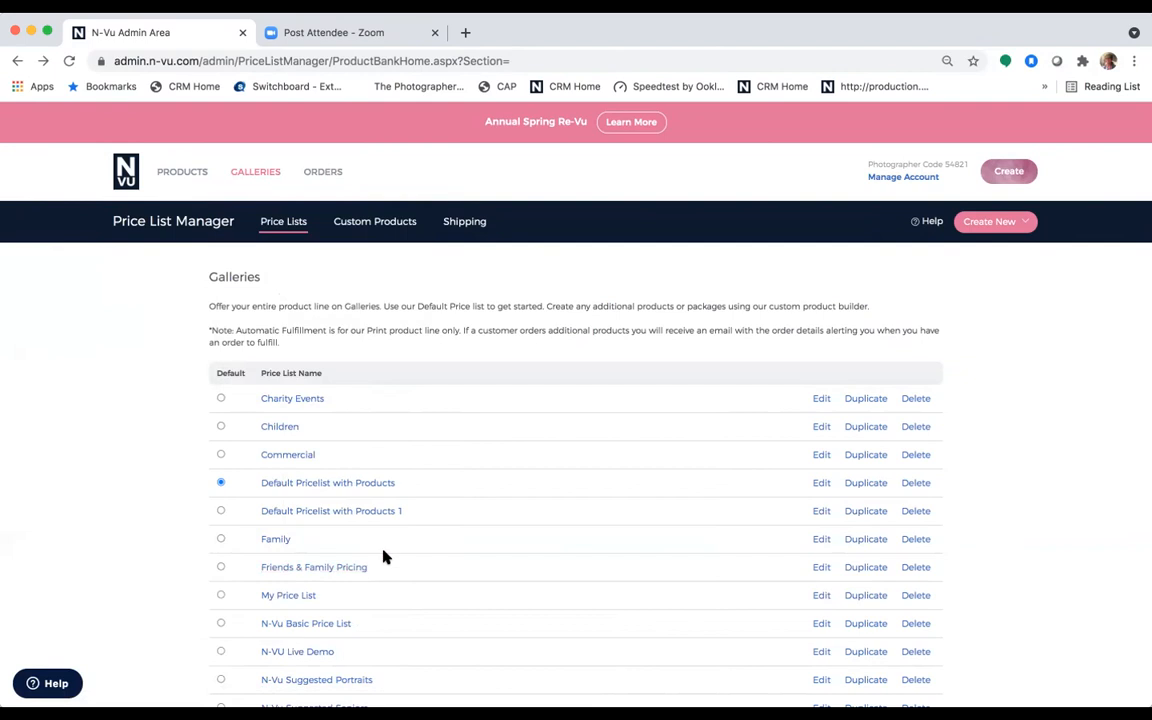
Open the N-Vu Test Pricelist from the Galleries price lists.
{"action": "scroll", "coordinate": [386, 557], "scroll_direction": "down", "scroll_amount": 8}
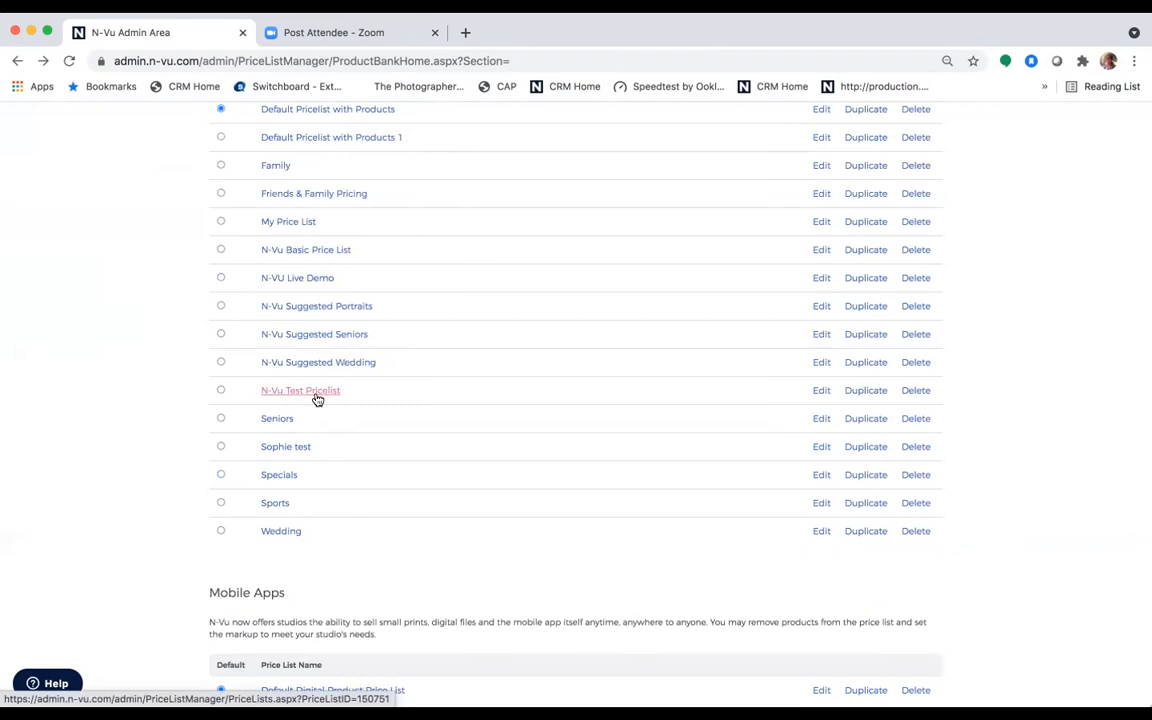
{"action": "left_click", "coordinate": [316, 399]}
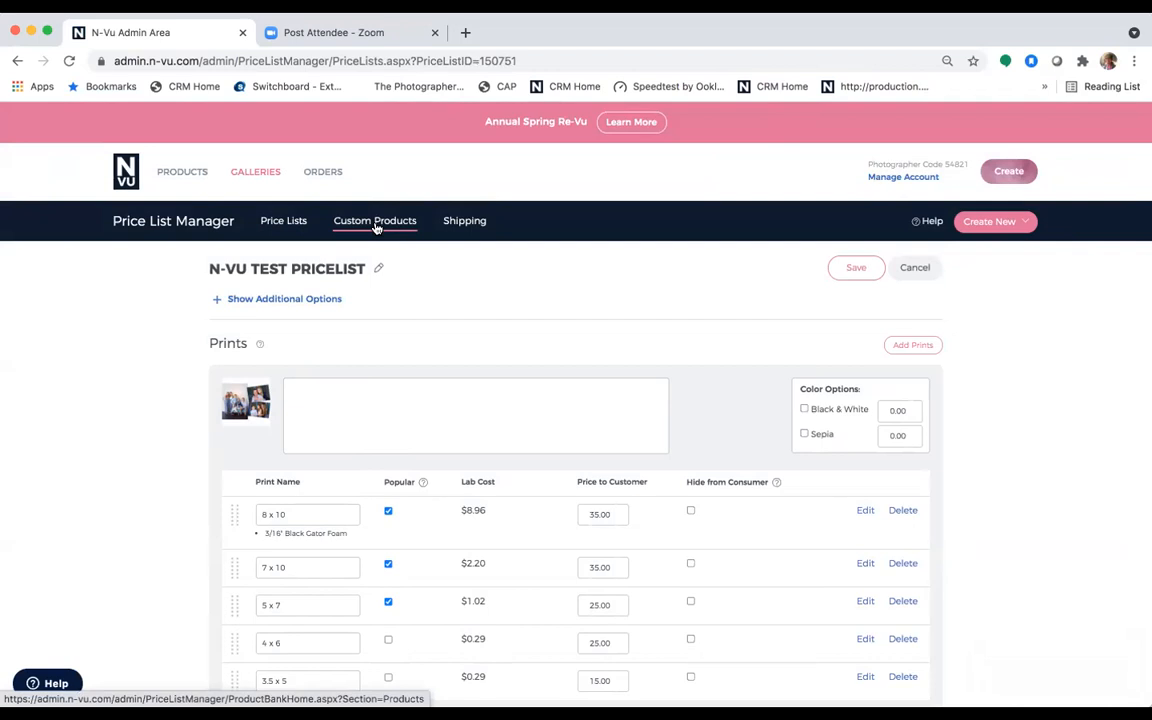
{"action": "left_click", "coordinate": [1024, 224]}
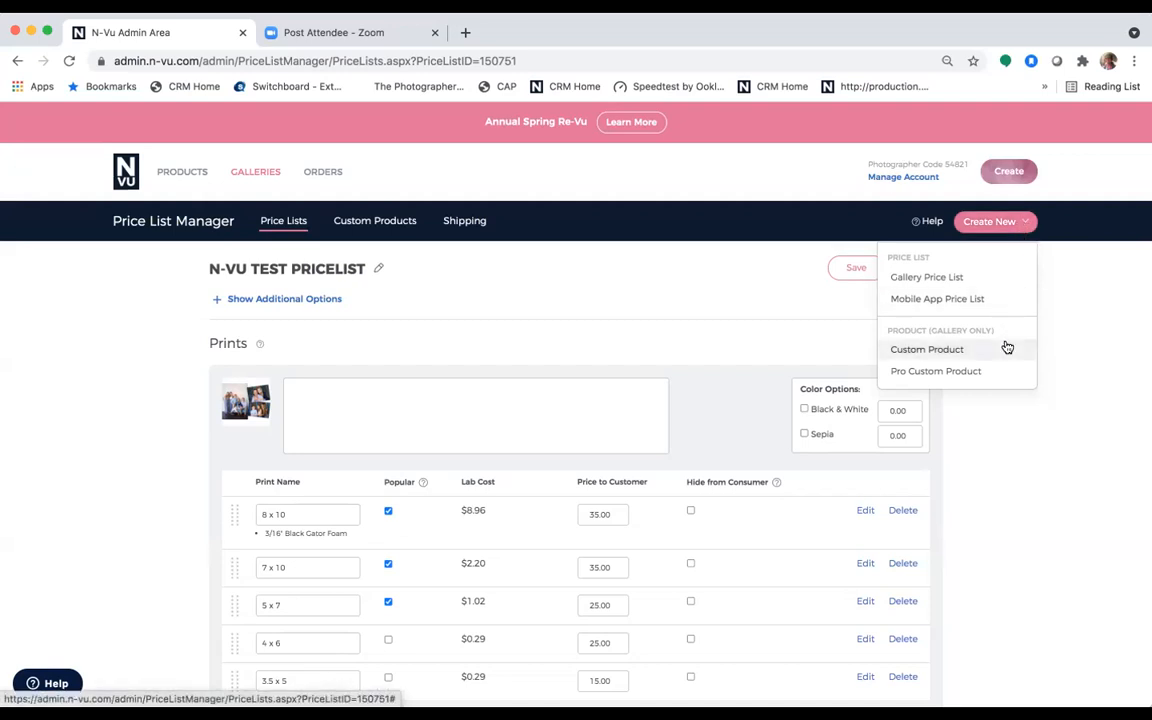
{"action": "left_click", "coordinate": [948, 354]}
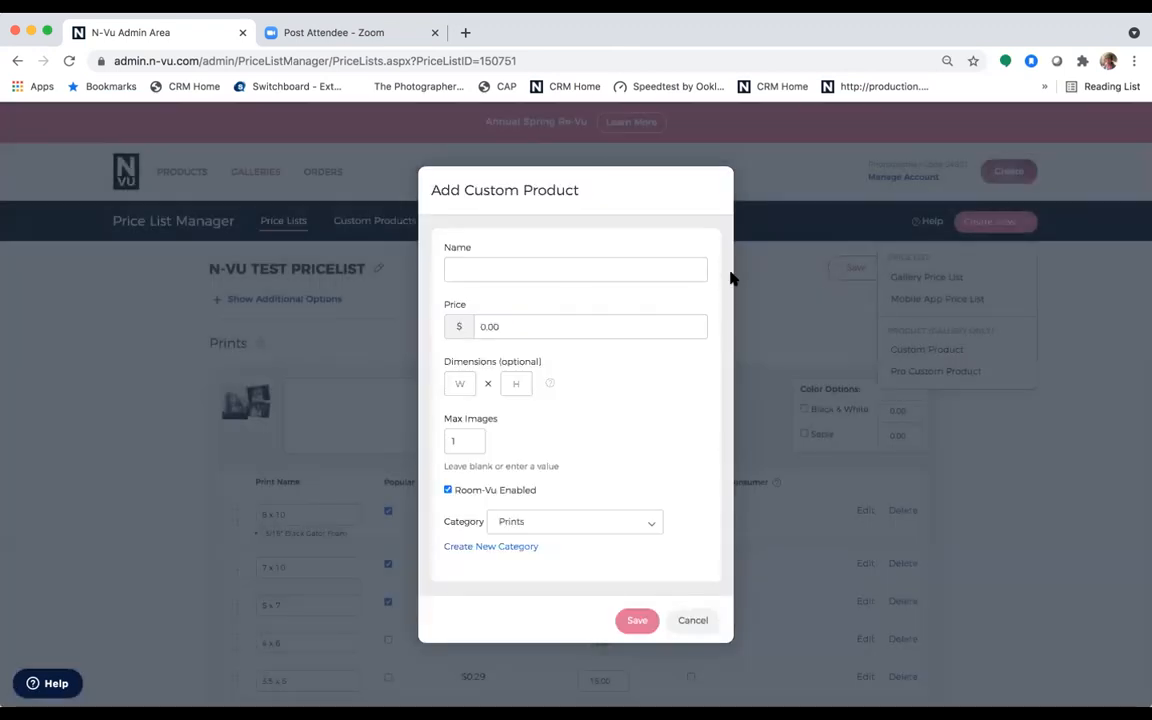
{"action": "left_click", "coordinate": [576, 270]}
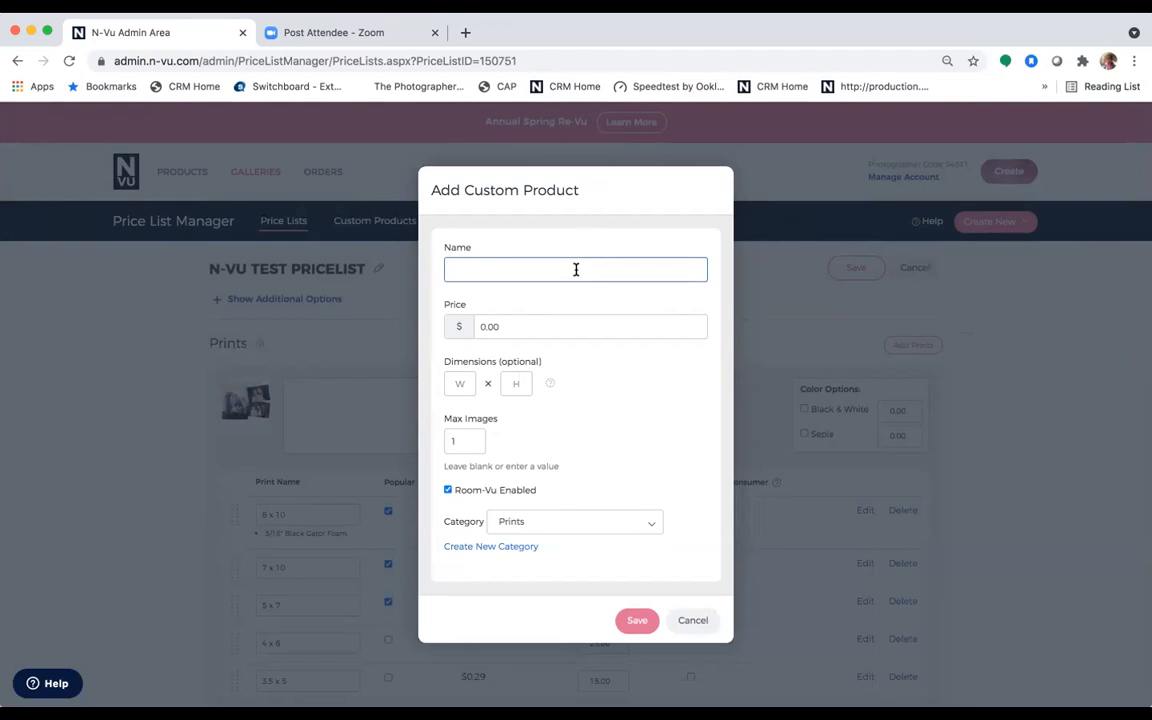
{"action": "type", "text": "Signt"}
{"action": "key", "text": "BackSpace"}
{"action": "type", "text": "ature Album"}
{"action": "key", "text": "Tab"}
{"action": "type", "text": "12"}
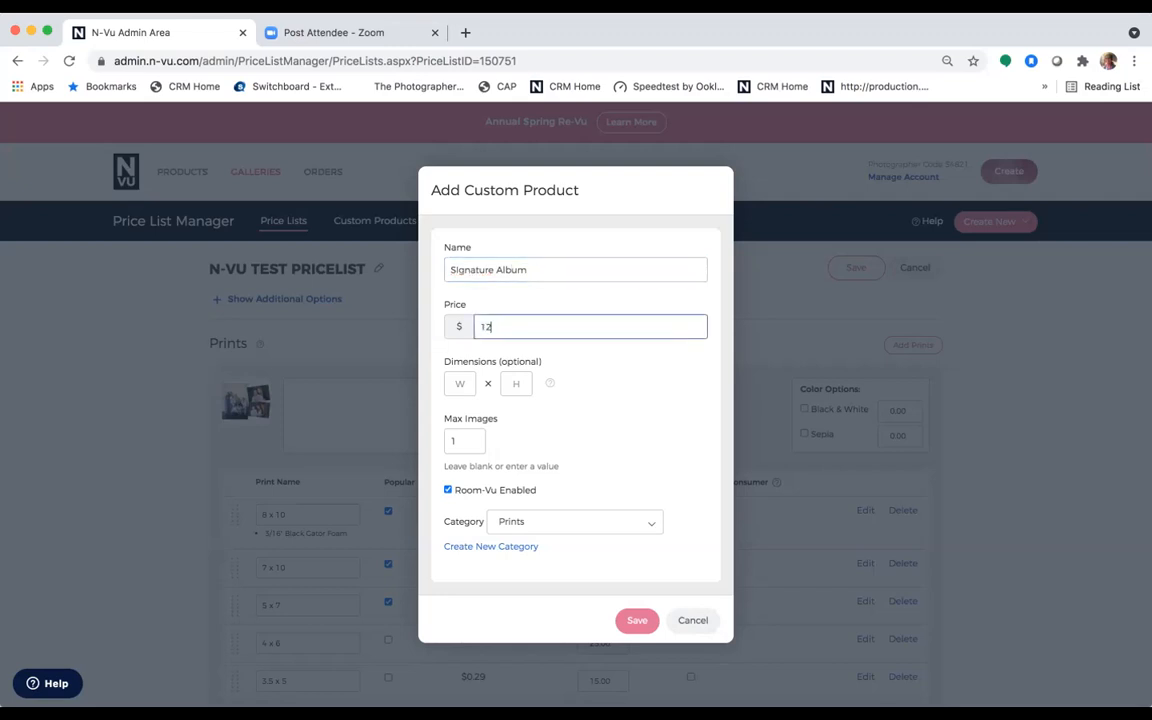
{"action": "type", "text": "00.00"}
{"action": "left_click", "coordinate": [458, 382]}
{"action": "type", "text": "12"}
{"action": "left_click", "coordinate": [516, 383]}
{"action": "type", "text": "12"}
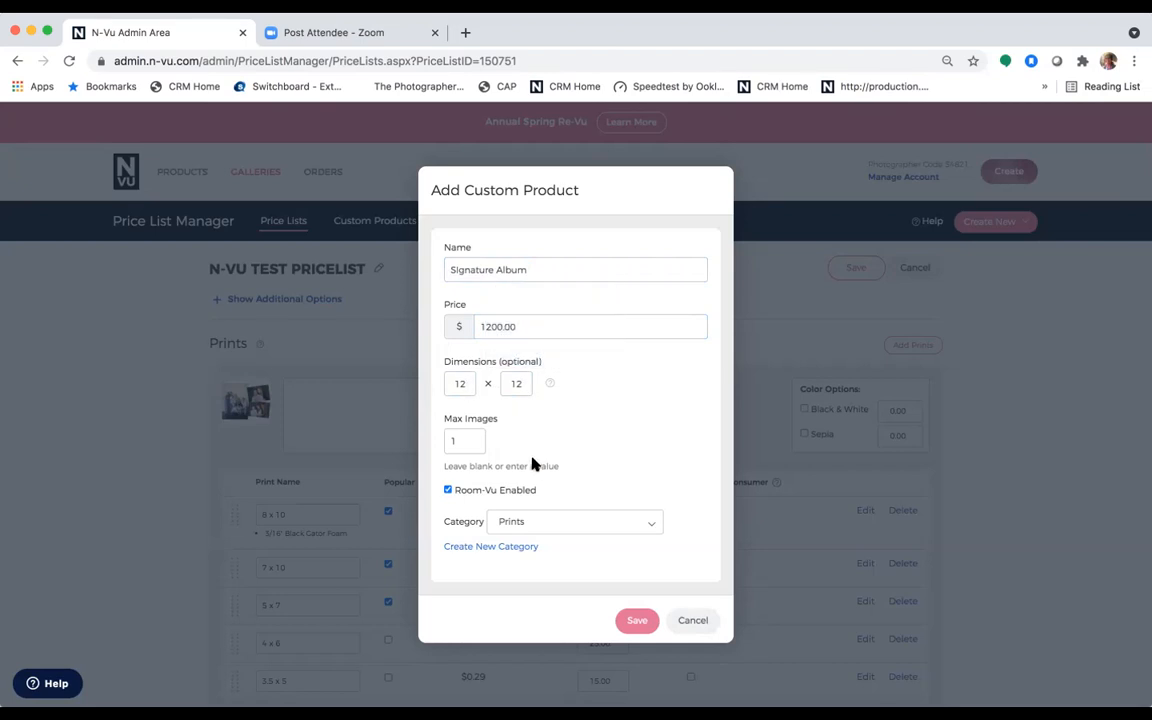
{"action": "left_click_drag", "start_coordinate": [474, 441], "coordinate": [424, 446]}
{"action": "type", "text": "50"}
{"action": "scroll", "coordinate": [617, 497], "scroll_direction": "down", "scroll_amount": 2}
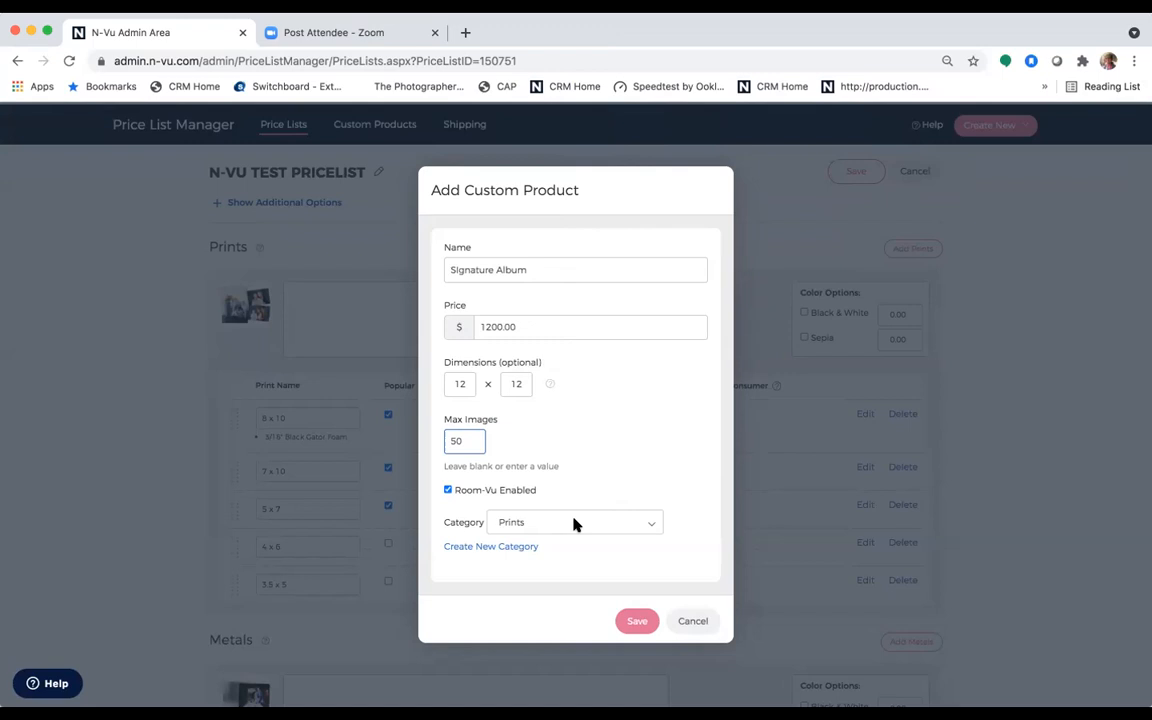
{"action": "left_click", "coordinate": [637, 527]}
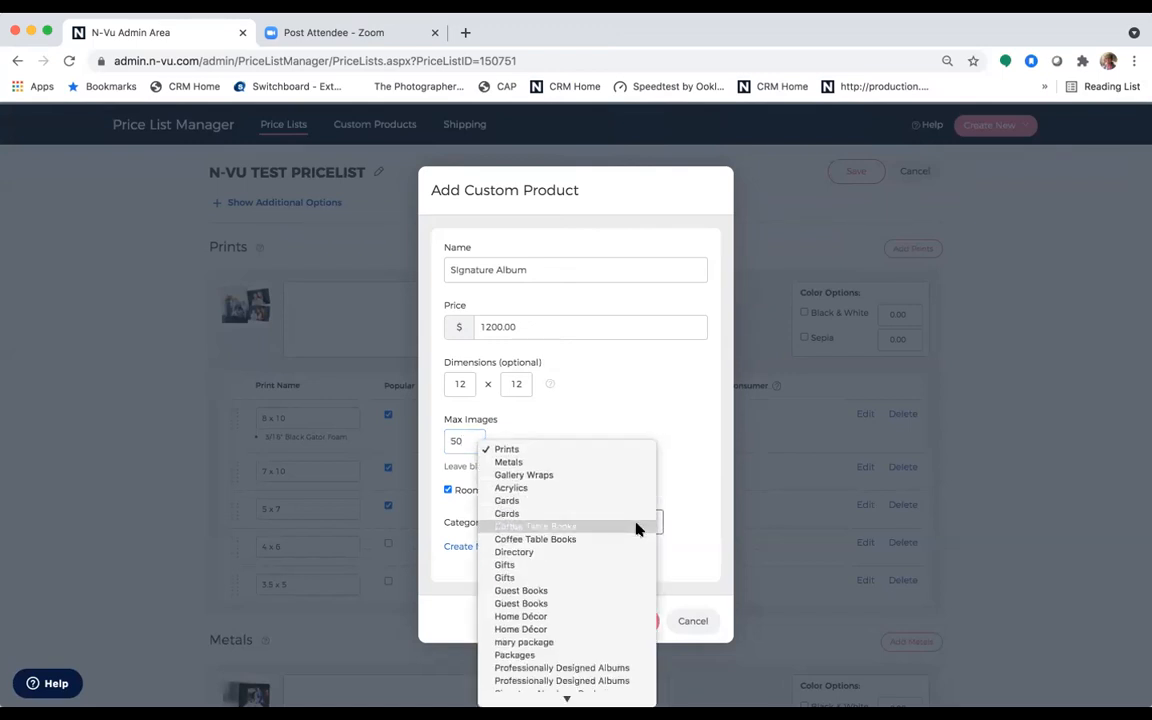
{"action": "left_click", "coordinate": [681, 463]}
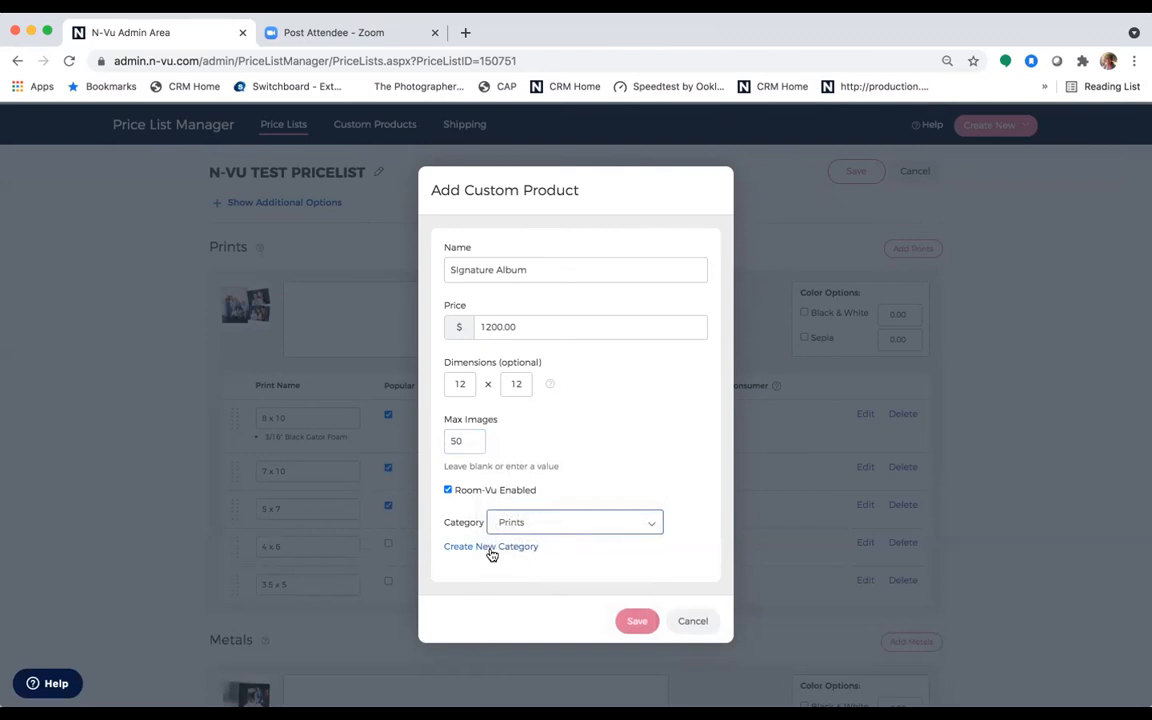
{"action": "left_click", "coordinate": [491, 551]}
{"action": "left_click", "coordinate": [502, 340]}
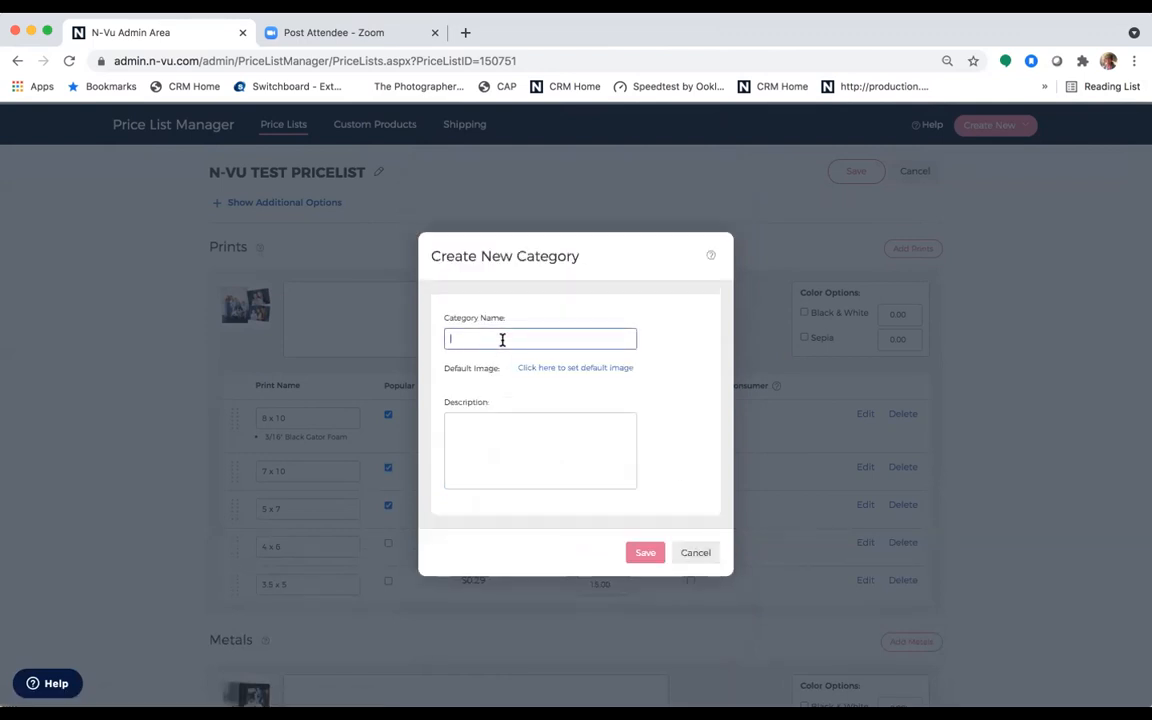
{"action": "type", "text": "A"}
{"action": "type", "text": "Custom A"}
{"action": "type", "text": "lbums"}
{"action": "left_click", "coordinate": [556, 370]}
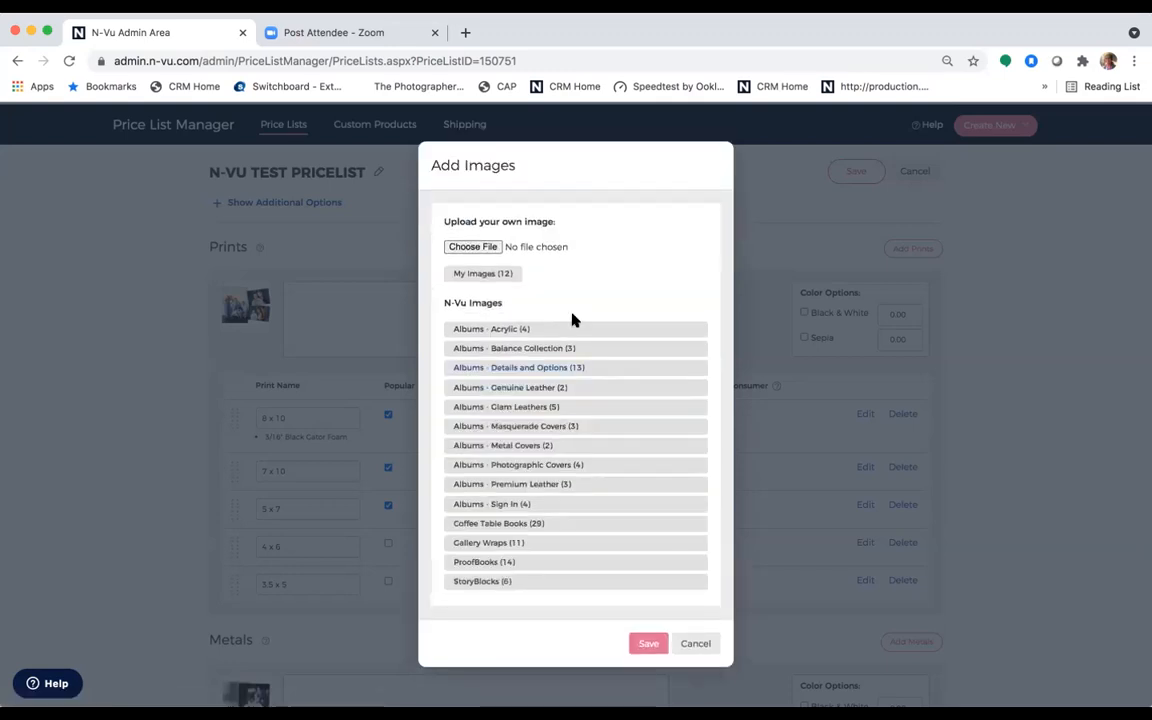
{"action": "left_click", "coordinate": [483, 274]}
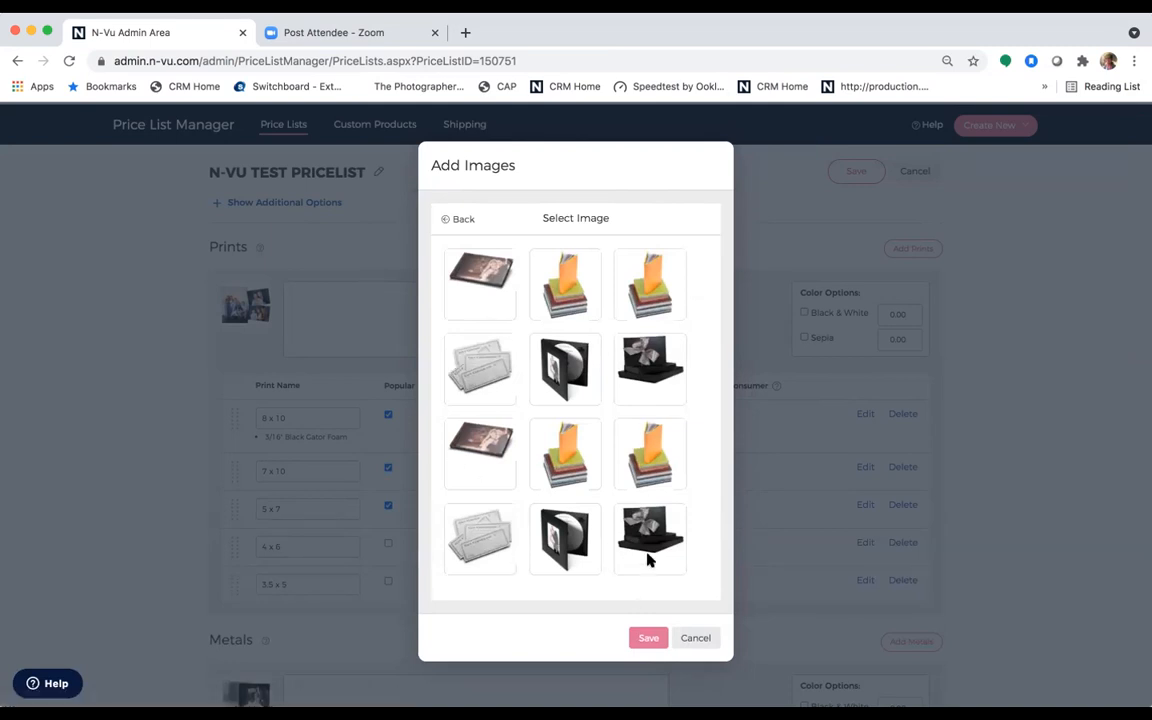
{"action": "left_click", "coordinate": [697, 638]}
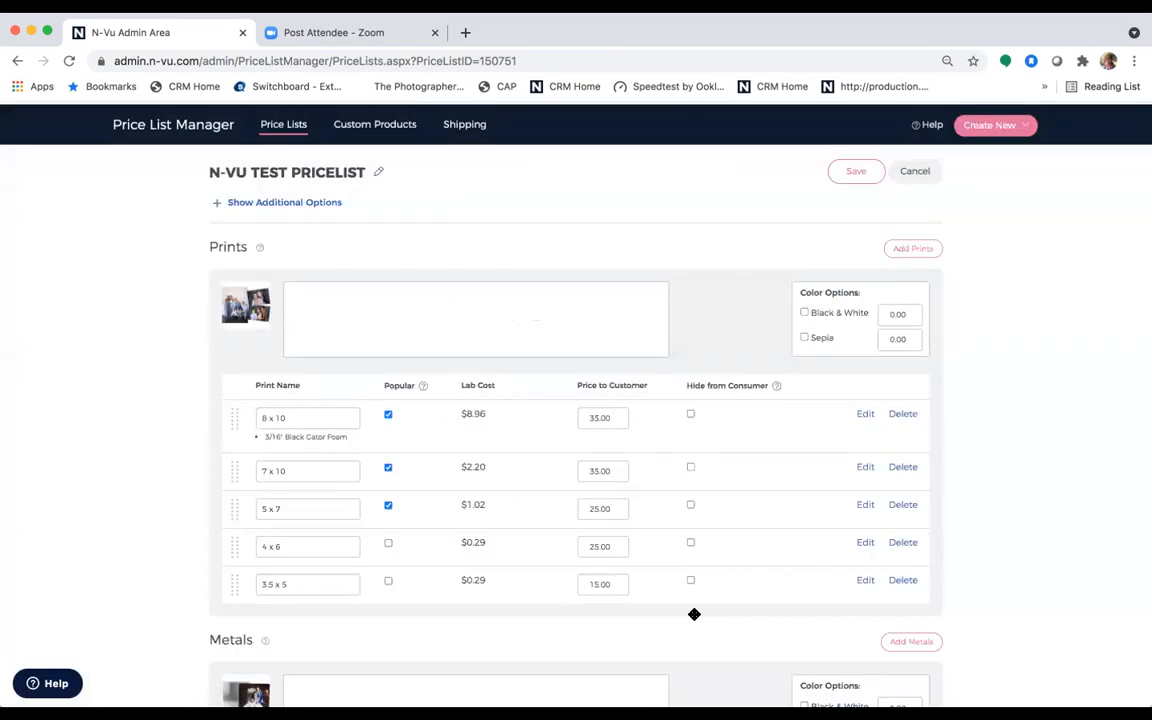
Start a new custom product named Sig Album with a price of $1200.
{"action": "scroll", "coordinate": [681, 342], "scroll_direction": "down", "scroll_amount": 2}
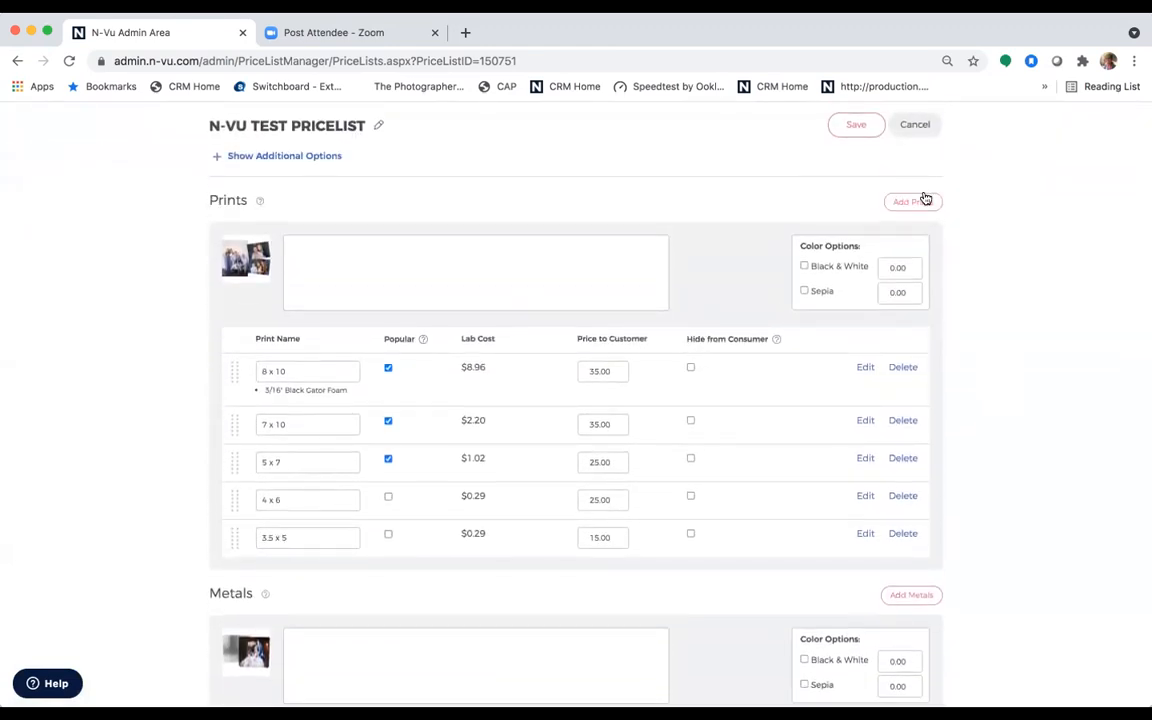
{"action": "scroll", "coordinate": [924, 196], "scroll_direction": "up", "scroll_amount": 1}
{"action": "scroll", "coordinate": [900, 154], "scroll_direction": "up", "scroll_amount": 3}
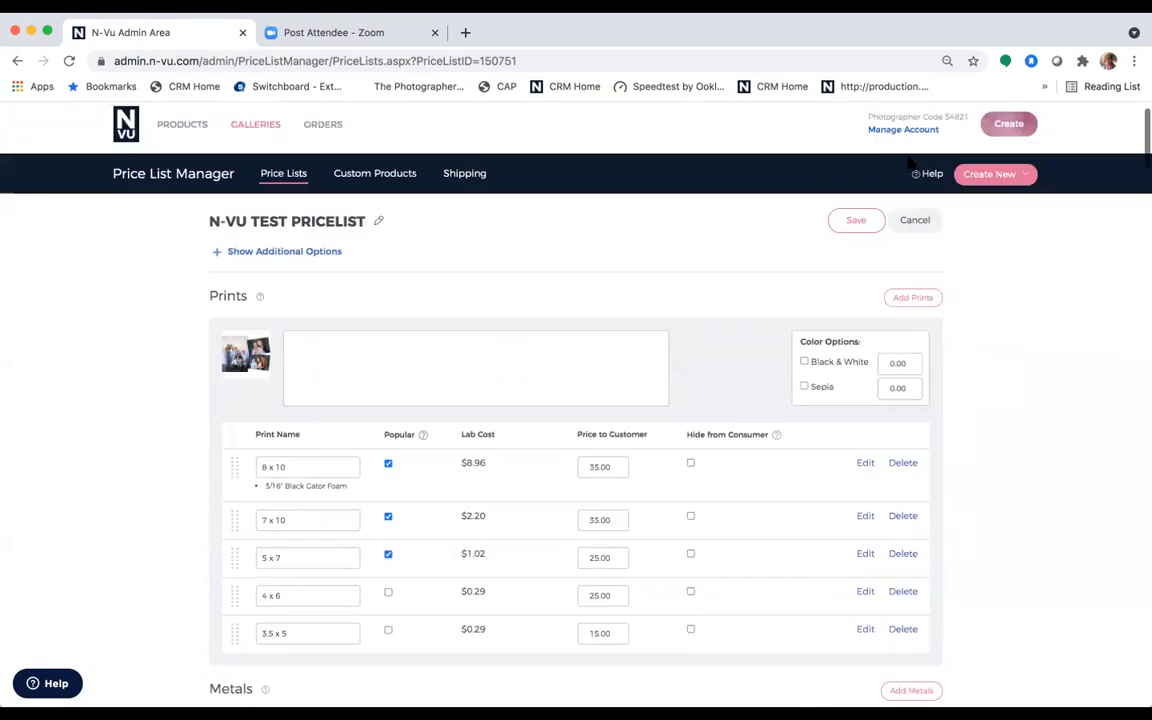
{"action": "left_click", "coordinate": [1022, 176]}
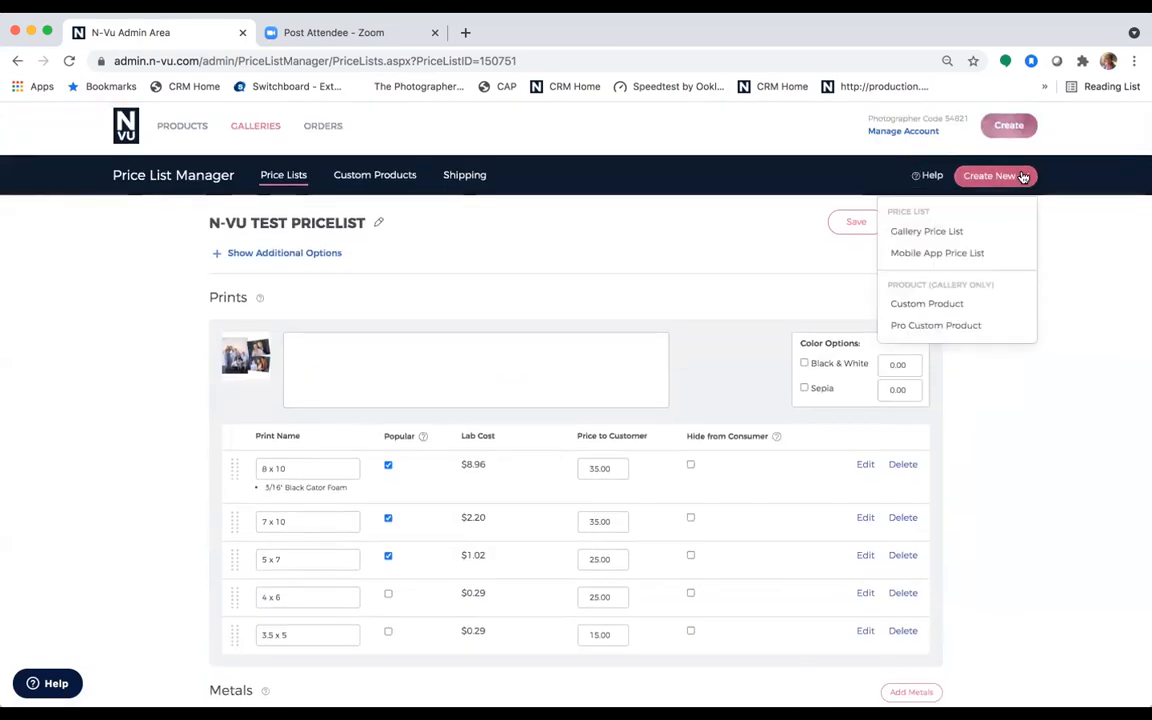
{"action": "left_click", "coordinate": [950, 305]}
{"action": "left_click", "coordinate": [536, 262]}
{"action": "type", "text": "Album"}
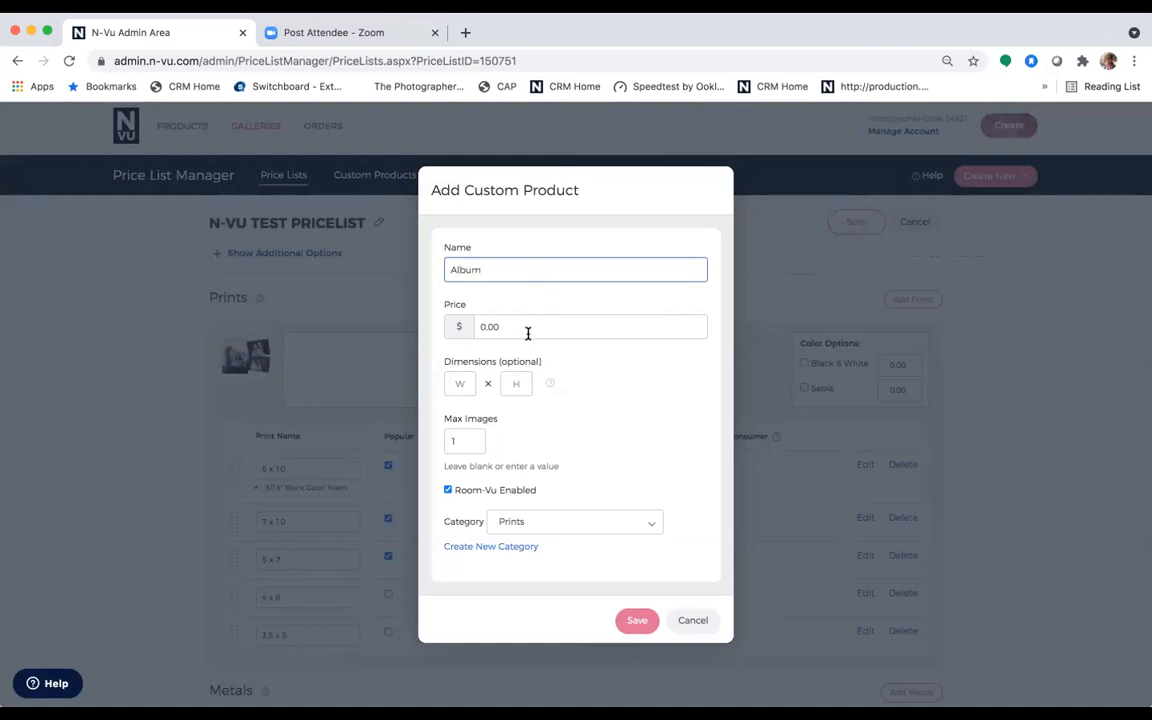
{"action": "left_click", "coordinate": [448, 270]}
{"action": "type", "text": "Sig"}
{"action": "left_click", "coordinate": [512, 328]}
{"action": "type", "text": "1200."}
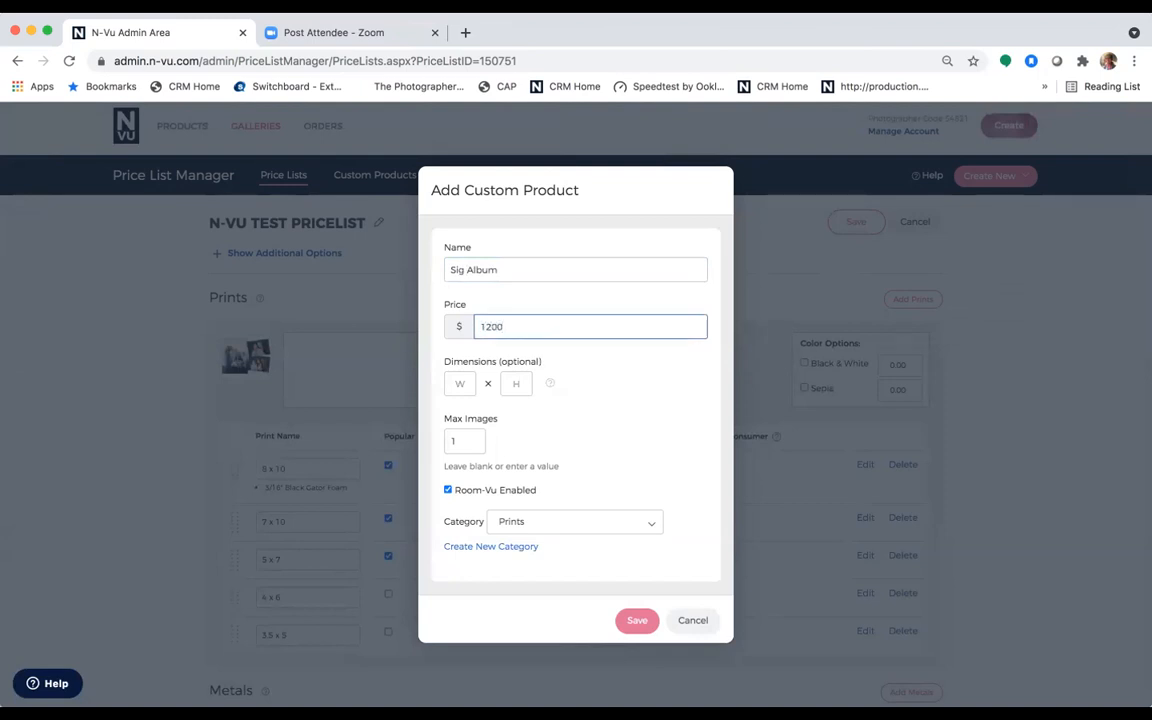
Set the custom product's dimensions to 12 x 12 and its maximum images to 50.
{"action": "left_click", "coordinate": [459, 384]}
{"action": "type", "text": "12"}
{"action": "left_click", "coordinate": [512, 385]}
{"action": "type", "text": "12"}
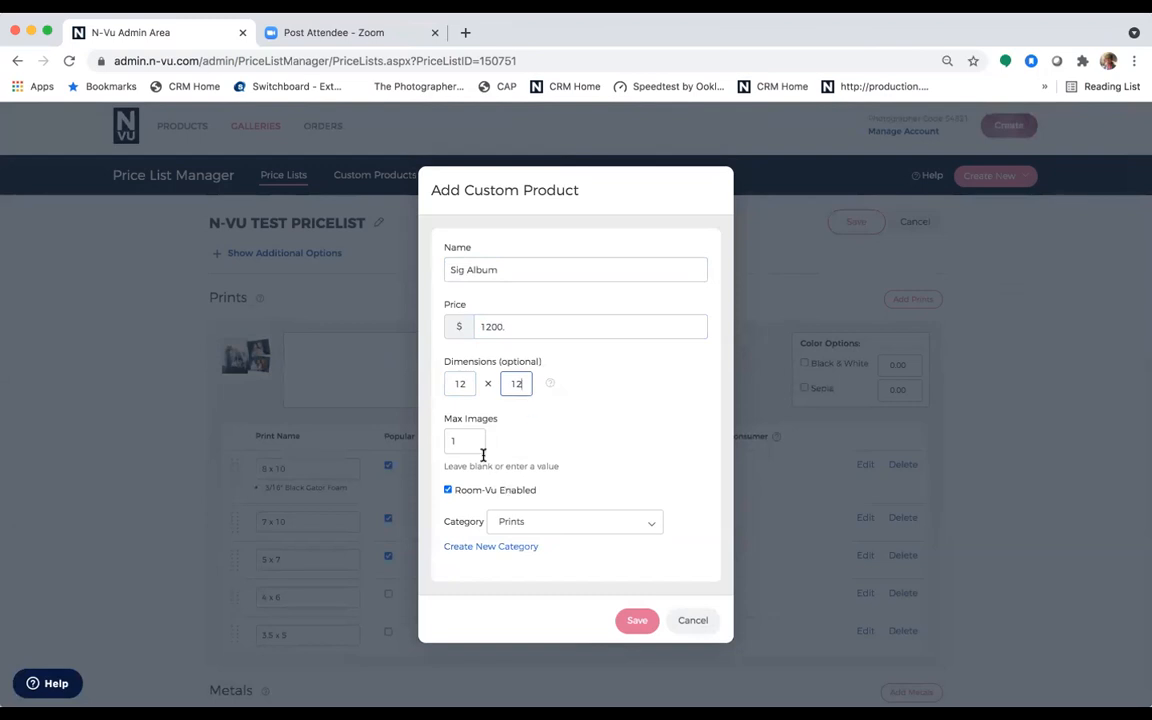
{"action": "left_click_drag", "start_coordinate": [471, 445], "coordinate": [421, 442]}
{"action": "type", "text": "50"}
Start a new category named Custom Albums with a description listing Sig Album, Plat Album and Gold Album on separate lines.
{"action": "left_click", "coordinate": [540, 528]}
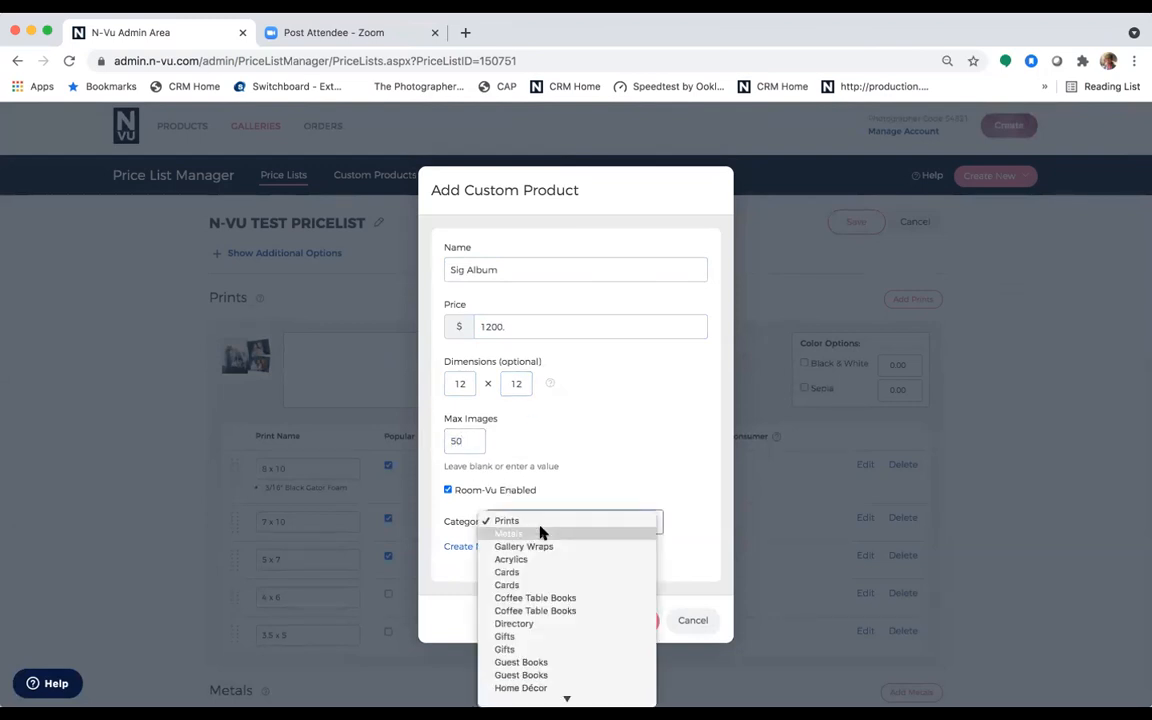
{"action": "left_click", "coordinate": [571, 483]}
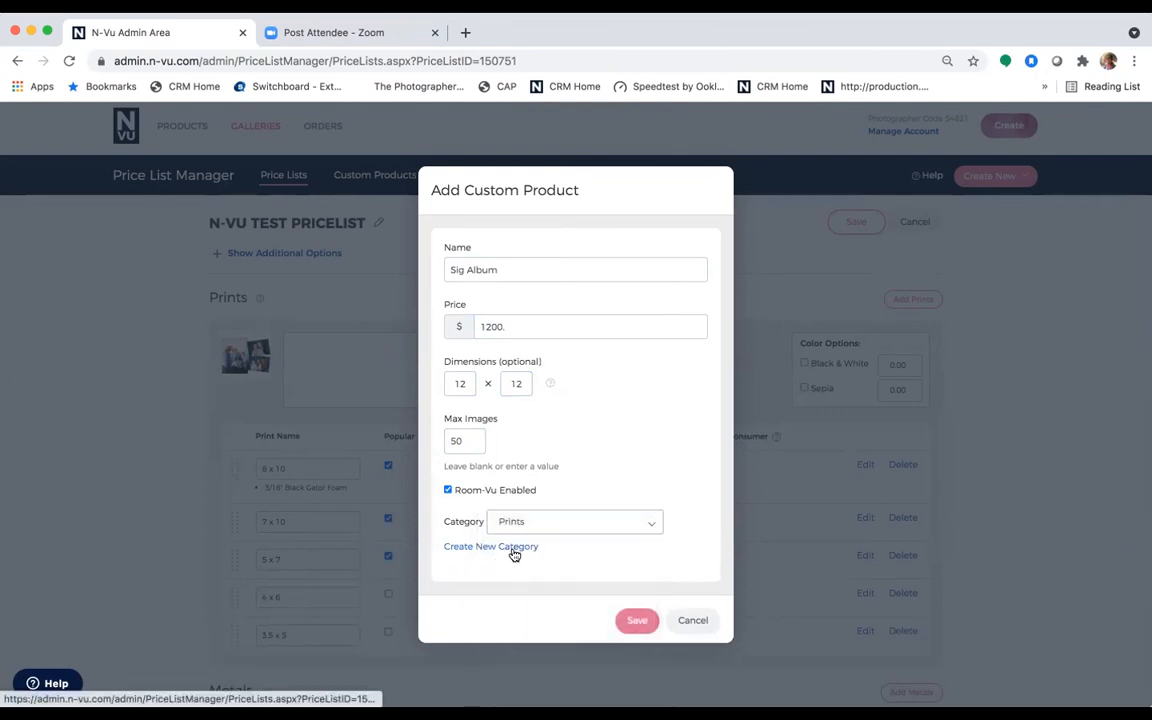
{"action": "left_click", "coordinate": [514, 548]}
{"action": "left_click", "coordinate": [511, 337]}
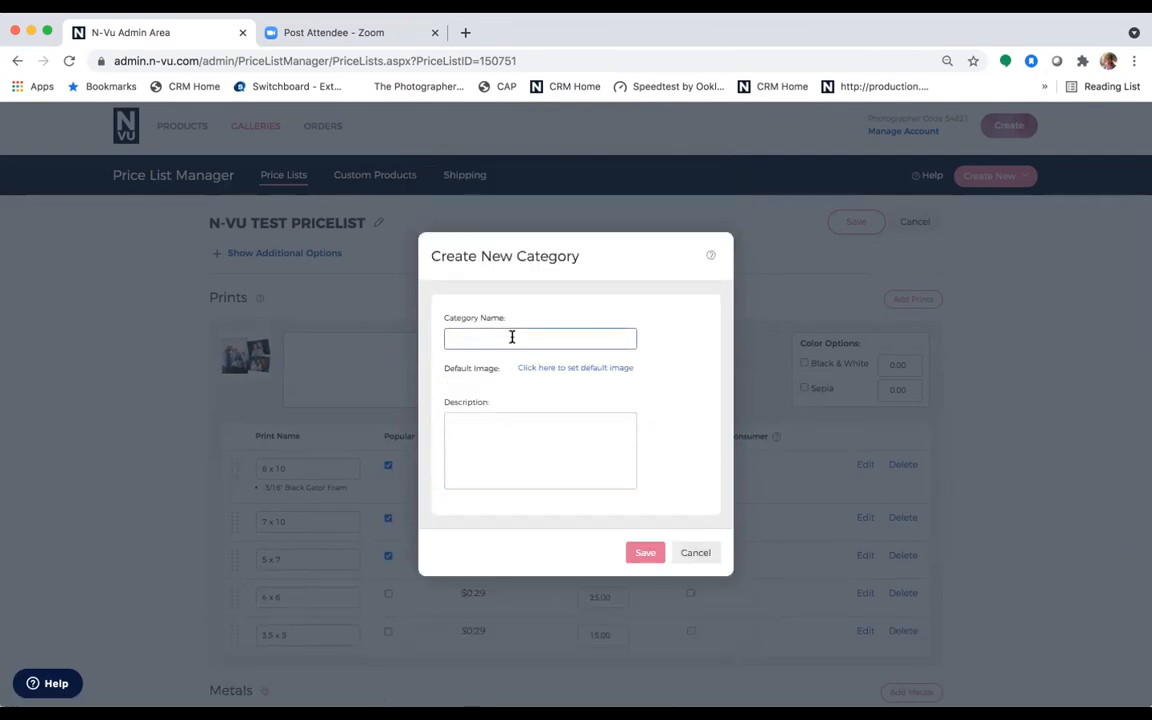
{"action": "type", "text": "Custom Albums"}
{"action": "left_click", "coordinate": [461, 437]}
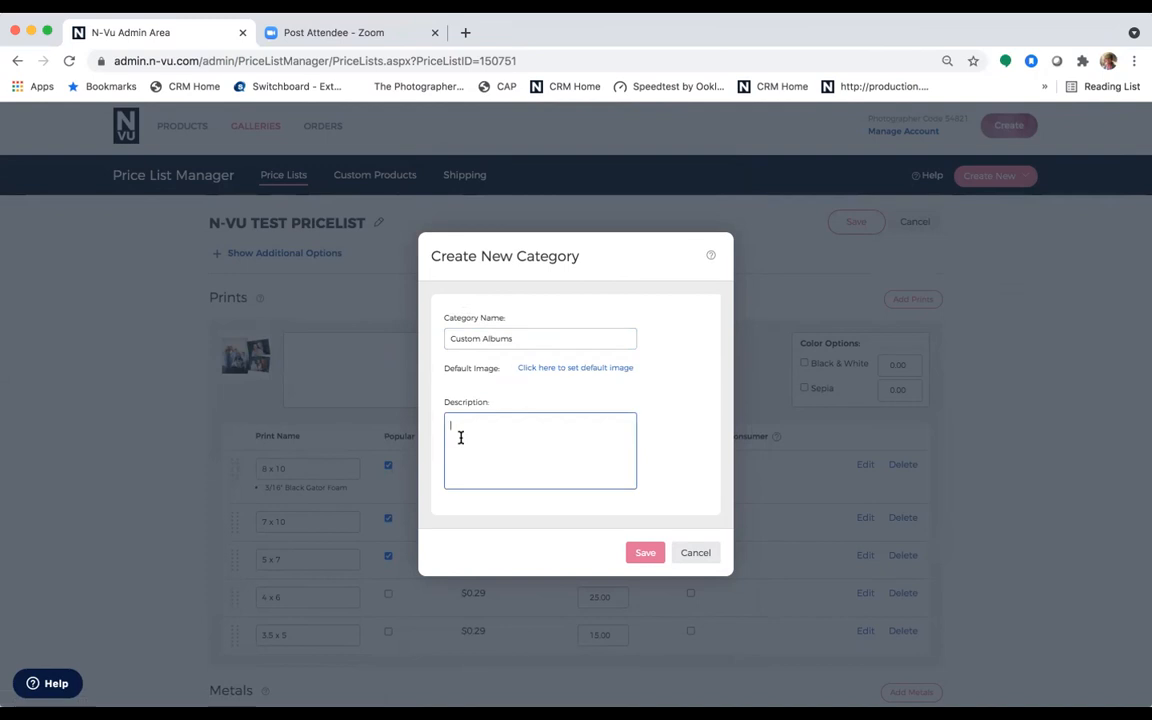
{"action": "type", "text": "S"}
{"action": "type", "text": "Gold Album"}
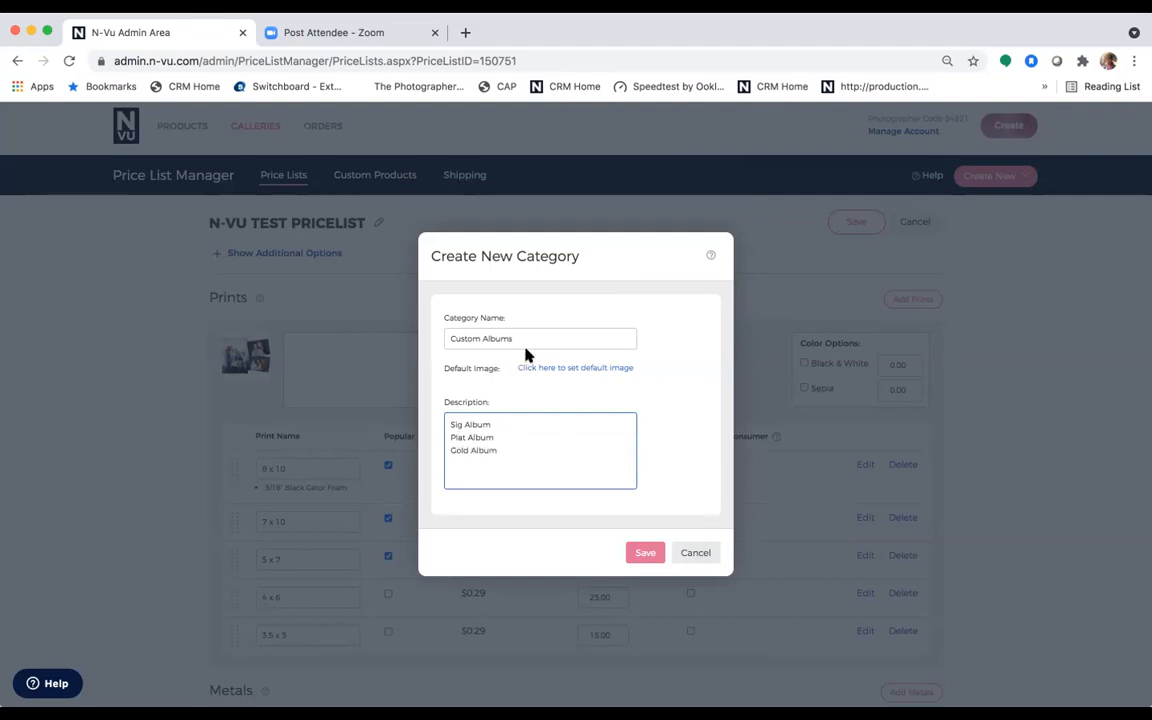
Use the first Albums - Photographic Covers image as the category's default image and save both the category and the custom product.
{"action": "left_click", "coordinate": [541, 369]}
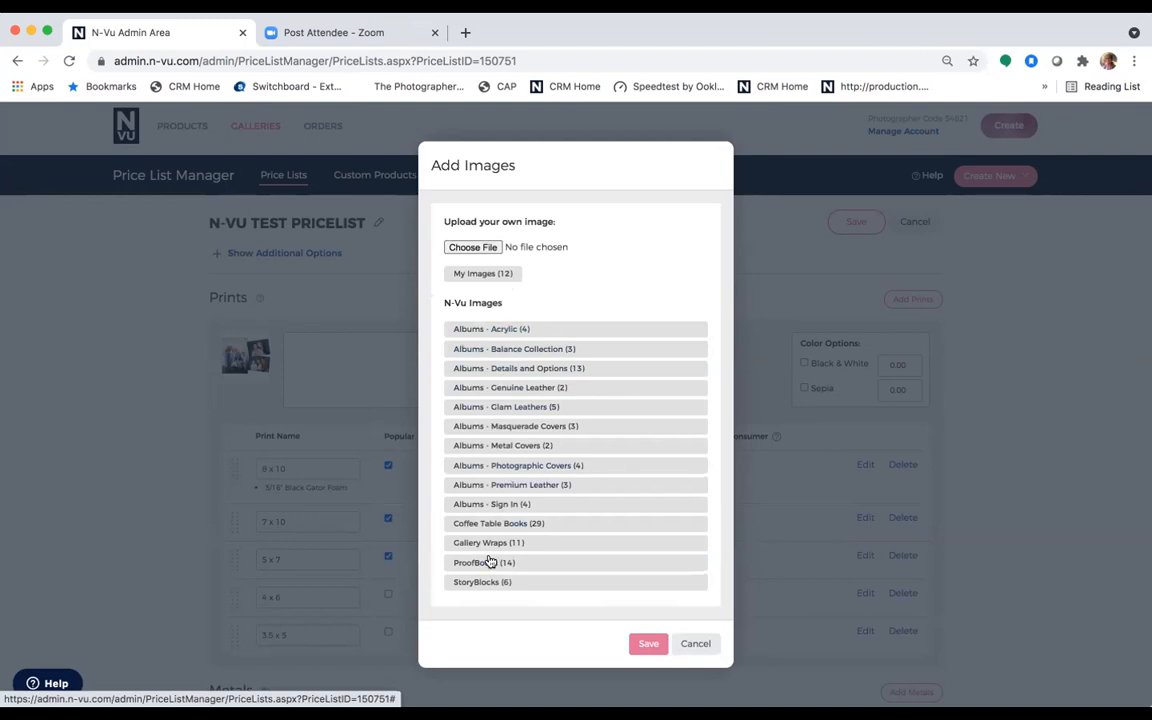
{"action": "scroll", "coordinate": [492, 548], "scroll_direction": "down", "scroll_amount": 1}
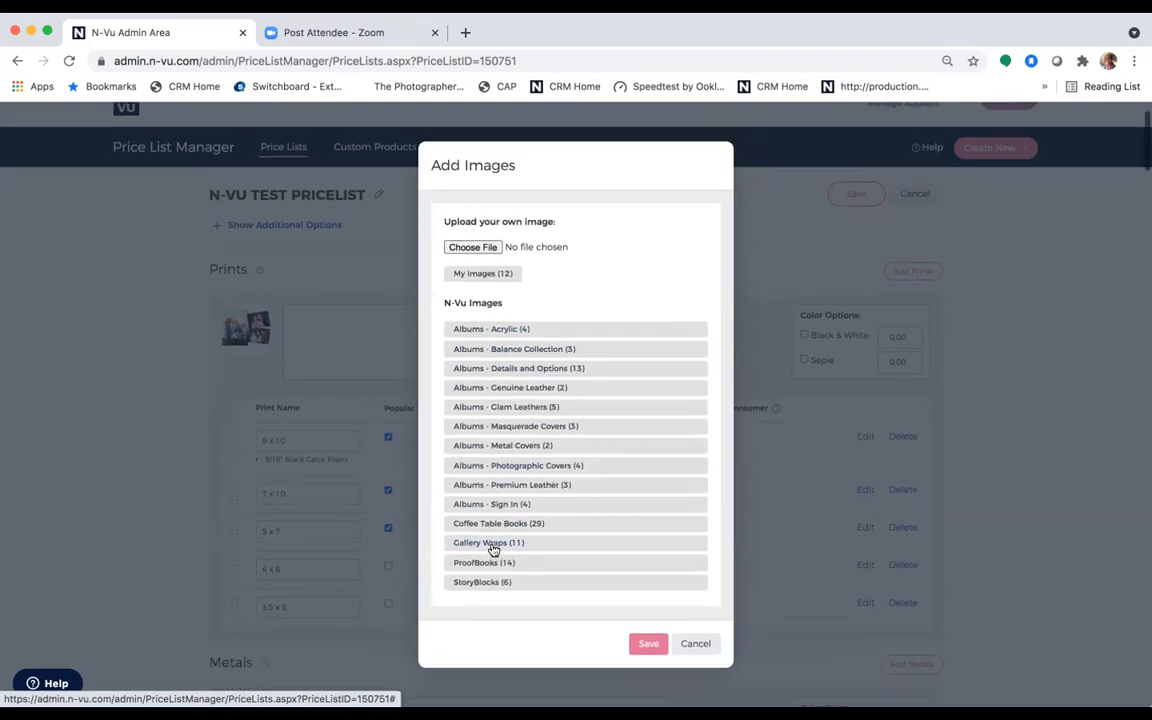
{"action": "left_click", "coordinate": [513, 467]}
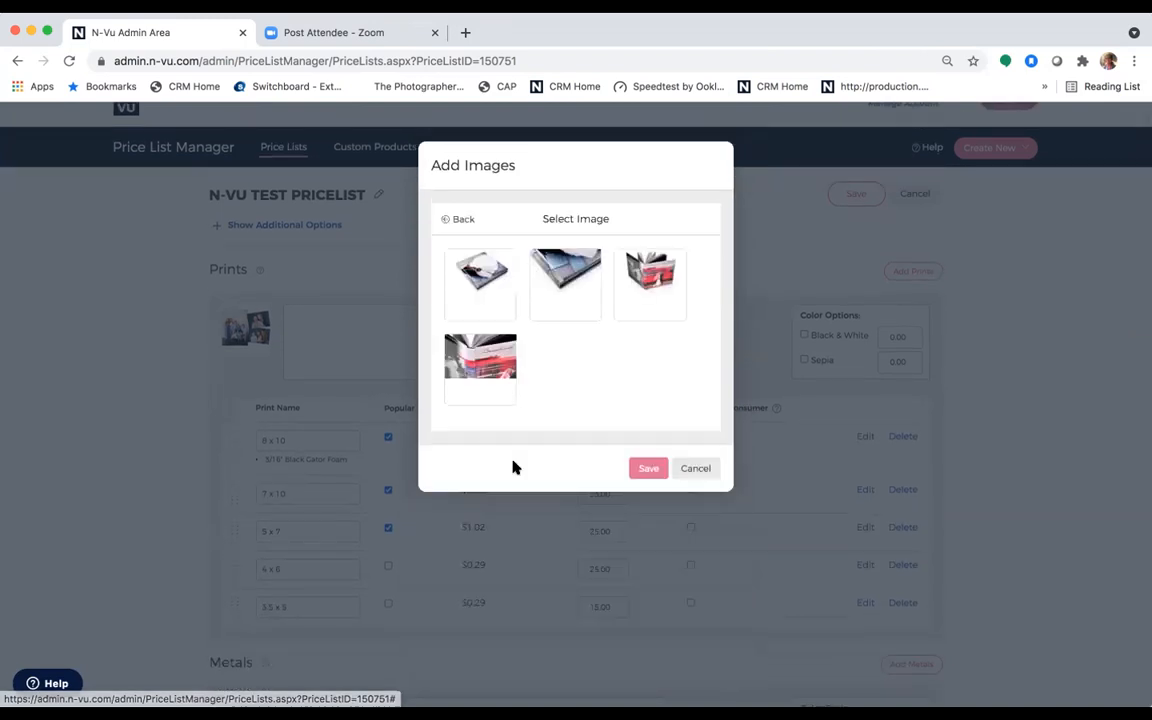
{"action": "left_click", "coordinate": [480, 275]}
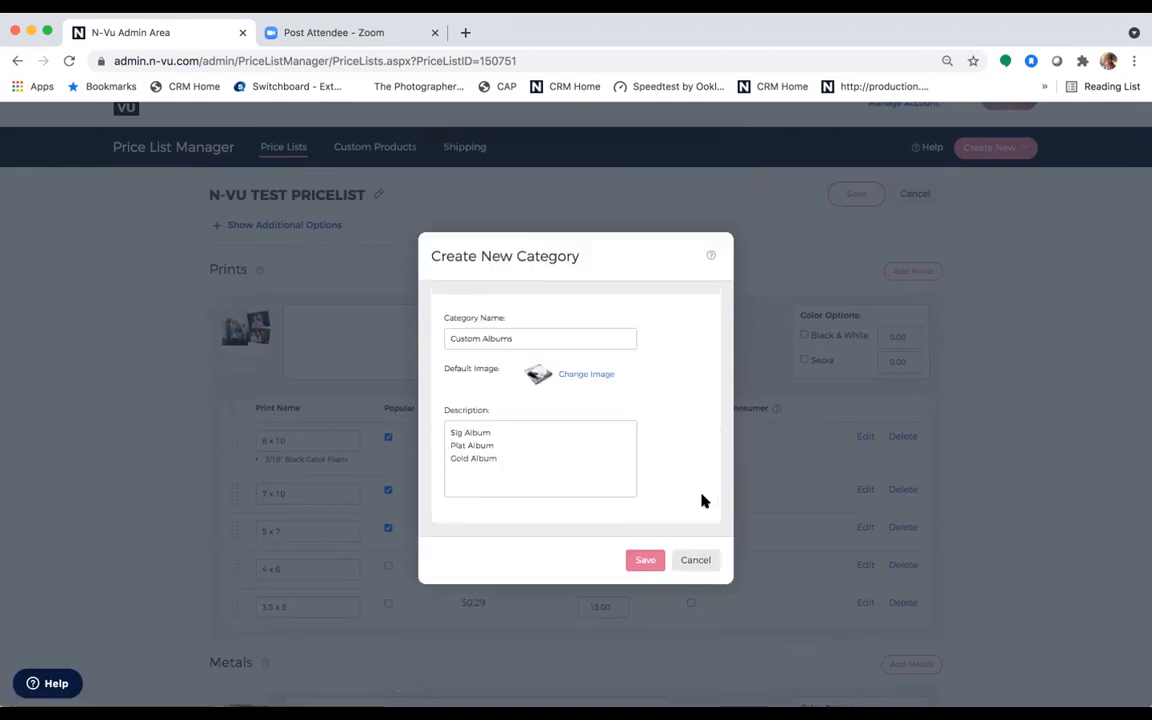
{"action": "left_click", "coordinate": [643, 560]}
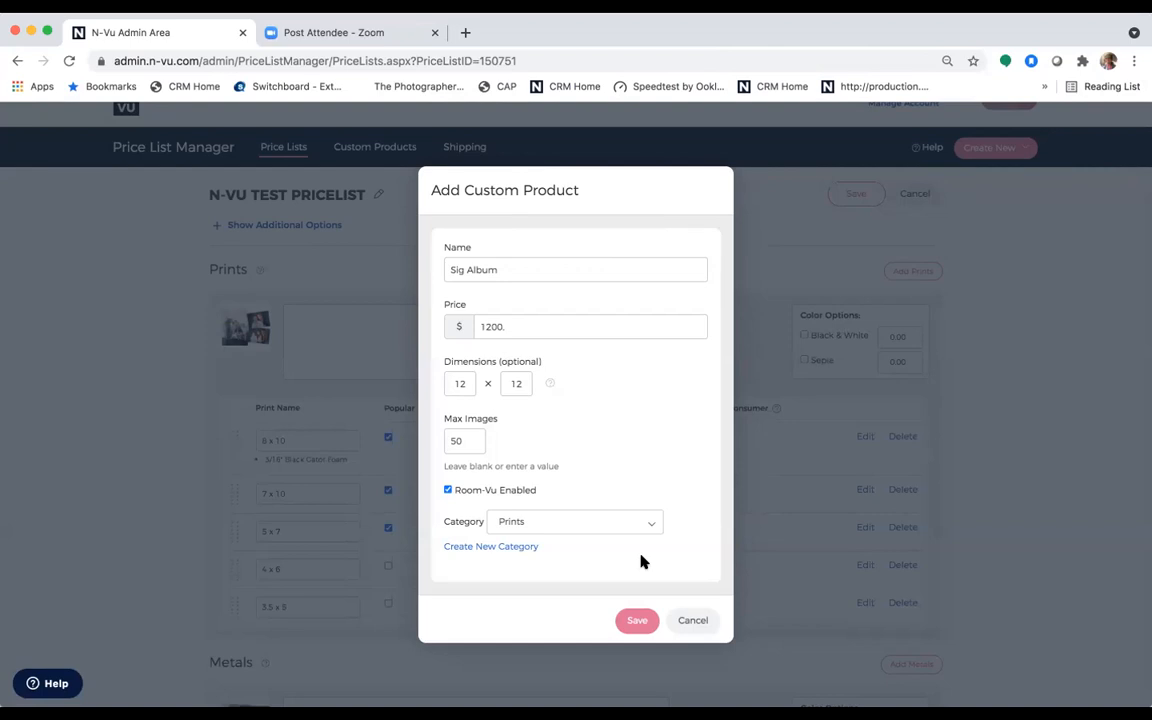
{"action": "left_click", "coordinate": [642, 621]}
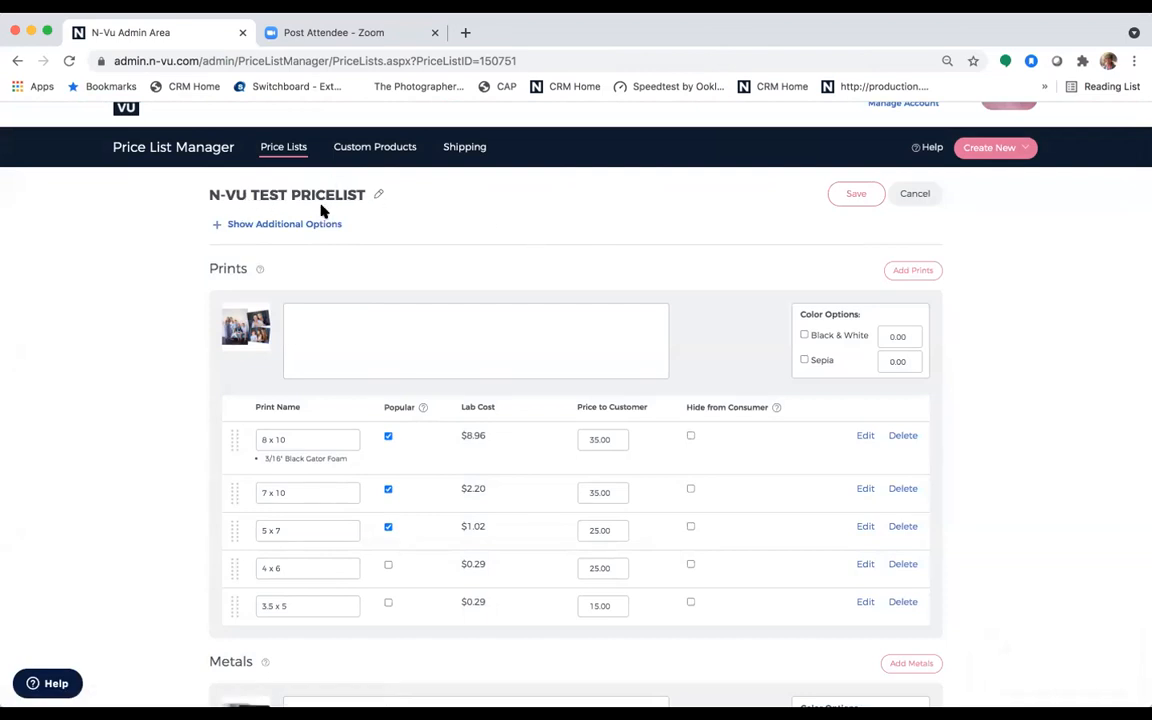
Look through the custom products overview for the Custom Albums category.
{"action": "scroll", "coordinate": [434, 245], "scroll_direction": "down", "scroll_amount": 5}
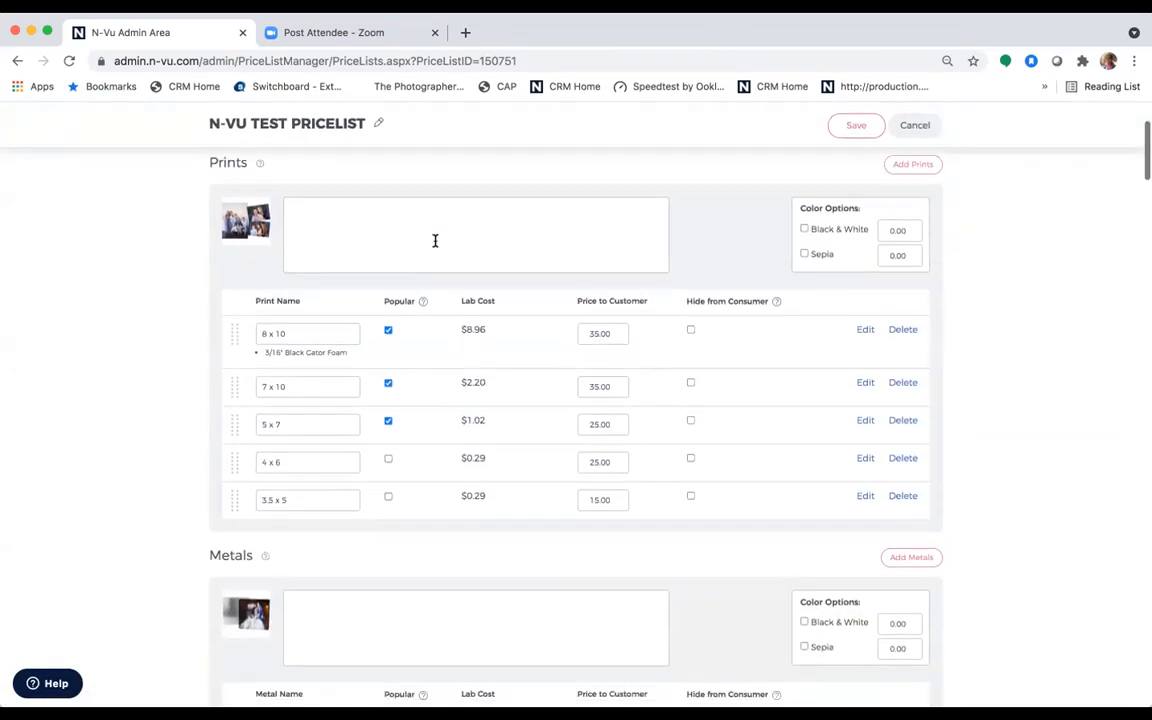
{"action": "scroll", "coordinate": [436, 241], "scroll_direction": "up", "scroll_amount": 6}
{"action": "left_click", "coordinate": [383, 227]}
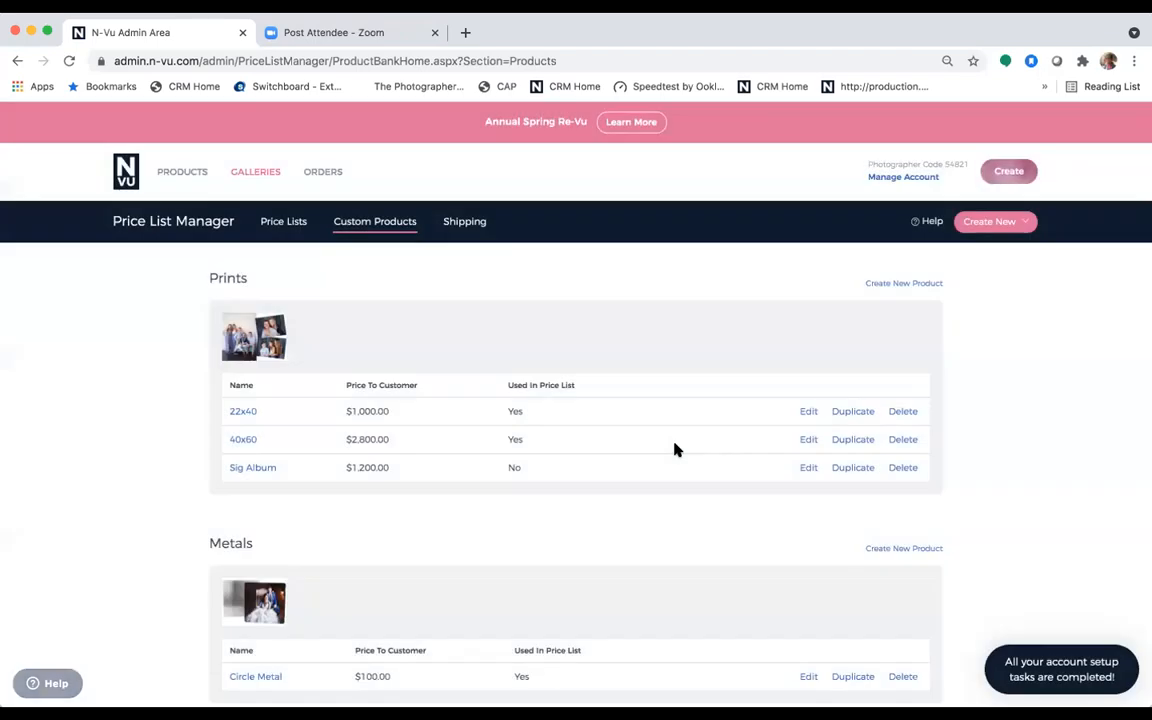
{"action": "scroll", "coordinate": [676, 450], "scroll_direction": "down", "scroll_amount": 5}
{"action": "scroll", "coordinate": [676, 450], "scroll_direction": "down", "scroll_amount": 10}
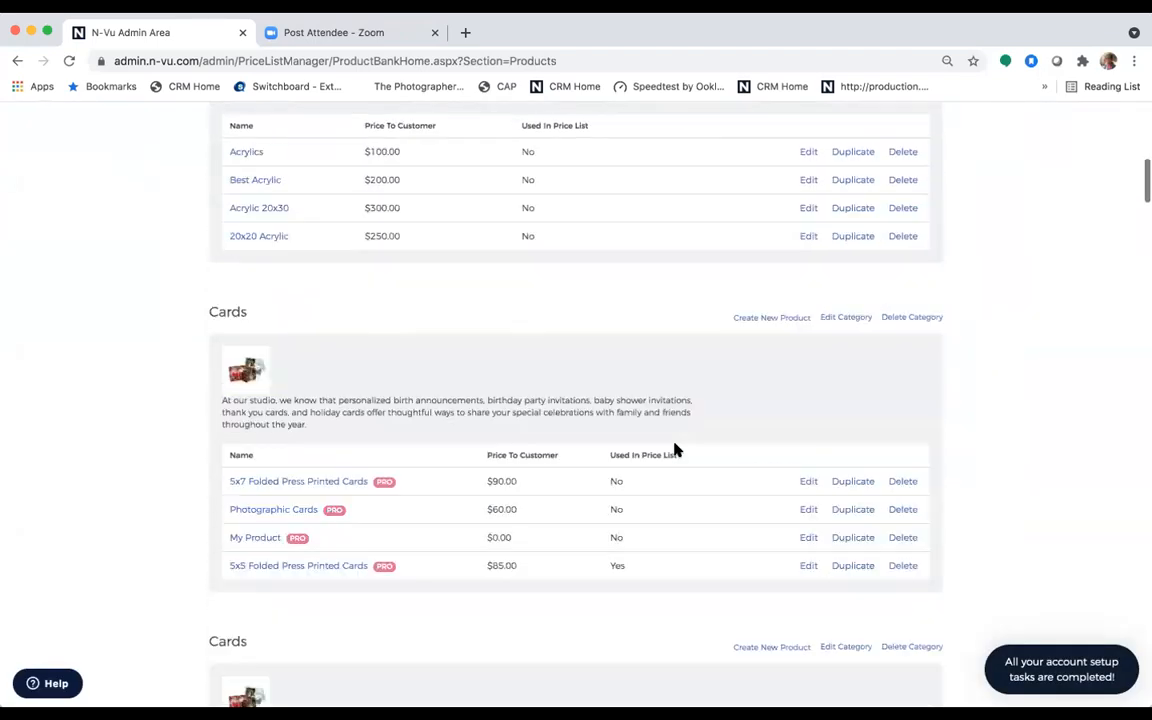
{"action": "scroll", "coordinate": [676, 450], "scroll_direction": "down", "scroll_amount": 10}
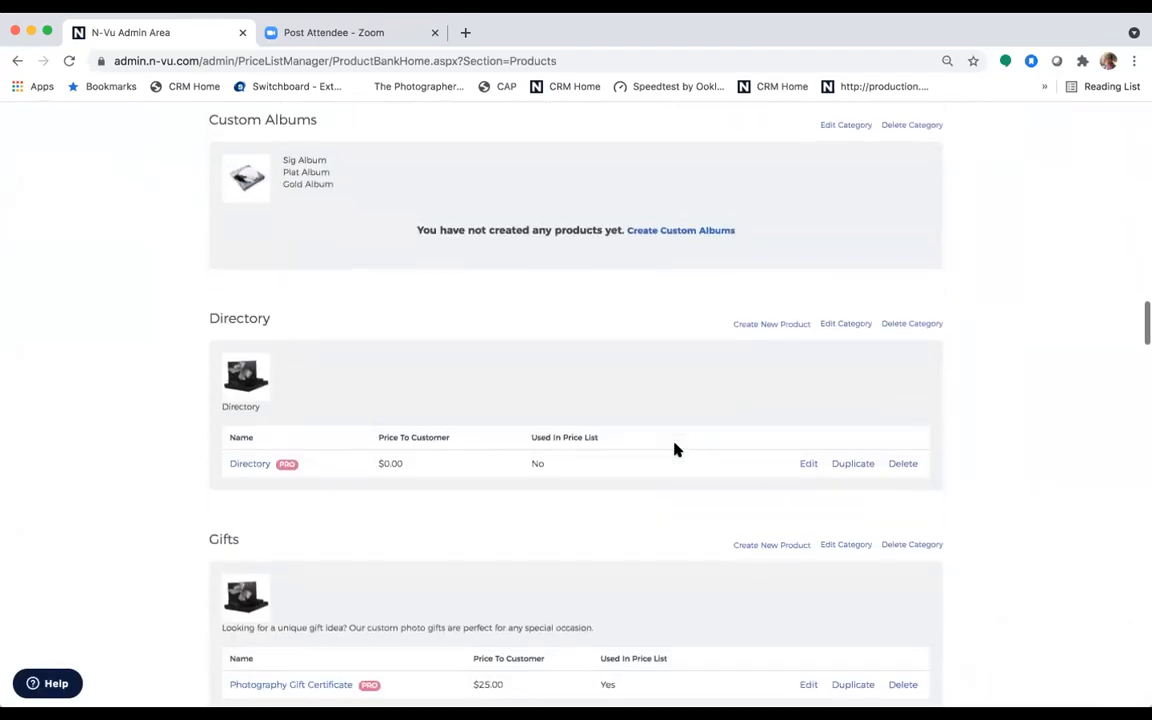
Open the N-Vu Test Pricelist from the gallery price lists for editing.
{"action": "scroll", "coordinate": [676, 450], "scroll_direction": "up", "scroll_amount": 1}
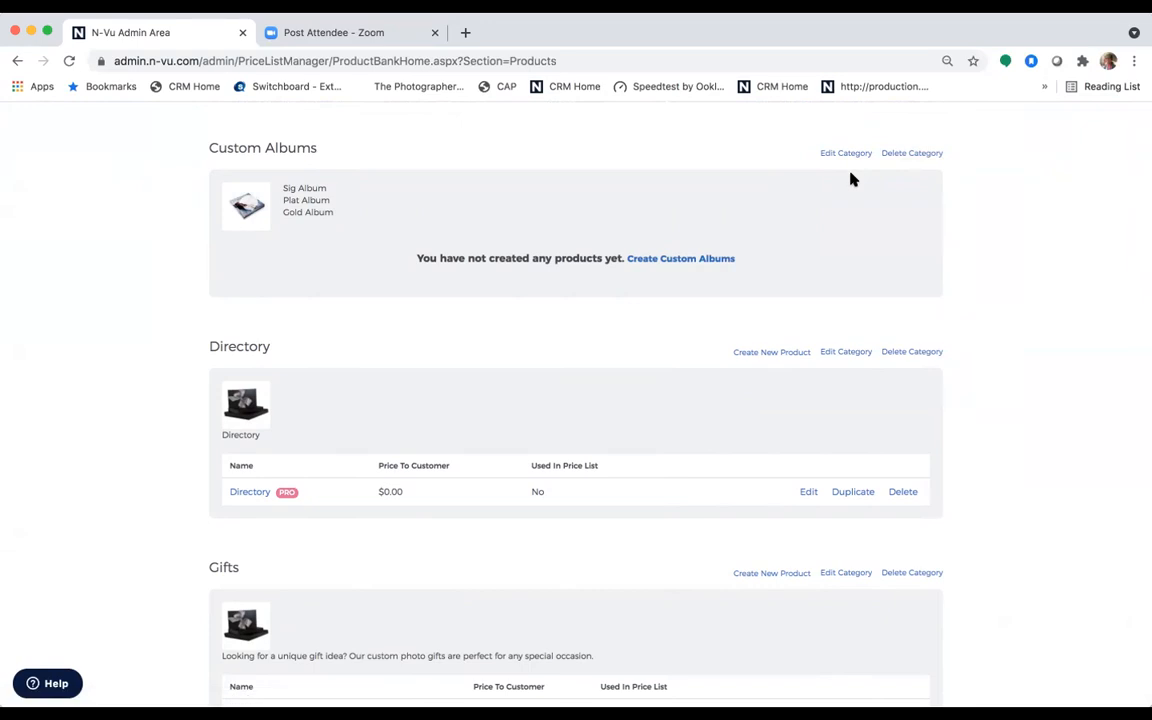
{"action": "scroll", "coordinate": [845, 189], "scroll_direction": "down", "scroll_amount": 3}
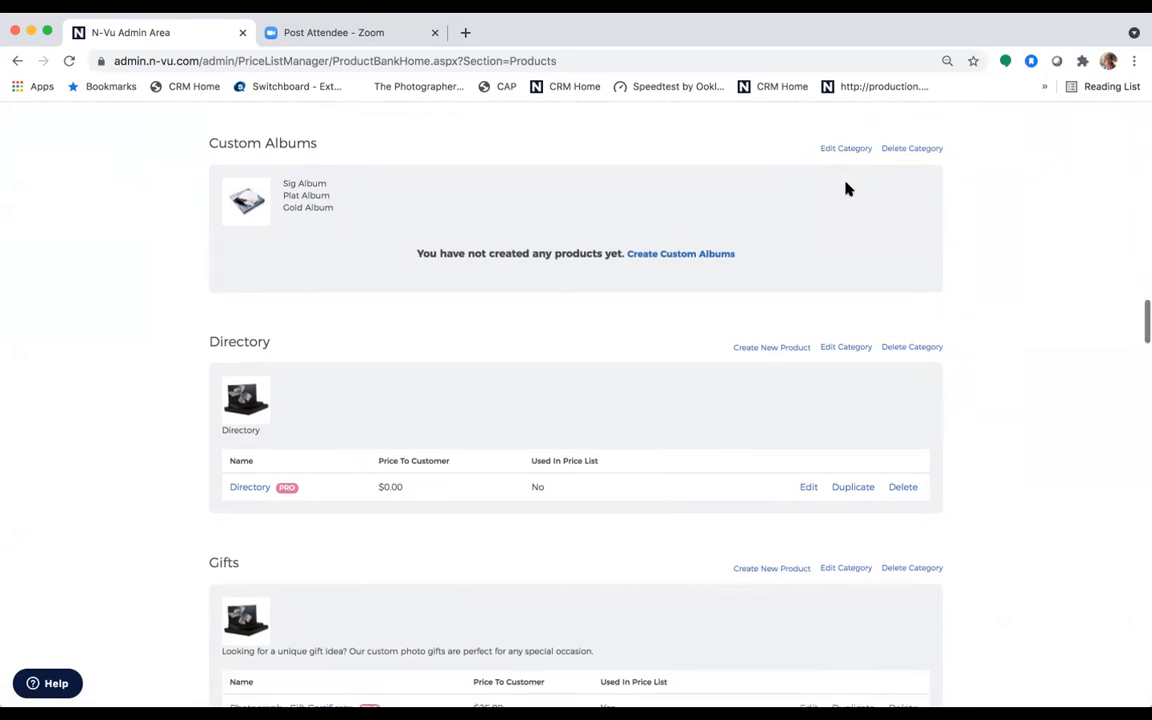
{"action": "scroll", "coordinate": [845, 189], "scroll_direction": "up", "scroll_amount": 15}
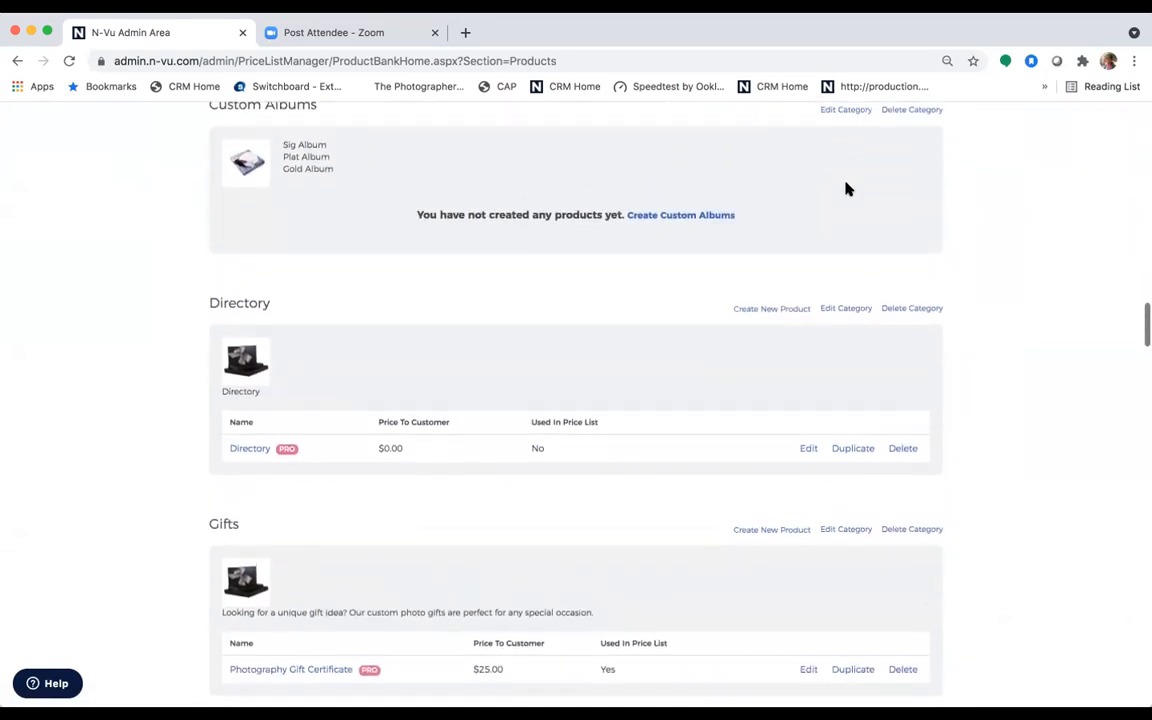
{"action": "scroll", "coordinate": [847, 190], "scroll_direction": "up", "scroll_amount": 10}
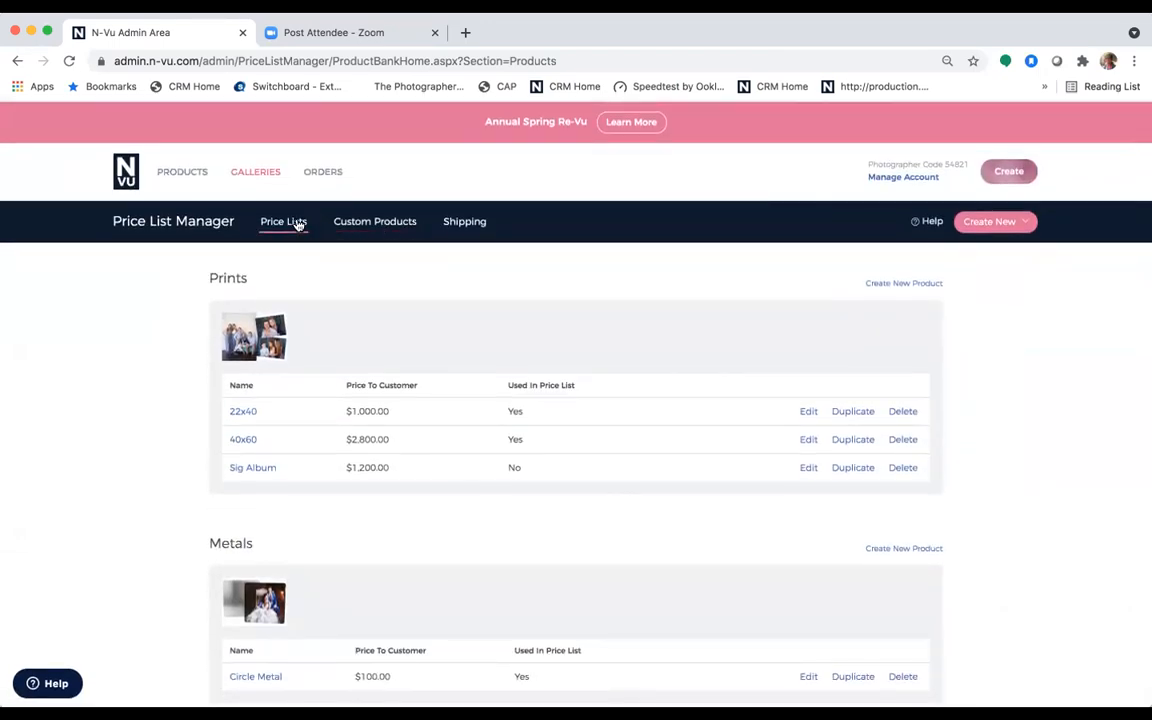
{"action": "left_click", "coordinate": [297, 225]}
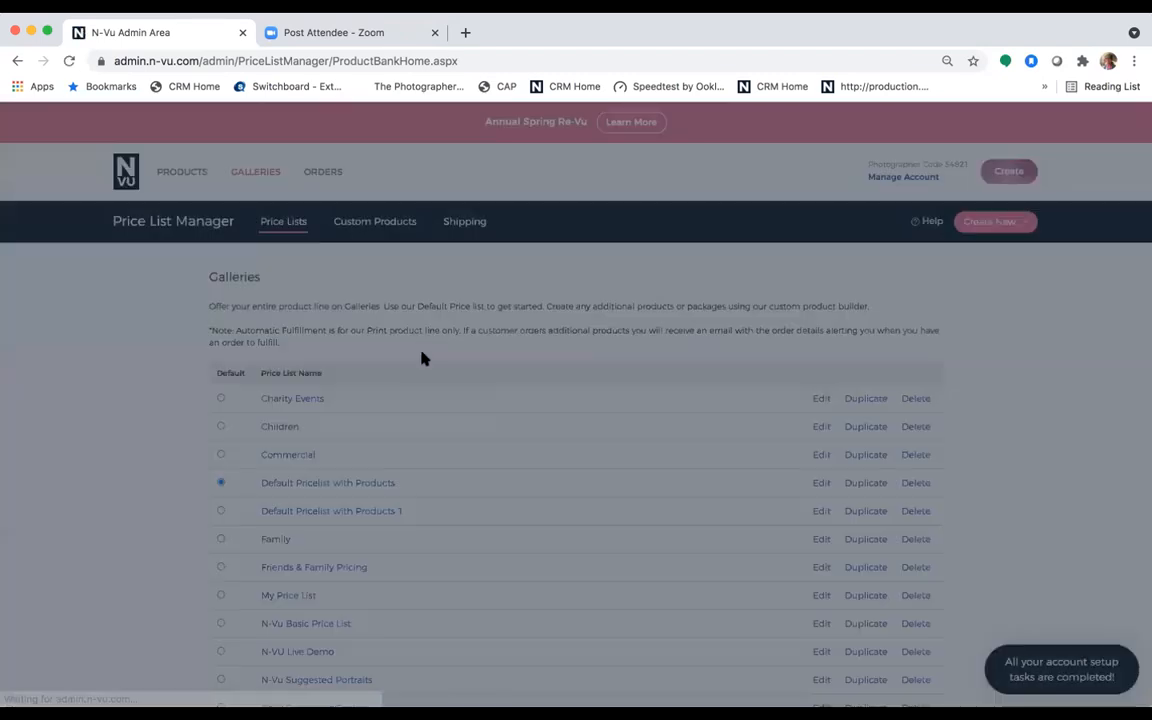
{"action": "scroll", "coordinate": [422, 360], "scroll_direction": "down", "scroll_amount": 5}
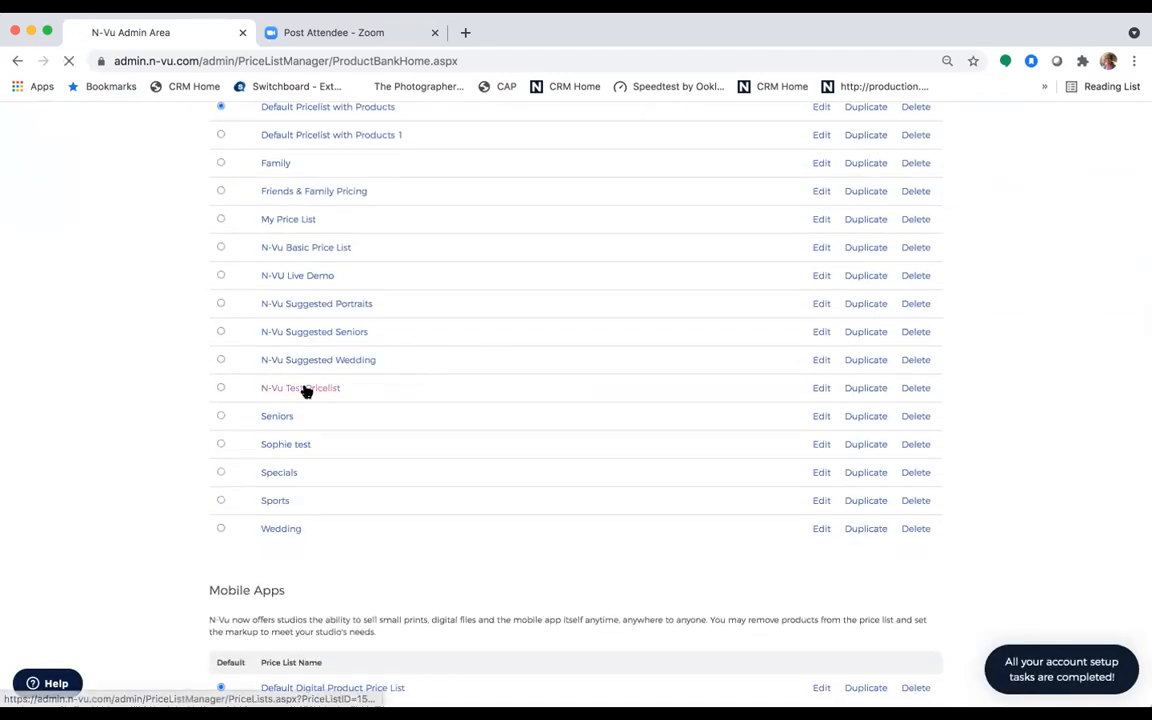
{"action": "left_click", "coordinate": [305, 389]}
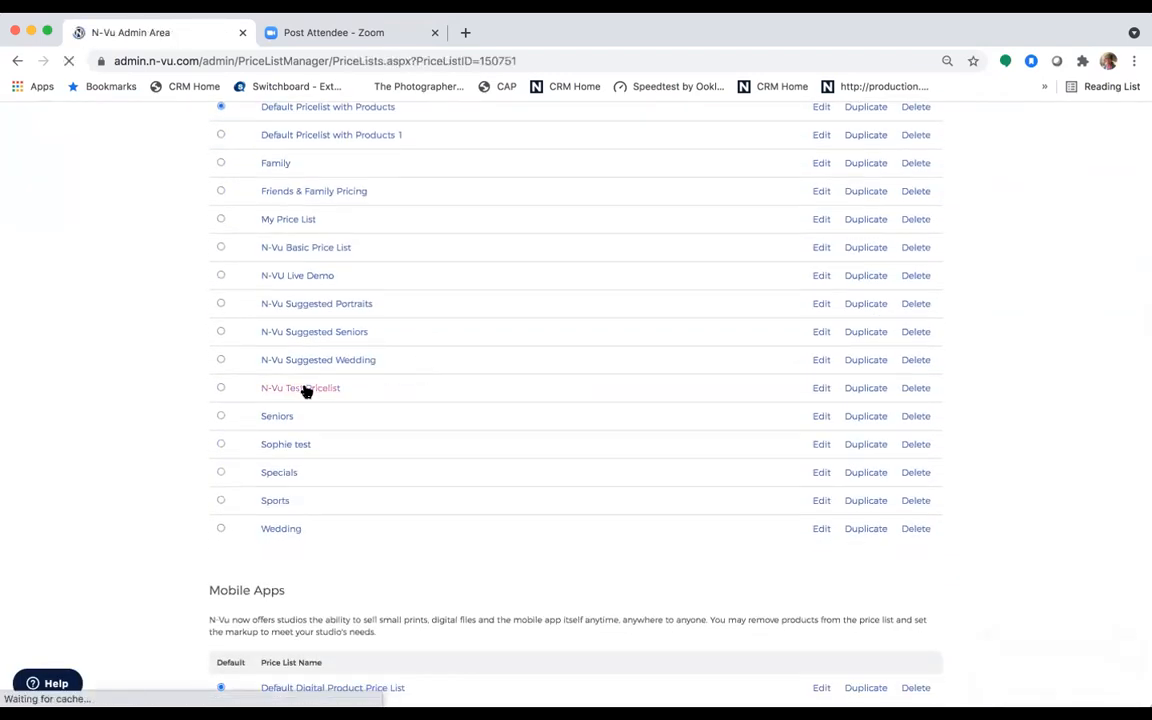
Try to add products to the Custom Albums section of the N-Vu Test Pricelist and save the price list.
{"action": "scroll", "coordinate": [475, 450], "scroll_direction": "down", "scroll_amount": 20}
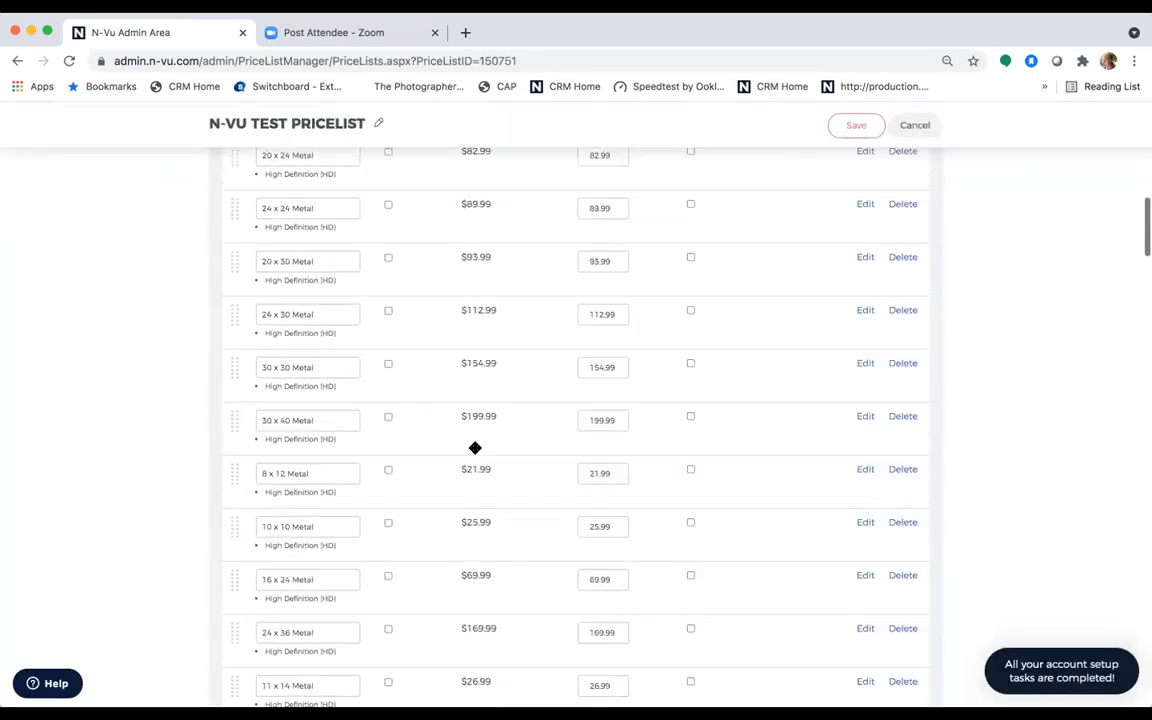
{"action": "scroll", "coordinate": [475, 452], "scroll_direction": "down", "scroll_amount": 10}
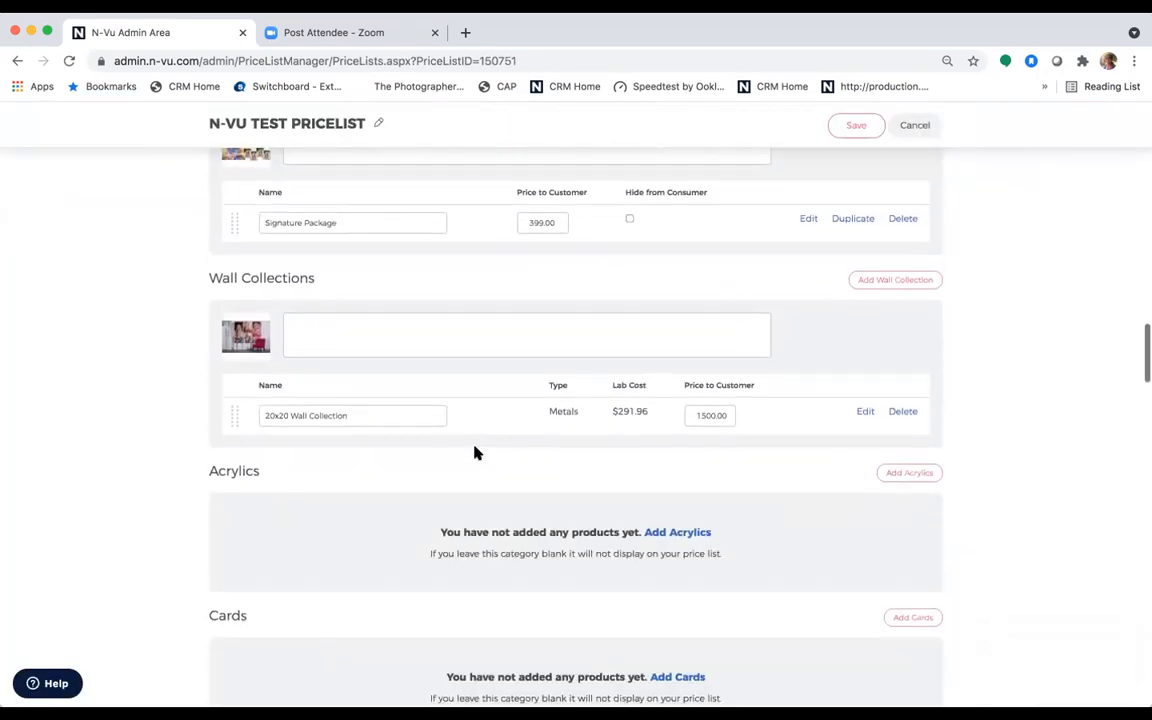
{"action": "scroll", "coordinate": [475, 448], "scroll_direction": "down", "scroll_amount": 4}
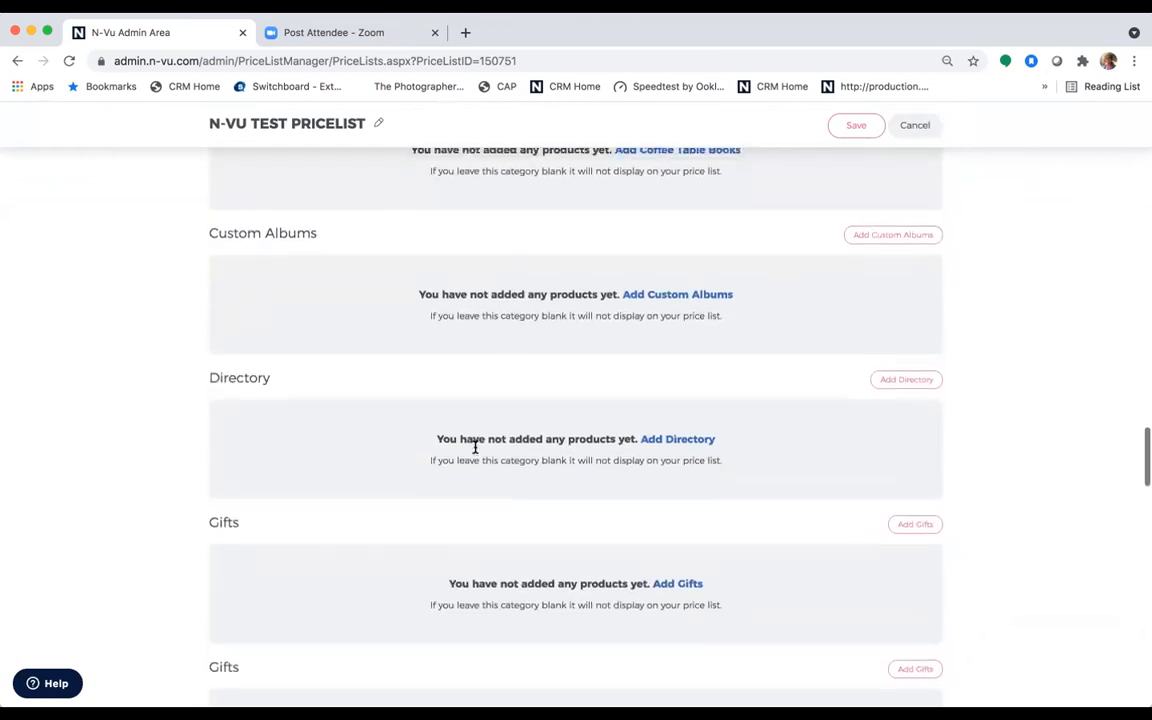
{"action": "left_click", "coordinate": [873, 206]}
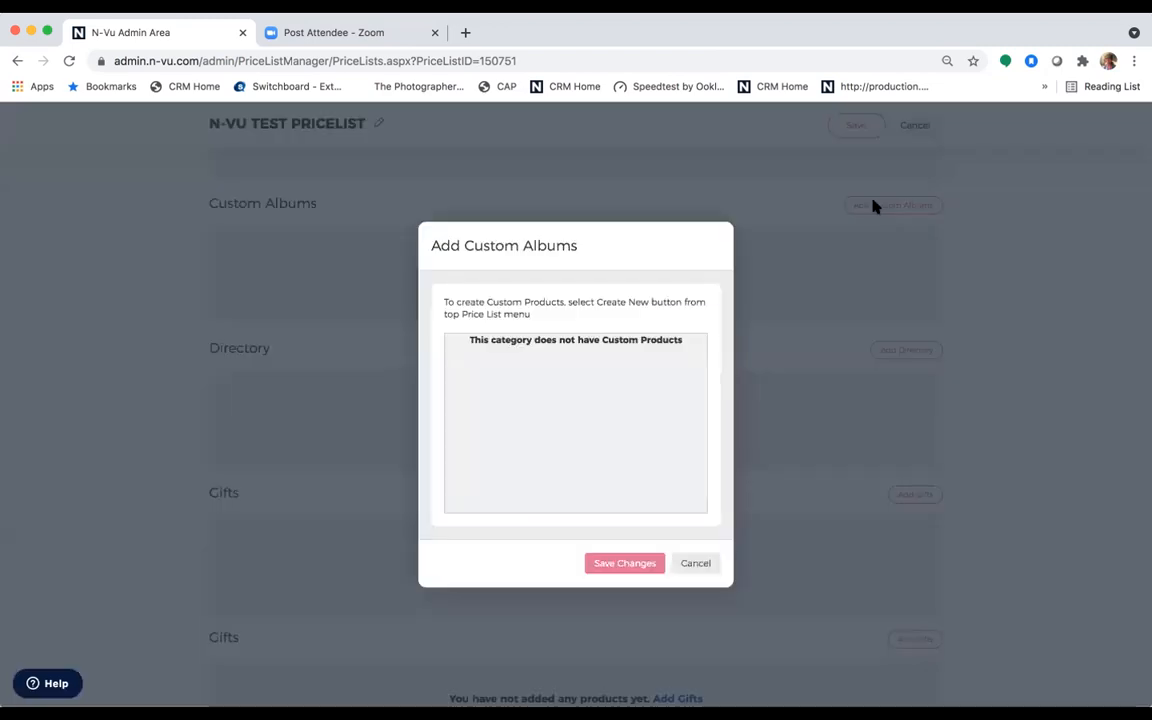
{"action": "left_click", "coordinate": [648, 561]}
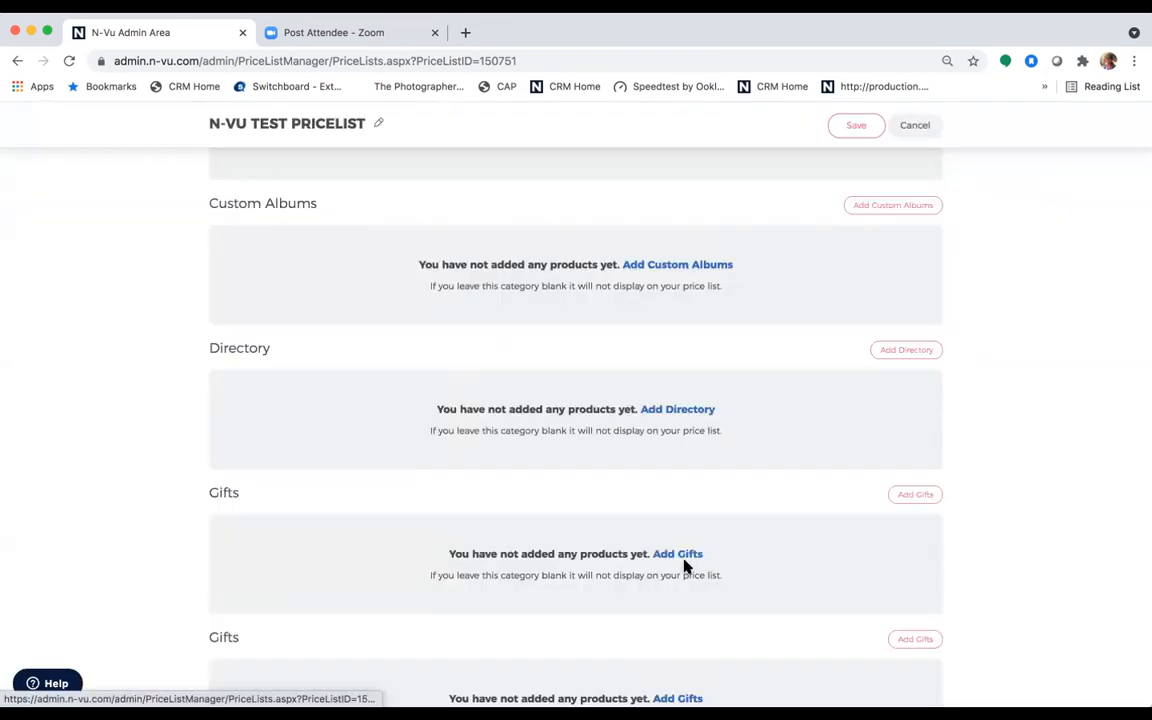
{"action": "left_click", "coordinate": [856, 126]}
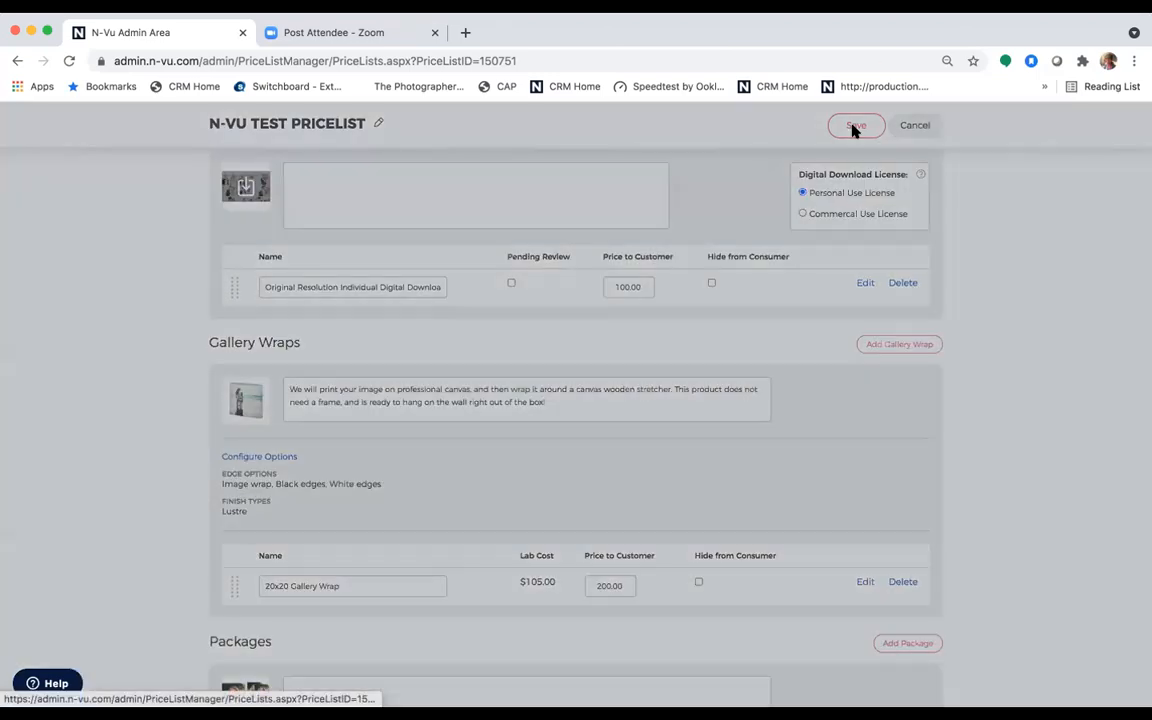
{"action": "left_click", "coordinate": [652, 457]}
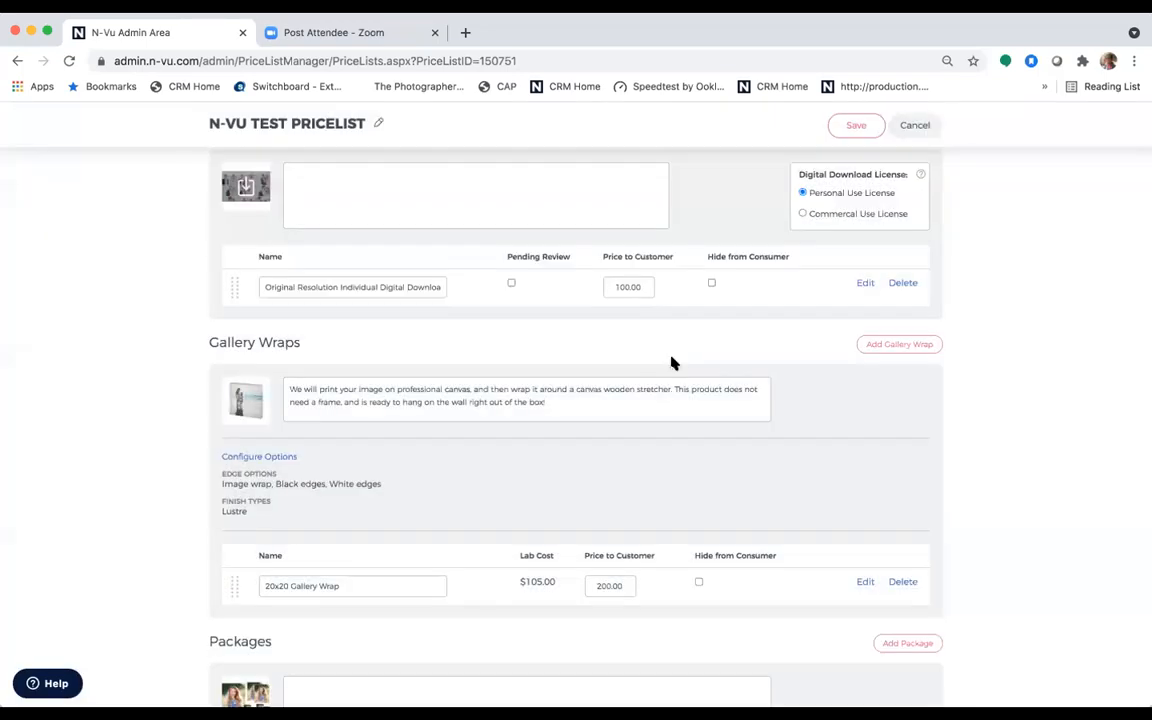
Start a new custom product named Sig with a price of $1200.00.
{"action": "scroll", "coordinate": [886, 347], "scroll_direction": "down", "scroll_amount": 10}
{"action": "scroll", "coordinate": [886, 347], "scroll_direction": "up", "scroll_amount": 10}
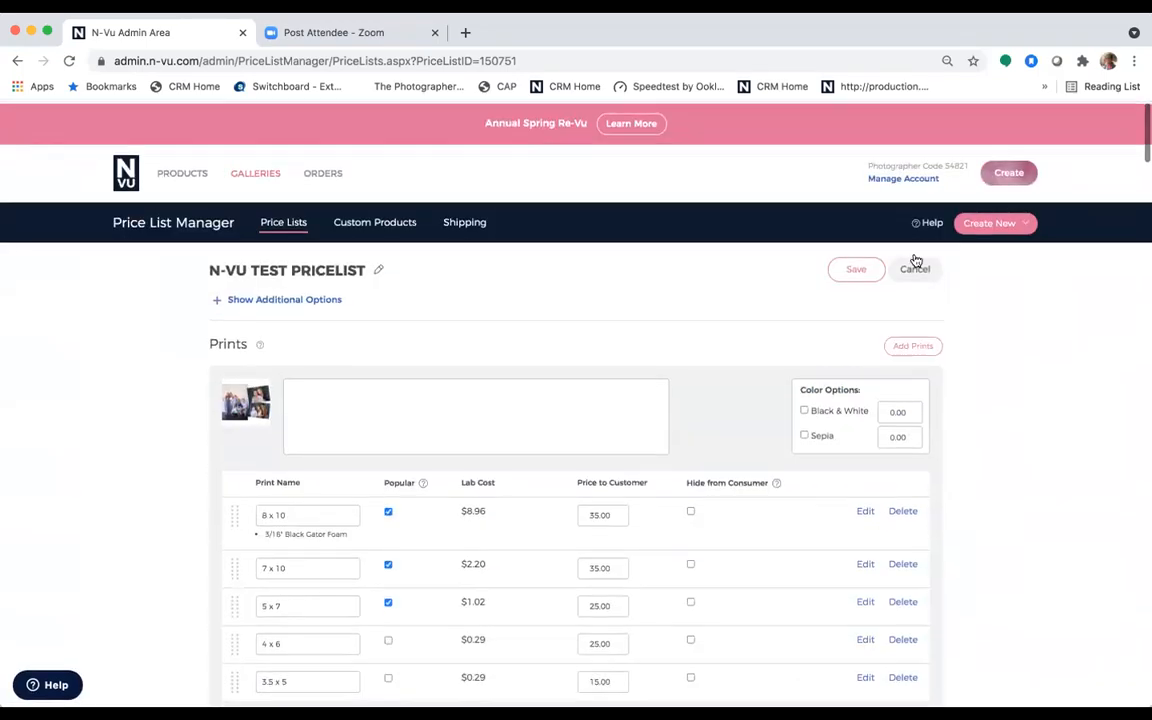
{"action": "left_click", "coordinate": [995, 222]}
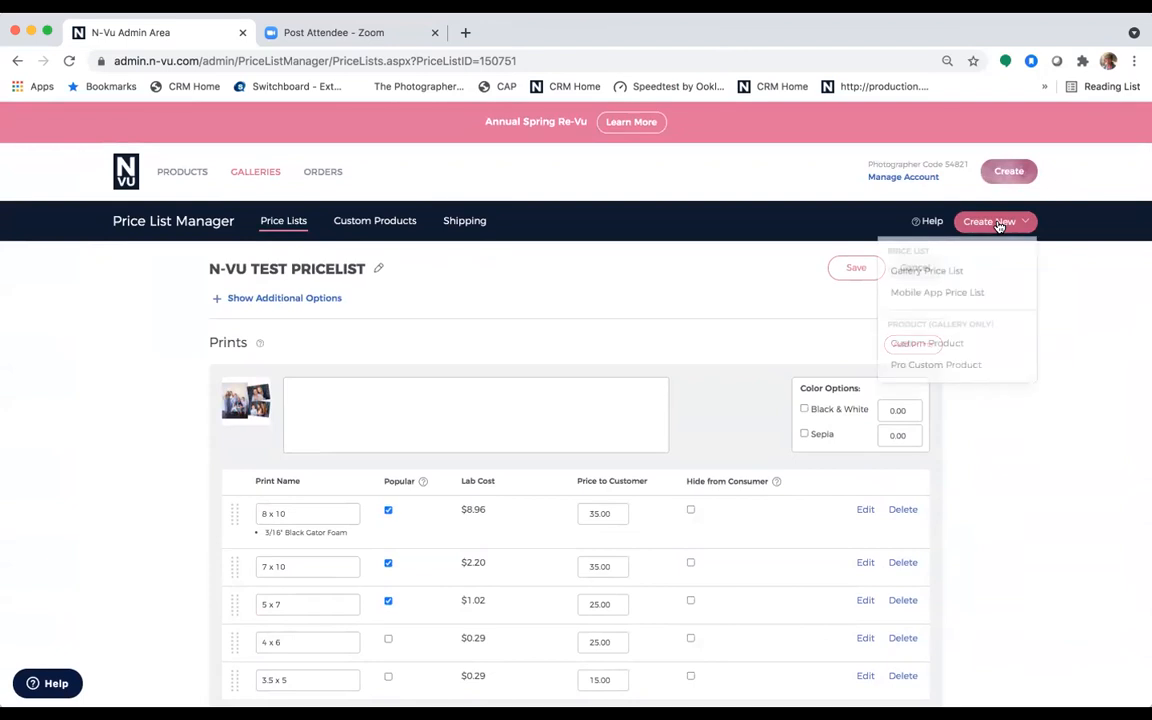
{"action": "left_click", "coordinate": [943, 347]}
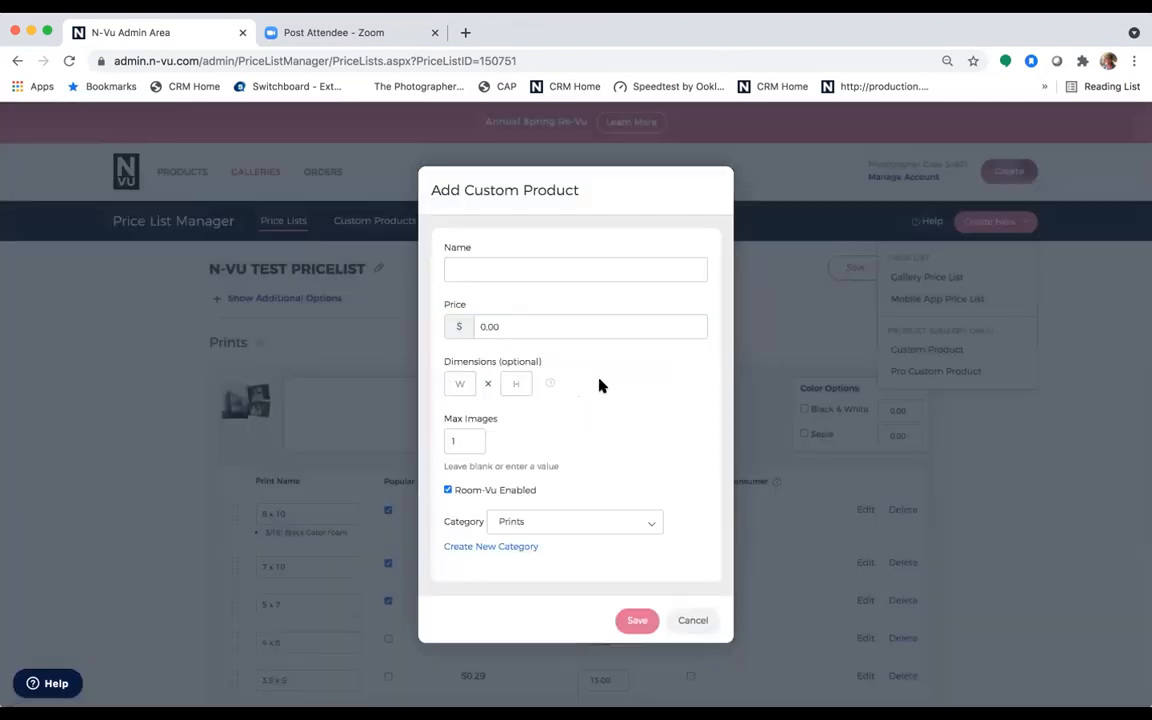
{"action": "left_click", "coordinate": [489, 270]}
{"action": "type", "text": "Sig"}
{"action": "key", "text": "Tab"}
{"action": "type", "text": "1200"}
{"action": "key", "text": "Tab"}
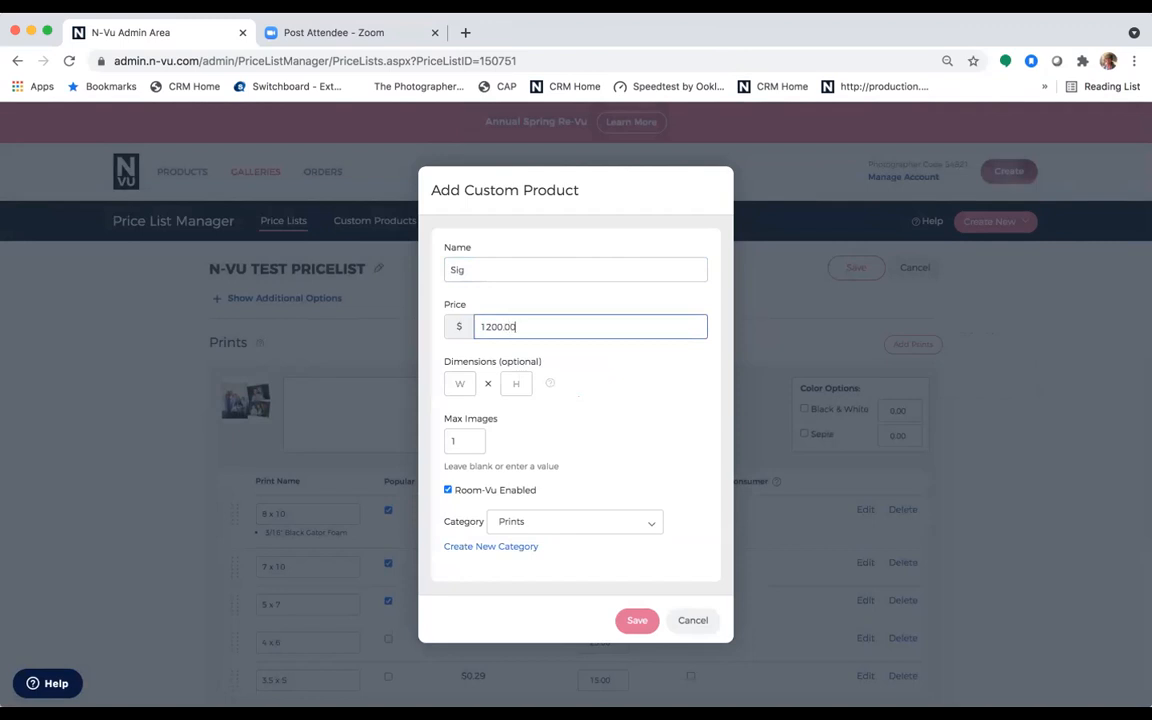
Set the Sig product's dimensions to 12 x 12 and its maximum images to 50.
{"action": "type", "text": "12"}
{"action": "key", "text": "Tab"}
{"action": "type", "text": "12"}
{"action": "key", "text": "Tab"}
{"action": "type", "text": "50"}
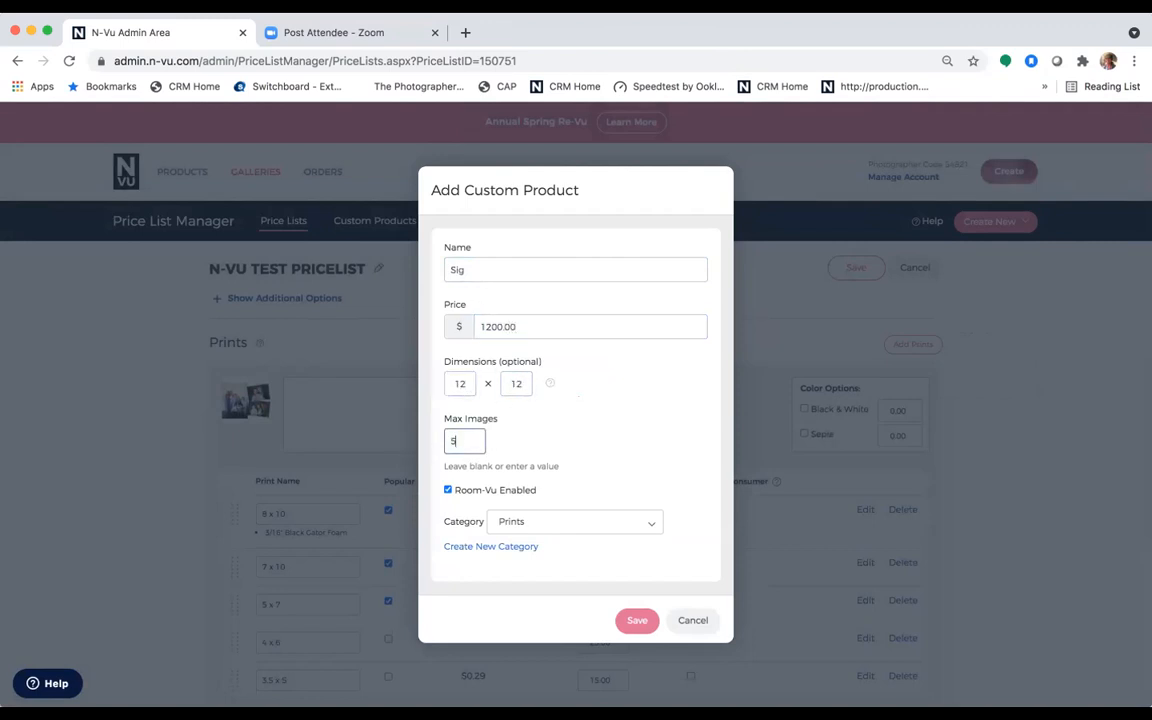
Assign the Sig product to the Custom Albums category and save it.
{"action": "left_click", "coordinate": [537, 522]}
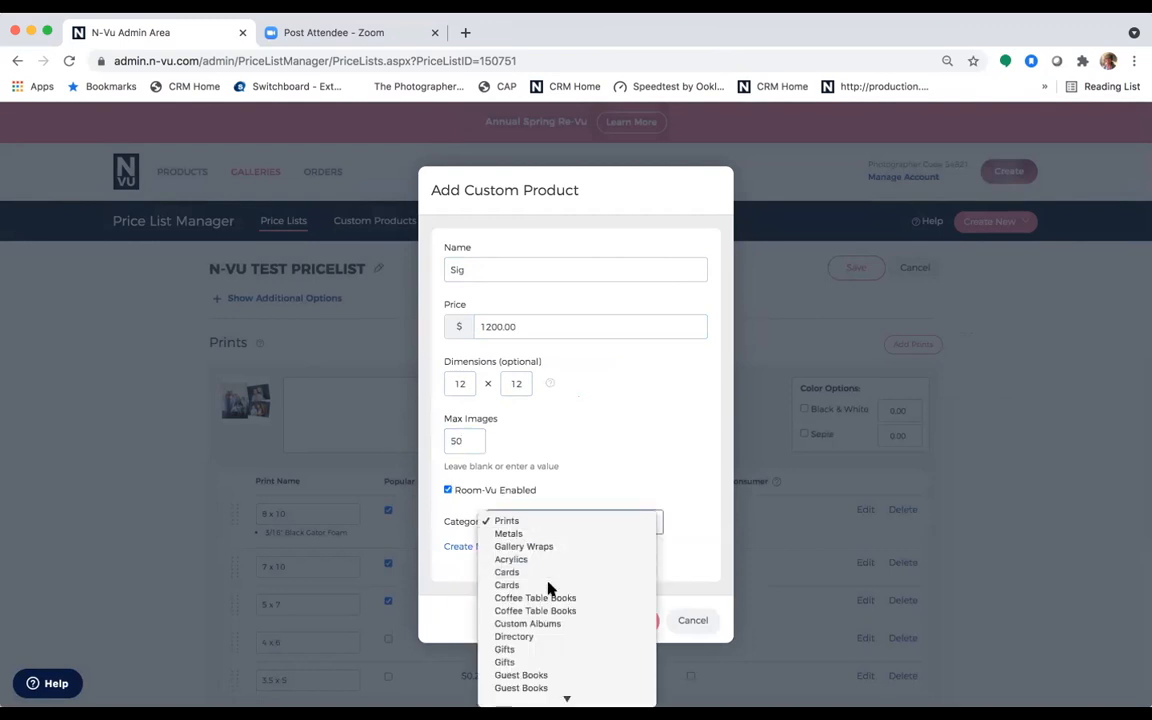
{"action": "left_click", "coordinate": [548, 623]}
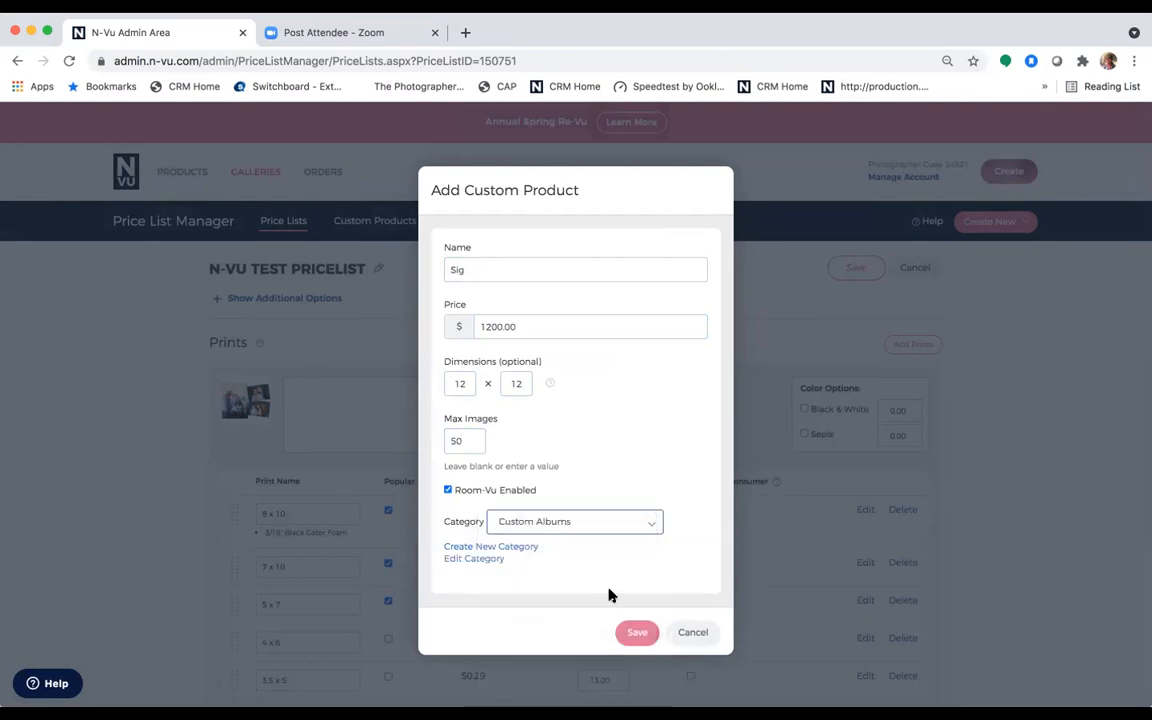
{"action": "left_click", "coordinate": [636, 633]}
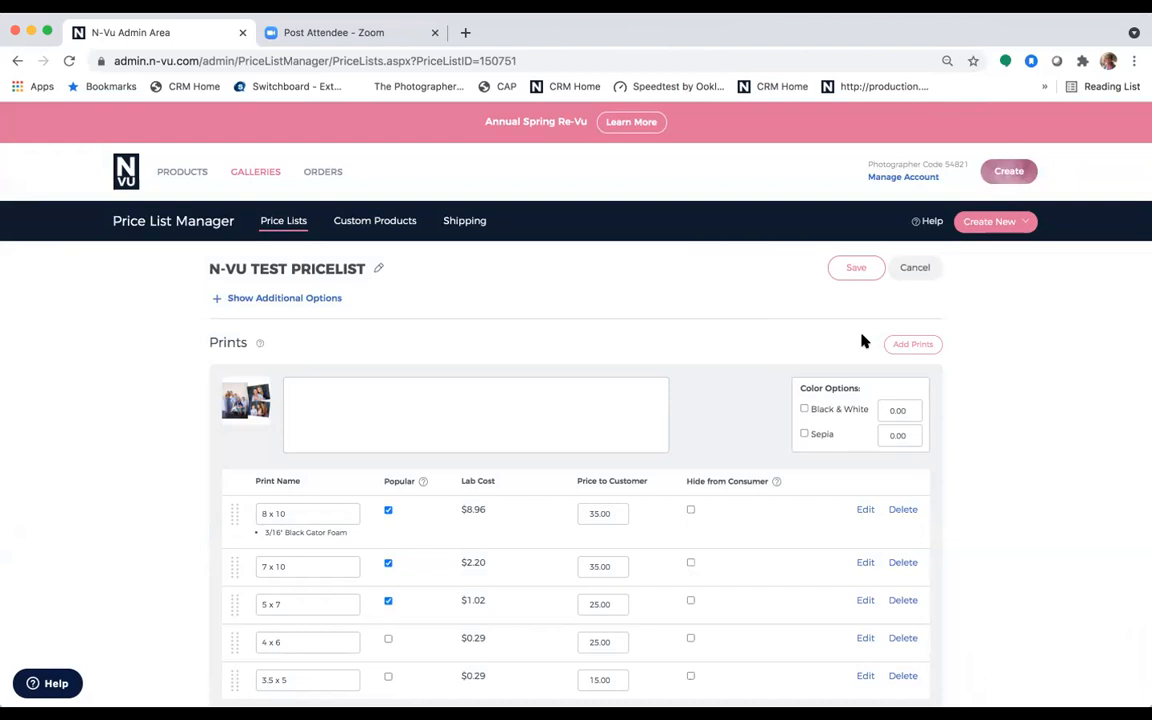
Add the Sig product to the Custom Albums section of the N-Vu Test Pricelist and save the price list.
{"action": "scroll", "coordinate": [741, 323], "scroll_direction": "down", "scroll_amount": 20}
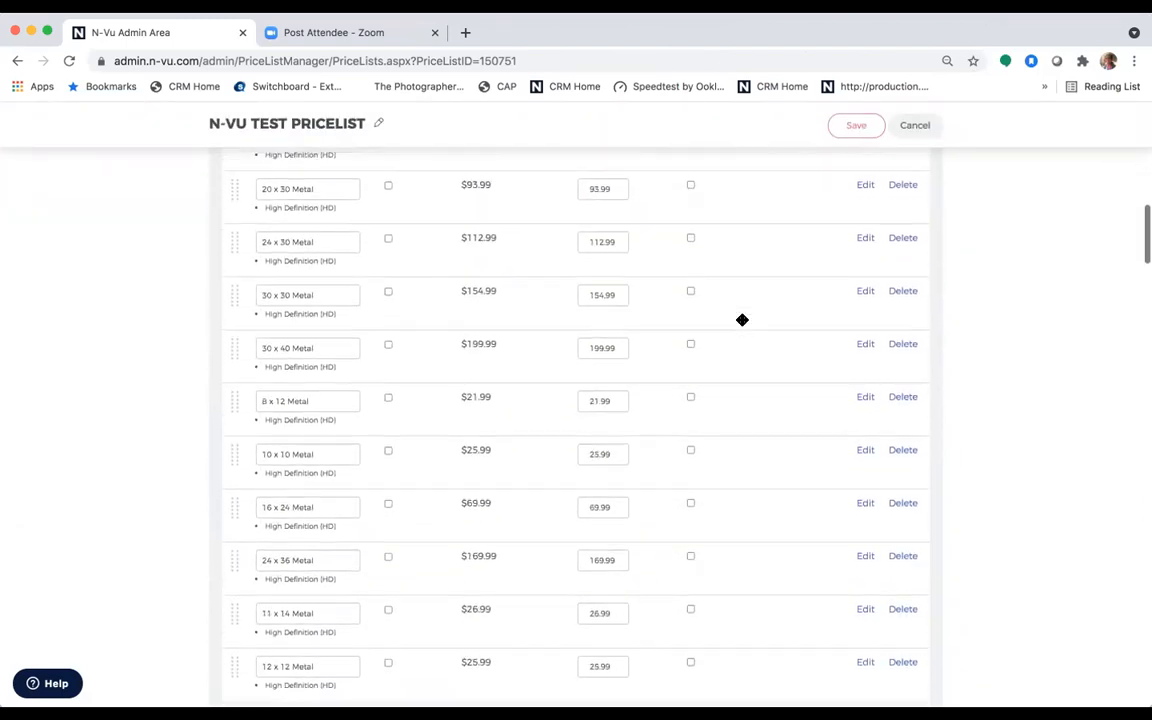
{"action": "left_click_drag", "start_coordinate": [741, 317], "coordinate": [766, 177]}
{"action": "scroll", "coordinate": [766, 177], "scroll_direction": "down", "scroll_amount": 9}
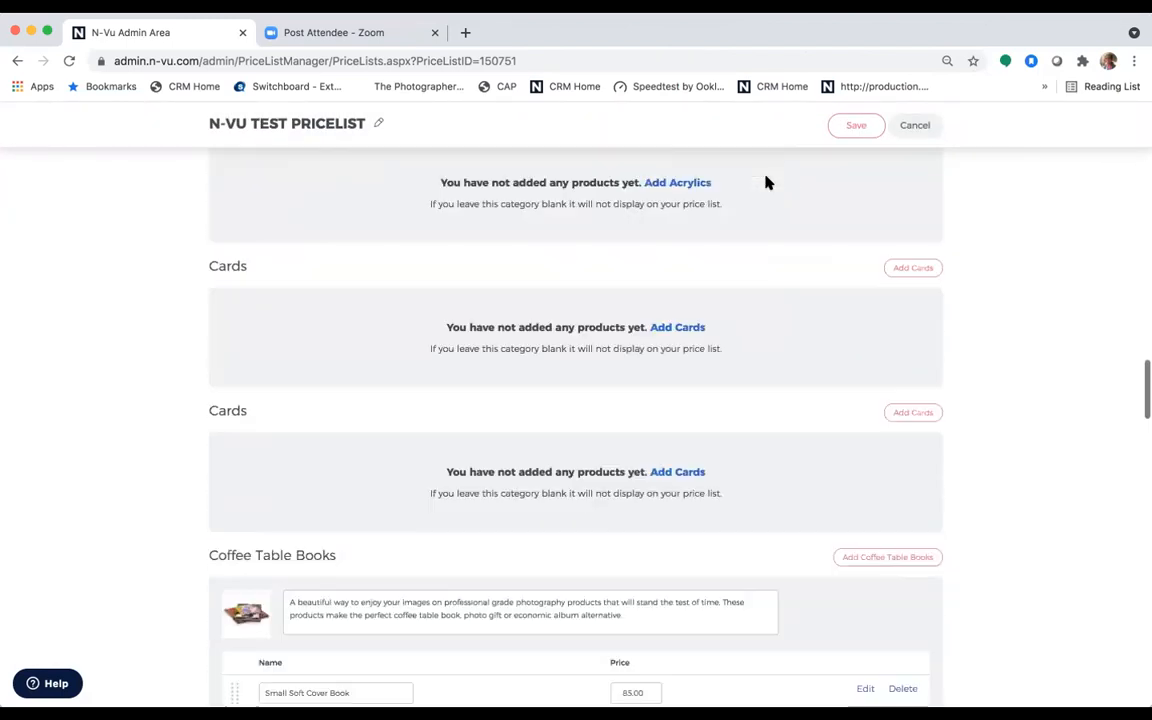
{"action": "scroll", "coordinate": [766, 182], "scroll_direction": "down", "scroll_amount": 10}
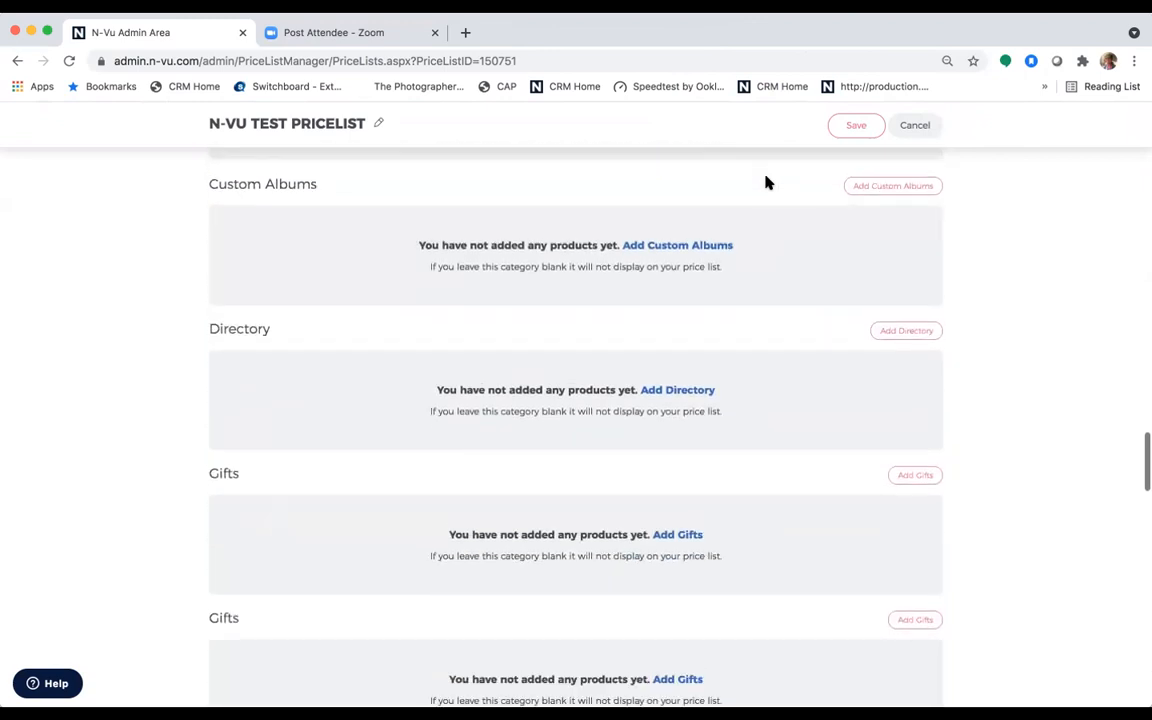
{"action": "scroll", "coordinate": [726, 269], "scroll_direction": "up", "scroll_amount": 1}
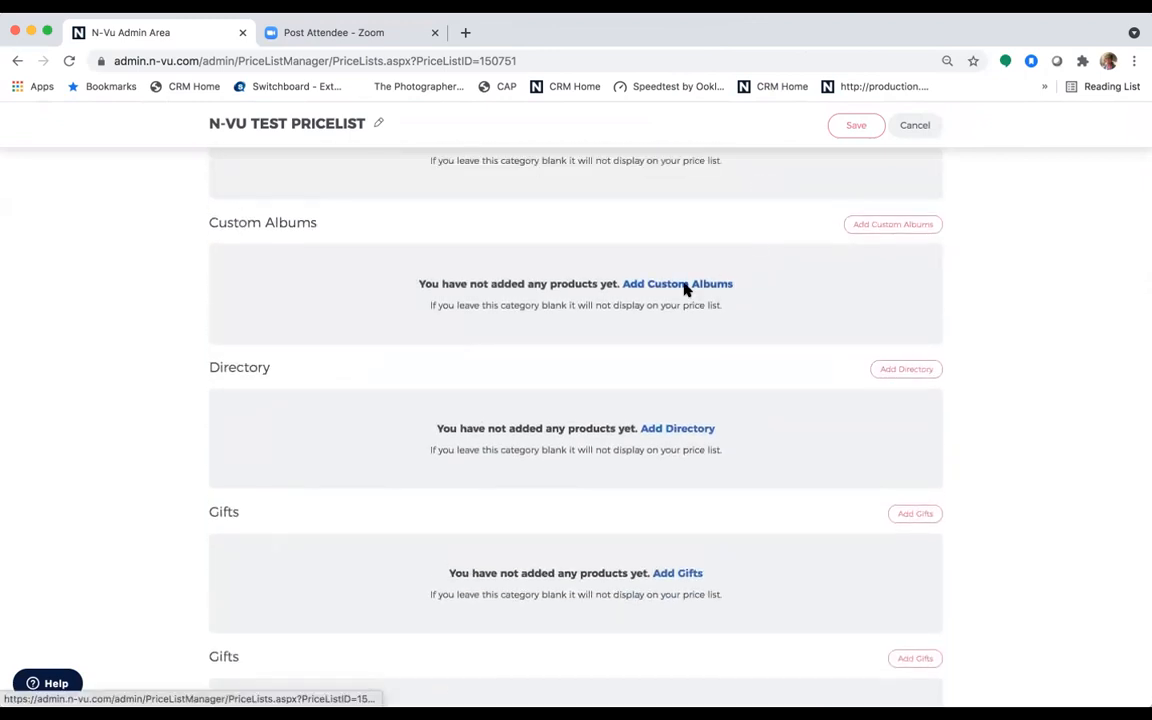
{"action": "left_click", "coordinate": [684, 286]}
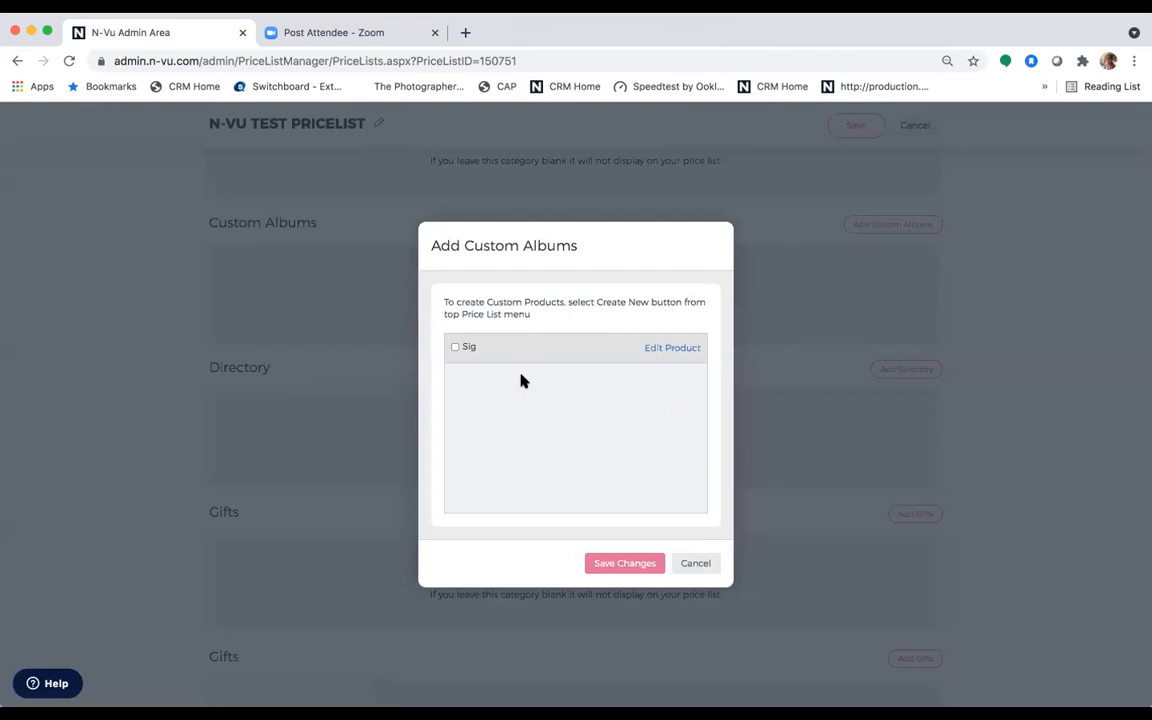
{"action": "left_click", "coordinate": [455, 347]}
{"action": "left_click", "coordinate": [622, 566]}
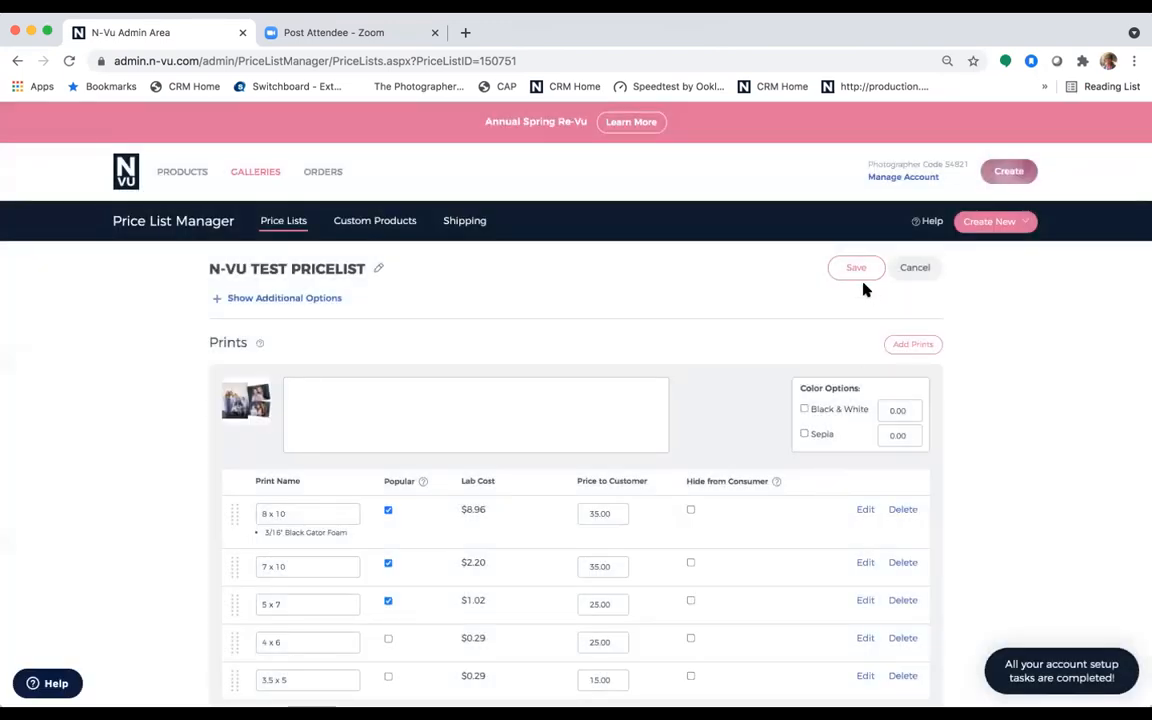
{"action": "left_click", "coordinate": [855, 268]}
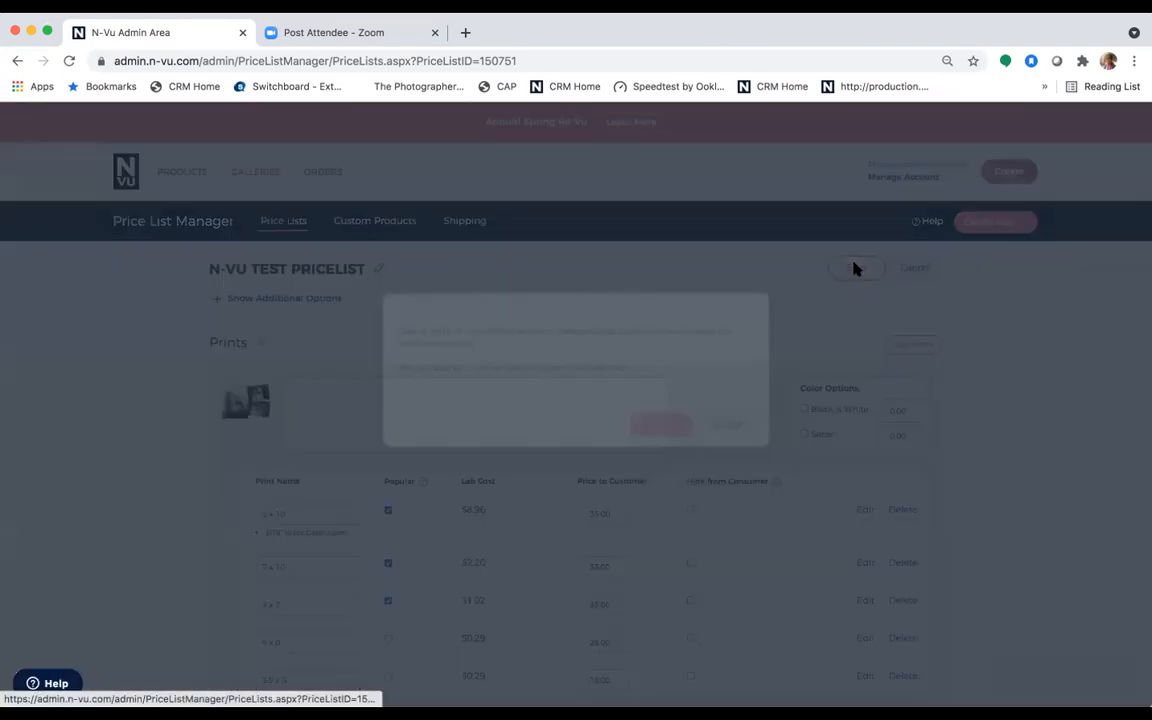
{"action": "left_click", "coordinate": [658, 461]}
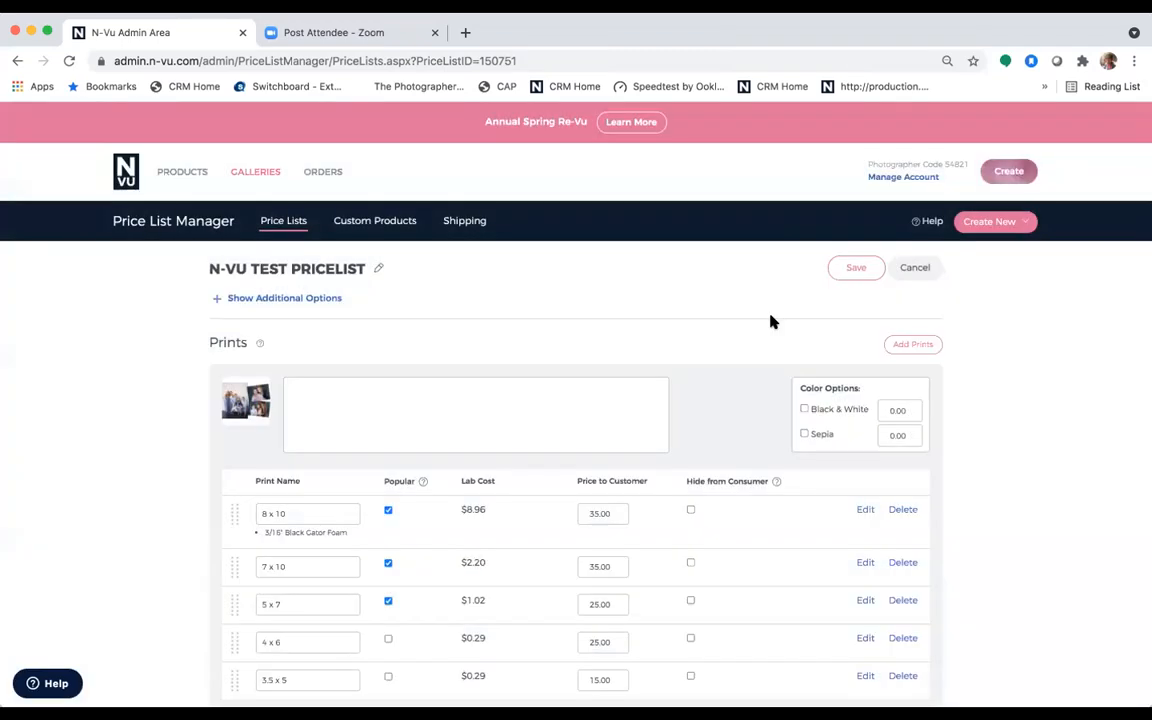
Start a new custom product named 22x40 Print with a price of $499.00.
{"action": "scroll", "coordinate": [771, 321], "scroll_direction": "down", "scroll_amount": 1}
{"action": "scroll", "coordinate": [771, 321], "scroll_direction": "up", "scroll_amount": 1}
{"action": "left_click", "coordinate": [1024, 197]}
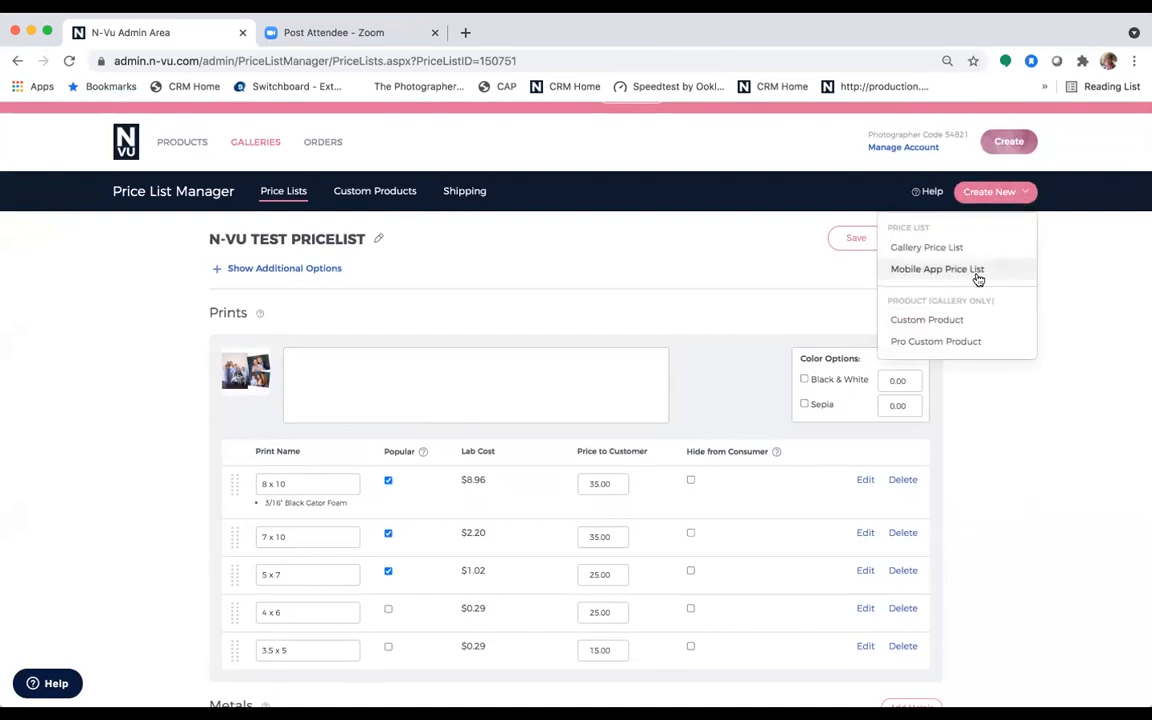
{"action": "left_click", "coordinate": [926, 320]}
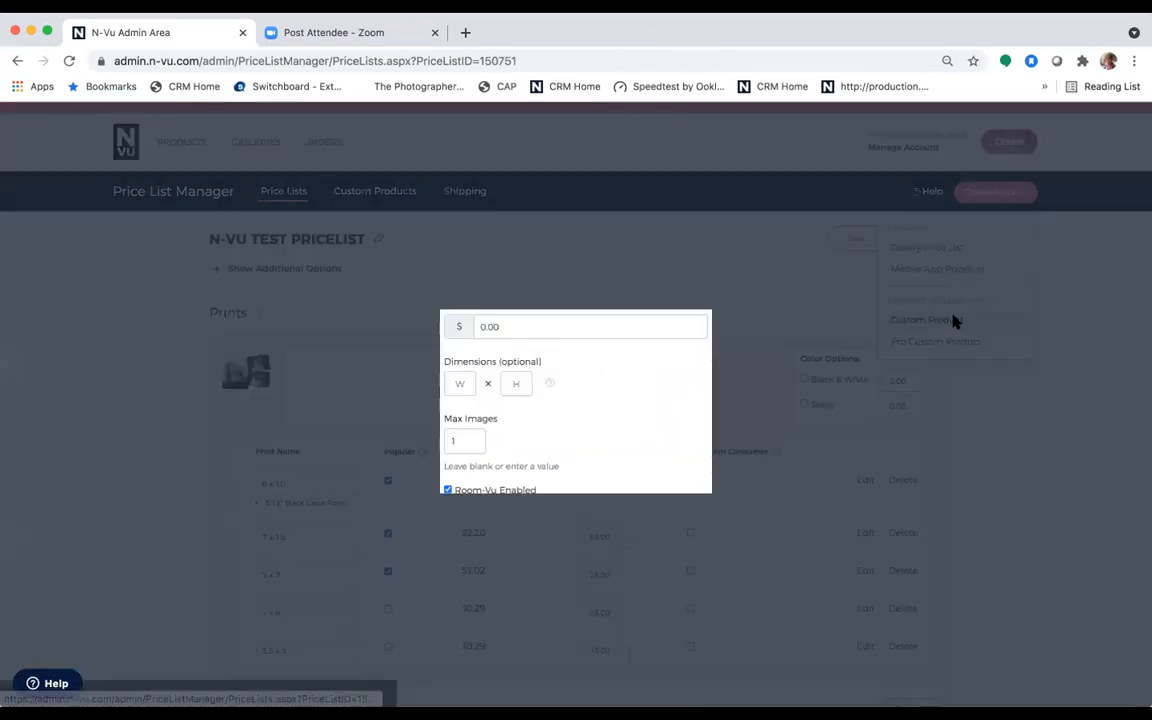
{"action": "left_click", "coordinate": [507, 268]}
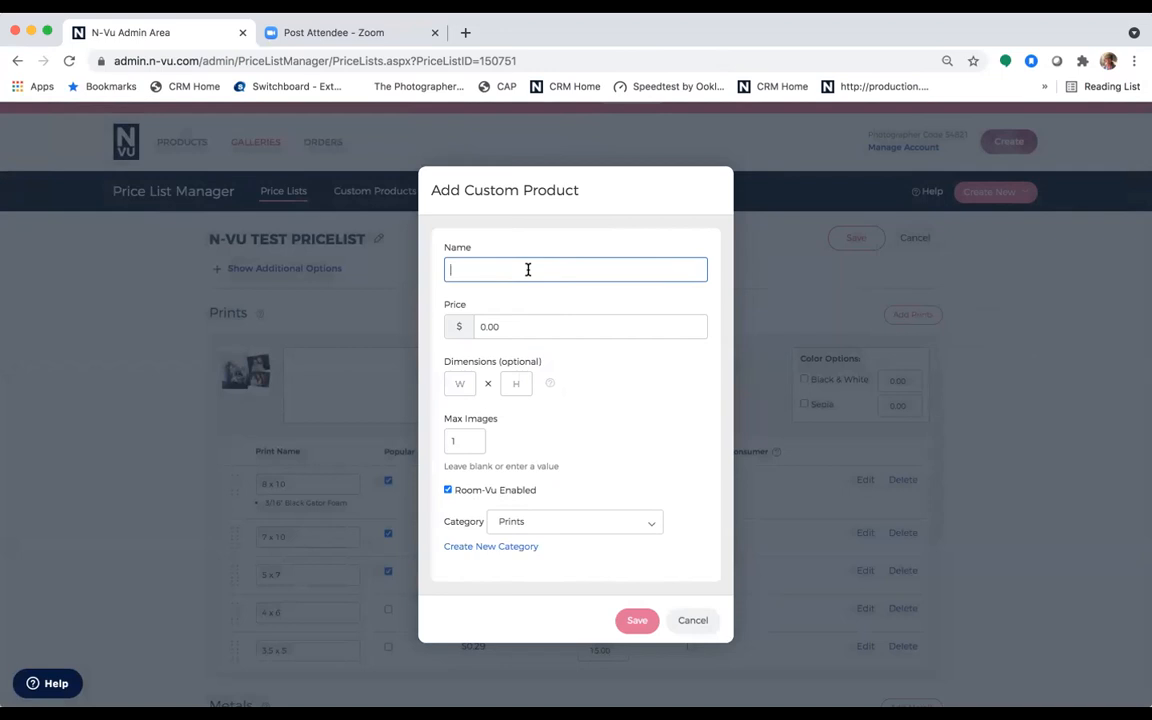
{"action": "type", "text": "22x40 Print"}
{"action": "key", "text": "Tab"}
{"action": "type", "text": "499.00"}
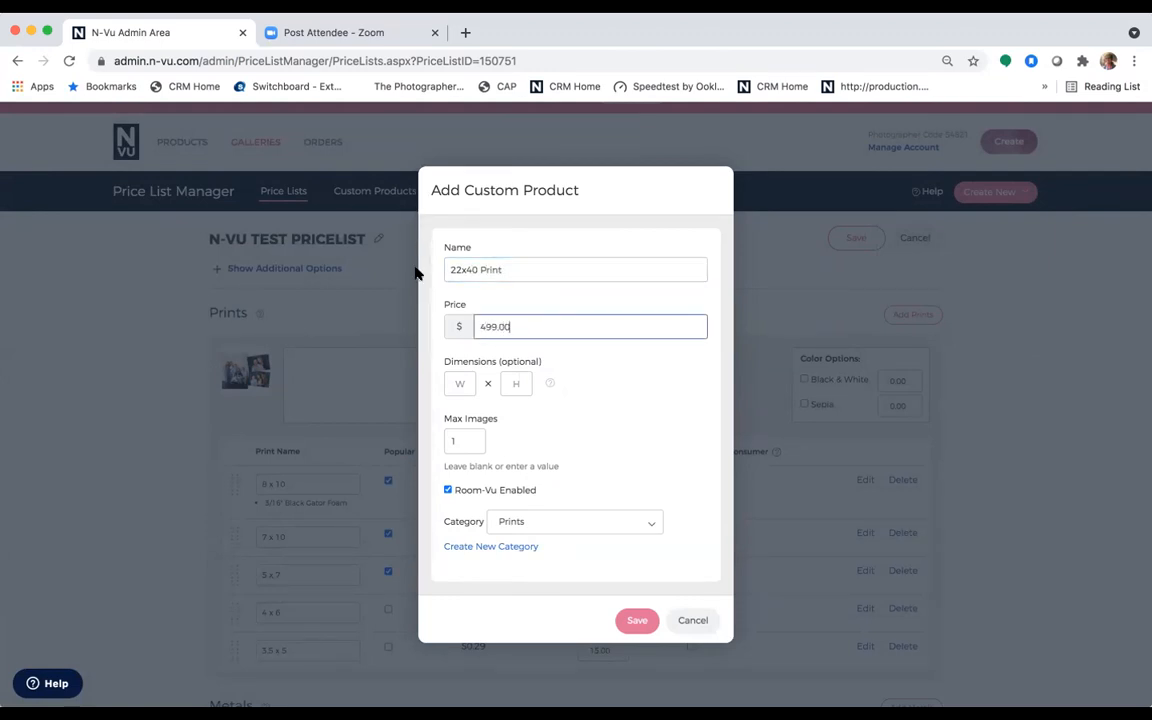
Set the 22x40 Print's dimensions to 22 x 40 and save the product in the Prints category.
{"action": "left_click", "coordinate": [465, 382]}
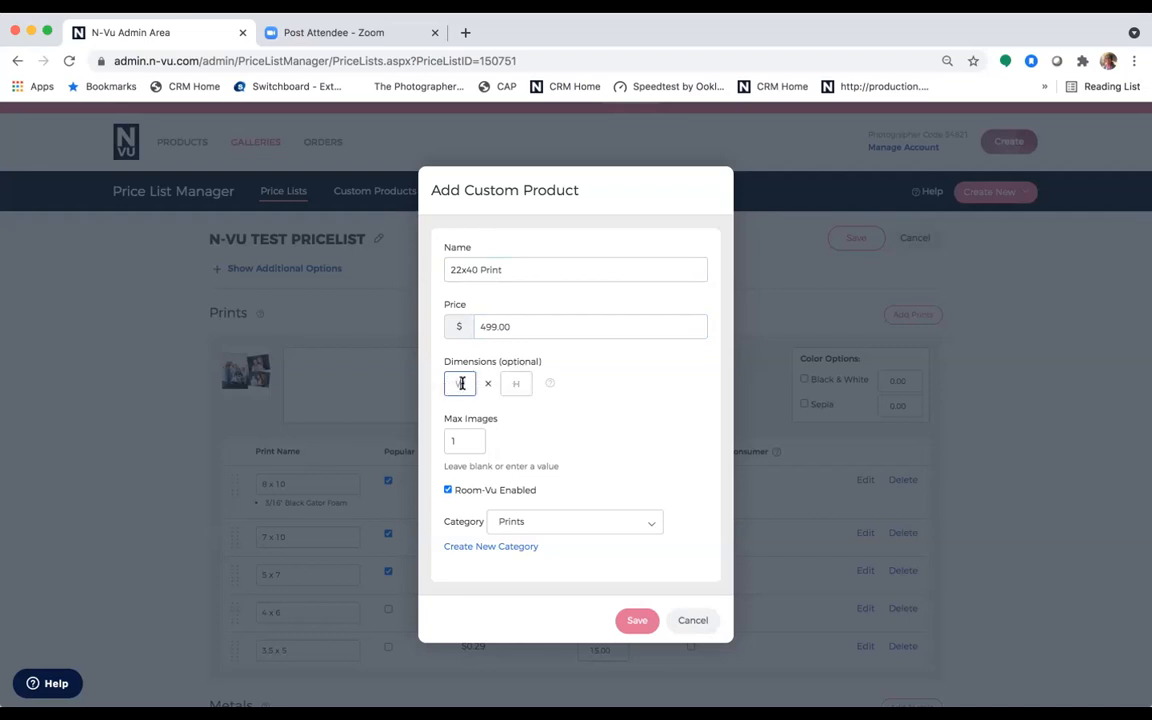
{"action": "type", "text": "22"}
{"action": "left_click", "coordinate": [510, 384]}
{"action": "type", "text": "40"}
{"action": "scroll", "coordinate": [601, 432], "scroll_direction": "down", "scroll_amount": 2}
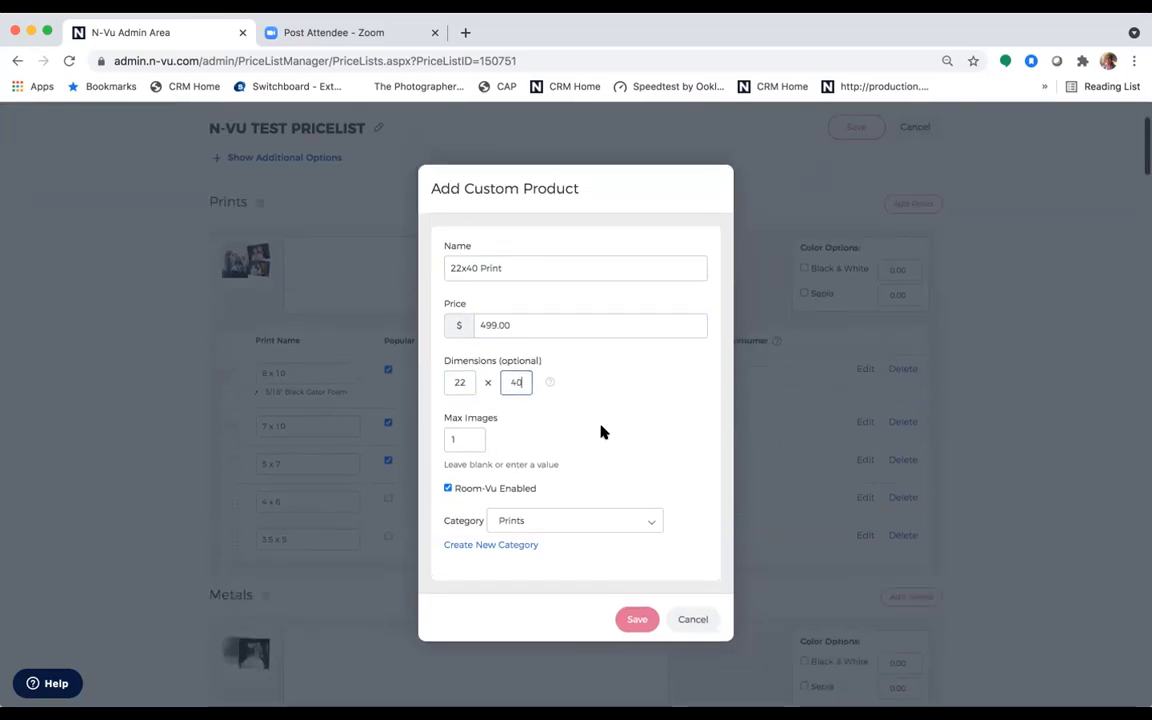
{"action": "left_click", "coordinate": [448, 491]}
{"action": "left_click", "coordinate": [448, 491]}
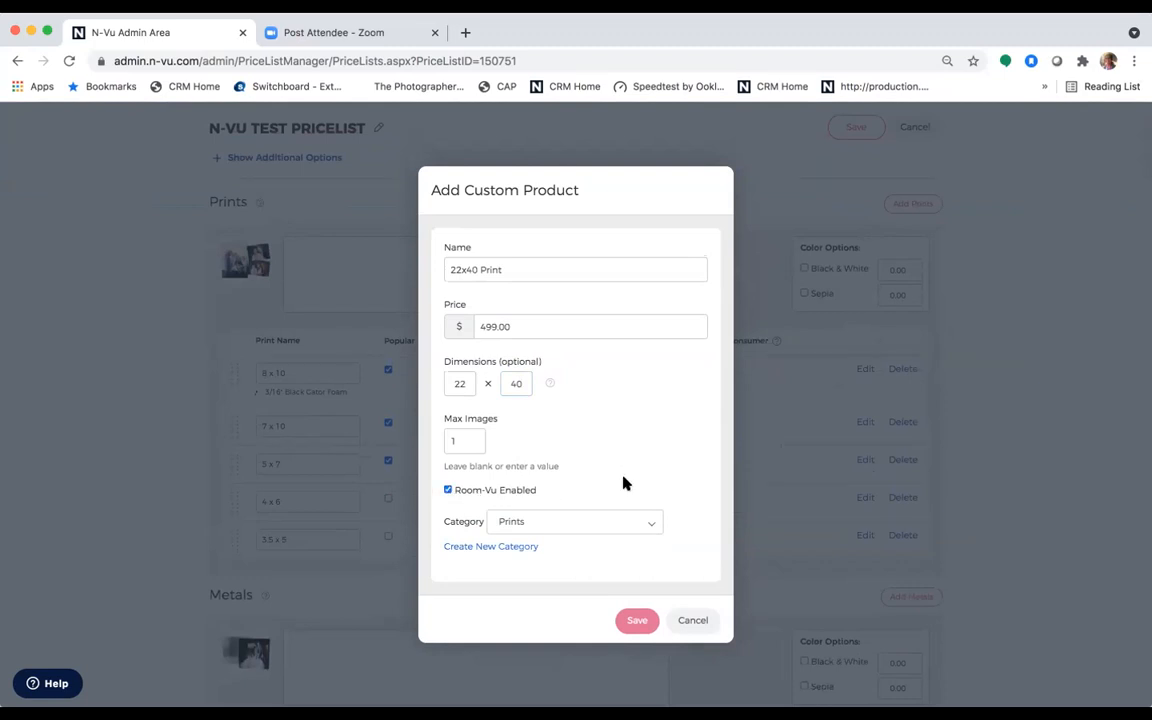
{"action": "left_click", "coordinate": [625, 620]}
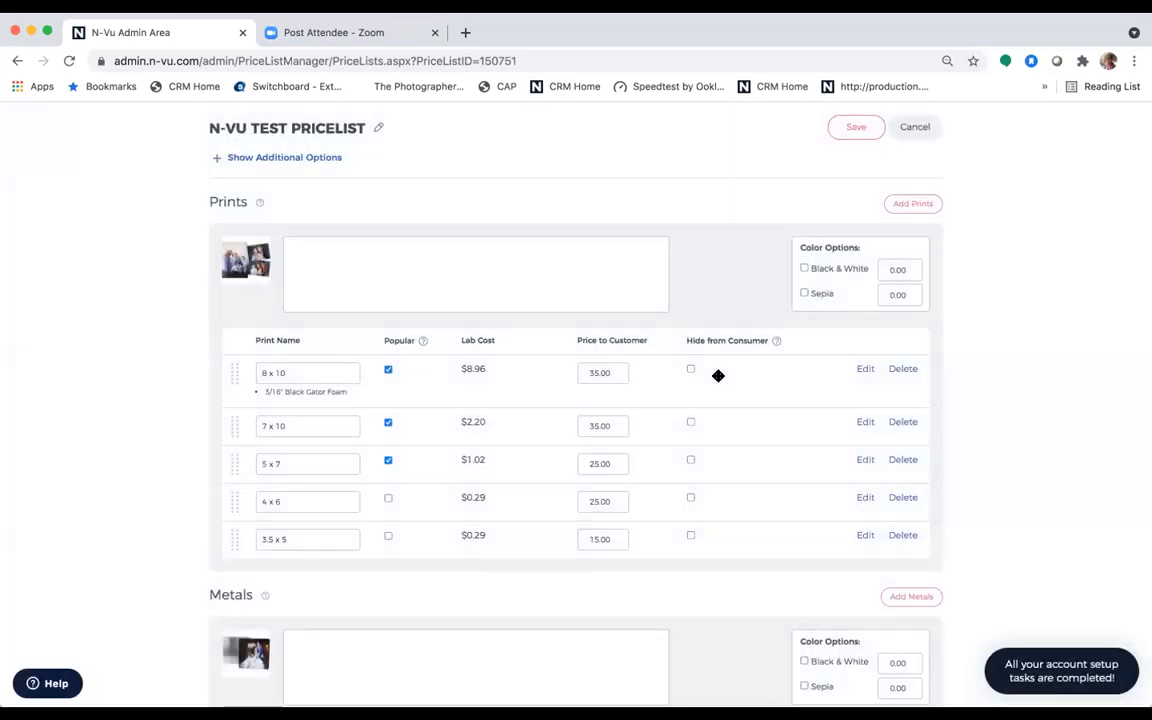
Add the custom product 22x40 to the Prints section of the N-Vu Test Pricelist and save the price list.
{"action": "scroll", "coordinate": [718, 375], "scroll_direction": "down", "scroll_amount": 1}
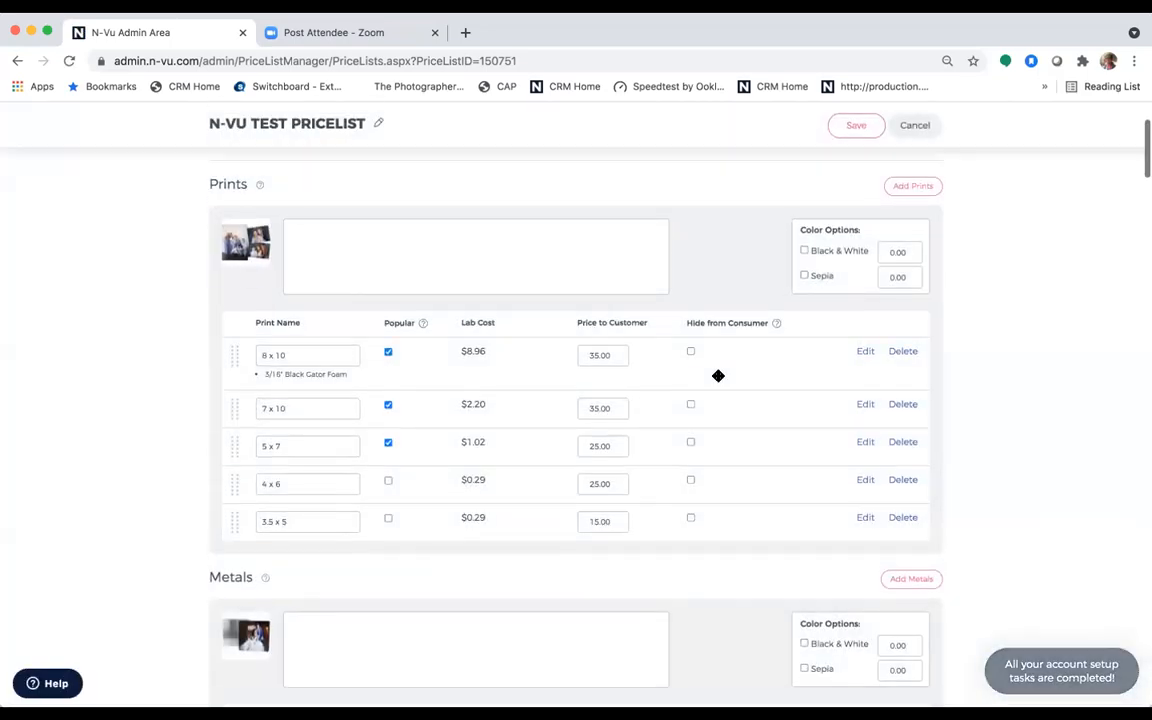
{"action": "left_click", "coordinate": [913, 187]}
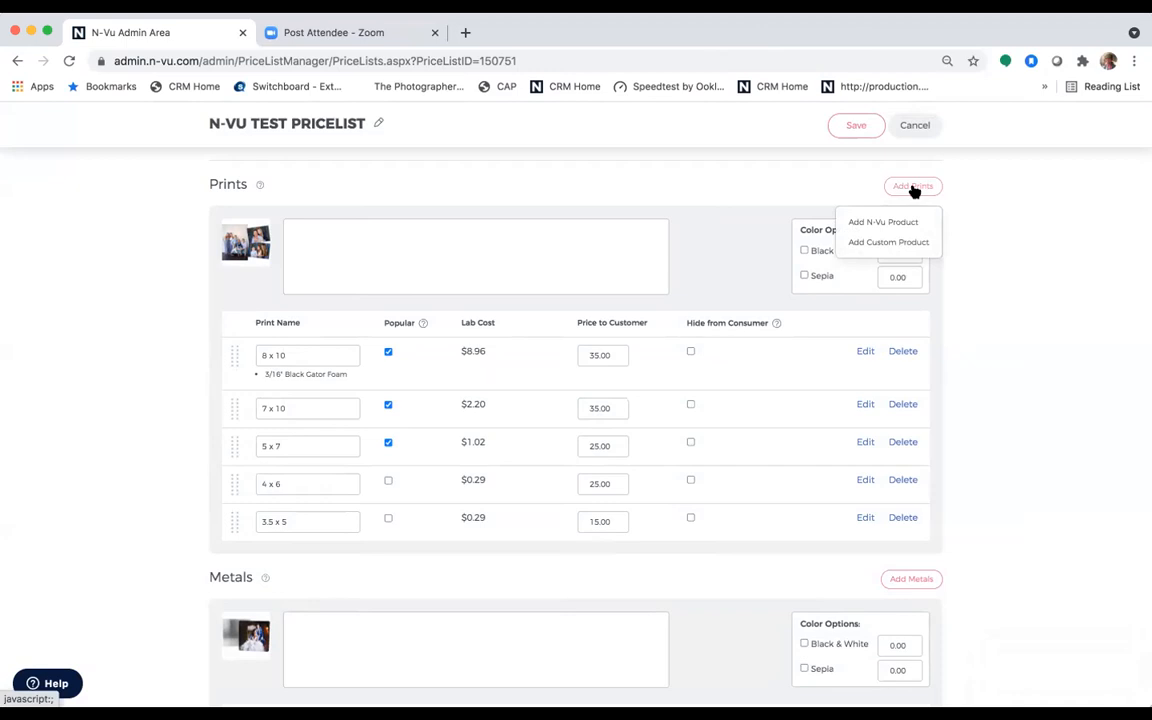
{"action": "left_click", "coordinate": [905, 243]}
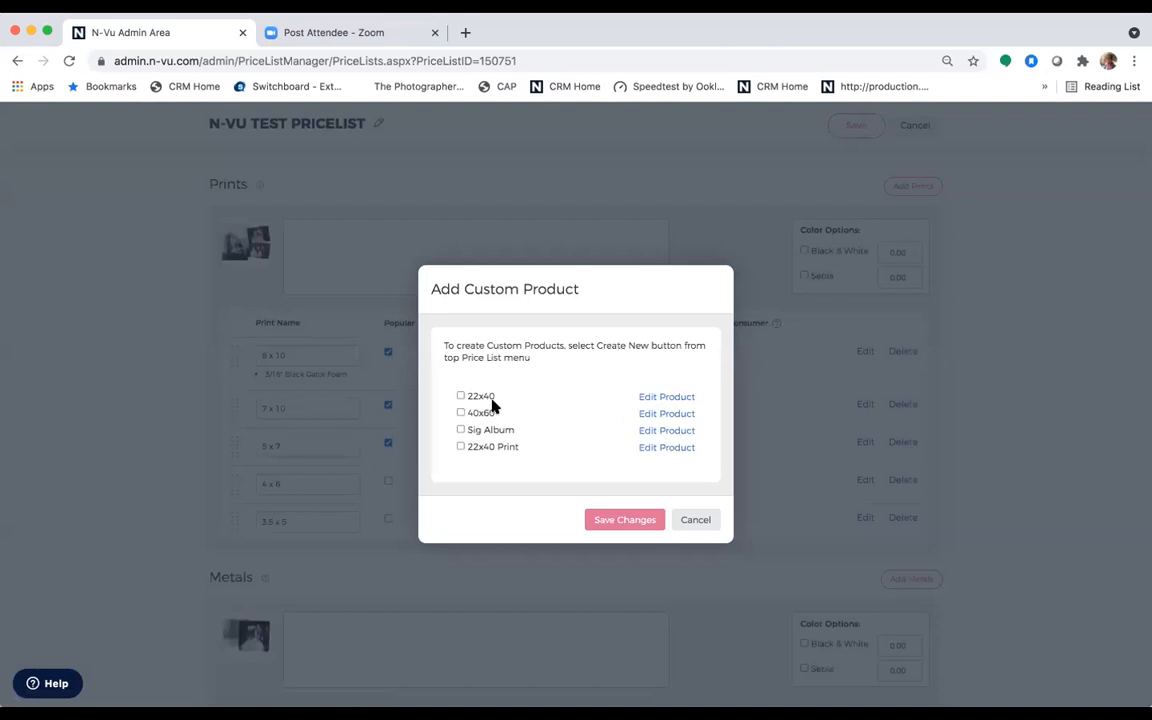
{"action": "left_click", "coordinate": [460, 397]}
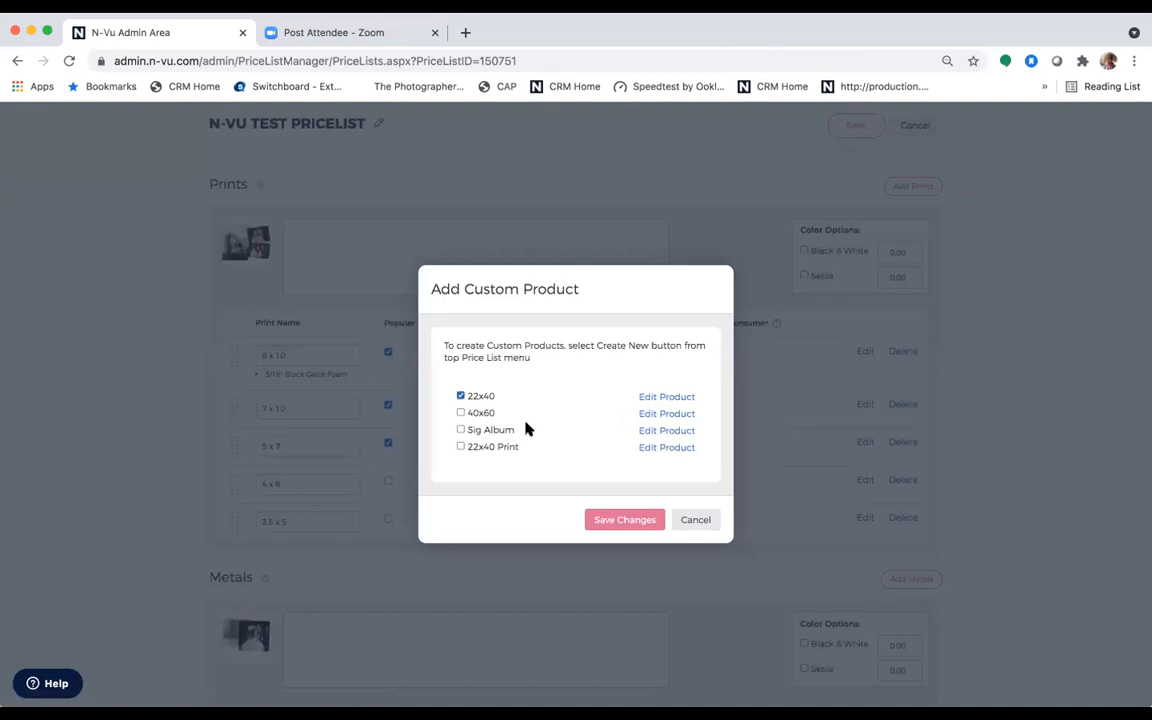
{"action": "left_click", "coordinate": [622, 520]}
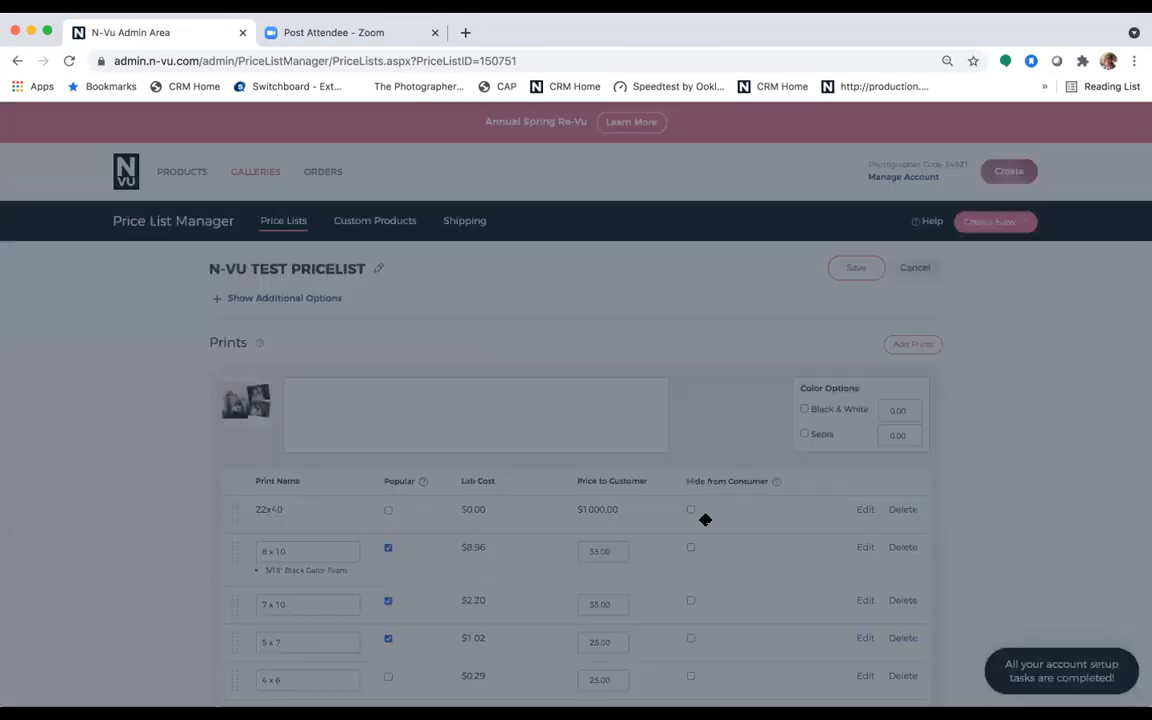
{"action": "scroll", "coordinate": [705, 512], "scroll_direction": "down", "scroll_amount": 2}
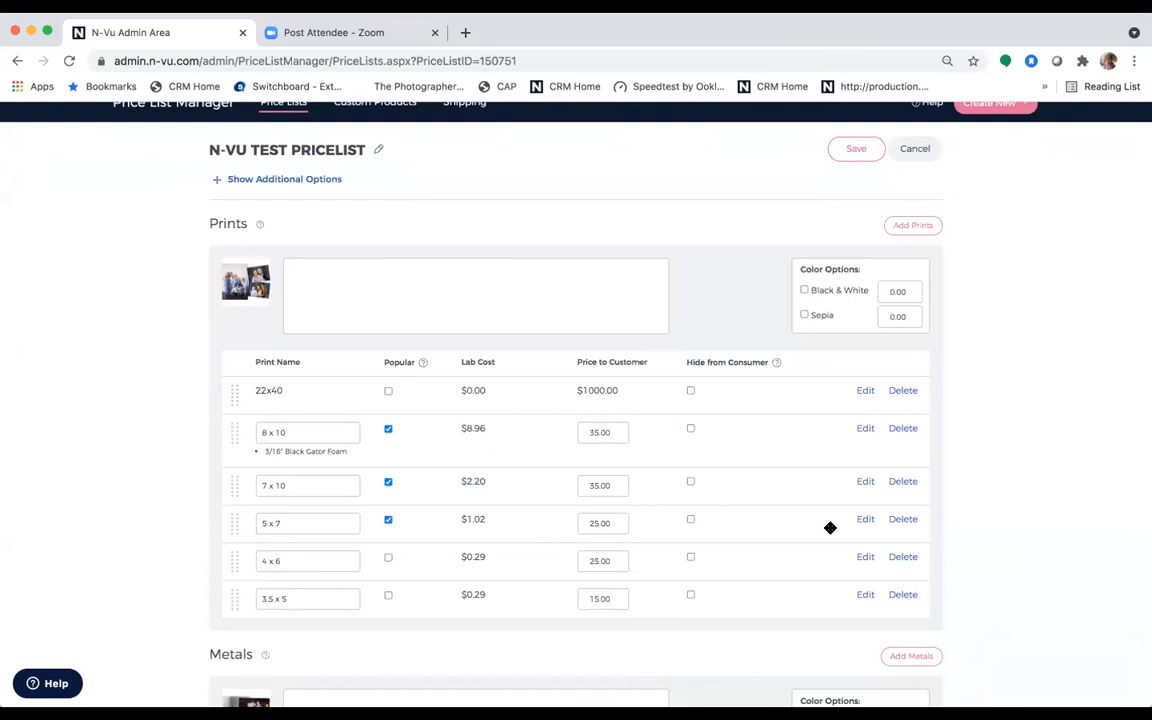
{"action": "scroll", "coordinate": [1003, 442], "scroll_direction": "up", "scroll_amount": 2}
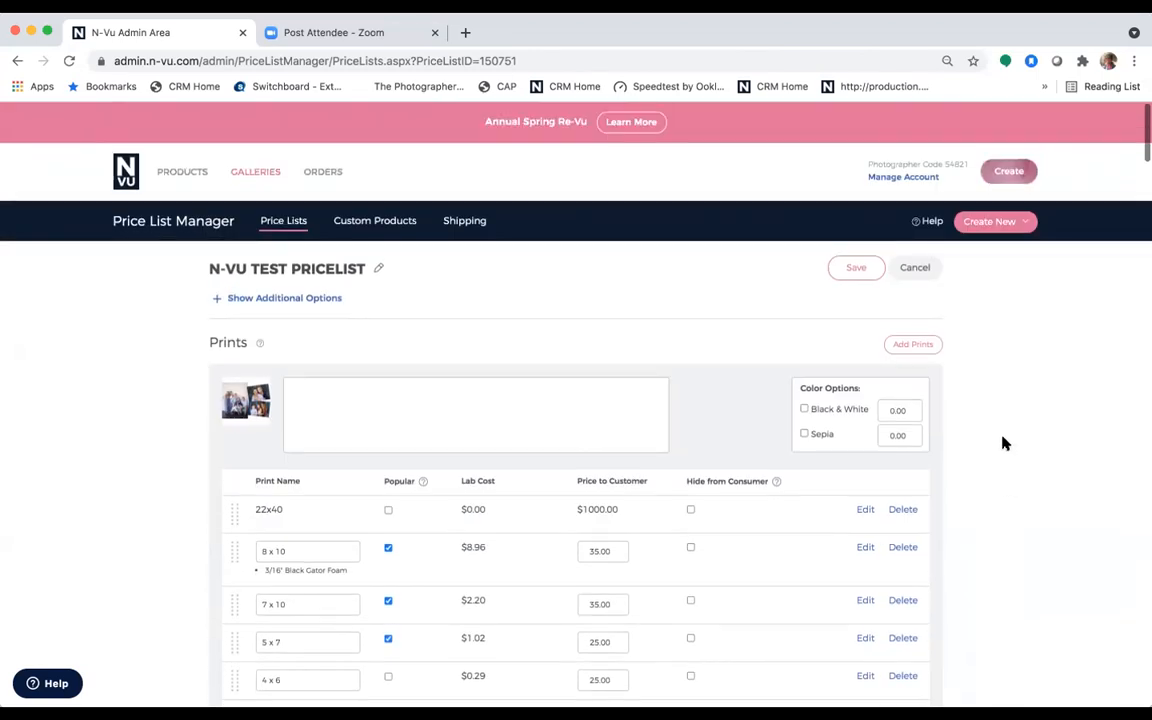
{"action": "left_click", "coordinate": [852, 269]}
{"action": "left_click", "coordinate": [644, 459]}
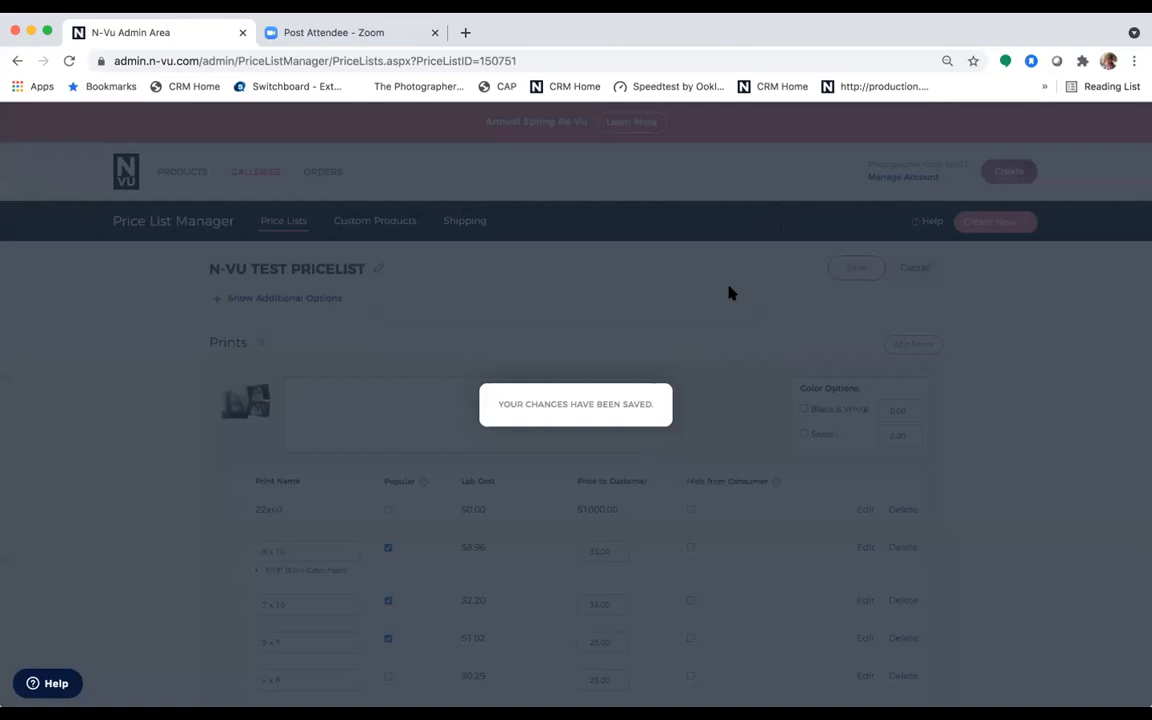
Start a new pro custom product named Signature Package with a base price of 1200.00.
{"action": "scroll", "coordinate": [729, 293], "scroll_direction": "down", "scroll_amount": 3}
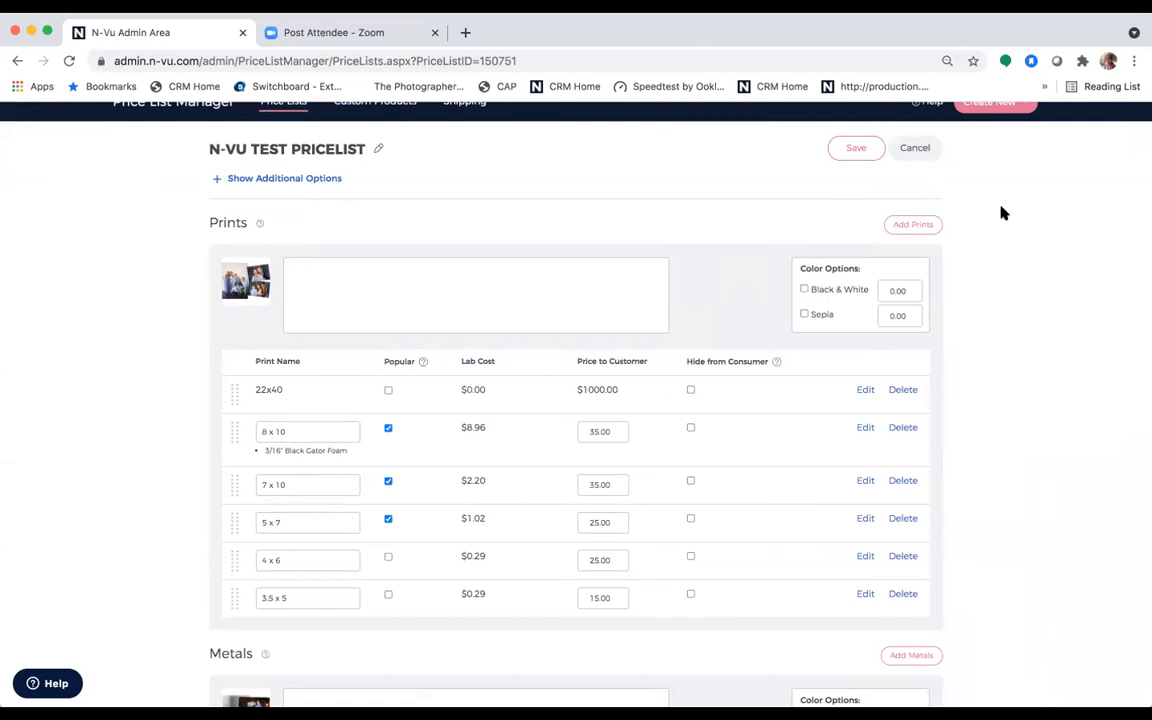
{"action": "scroll", "coordinate": [1003, 213], "scroll_direction": "up", "scroll_amount": 3}
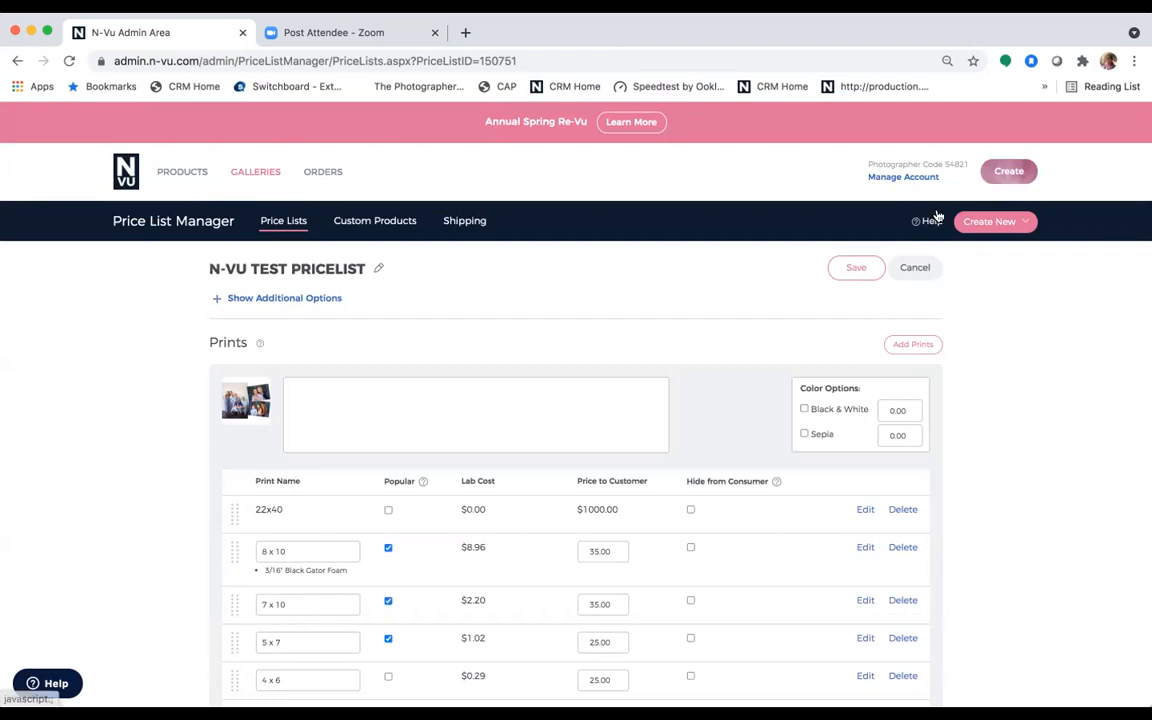
{"action": "left_click", "coordinate": [1019, 225]}
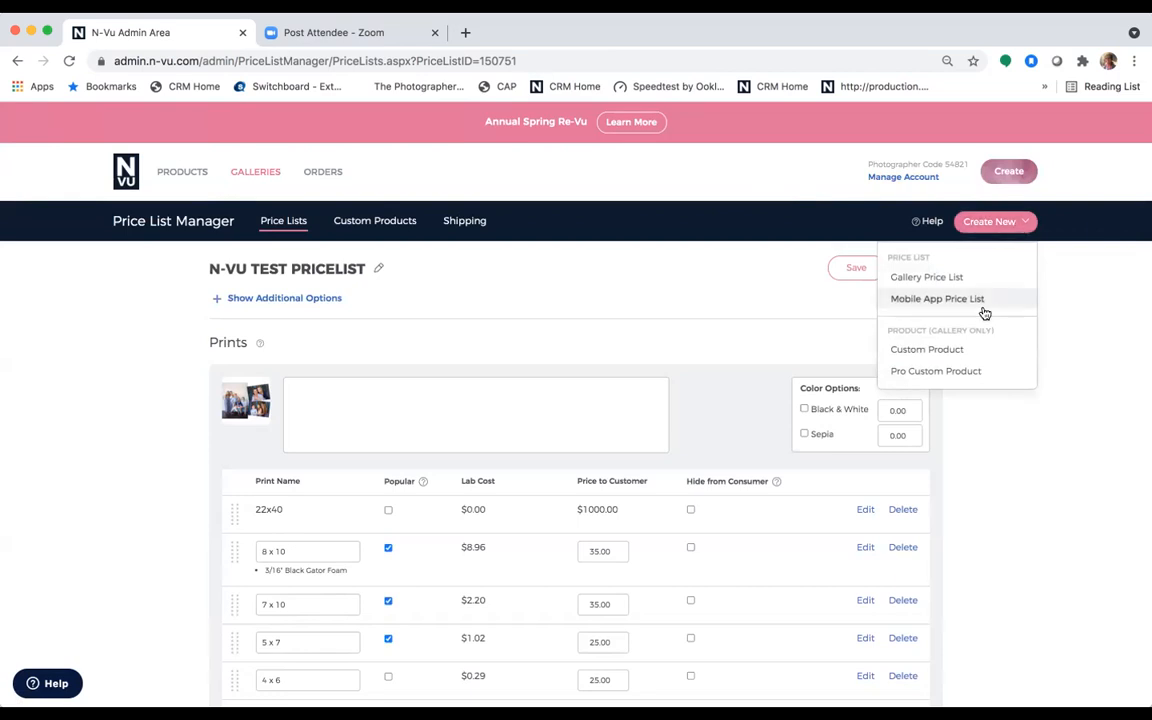
{"action": "left_click", "coordinate": [966, 374]}
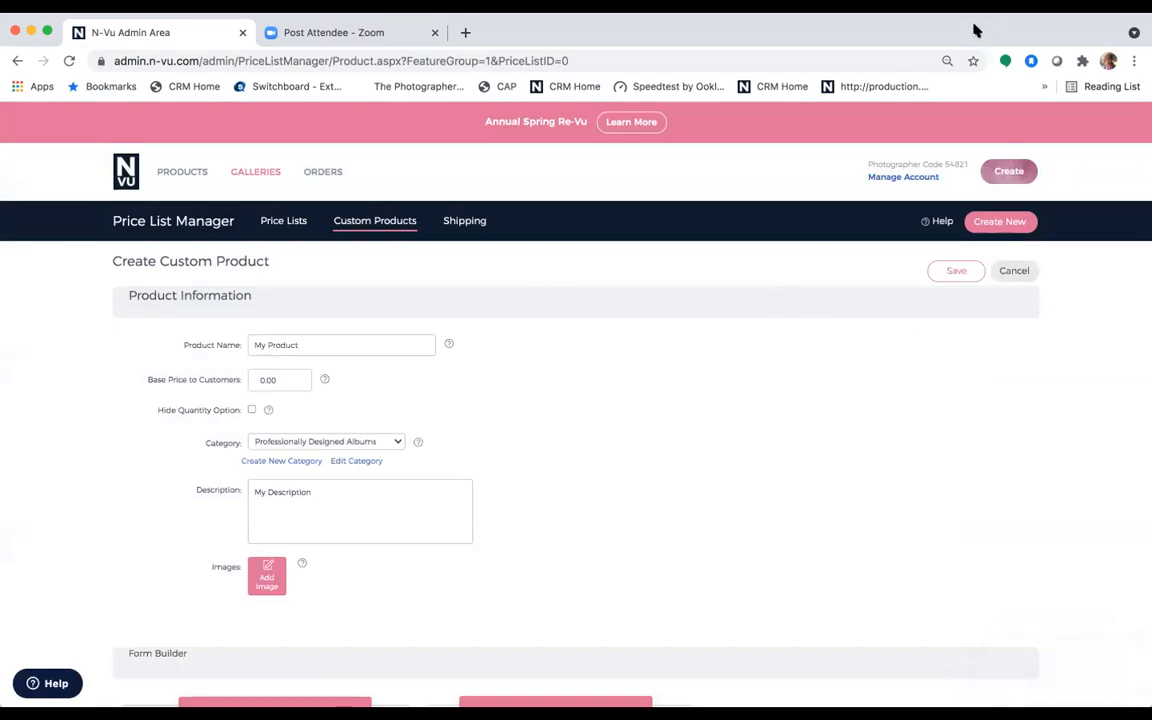
{"action": "left_click", "coordinate": [323, 349]}
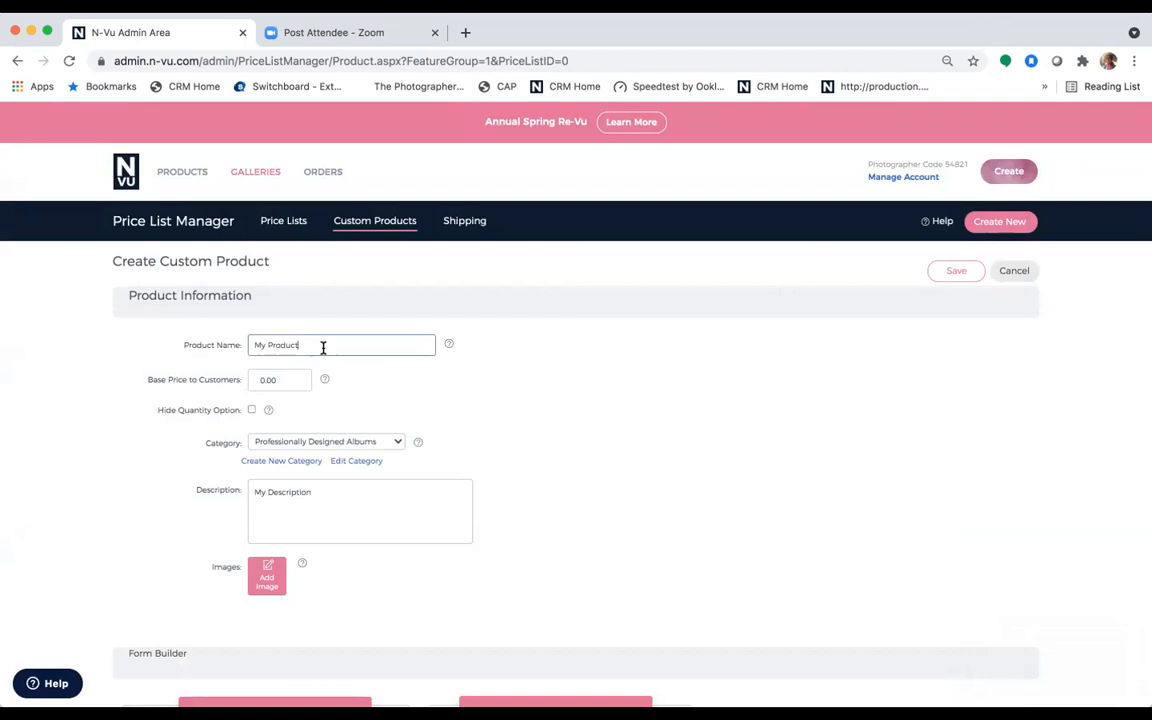
{"action": "left_click_drag", "start_coordinate": [323, 349], "coordinate": [205, 329]}
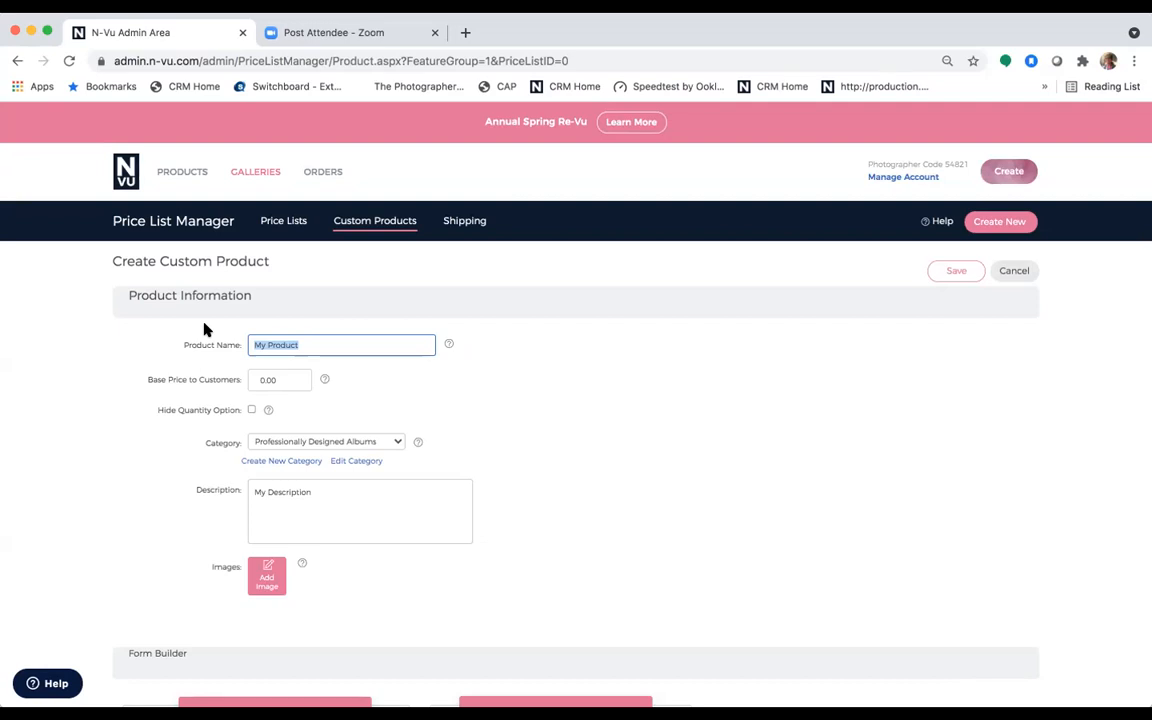
{"action": "type", "text": "Sig"}
{"action": "type", "text": "nature Package"}
{"action": "left_click_drag", "start_coordinate": [280, 381], "coordinate": [244, 381]}
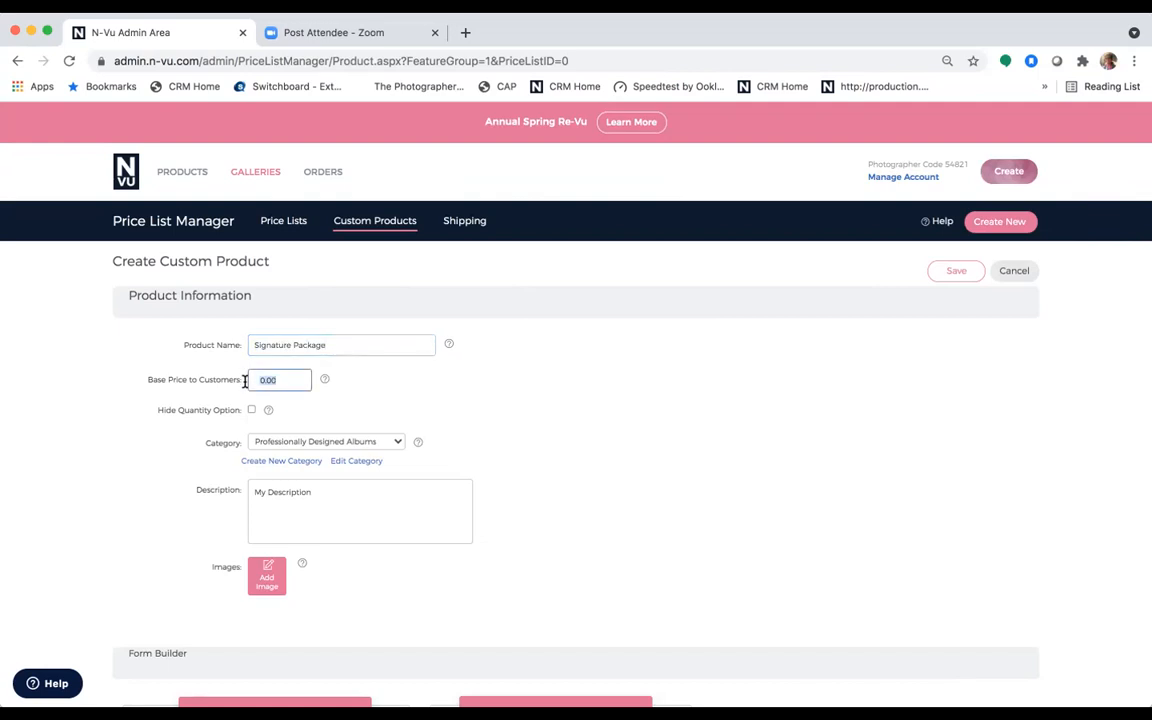
{"action": "type", "text": "1200"}
{"action": "left_click", "coordinate": [393, 409]}
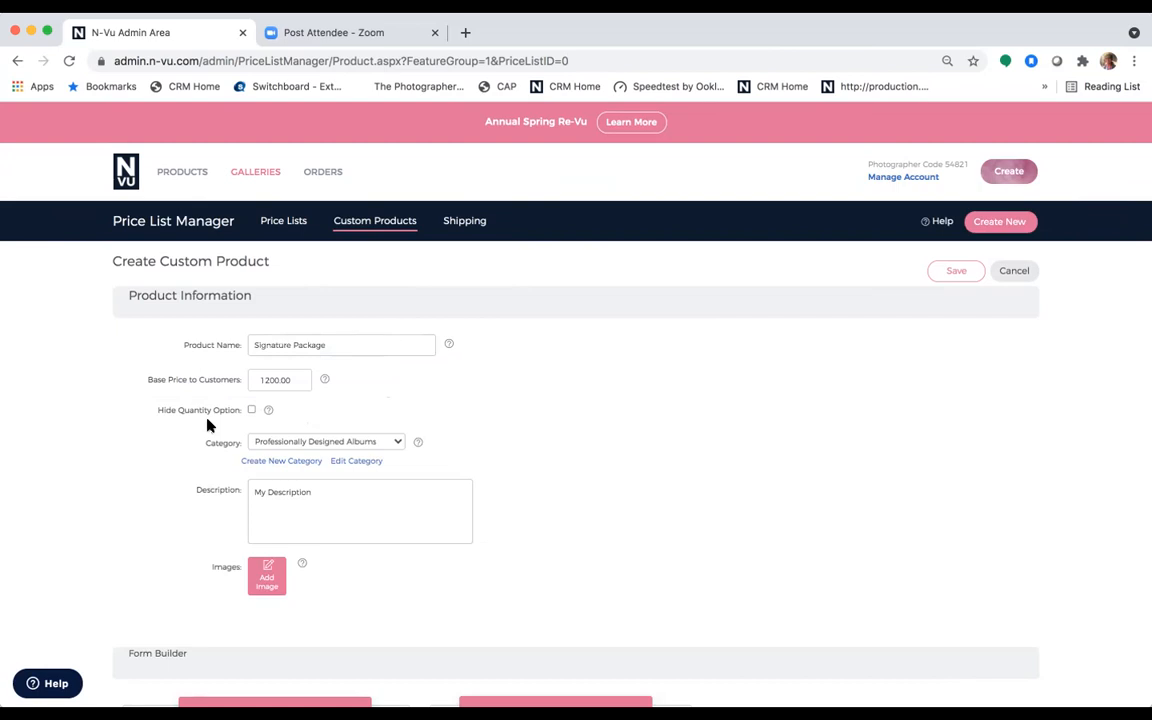
Assign the Signature Package to the Packages category.
{"action": "scroll", "coordinate": [207, 424], "scroll_direction": "down", "scroll_amount": 1}
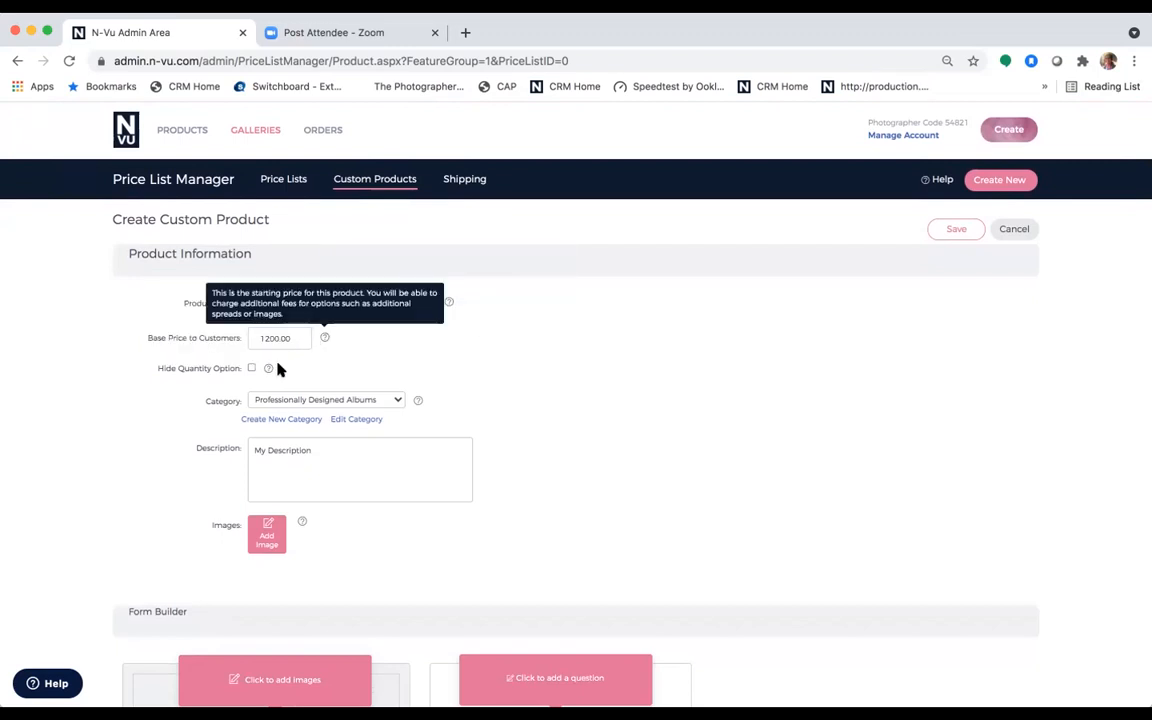
{"action": "mouse_move", "coordinate": [267, 367]}
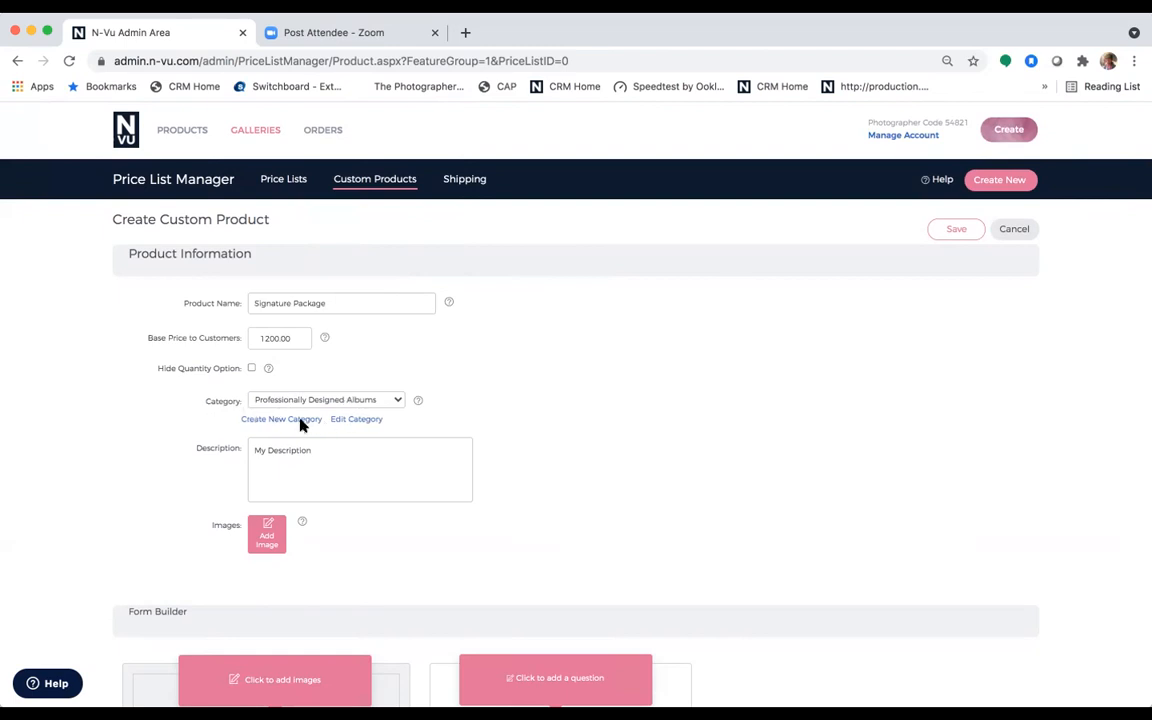
{"action": "left_click", "coordinate": [394, 398]}
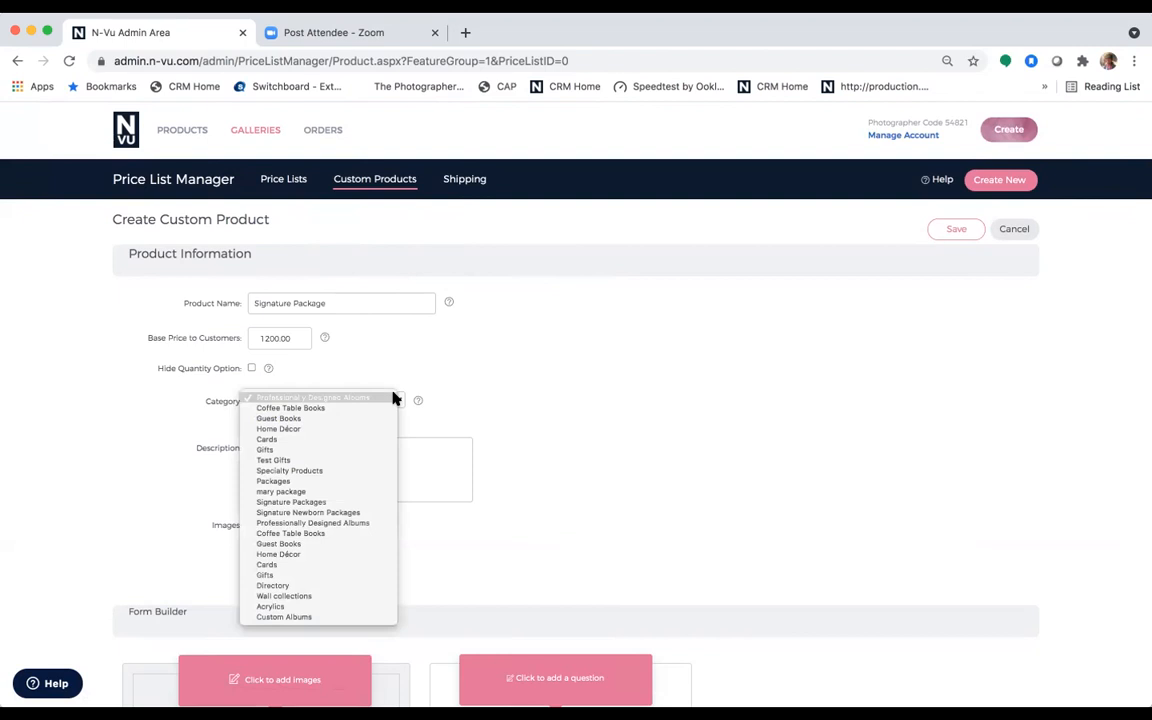
{"action": "left_click", "coordinate": [350, 484]}
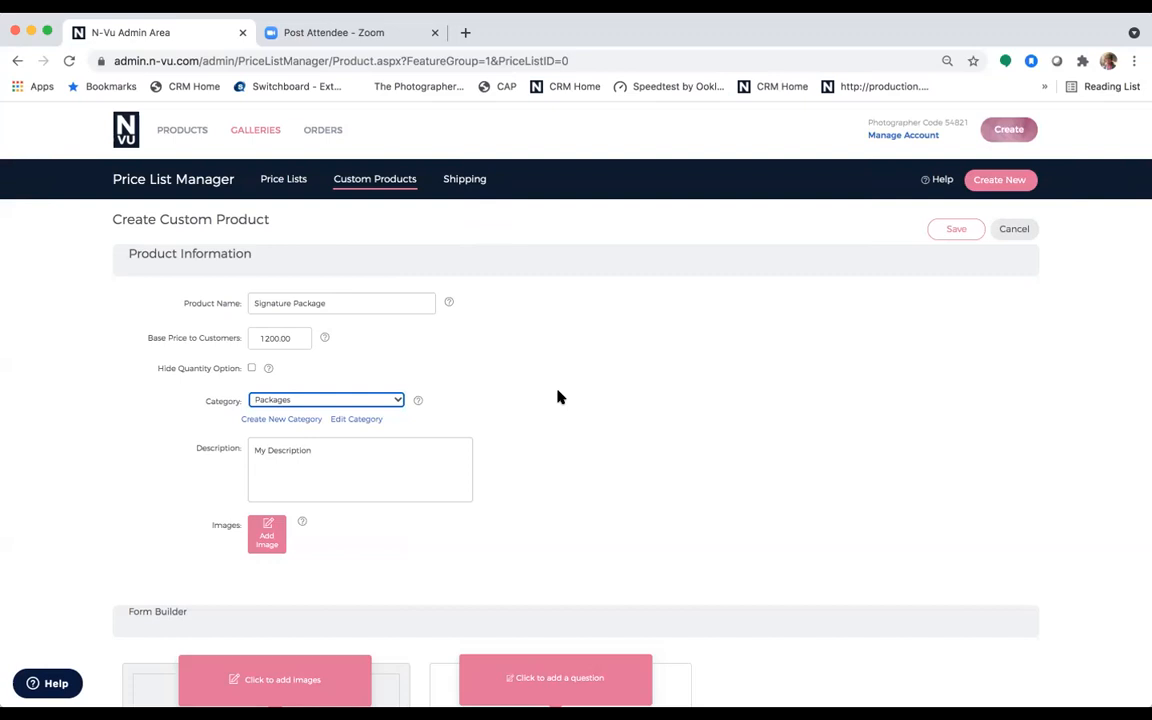
Replace the product description with four lines: 12x12 Album, 1-24x30 Canvas Wrap, 2-8x10's and 2-5x7's.
{"action": "left_click", "coordinate": [293, 460]}
{"action": "key", "text": "BackSpace"}
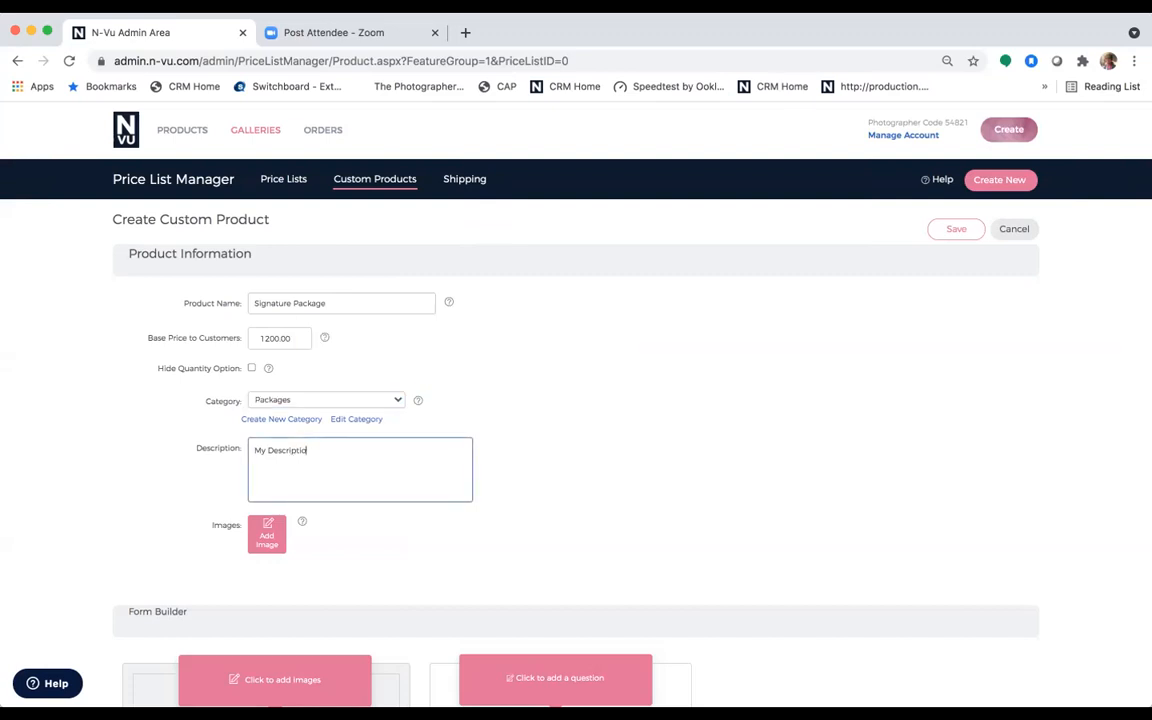
{"action": "left_click_drag", "start_coordinate": [251, 450], "coordinate": [358, 453]}
{"action": "type", "text": "12"}
{"action": "type", "text": "x12 Album "}
{"action": "type", "text": "1-"}
{"action": "type", "text": "24x30"}
{"action": "type", "text": " Canvas"}
{"action": "type", "text": " Wra"}
{"action": "type", "text": "p "}
{"action": "type", "text": "2"}
{"action": "type", "text": "-8x10"}
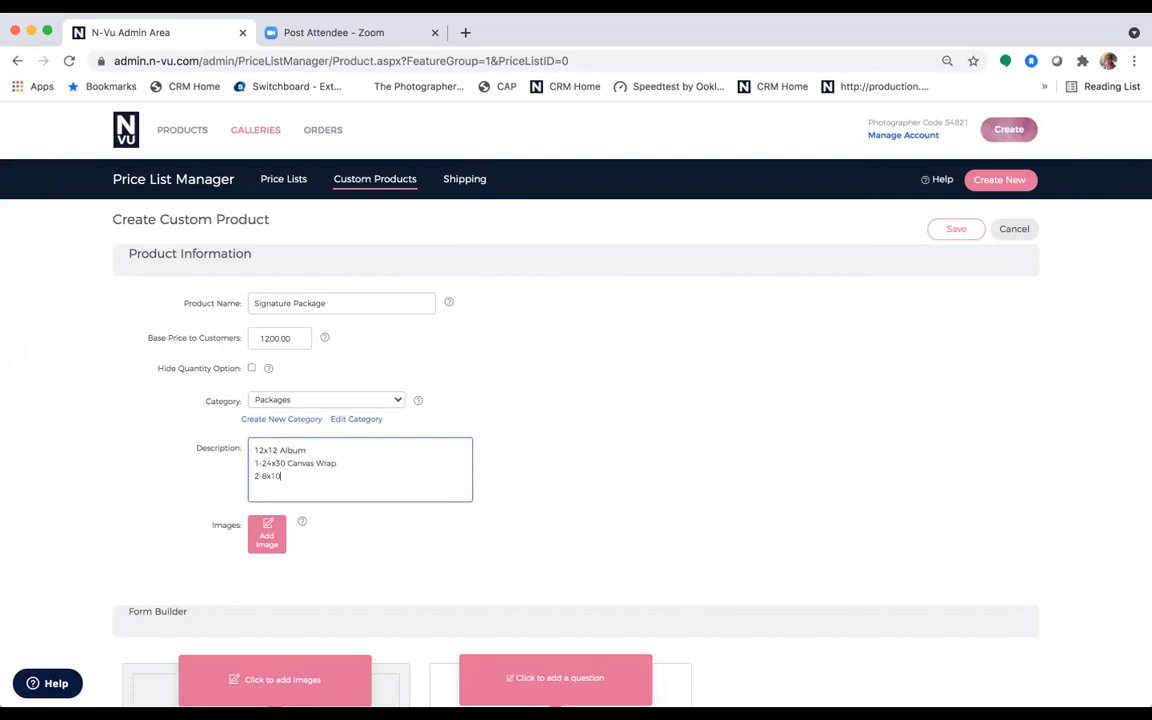
{"action": "type", "text": "'s"}
{"action": "key", "text": "Return"}
{"action": "type", "text": "2-5x7's"}
Add the image of black boxes with a silver bow from My Images to the product, without a caption.
{"action": "left_click", "coordinate": [262, 535]}
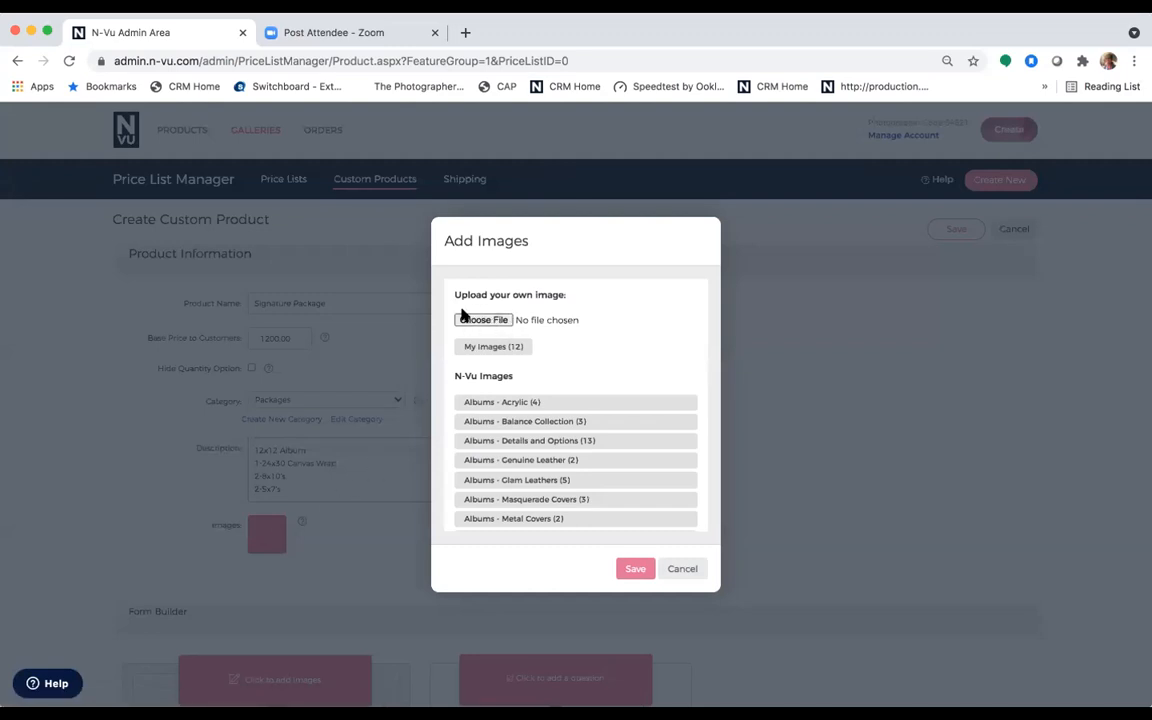
{"action": "left_click", "coordinate": [490, 348]}
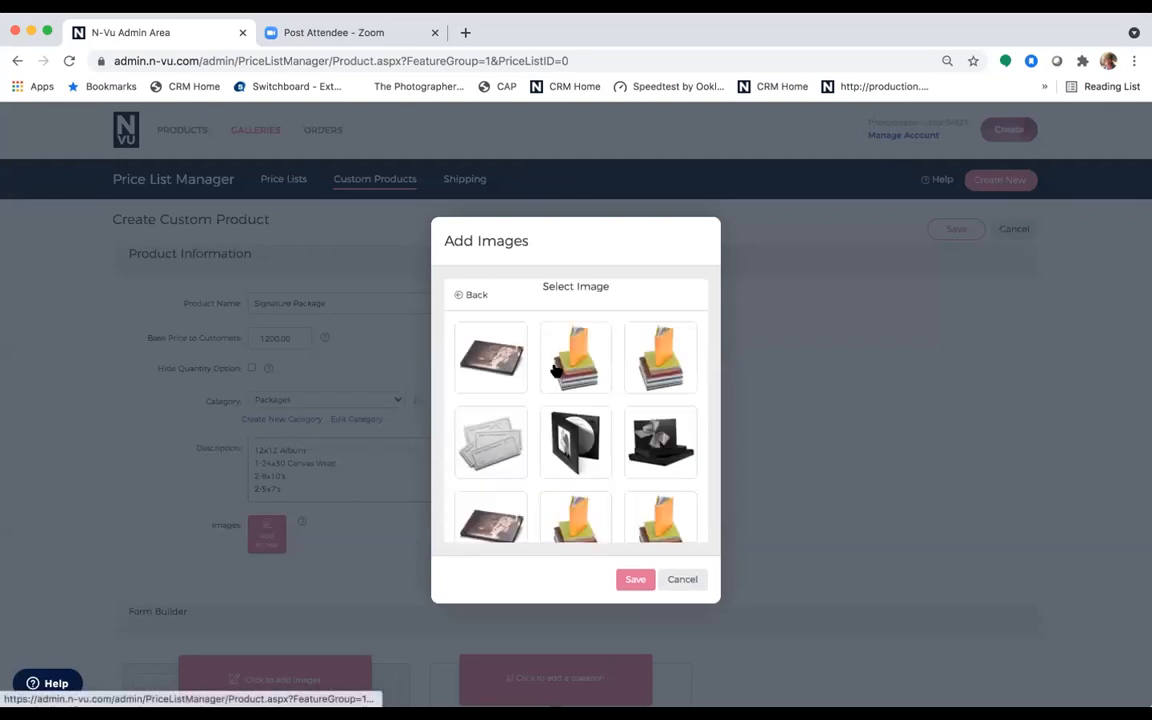
{"action": "left_click", "coordinate": [655, 445]}
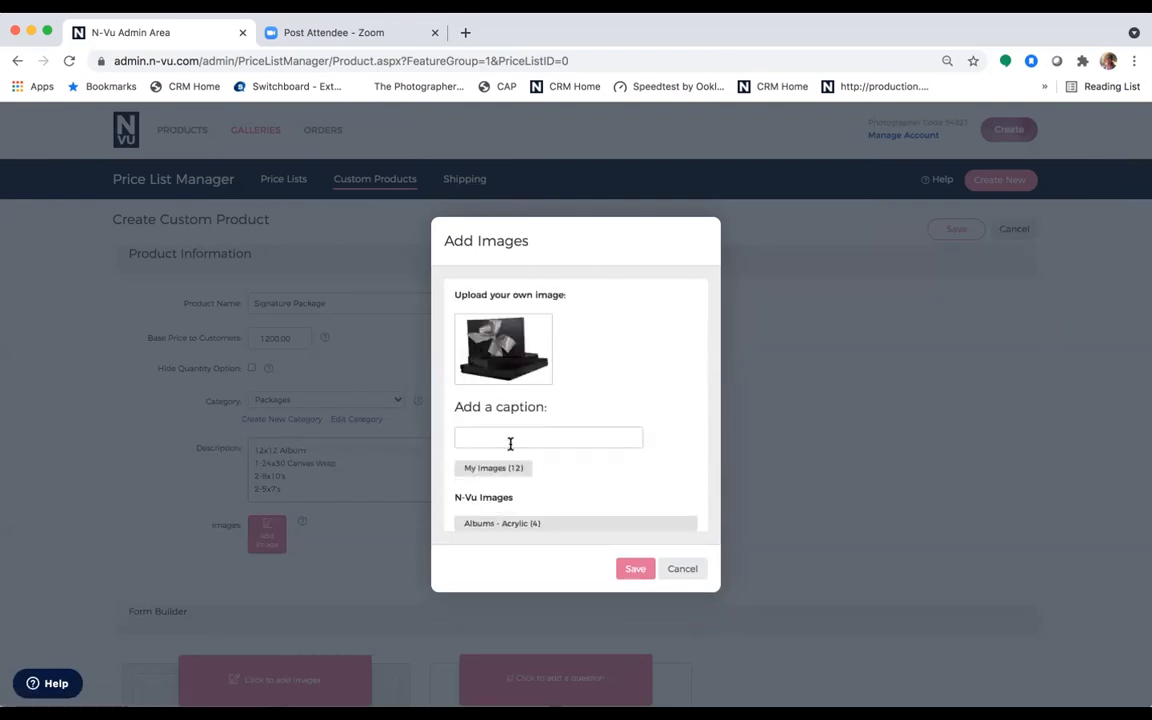
{"action": "left_click", "coordinate": [577, 437]}
{"action": "left_click", "coordinate": [669, 389]}
{"action": "left_click", "coordinate": [631, 570]}
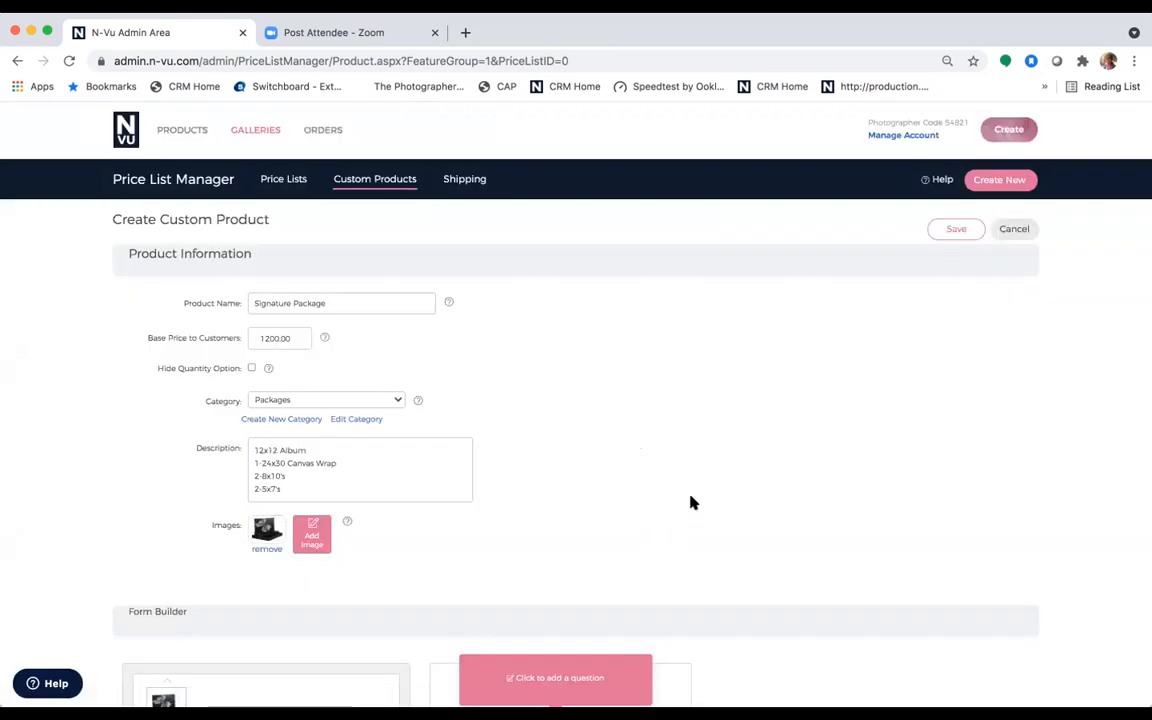
Add the quantity prefix "1-" to the 12x12 Album line in the product description.
{"action": "scroll", "coordinate": [689, 501], "scroll_direction": "down", "scroll_amount": 5}
{"action": "scroll", "coordinate": [689, 501], "scroll_direction": "down", "scroll_amount": 1}
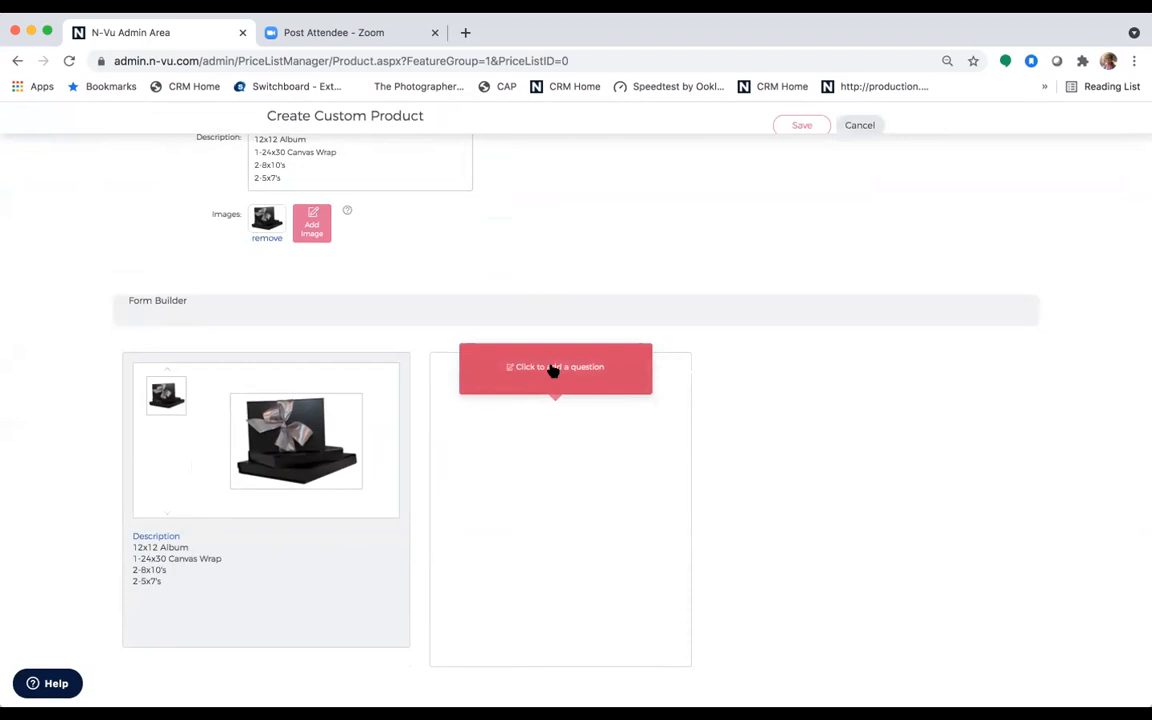
{"action": "scroll", "coordinate": [553, 370], "scroll_direction": "up", "scroll_amount": 3}
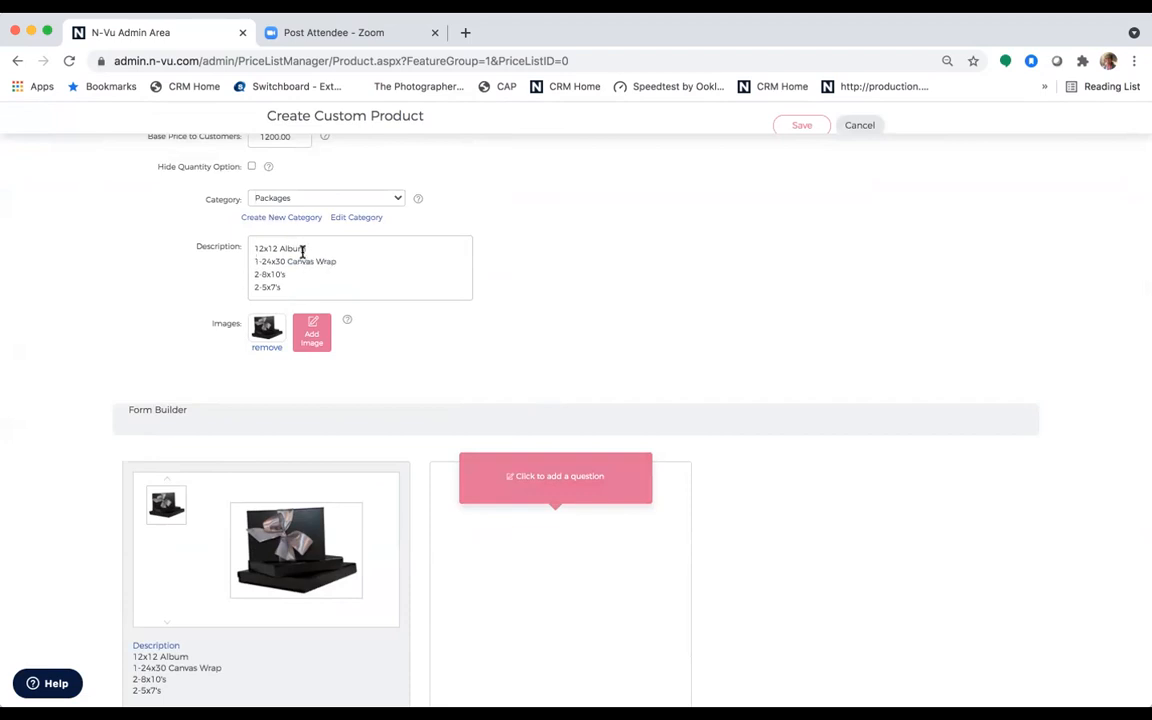
{"action": "left_click", "coordinate": [253, 247]}
{"action": "type", "text": "1-"}
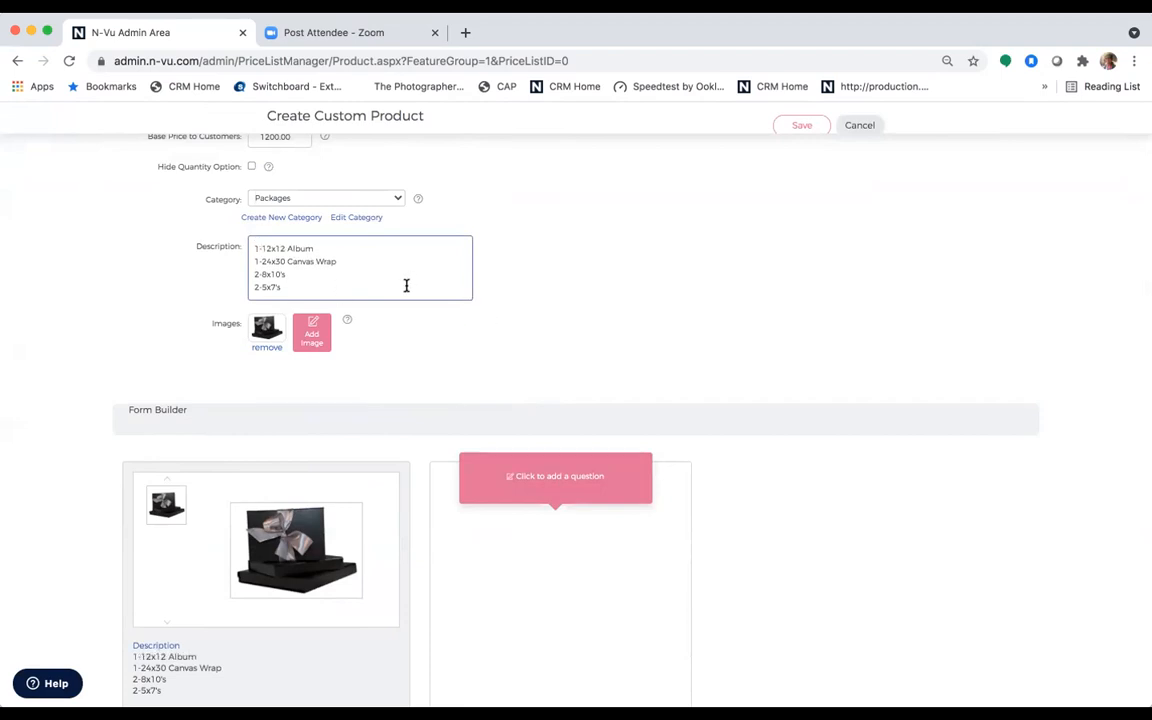
Add a required form question "Choose Your Album Images" with the question type Images.
{"action": "left_click", "coordinate": [523, 480]}
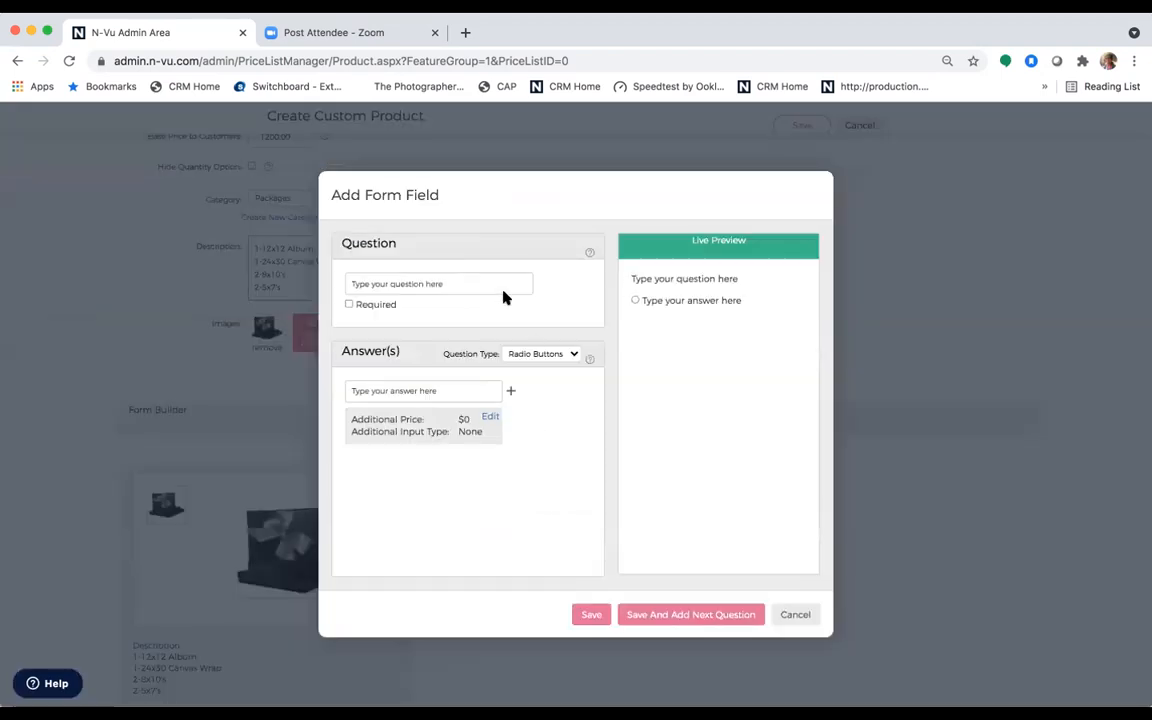
{"action": "mouse_move", "coordinate": [587, 255]}
{"action": "left_click", "coordinate": [432, 285]}
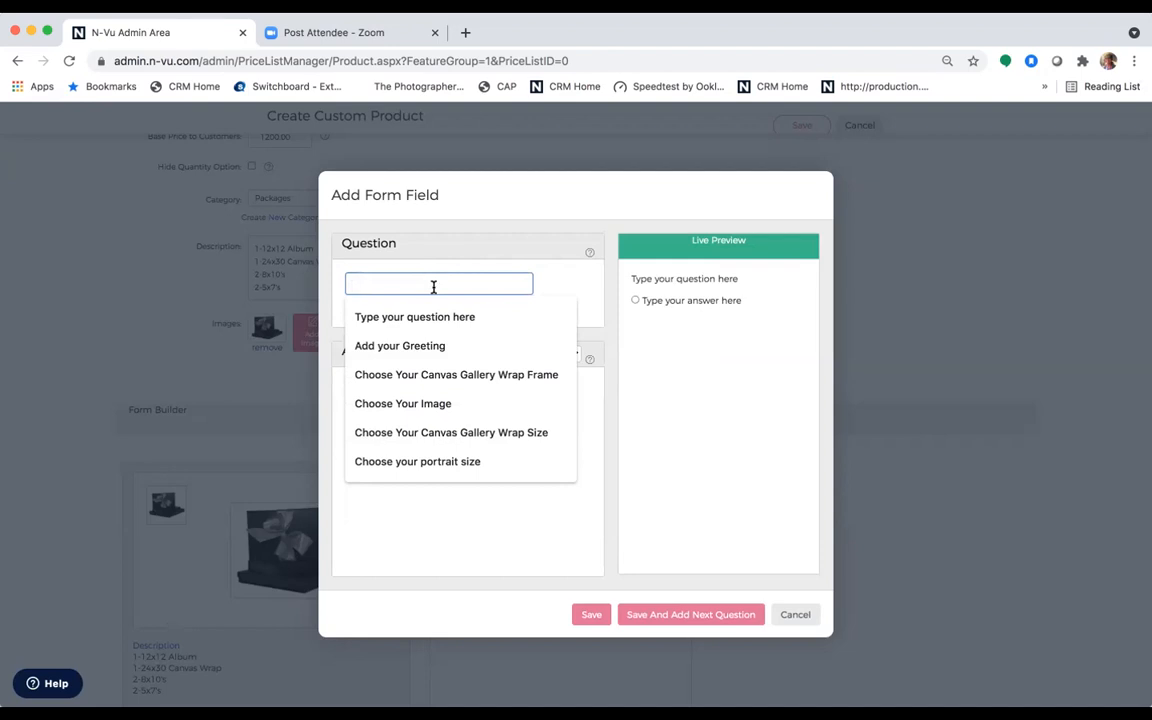
{"action": "type", "text": "Choo"}
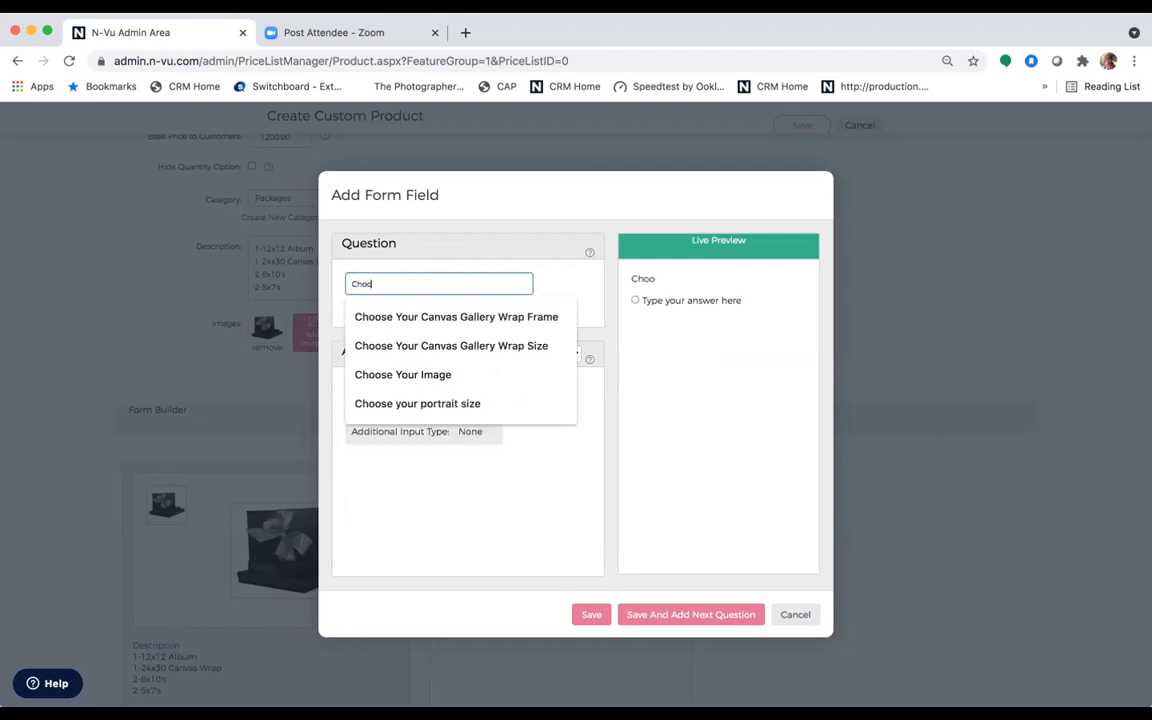
{"action": "type", "text": "se Your Album I"}
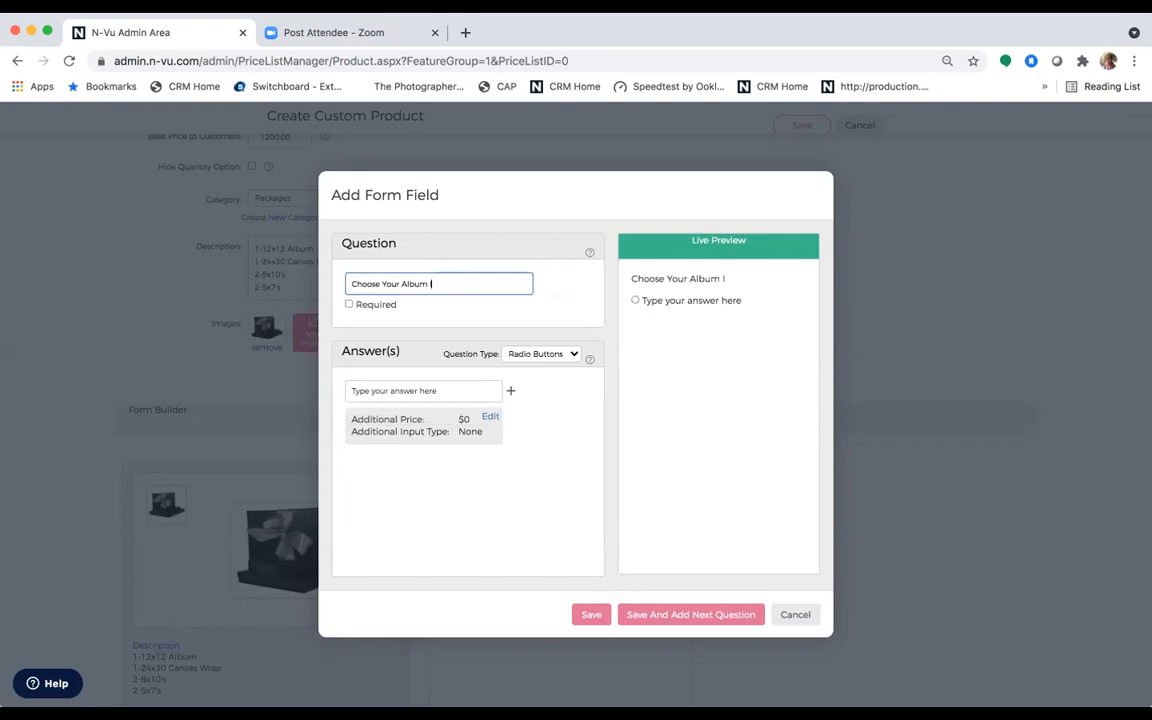
{"action": "type", "text": "mages"}
{"action": "left_click", "coordinate": [349, 304]}
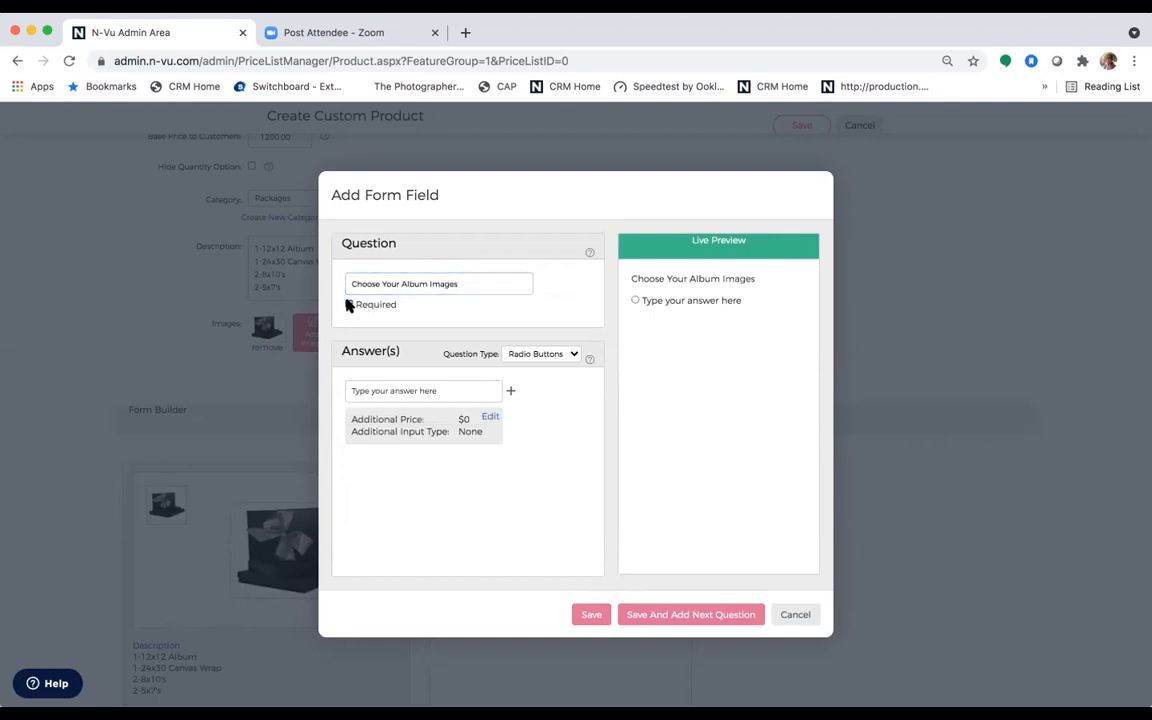
{"action": "left_click", "coordinate": [573, 355]}
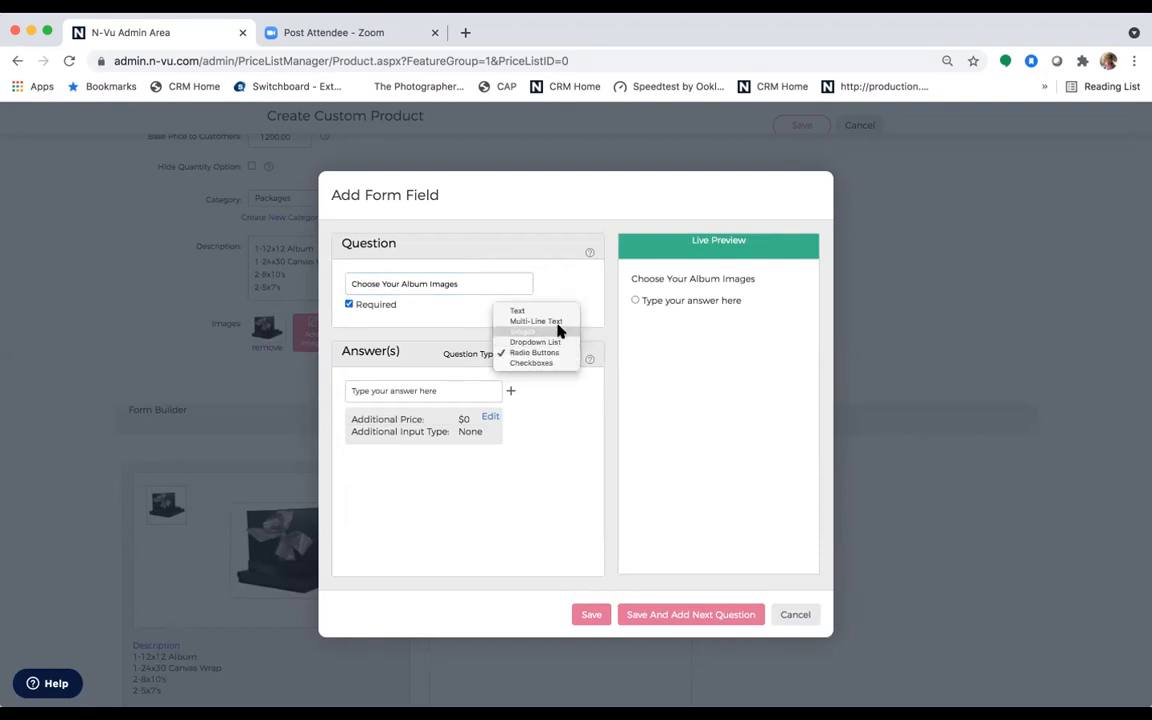
{"action": "left_click", "coordinate": [559, 331]}
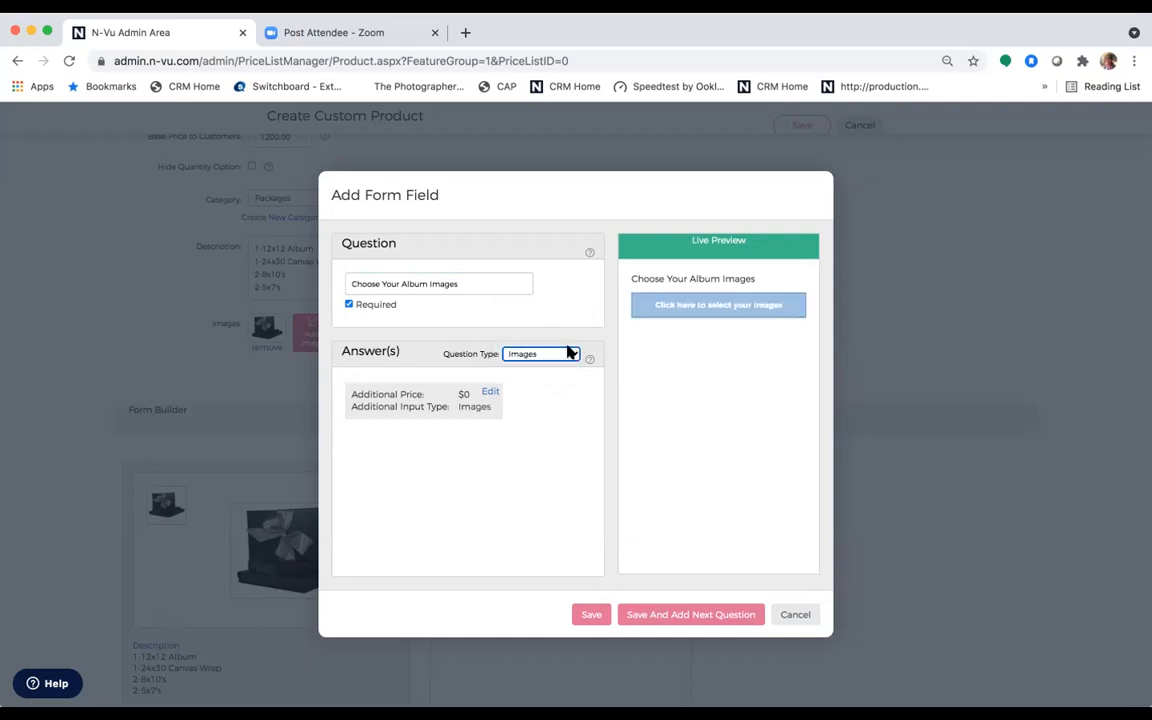
Set the album question's image limits to a minimum of 20 and a maximum of 50.
{"action": "left_click", "coordinate": [490, 394]}
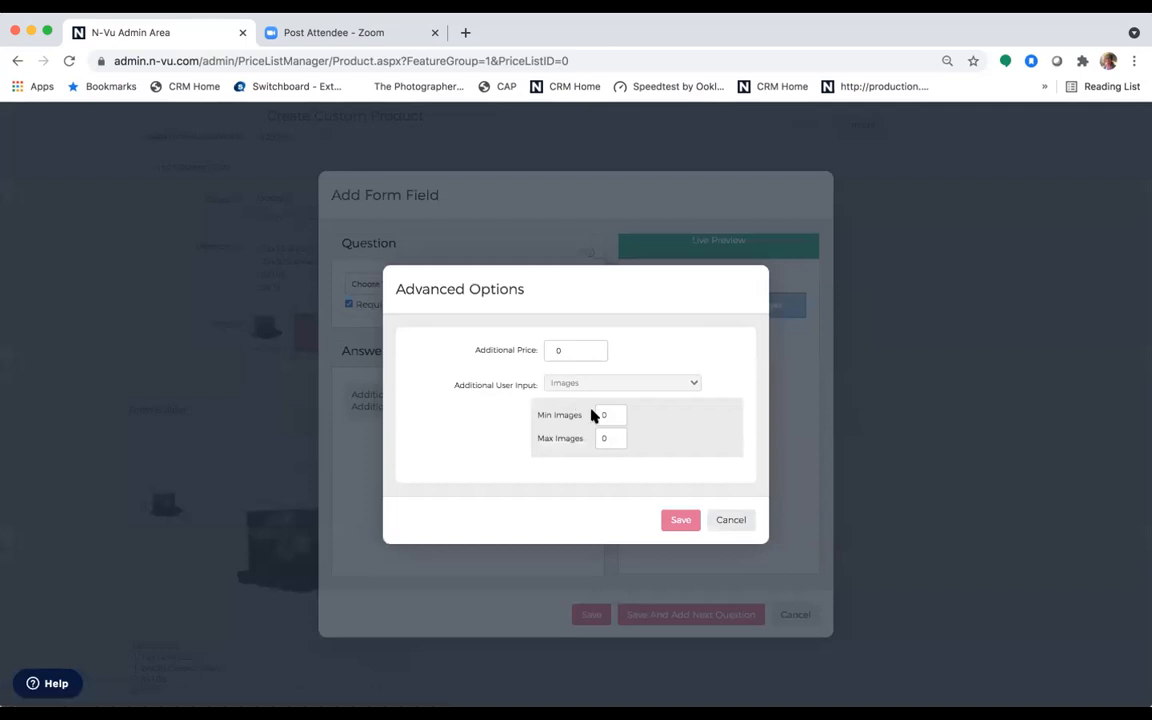
{"action": "left_click", "coordinate": [612, 416]}
{"action": "type", "text": "2"}
{"action": "left_click", "coordinate": [600, 439]}
{"action": "type", "text": "5"}
{"action": "left_click", "coordinate": [681, 521]}
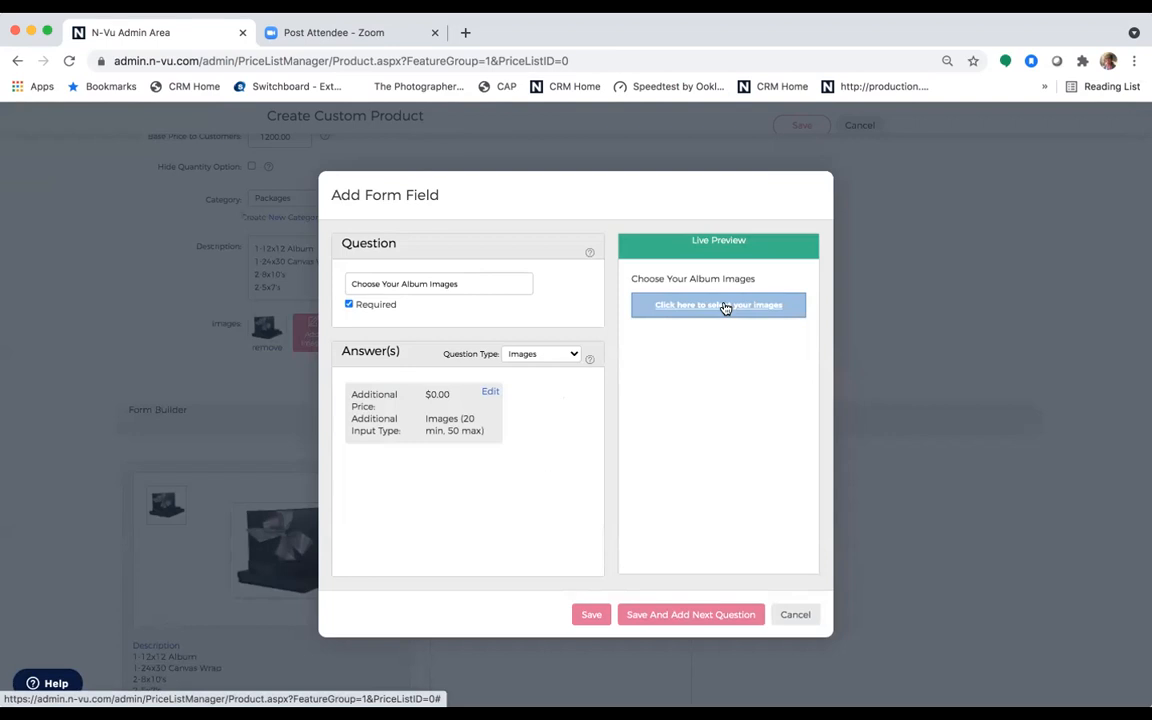
Reword the question as "Choose Your 12x12 Album Images" and save it, continuing to a new question.
{"action": "left_click", "coordinate": [401, 283]}
{"action": "type", "text": "12x"}
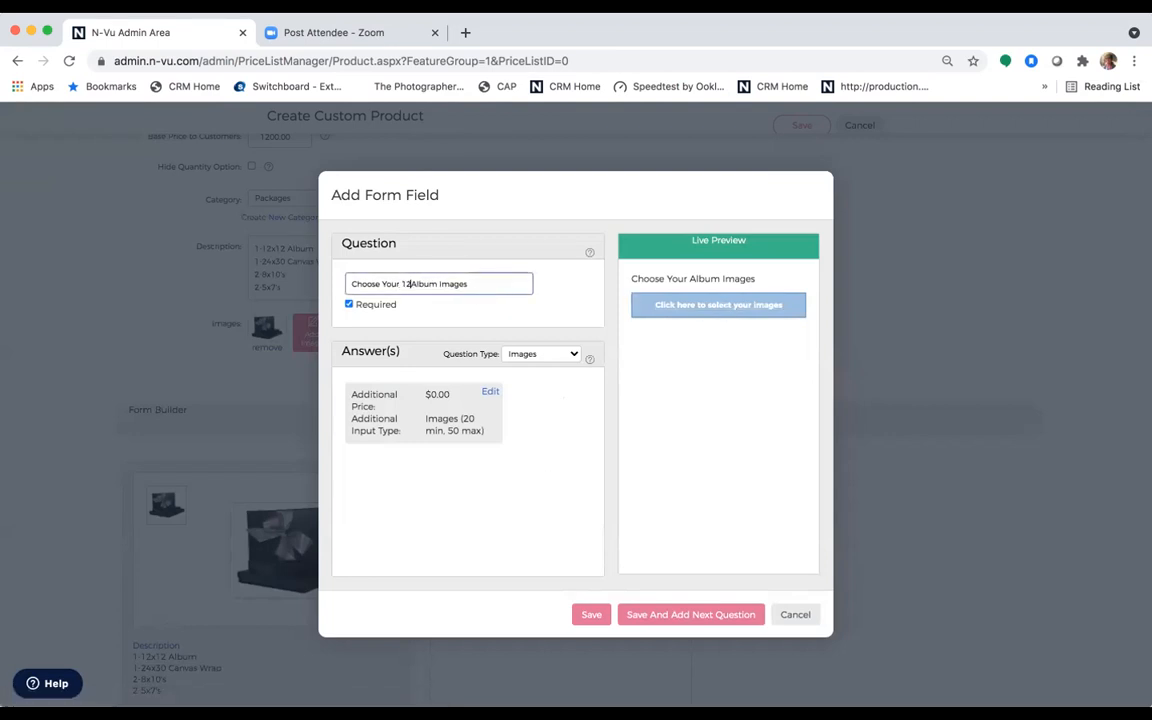
{"action": "type", "text": "12"}
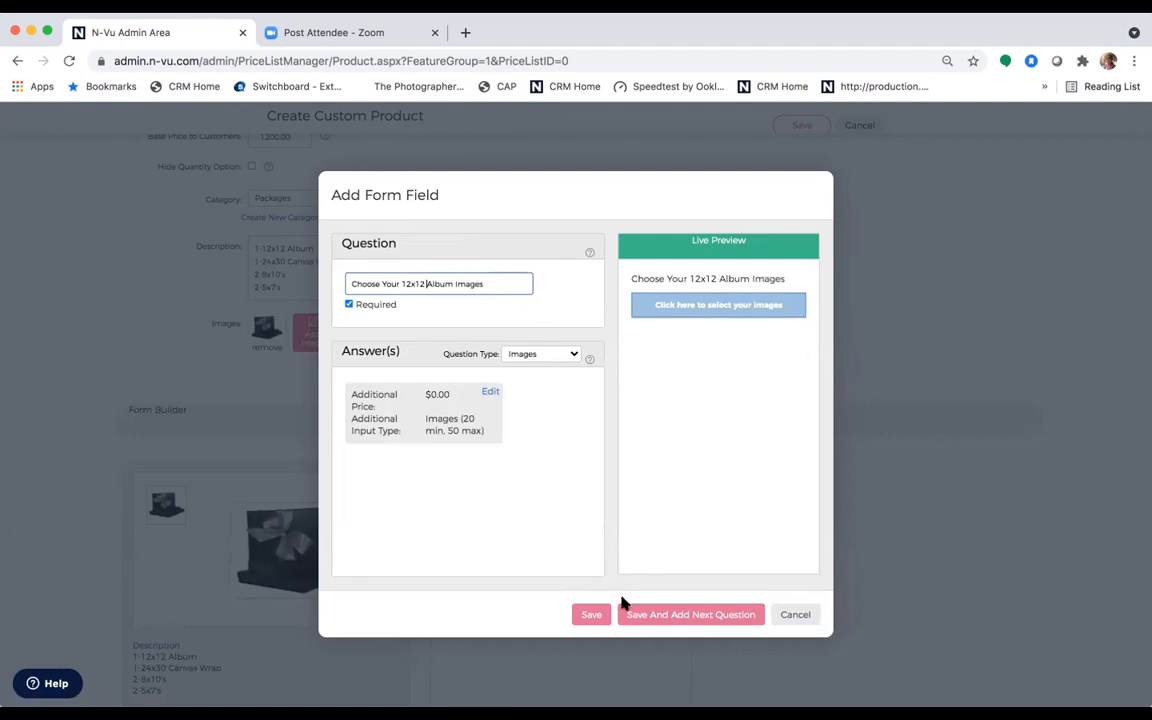
{"action": "left_click", "coordinate": [674, 614]}
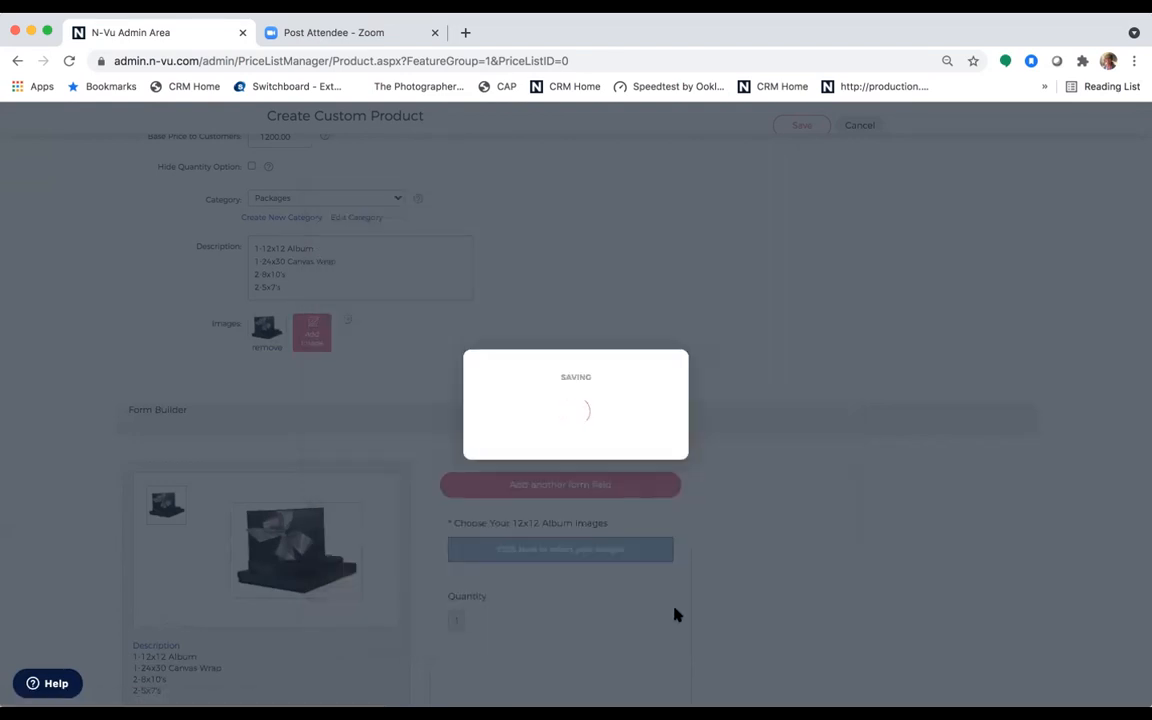
Set up the new question as "Choose your 24x30 Canvas Wrap", required, with the question type Images.
{"action": "left_click", "coordinate": [450, 284]}
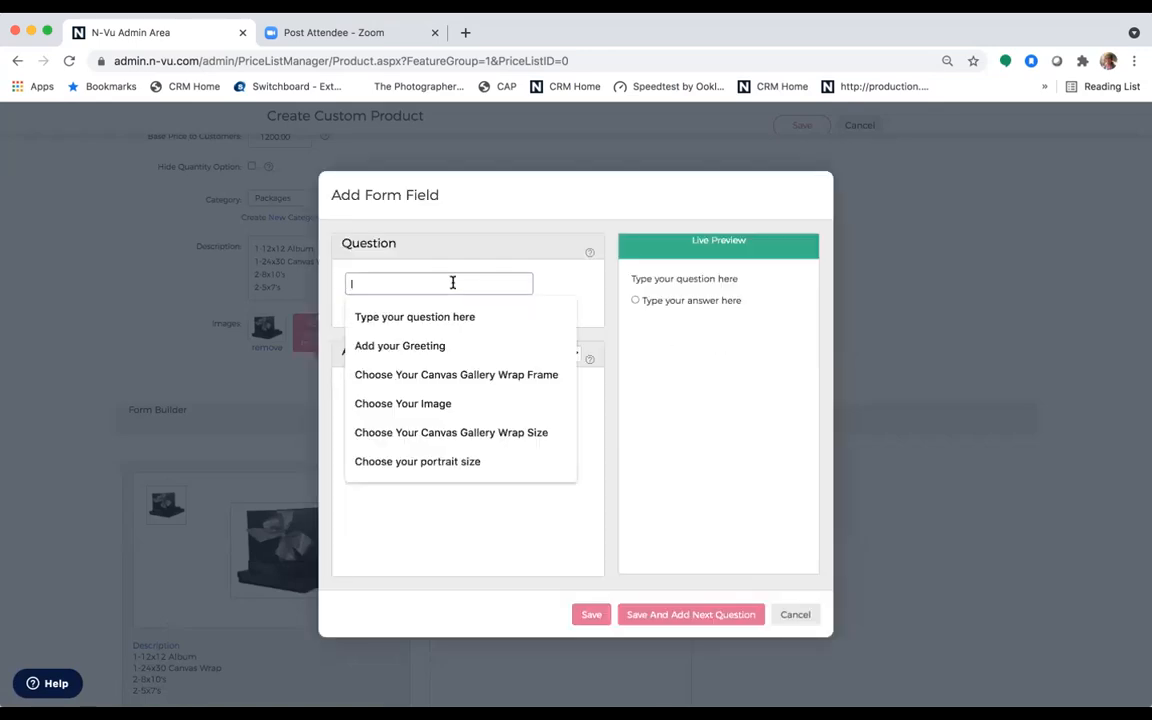
{"action": "type", "text": "Choose your"}
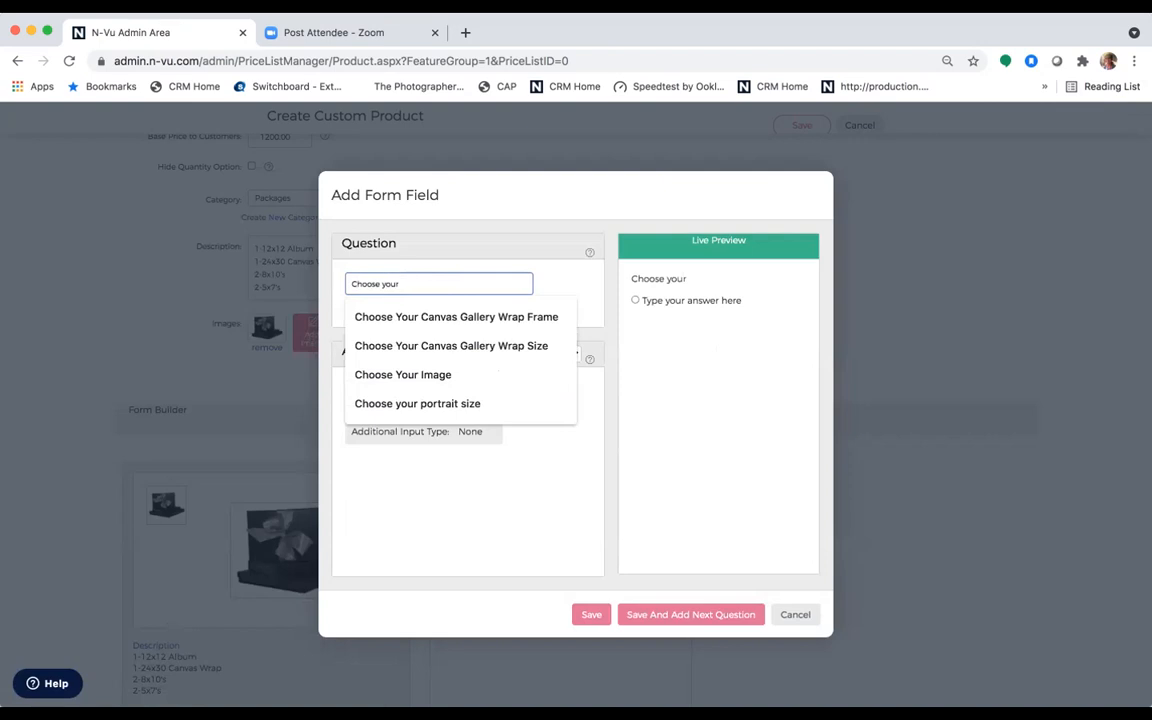
{"action": "type", "text": " 24x3"}
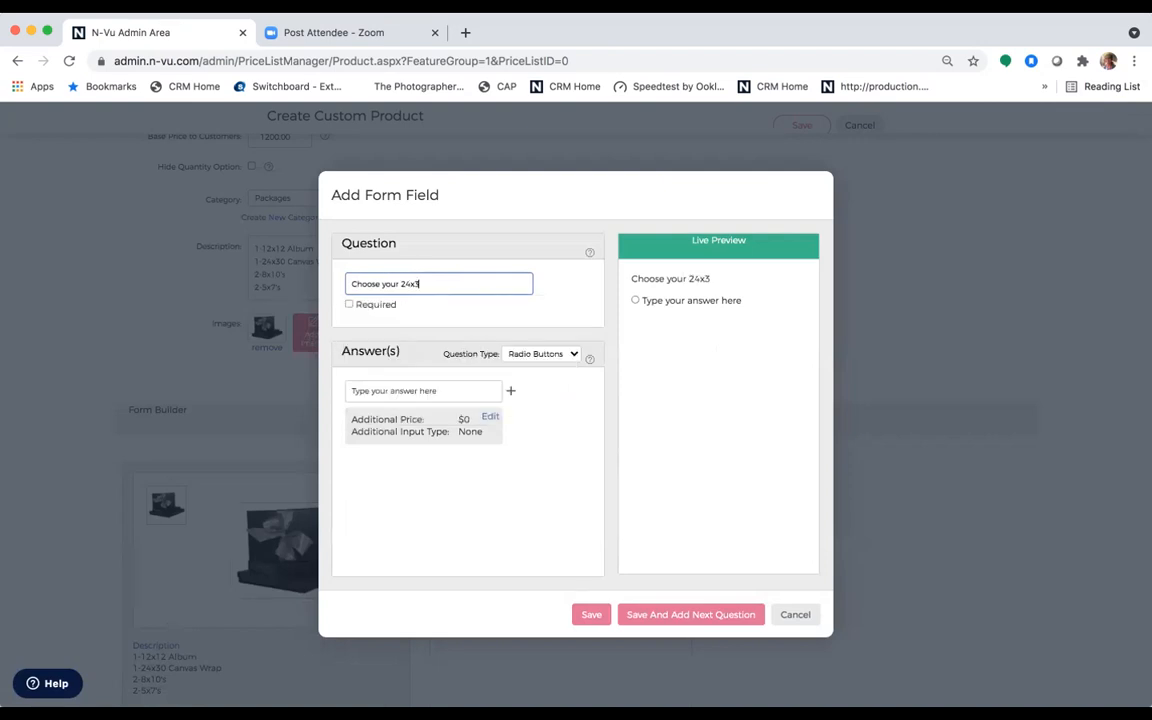
{"action": "type", "text": "0 Canvas Wi"}
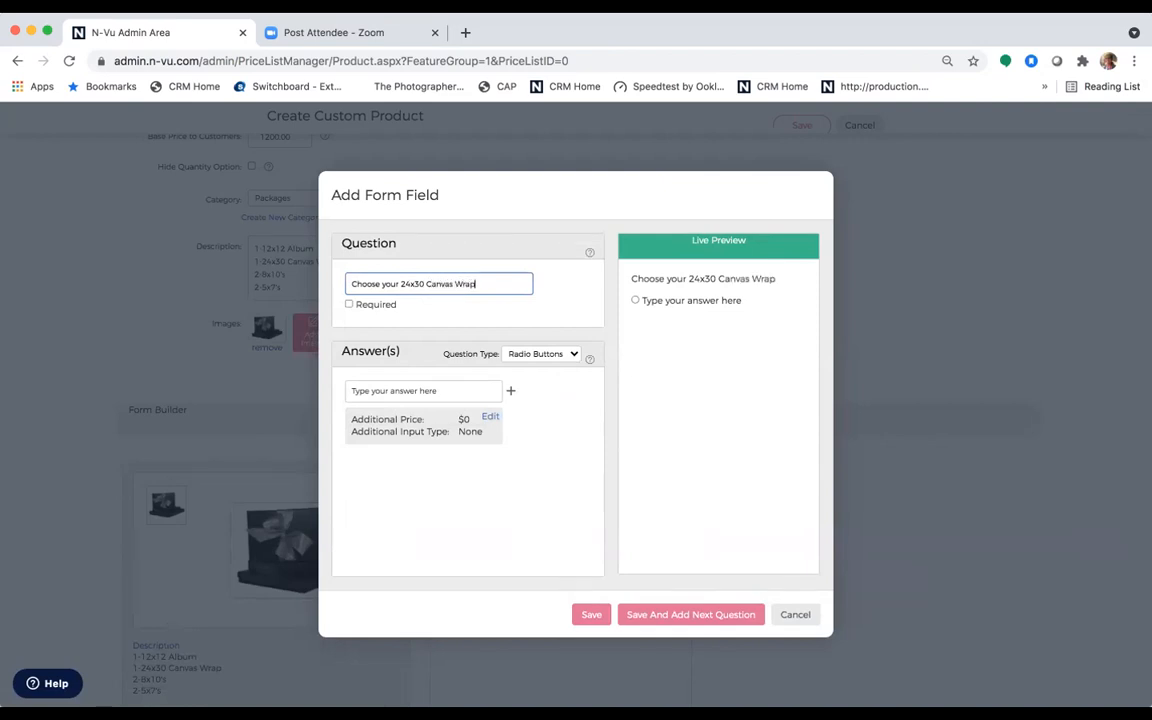
{"action": "left_click", "coordinate": [349, 304]}
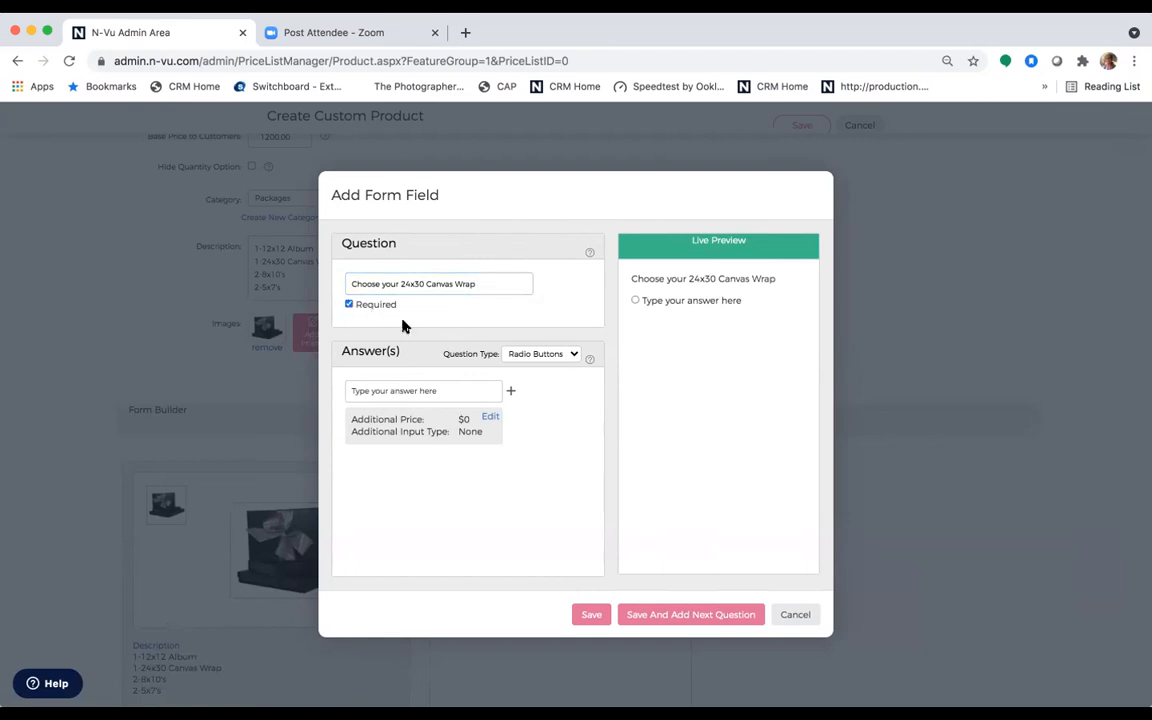
{"action": "left_click", "coordinate": [572, 357]}
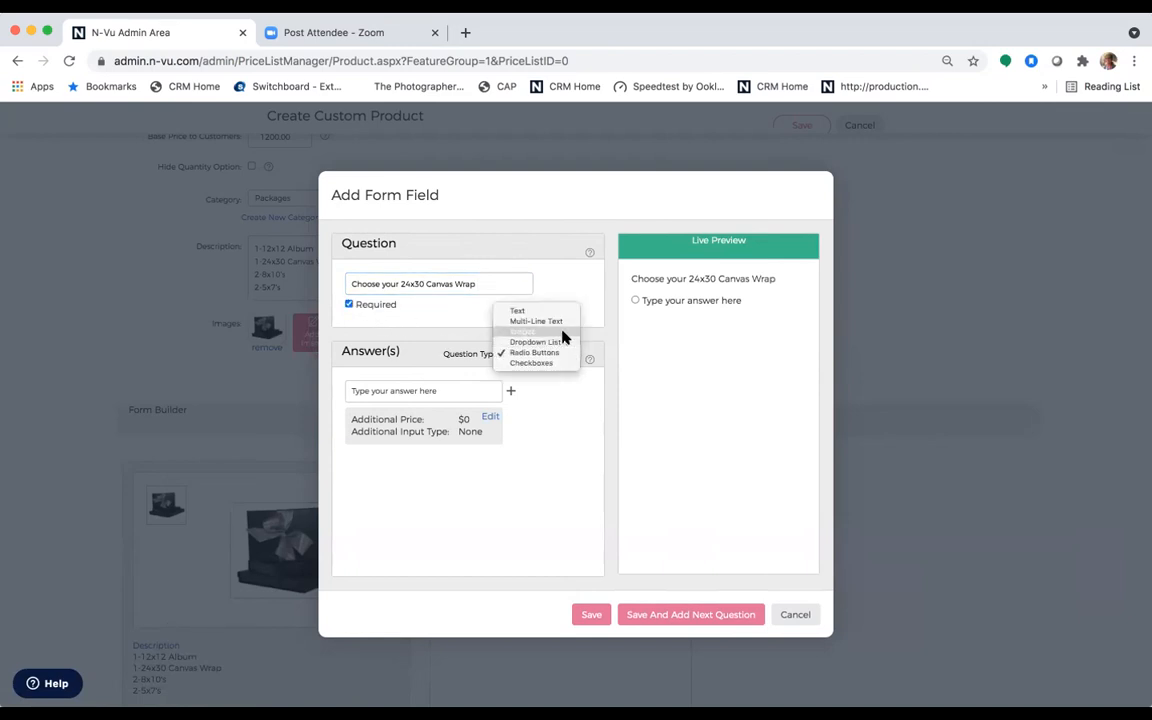
{"action": "left_click", "coordinate": [561, 332]}
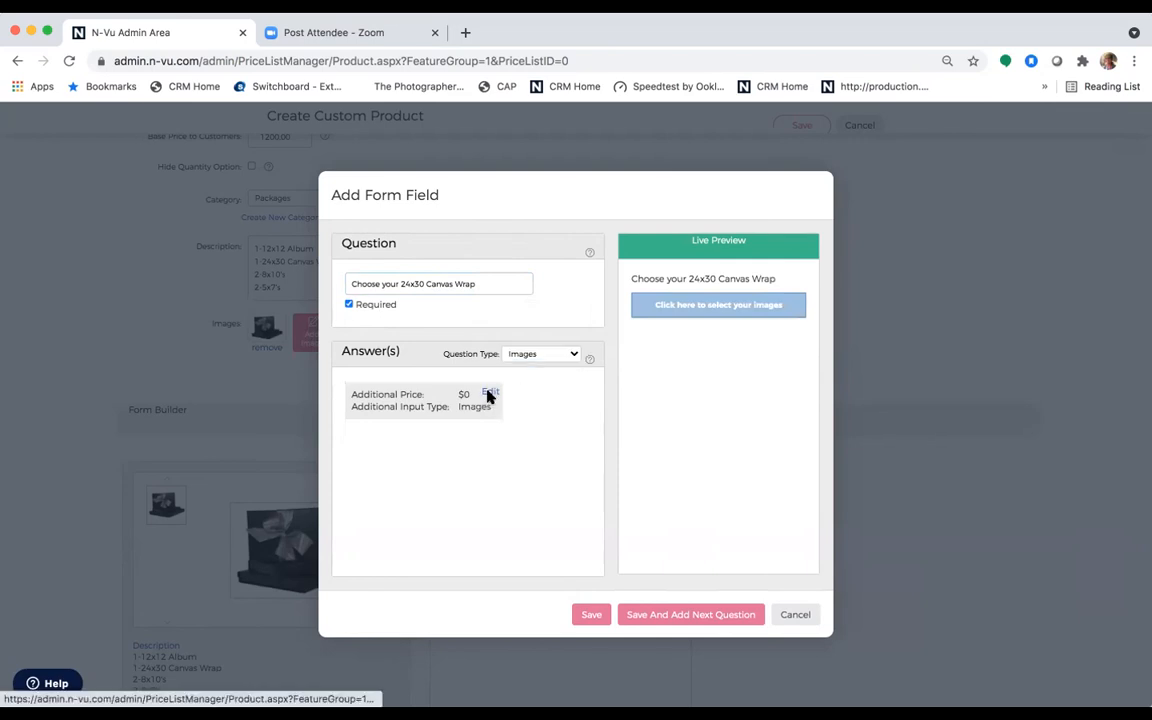
Limit the canvas wrap question to a minimum and maximum of 1 image and save it, continuing to a new question.
{"action": "left_click", "coordinate": [489, 392]}
{"action": "left_click", "coordinate": [609, 416]}
{"action": "type", "text": "1"}
{"action": "left_click", "coordinate": [609, 438]}
{"action": "type", "text": "1"}
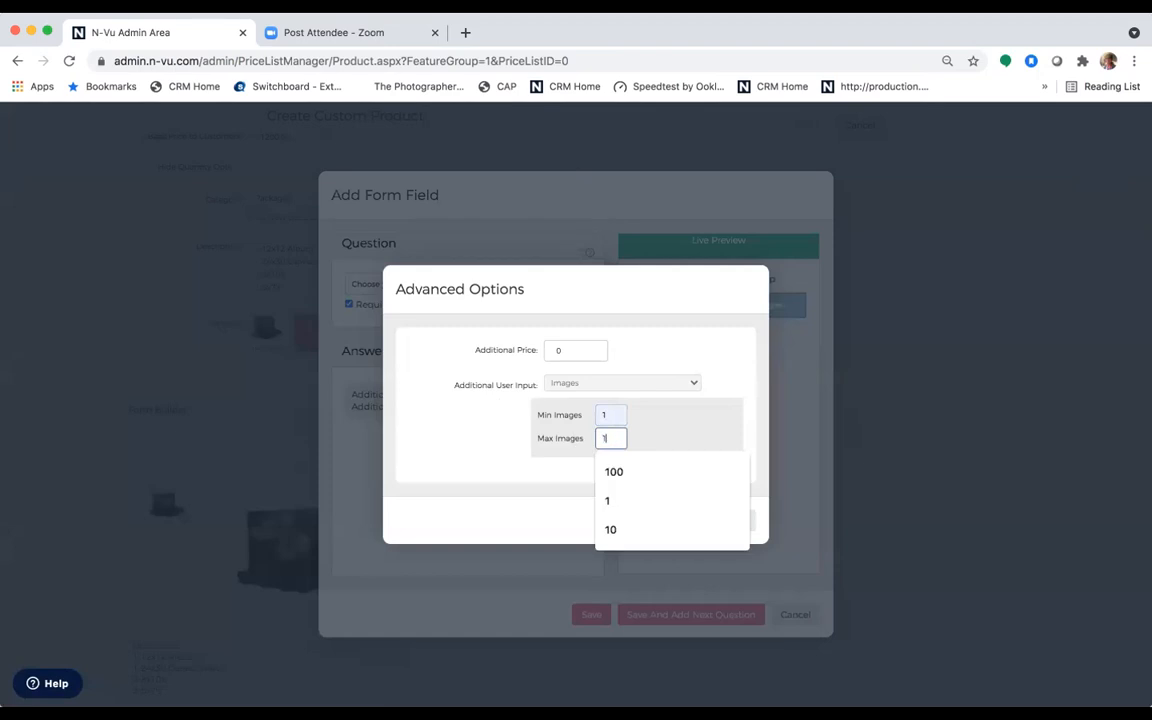
{"action": "left_click", "coordinate": [656, 500]}
{"action": "left_click", "coordinate": [676, 519]}
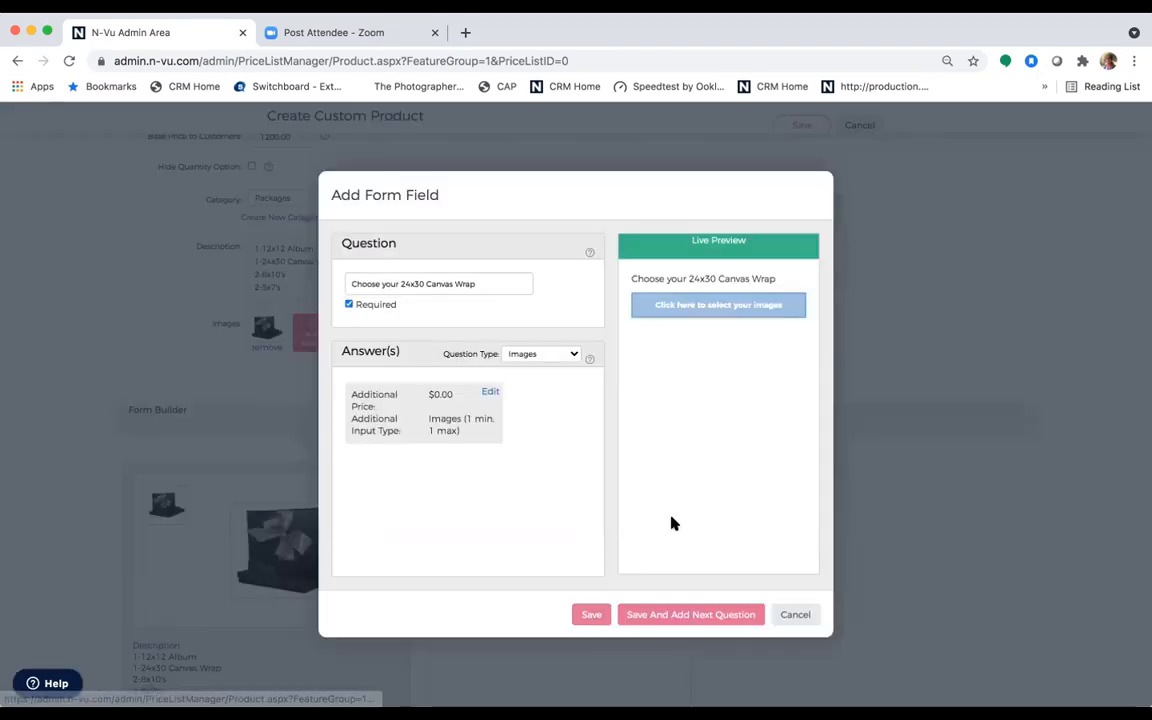
{"action": "left_click", "coordinate": [640, 614]}
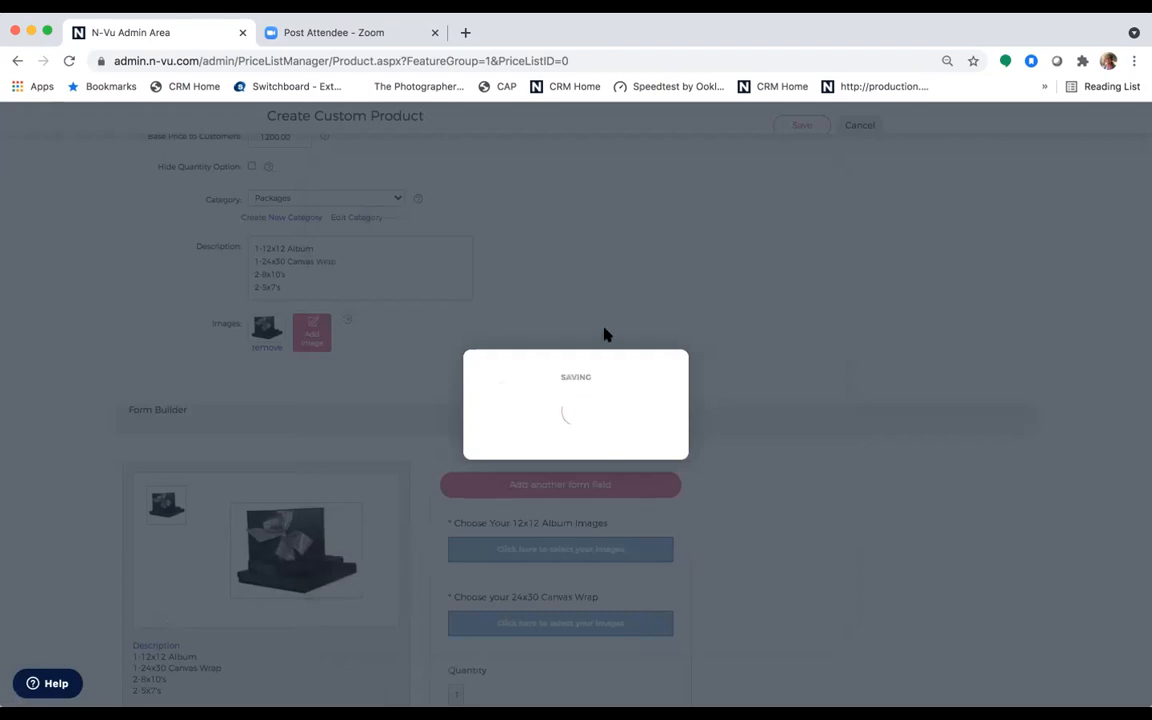
Set up the new question as "Choose your 8x10's", required, with the question type Images.
{"action": "left_click", "coordinate": [390, 285]}
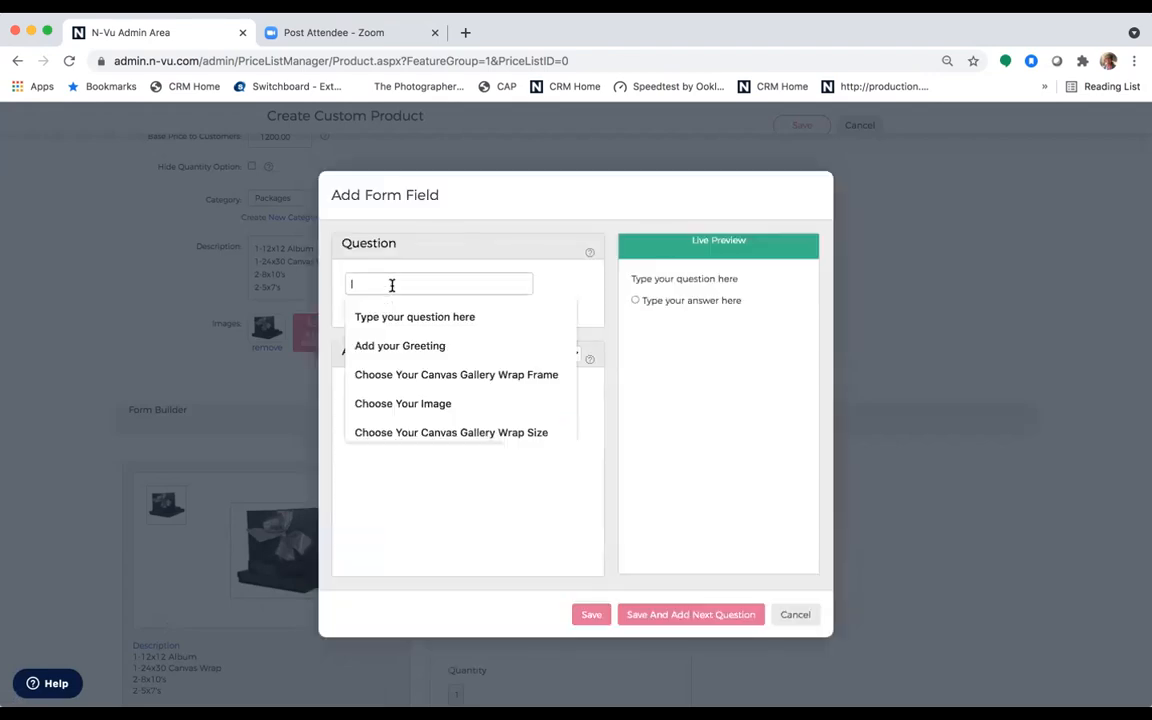
{"action": "type", "text": "Choose your "}
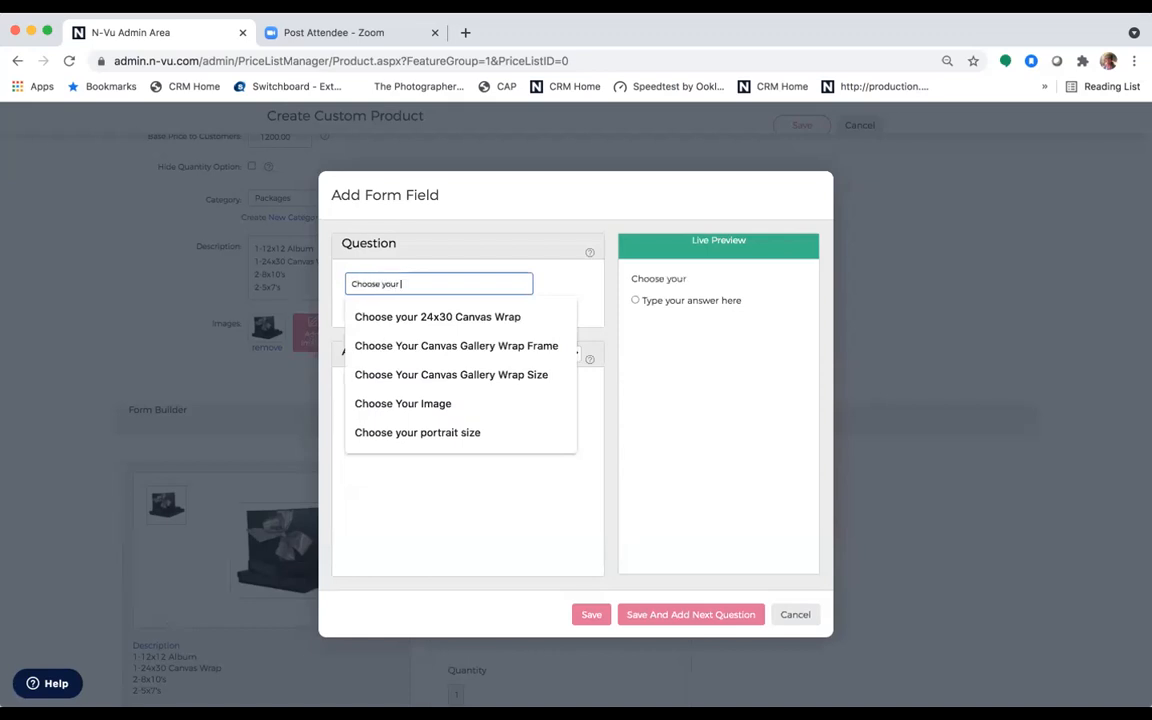
{"action": "type", "text": "8x10's"}
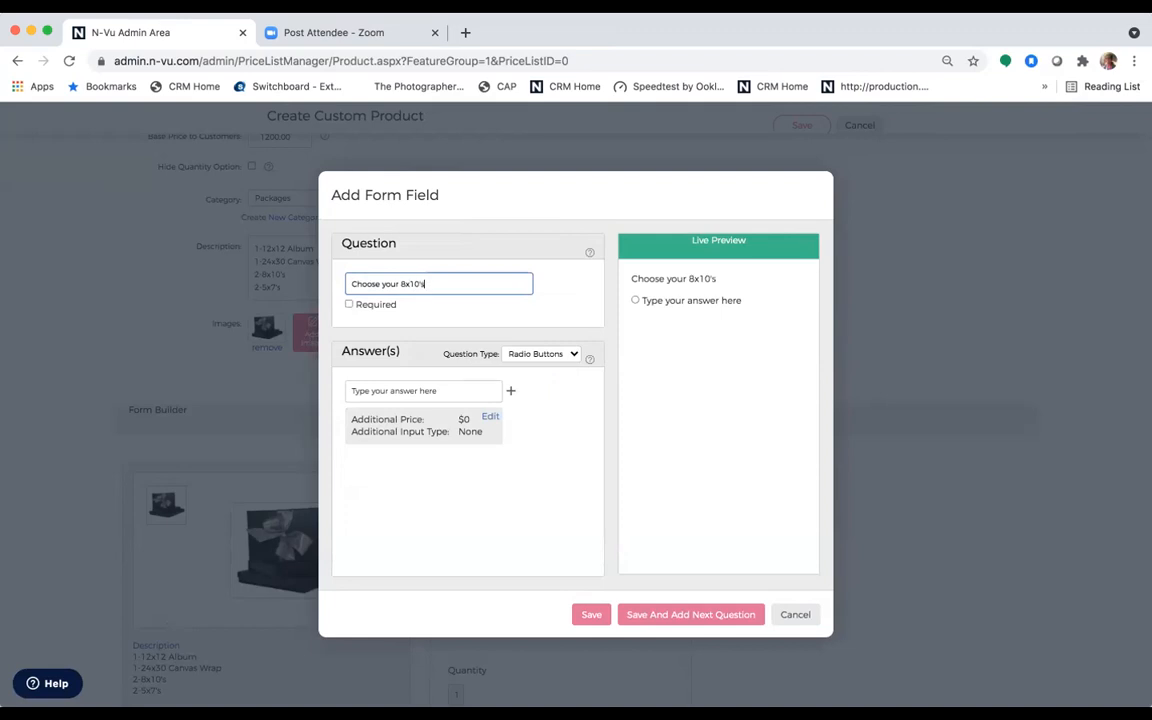
{"action": "left_click", "coordinate": [349, 304]}
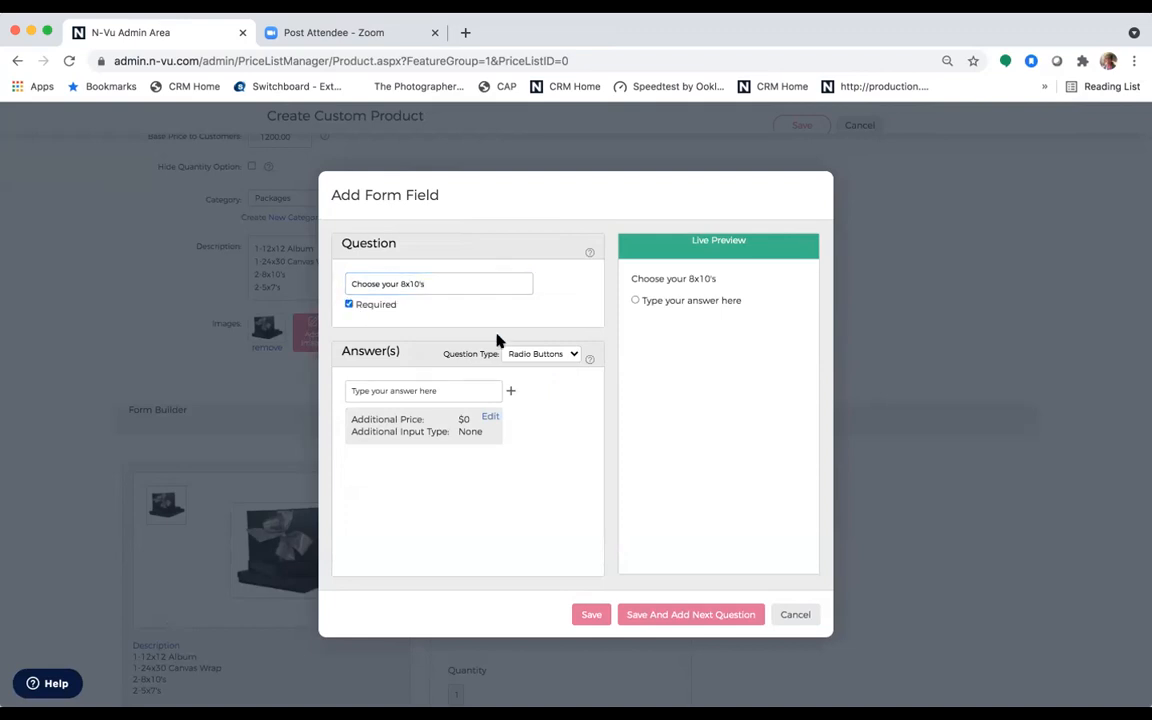
{"action": "left_click", "coordinate": [572, 358]}
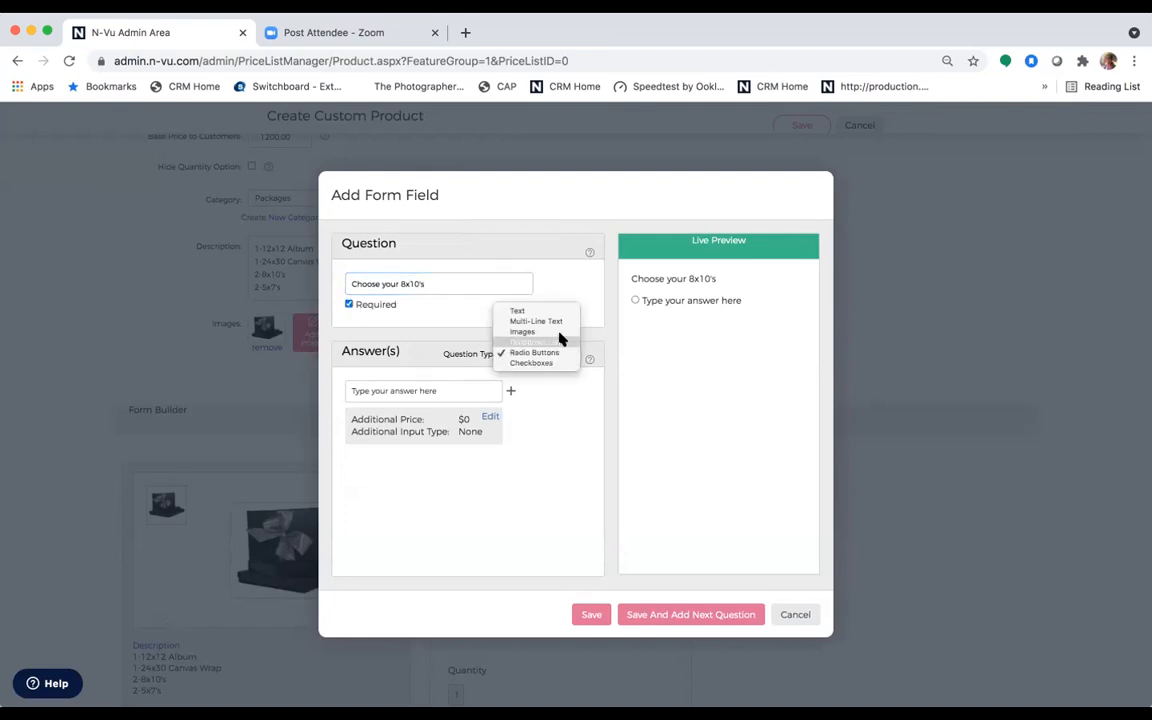
{"action": "left_click", "coordinate": [559, 332]}
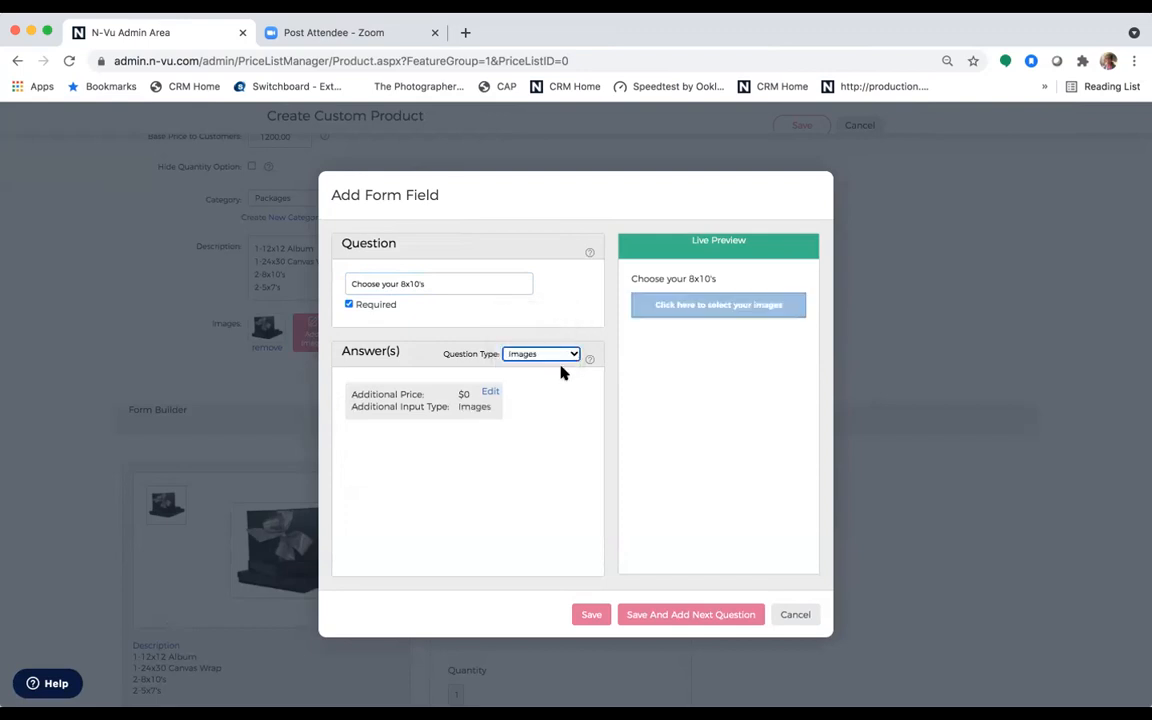
Set the 8x10's question's image limits to a minimum of 1 and a maximum of 2.
{"action": "left_click", "coordinate": [491, 394]}
{"action": "left_click", "coordinate": [611, 414]}
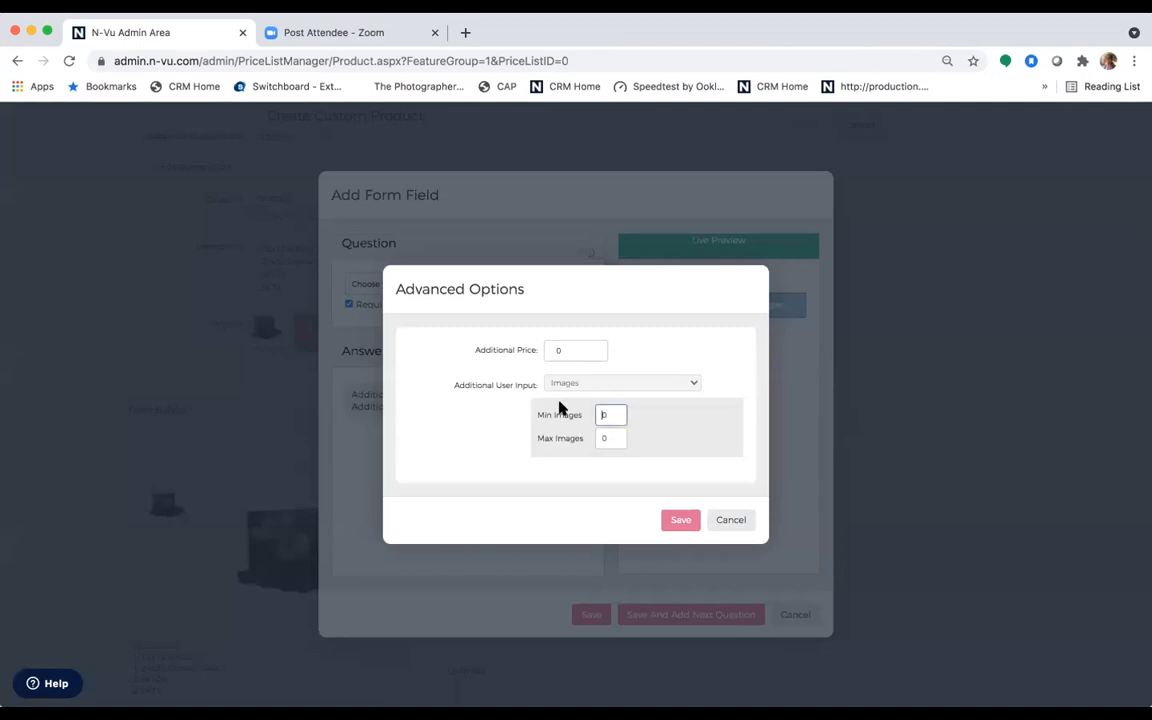
{"action": "double_click", "coordinate": [602, 415]}
{"action": "type", "text": "1"}
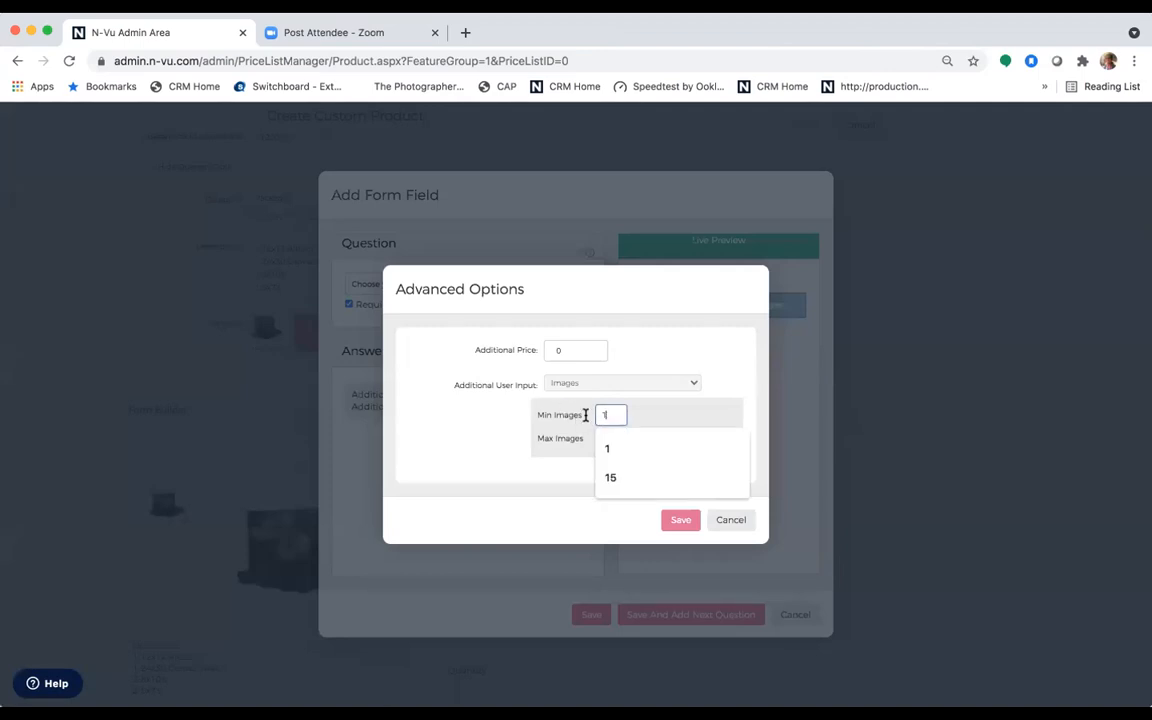
{"action": "left_click", "coordinate": [620, 450]}
{"action": "left_click", "coordinate": [617, 440]}
{"action": "key", "text": "BackSpace"}
{"action": "type", "text": "2"}
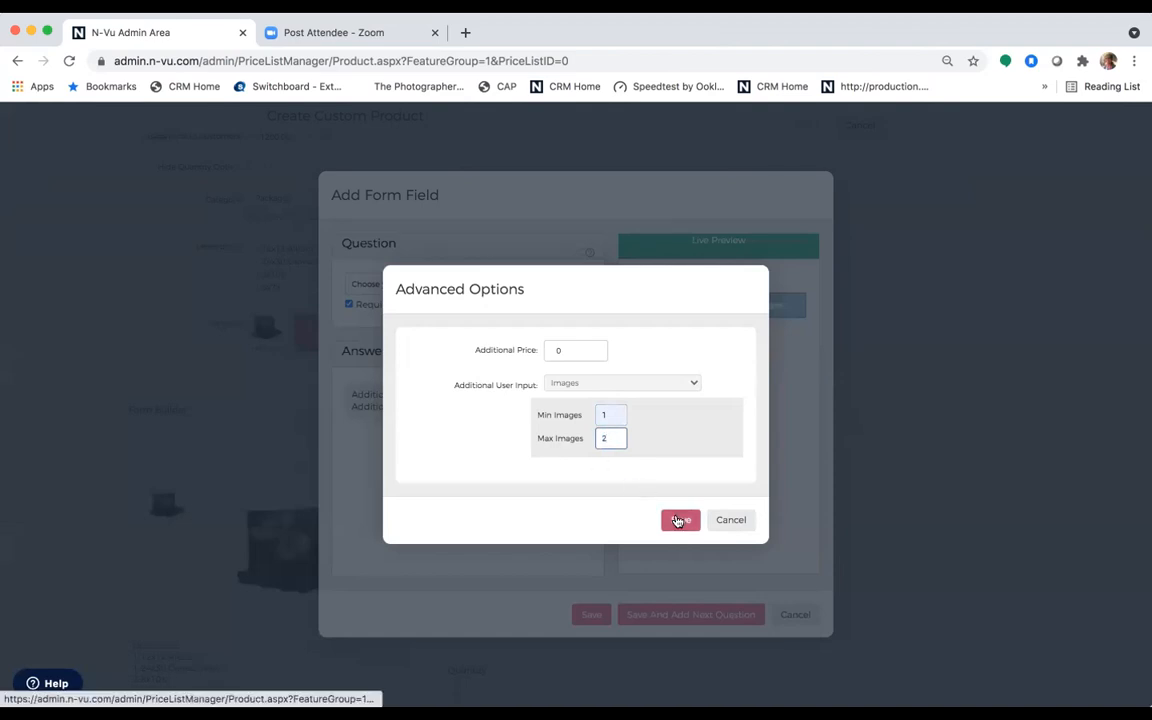
{"action": "left_click", "coordinate": [672, 521]}
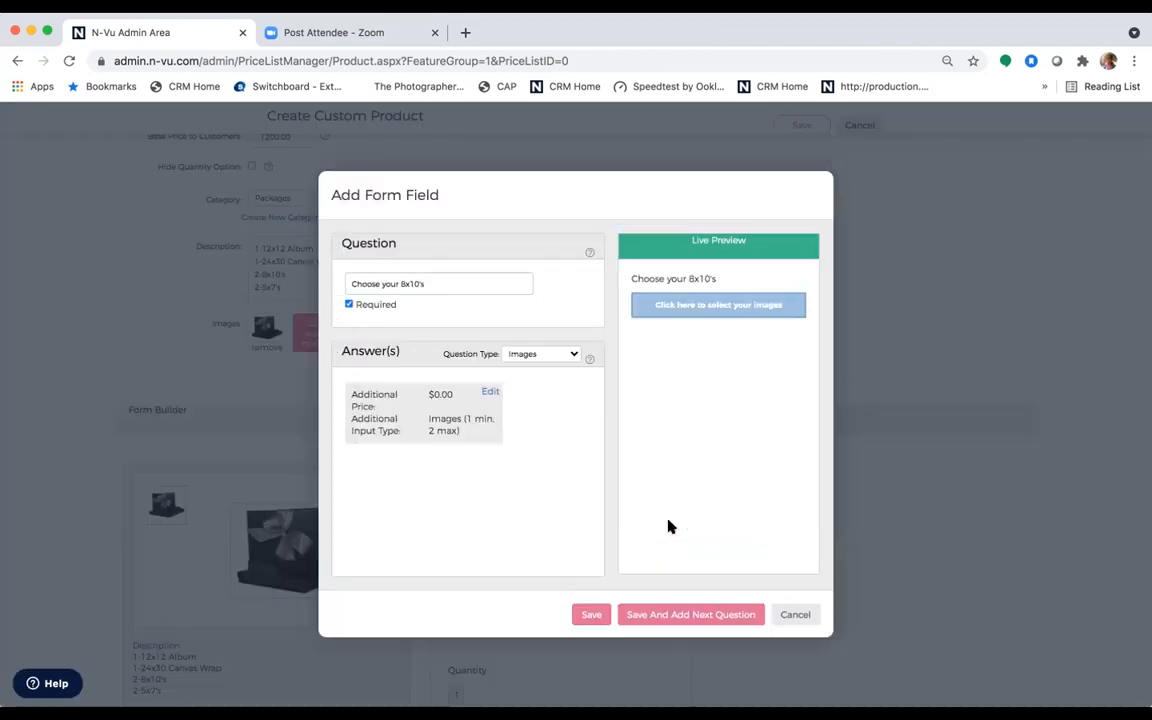
Save the 8x10's question and set up the next one as "Choose your 2-5x7's" with the question type Images.
{"action": "left_click", "coordinate": [681, 617]}
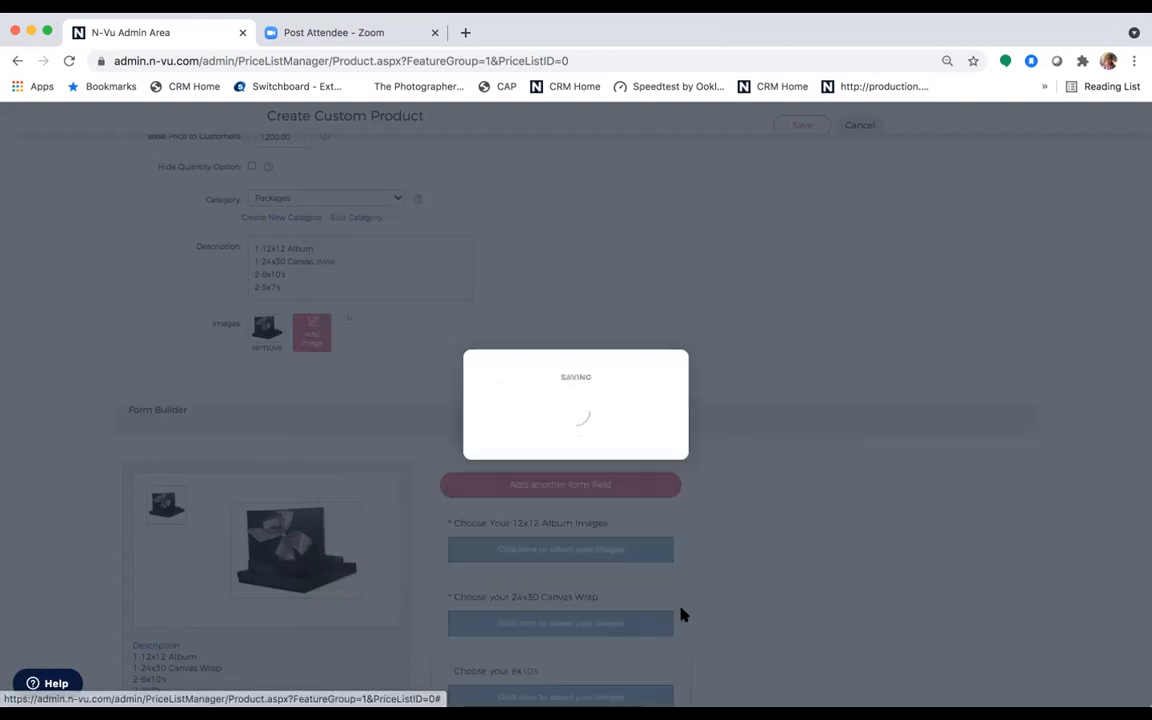
{"action": "left_click", "coordinate": [452, 285]}
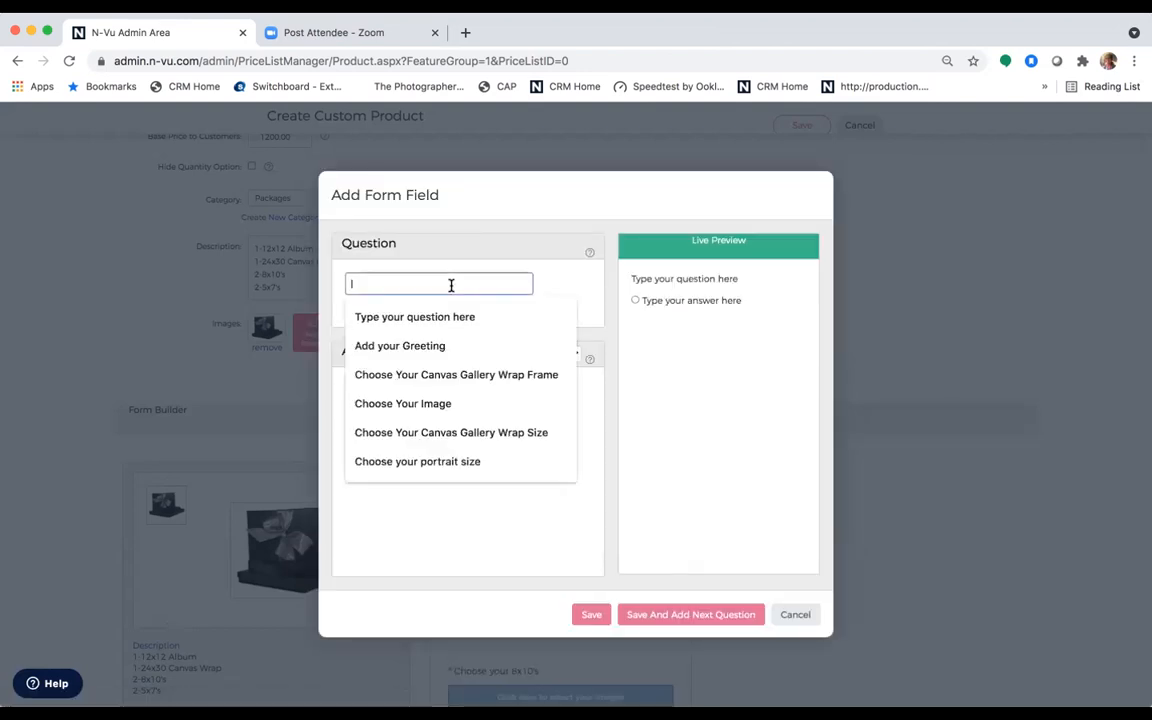
{"action": "type", "text": "2"}
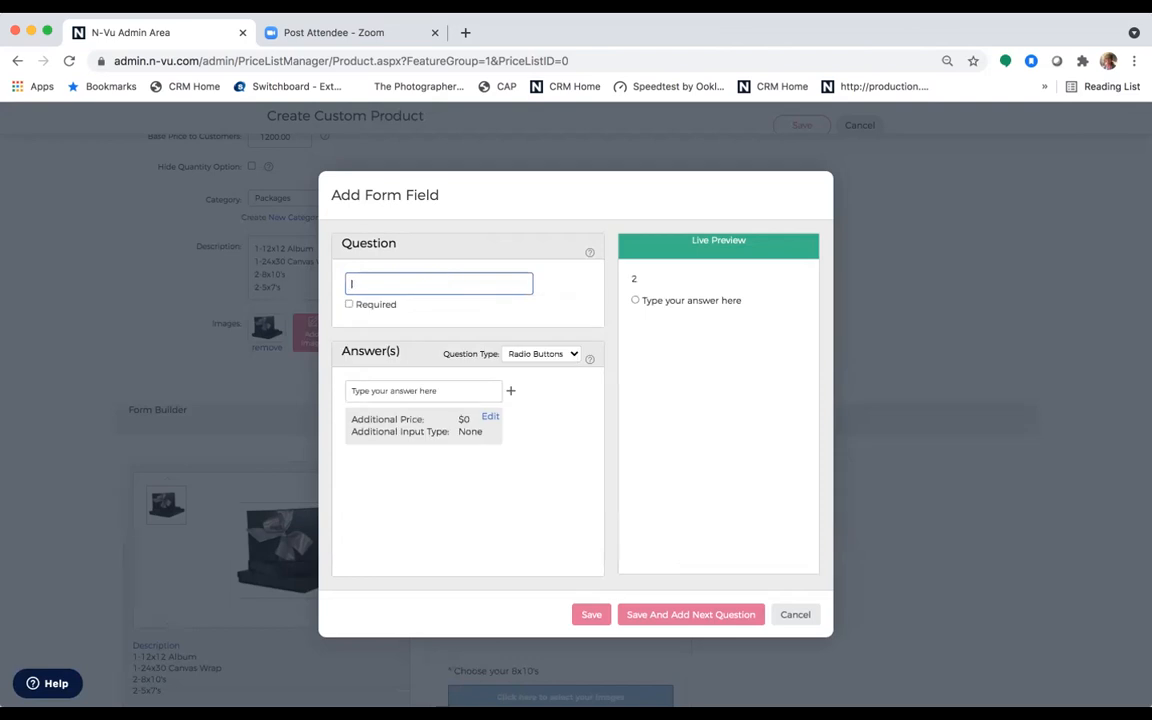
{"action": "type", "text": "Choose your "}
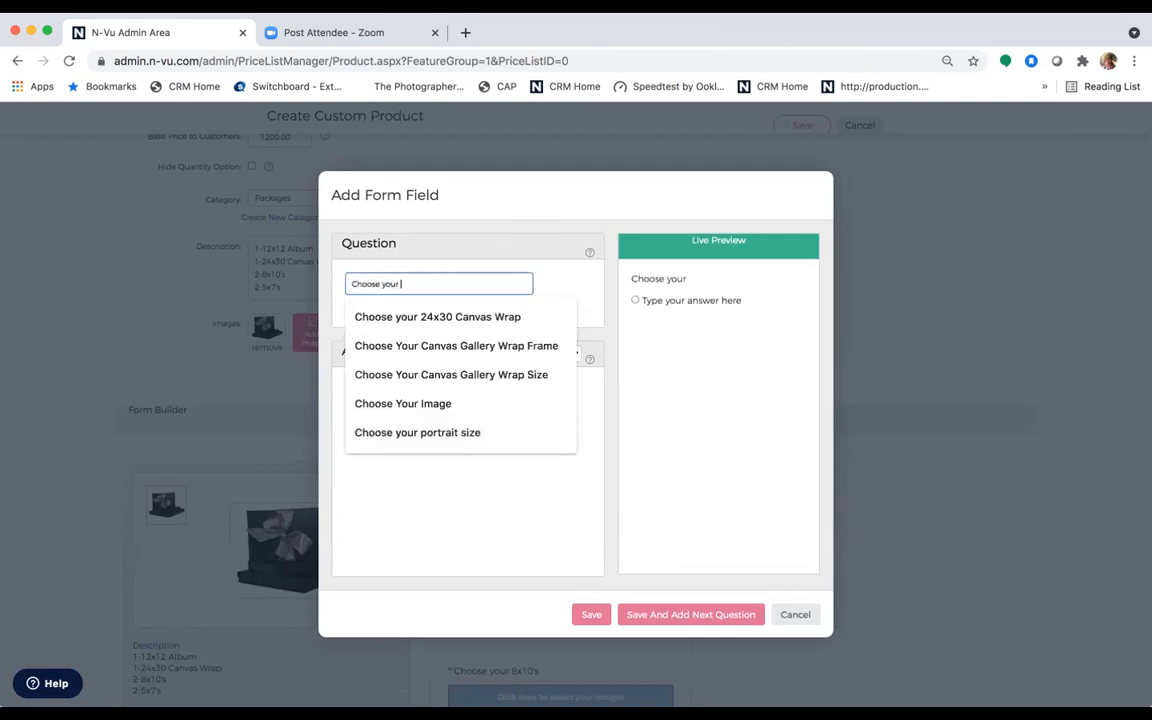
{"action": "type", "text": "2"}
{"action": "key", "text": "BackSpace"}
{"action": "type", "text": "5x"}
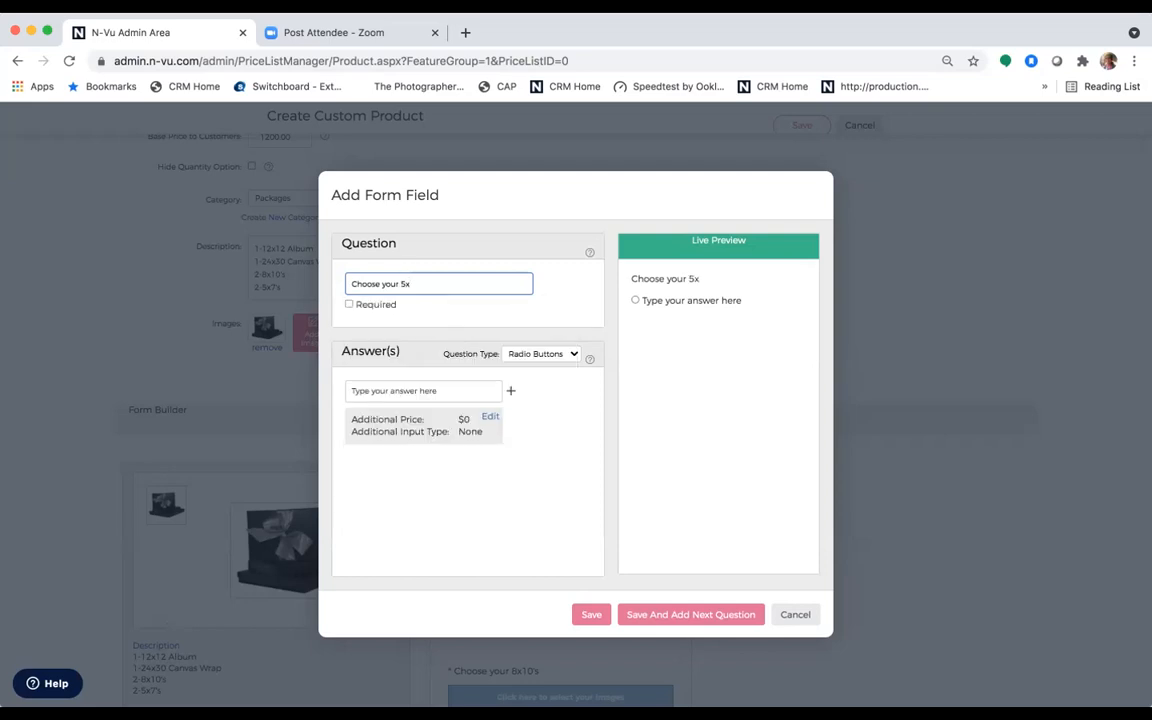
{"action": "key", "text": "BackSpace"}
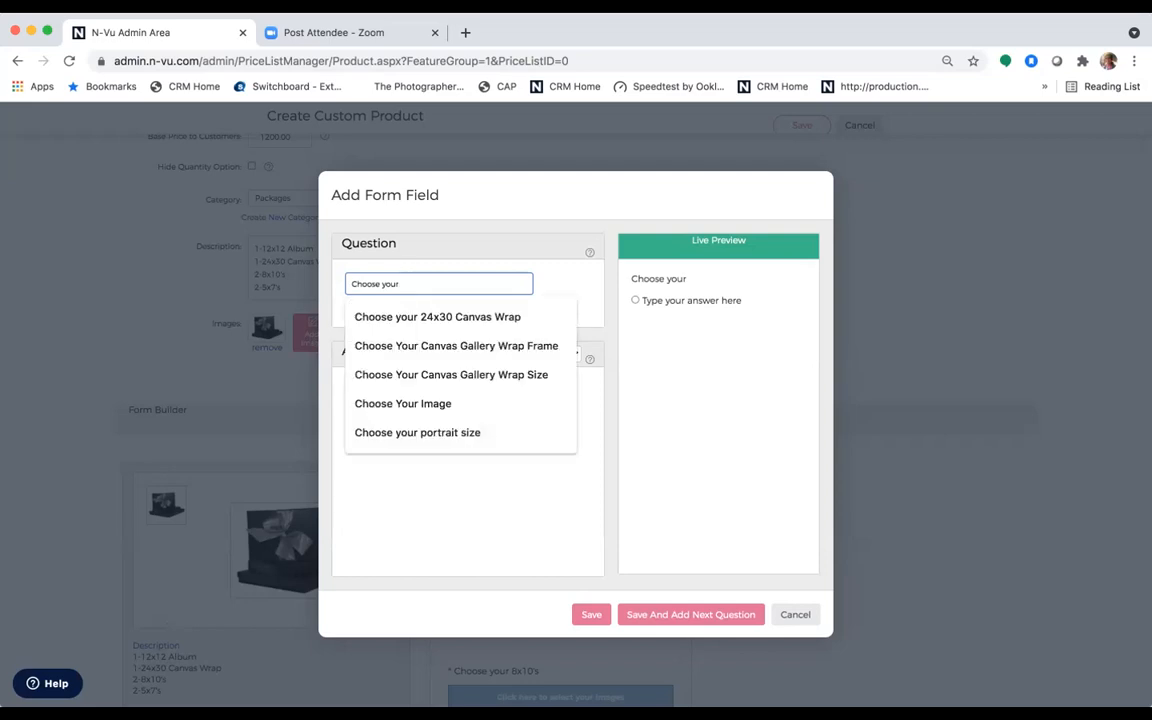
{"action": "type", "text": "2-"}
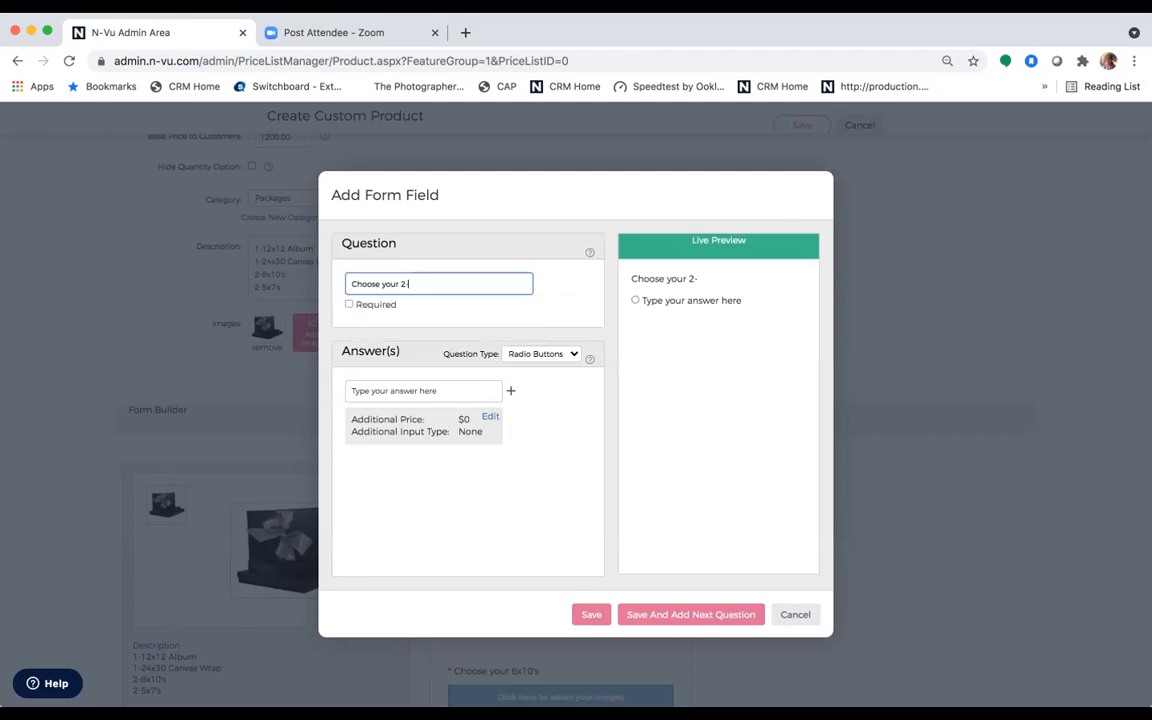
{"action": "type", "text": "5x8"}
{"action": "left_click", "coordinate": [561, 352]}
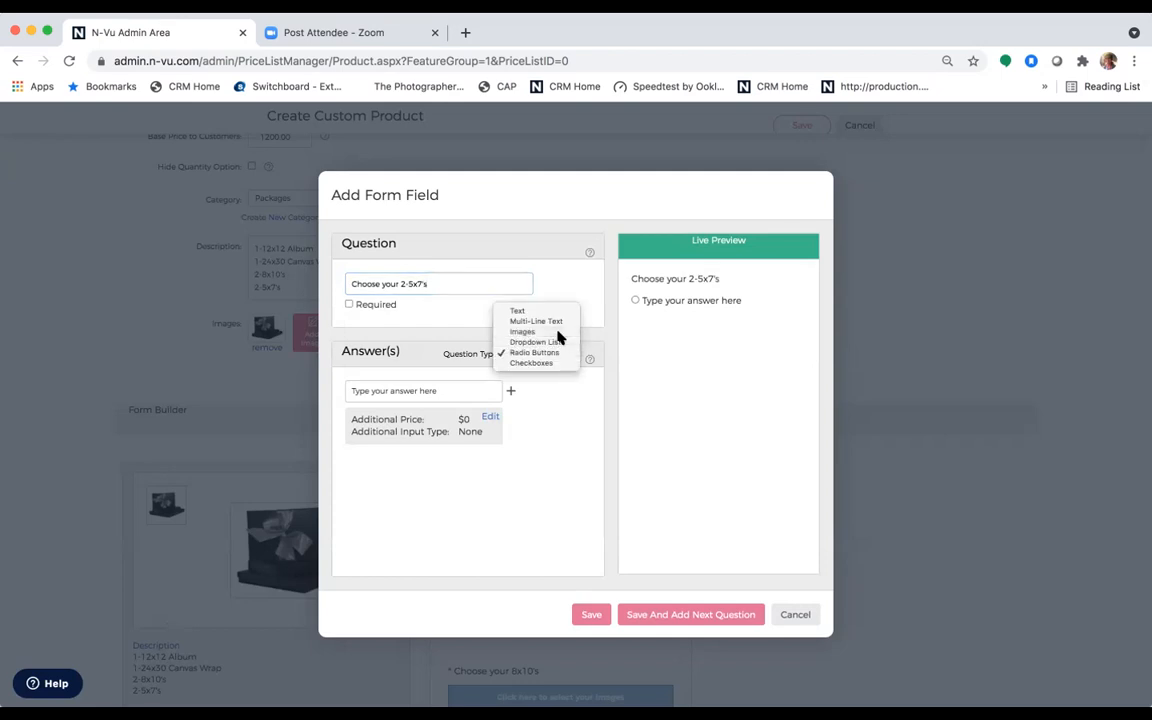
{"action": "left_click", "coordinate": [557, 332]}
Limit the 5x7's question to a minimum of 1 and a maximum of 2 images and save it, continuing to a new question.
{"action": "left_click", "coordinate": [491, 390]}
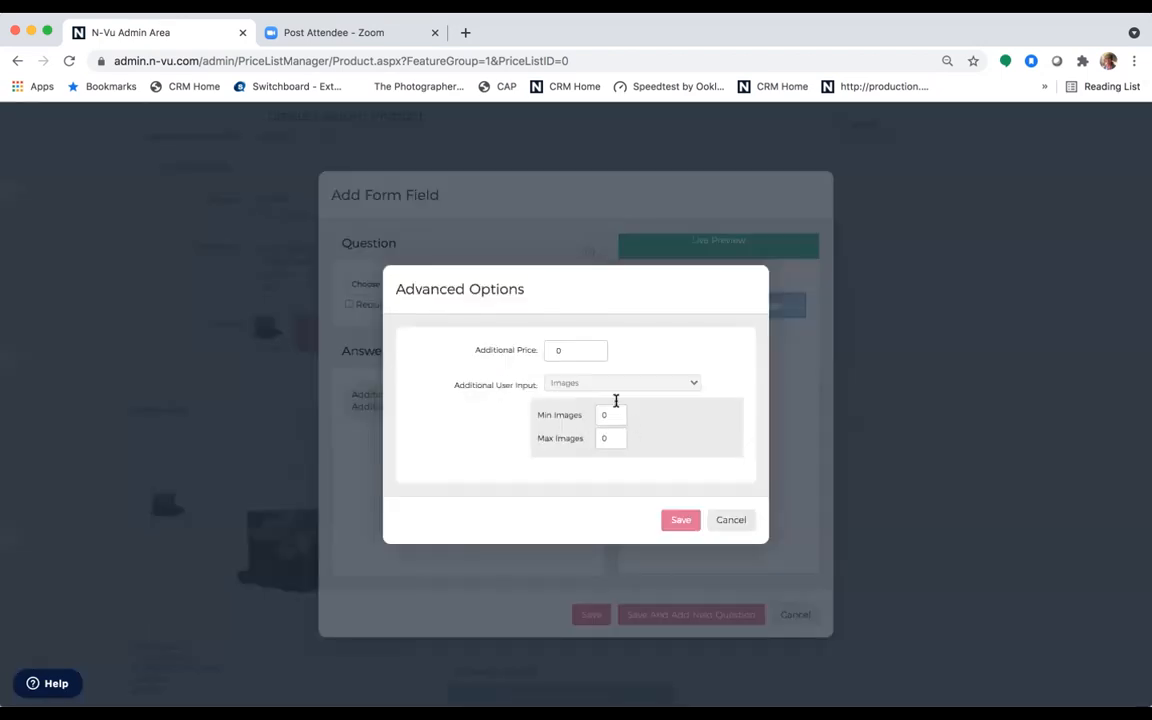
{"action": "double_click", "coordinate": [610, 414]}
{"action": "type", "text": "1"}
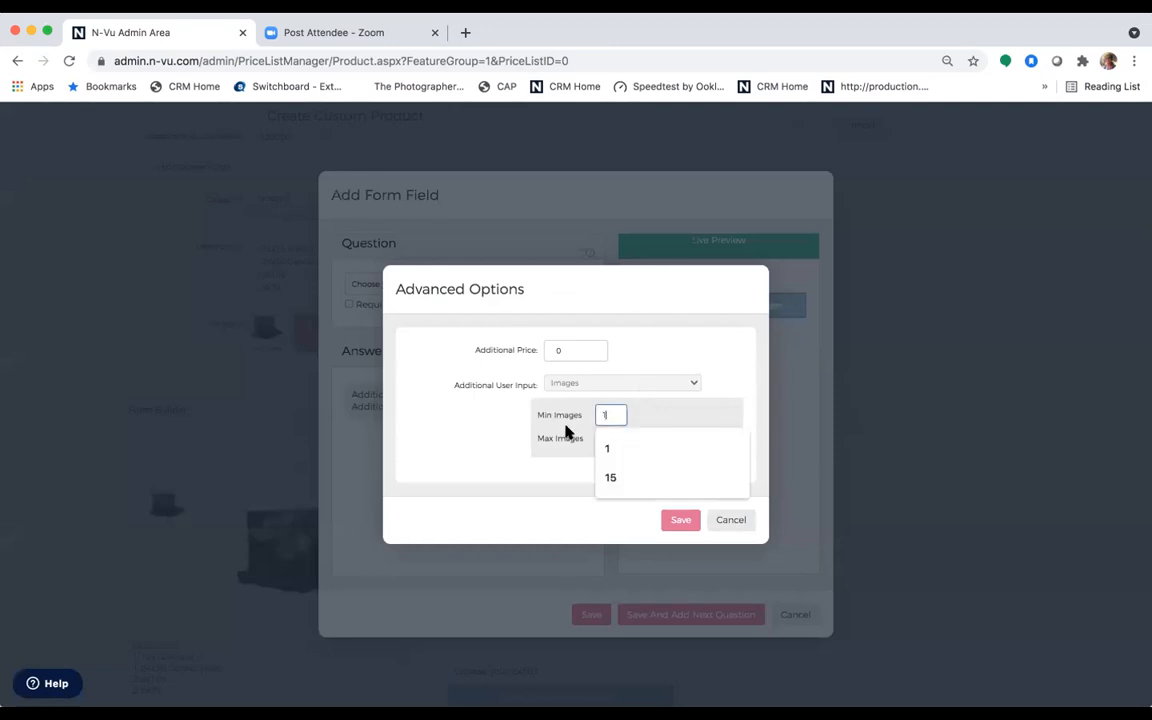
{"action": "left_click", "coordinate": [612, 447]}
{"action": "double_click", "coordinate": [611, 440]}
{"action": "type", "text": "2"}
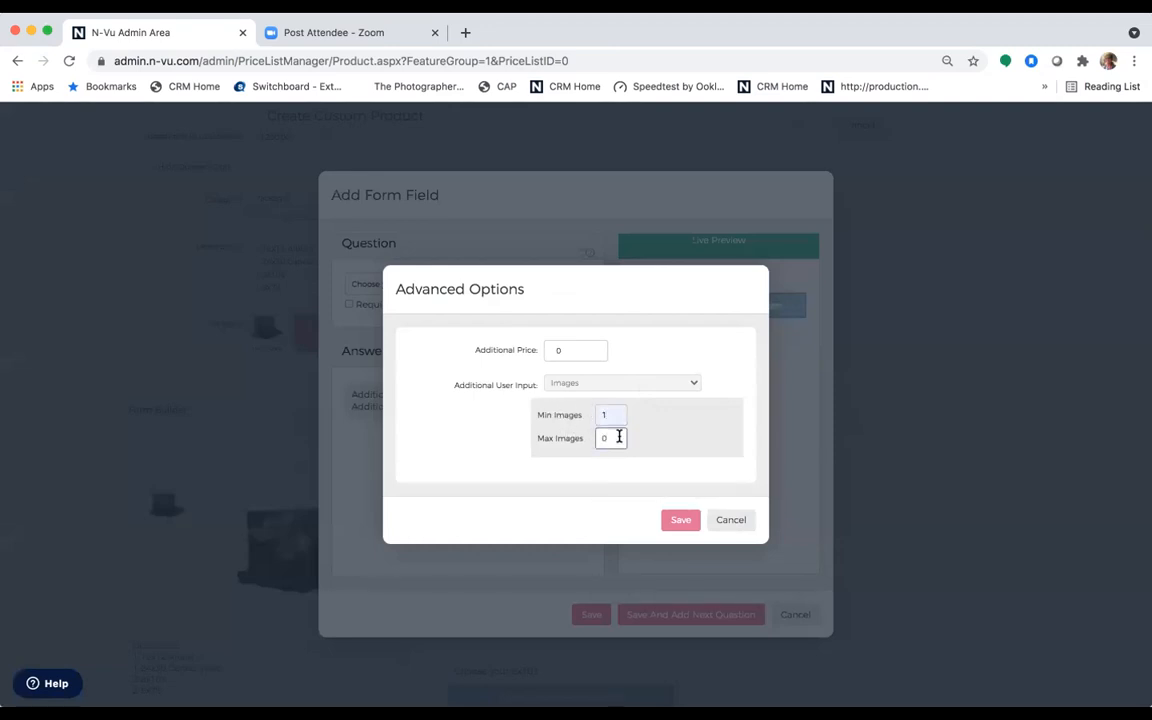
{"action": "left_click", "coordinate": [680, 517]}
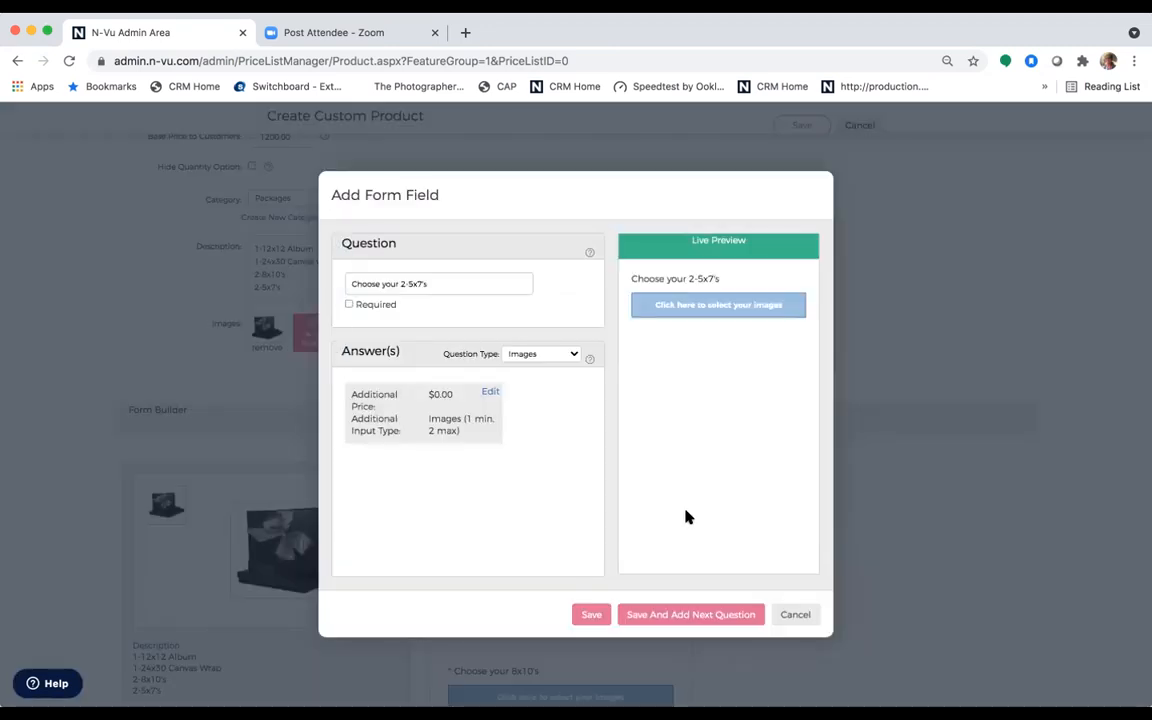
{"action": "left_click", "coordinate": [624, 616]}
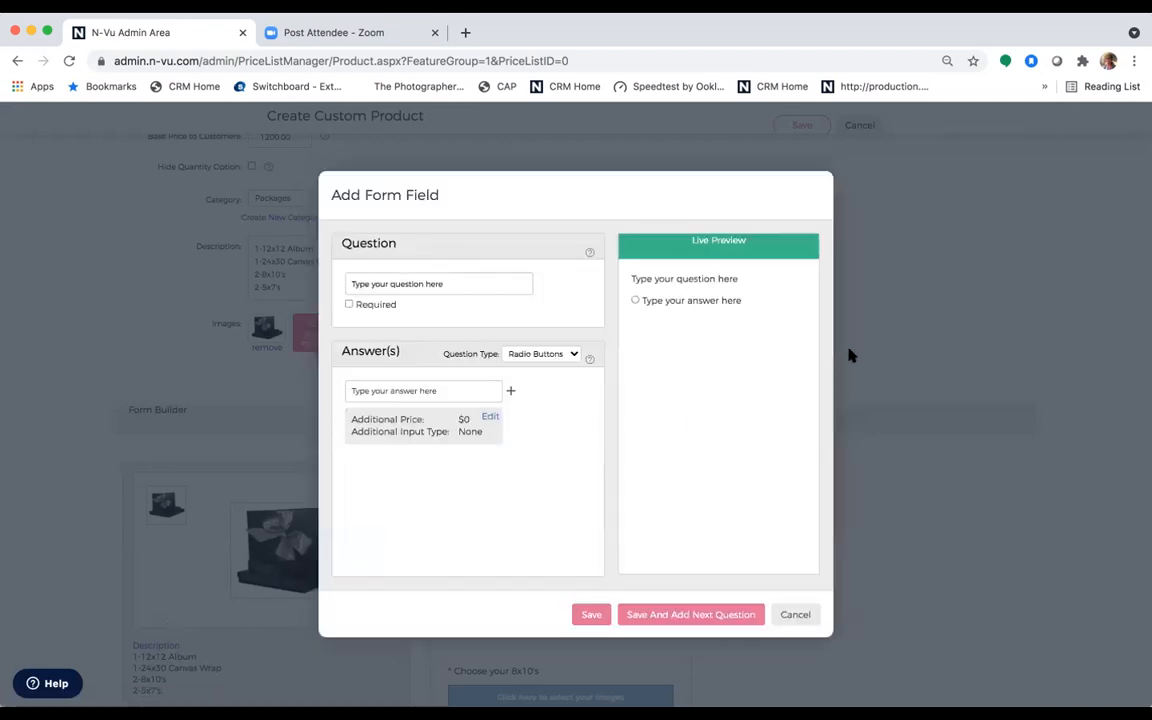
Save the blank extra question with its placeholder text, review the form's questions, and save the Signature Package custom product.
{"action": "left_click", "coordinate": [588, 615]}
{"action": "scroll", "coordinate": [838, 470], "scroll_direction": "down", "scroll_amount": 5}
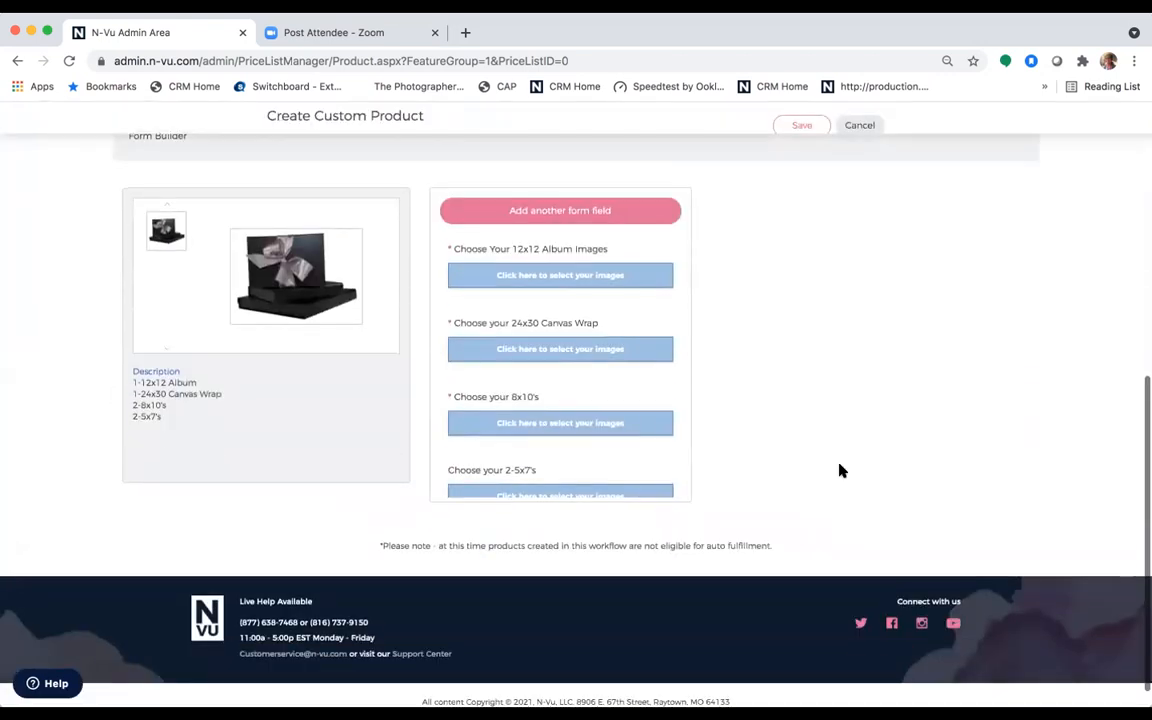
{"action": "scroll", "coordinate": [632, 318], "scroll_direction": "down", "scroll_amount": 3}
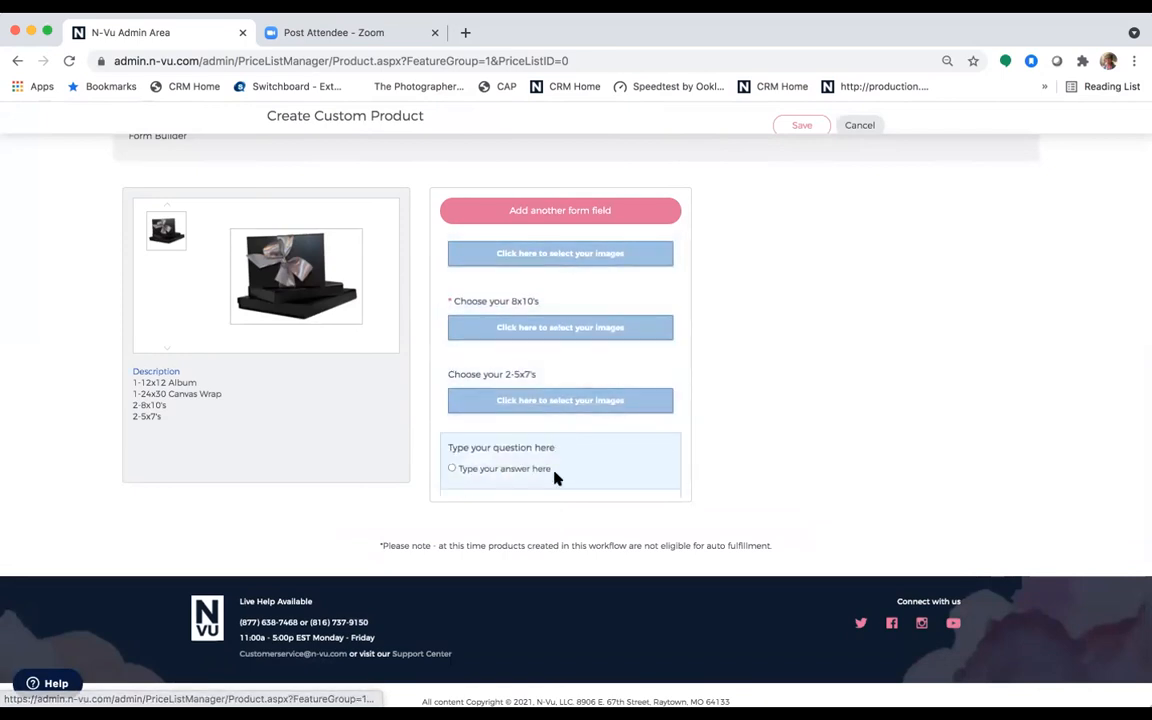
{"action": "scroll", "coordinate": [556, 480], "scroll_direction": "down", "scroll_amount": 2}
{"action": "scroll", "coordinate": [556, 480], "scroll_direction": "up", "scroll_amount": 10}
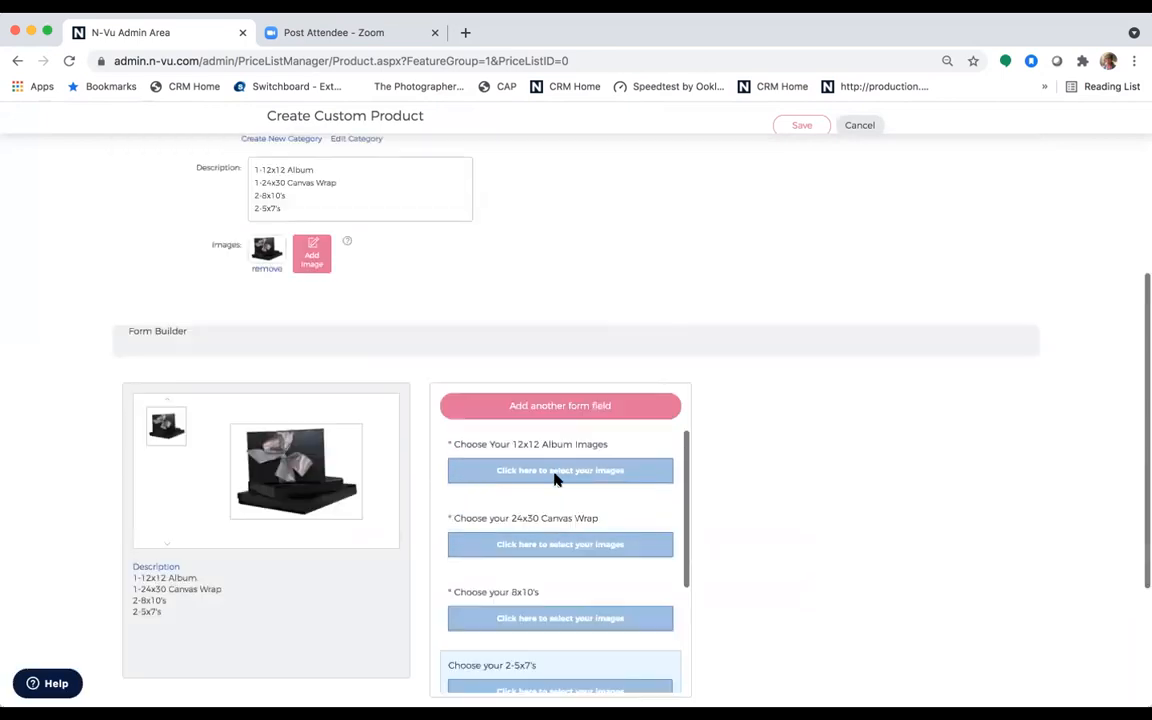
{"action": "left_click", "coordinate": [801, 125]}
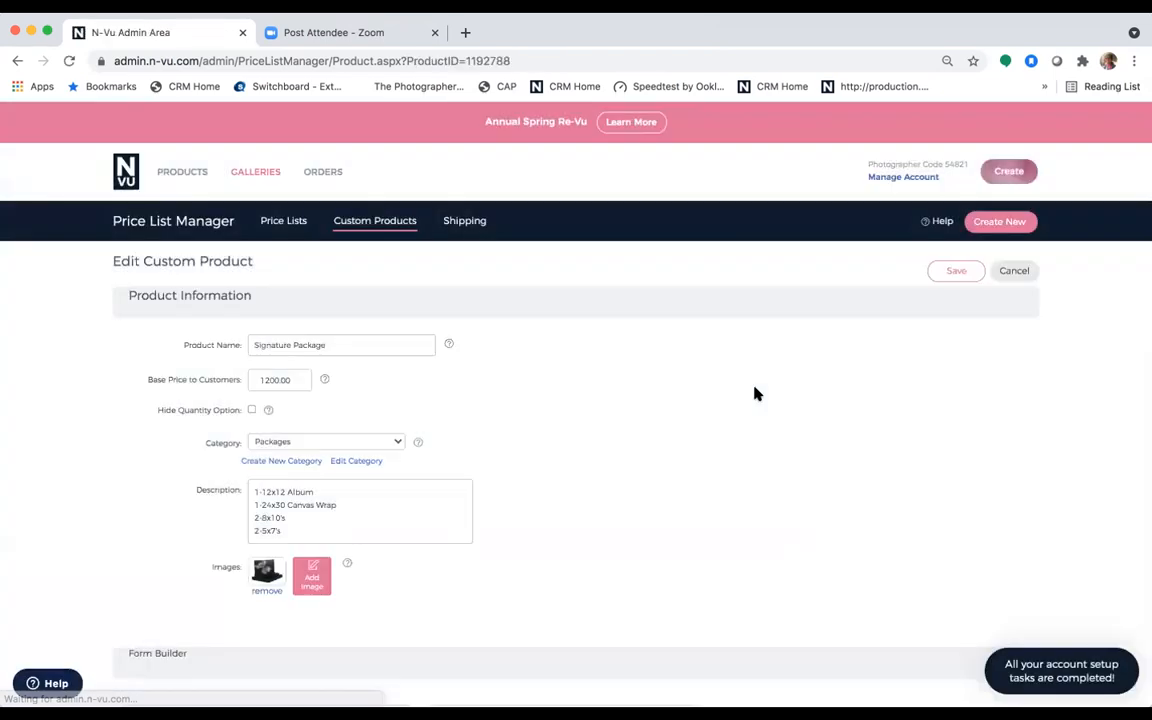
Open the N-Vu Test Pricelist from the list of gallery price lists.
{"action": "left_click", "coordinate": [288, 226]}
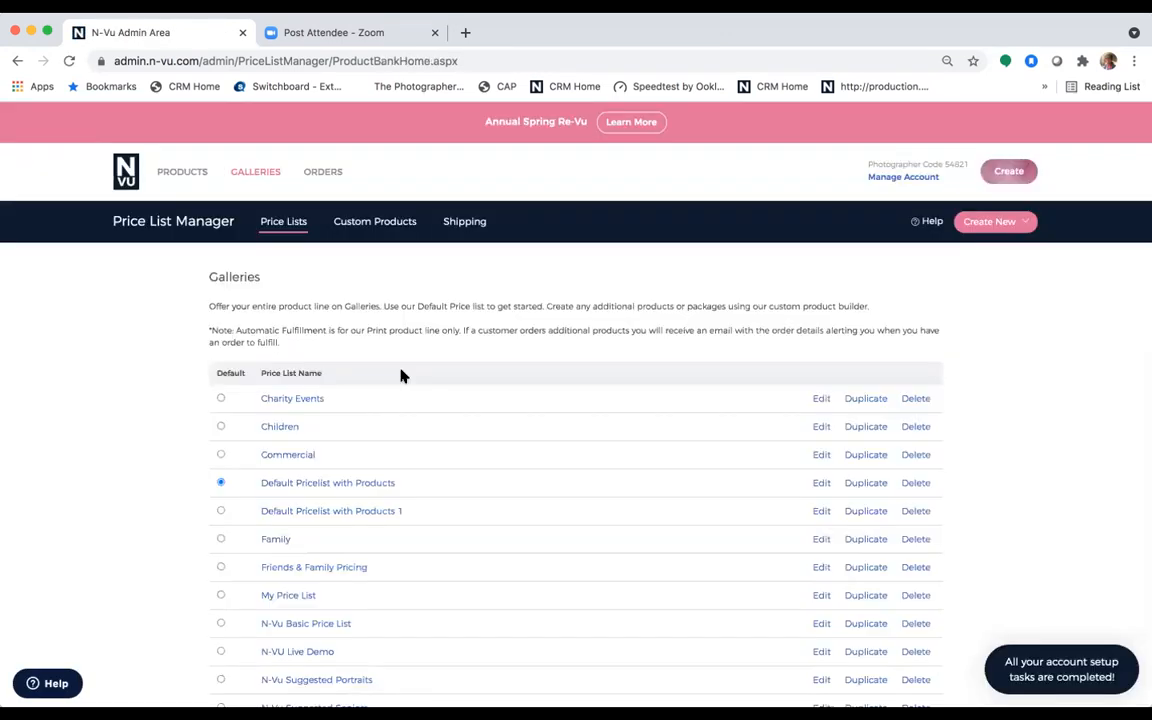
{"action": "scroll", "coordinate": [390, 487], "scroll_direction": "down", "scroll_amount": 3}
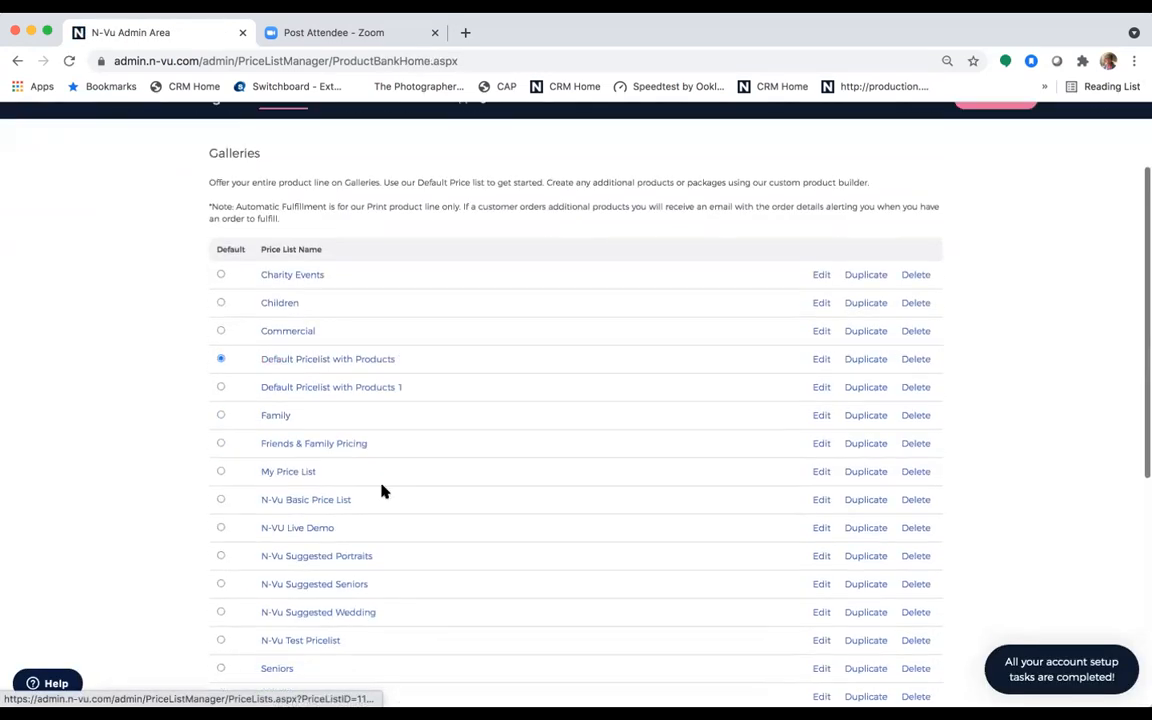
{"action": "scroll", "coordinate": [312, 585], "scroll_direction": "down", "scroll_amount": 1}
{"action": "left_click", "coordinate": [314, 583]}
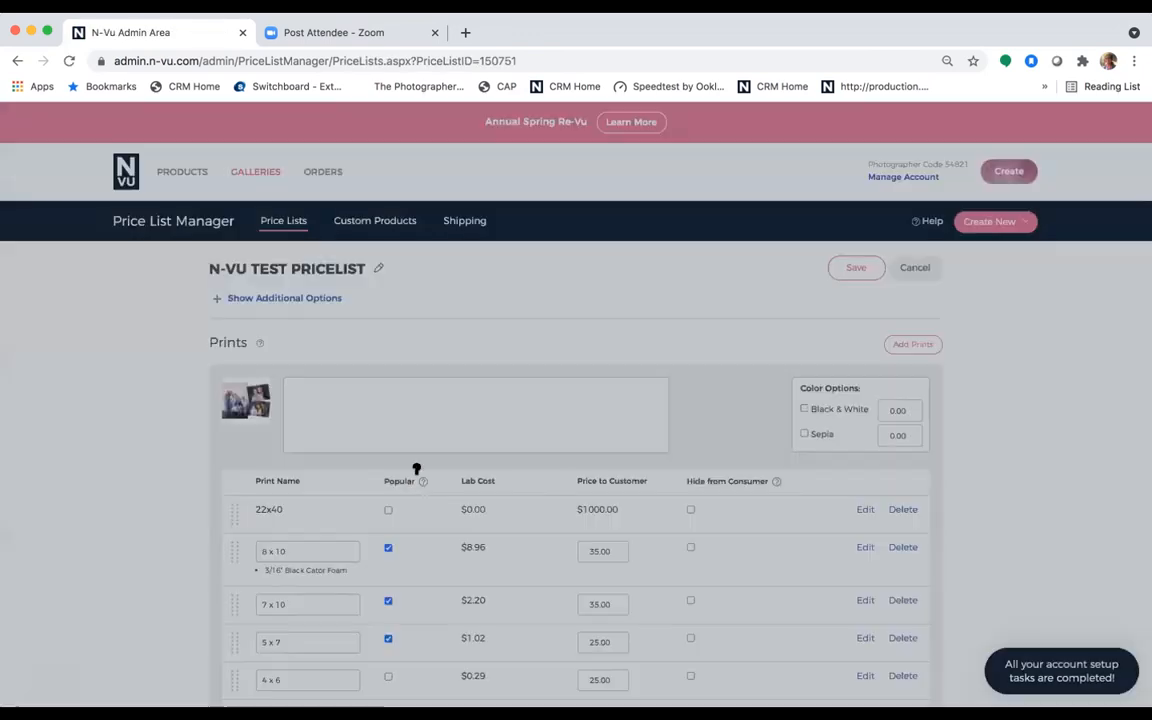
{"action": "scroll", "coordinate": [420, 430], "scroll_direction": "down", "scroll_amount": 10}
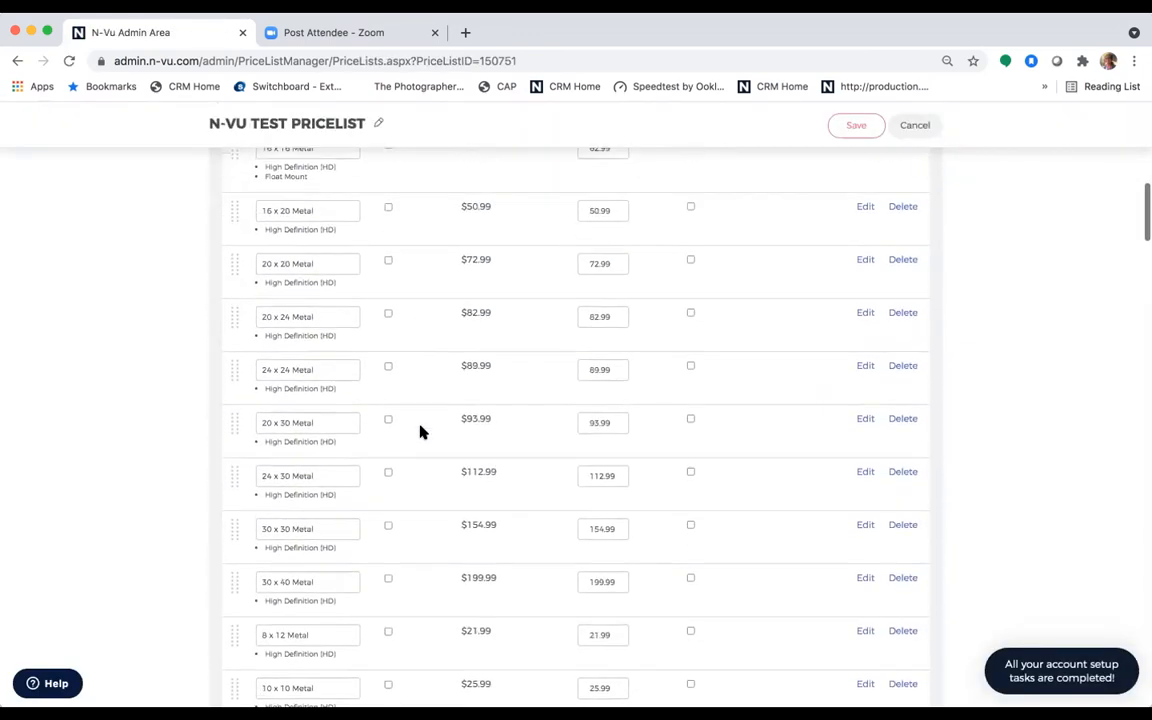
{"action": "scroll", "coordinate": [420, 430], "scroll_direction": "down", "scroll_amount": 15}
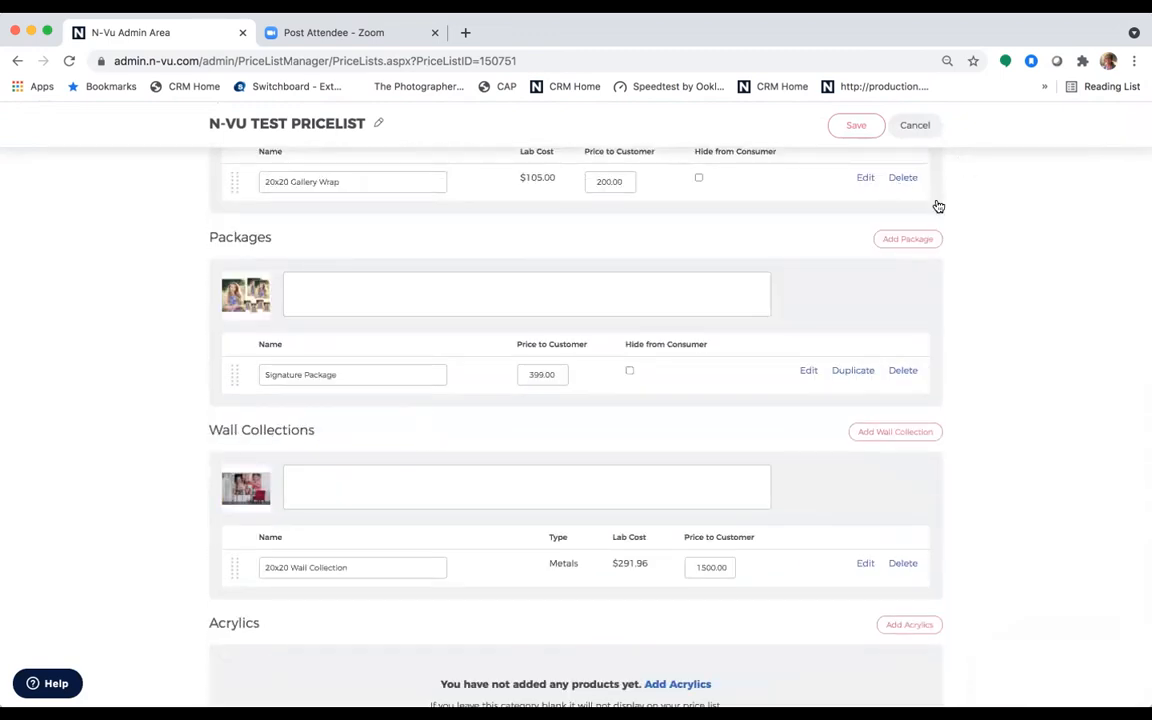
{"action": "left_click", "coordinate": [906, 242]}
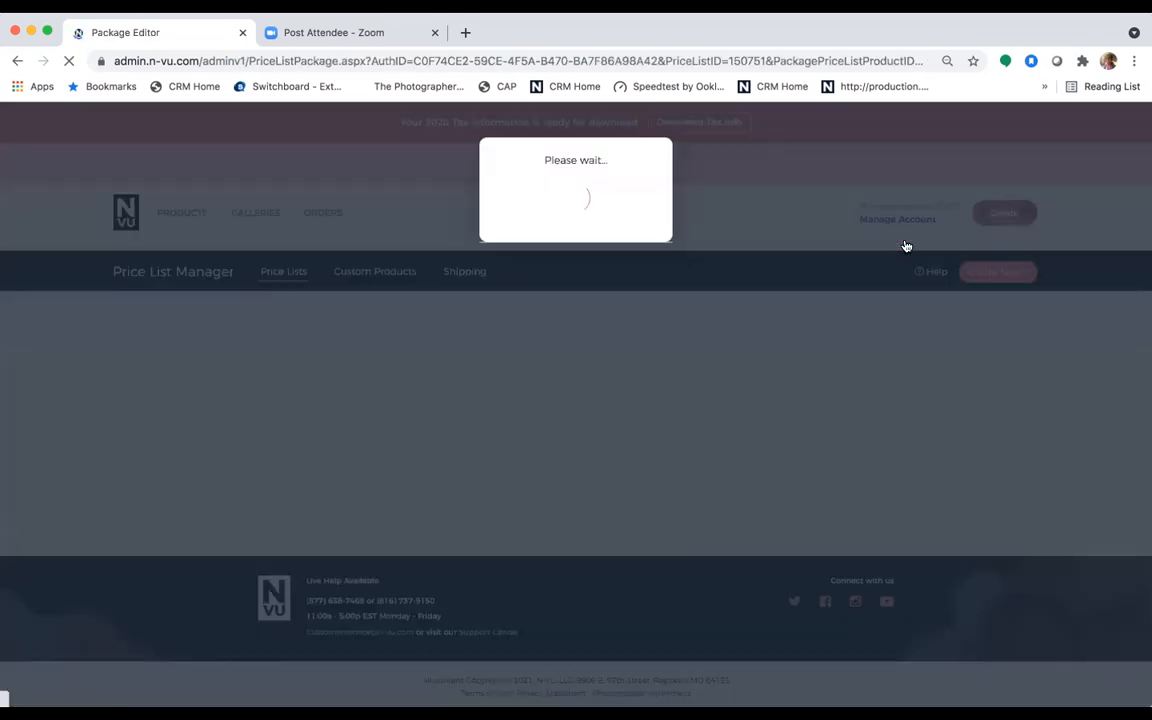
{"action": "scroll", "coordinate": [697, 323], "scroll_direction": "down", "scroll_amount": 3}
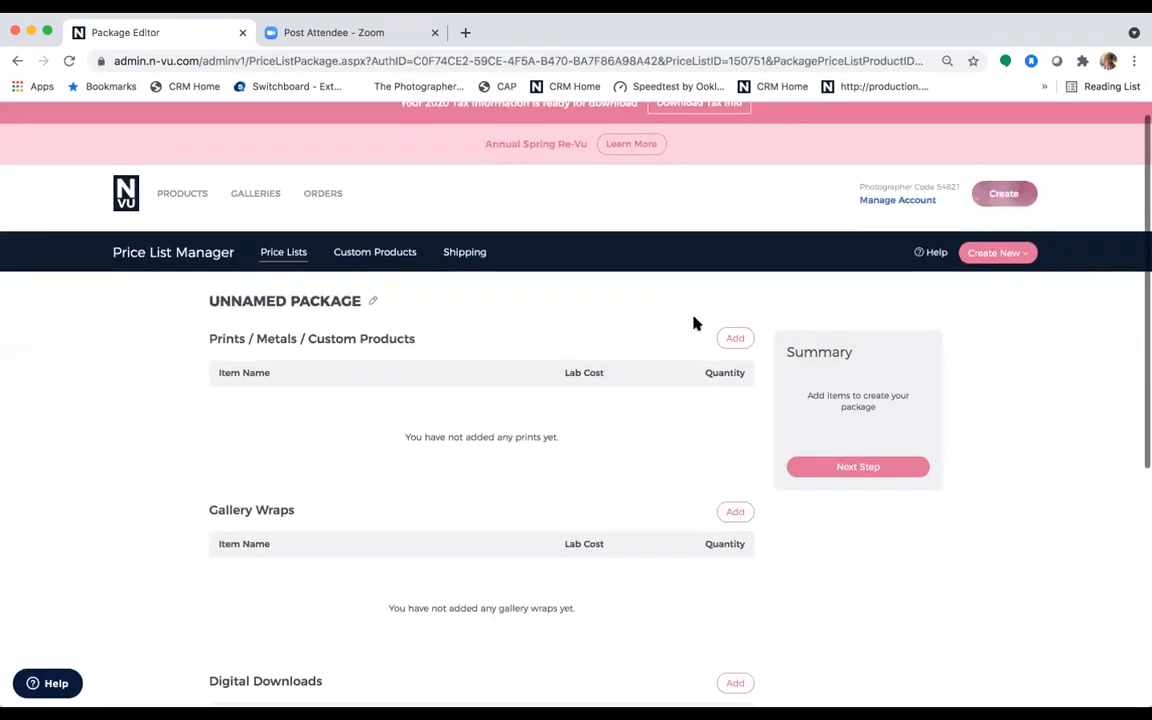
{"action": "scroll", "coordinate": [692, 321], "scroll_direction": "up", "scroll_amount": 1}
{"action": "left_click", "coordinate": [17, 61]}
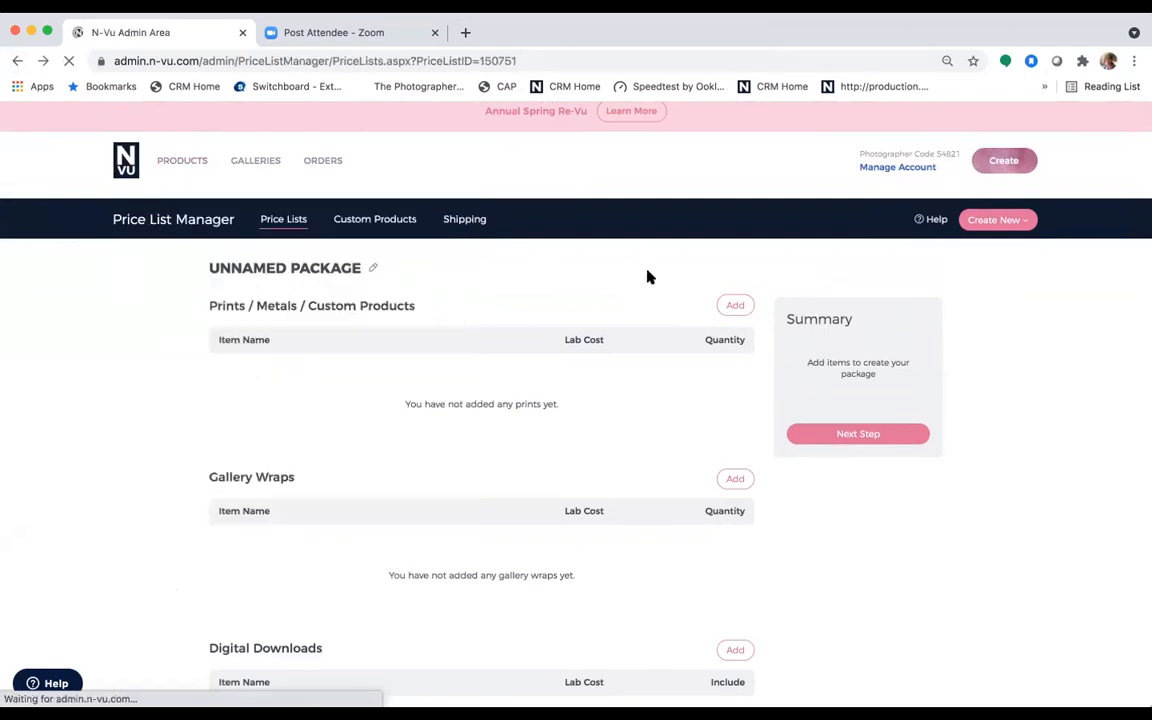
Add the pro Signature Package to the price list's custom Packages category and save the selection.
{"action": "scroll", "coordinate": [782, 367], "scroll_direction": "down", "scroll_amount": 10}
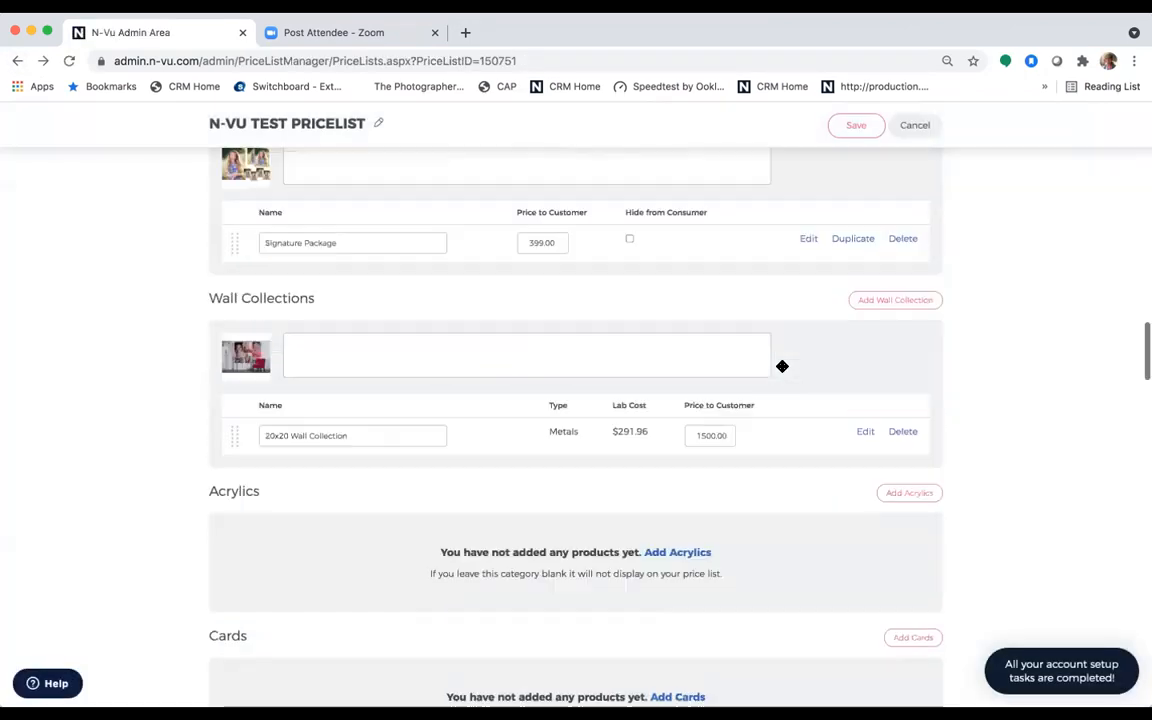
{"action": "scroll", "coordinate": [782, 371], "scroll_direction": "down", "scroll_amount": 9}
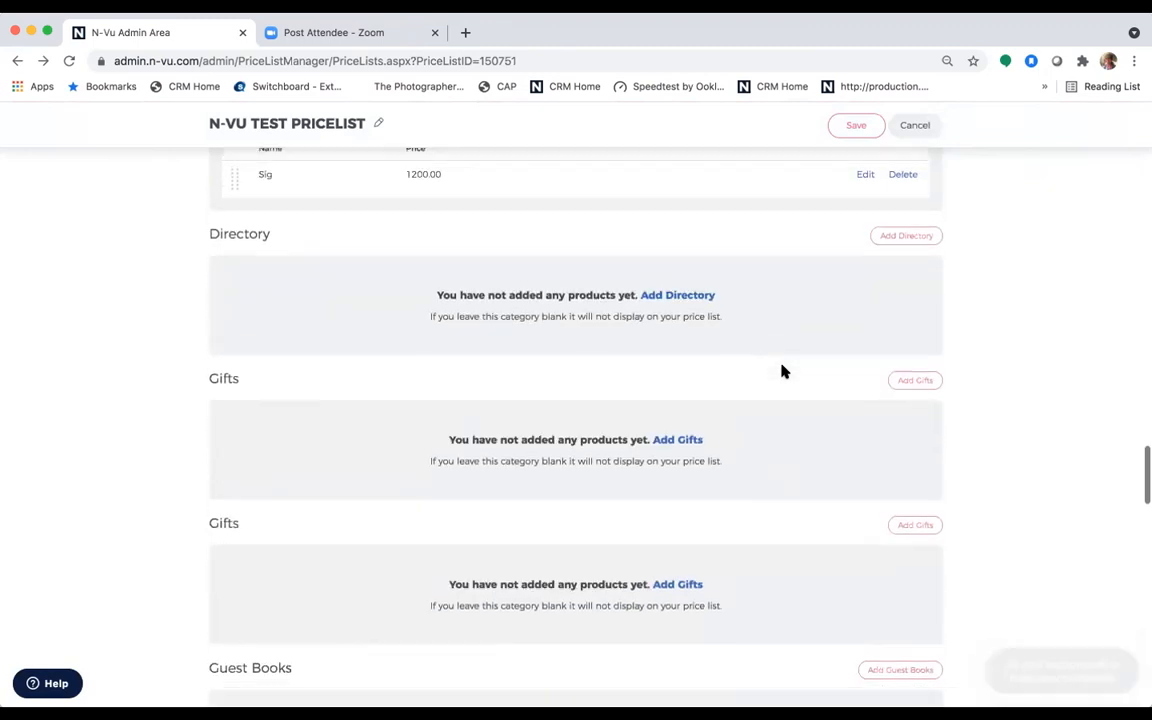
{"action": "scroll", "coordinate": [782, 371], "scroll_direction": "down", "scroll_amount": 4}
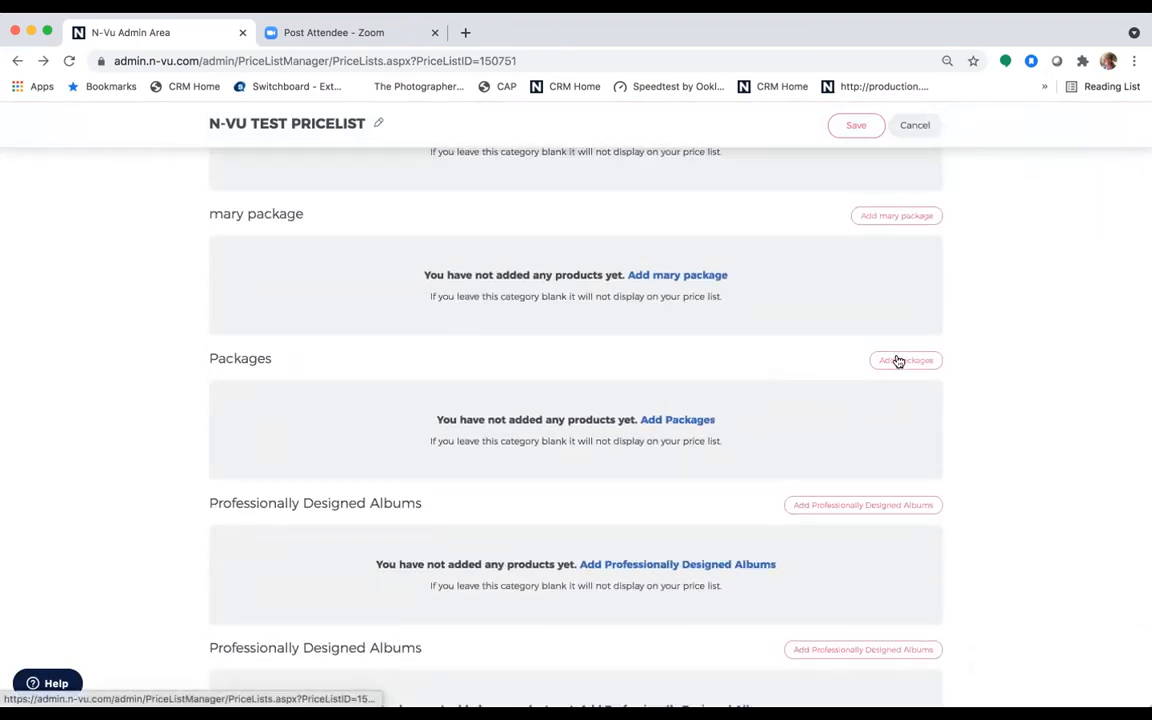
{"action": "left_click", "coordinate": [899, 361]}
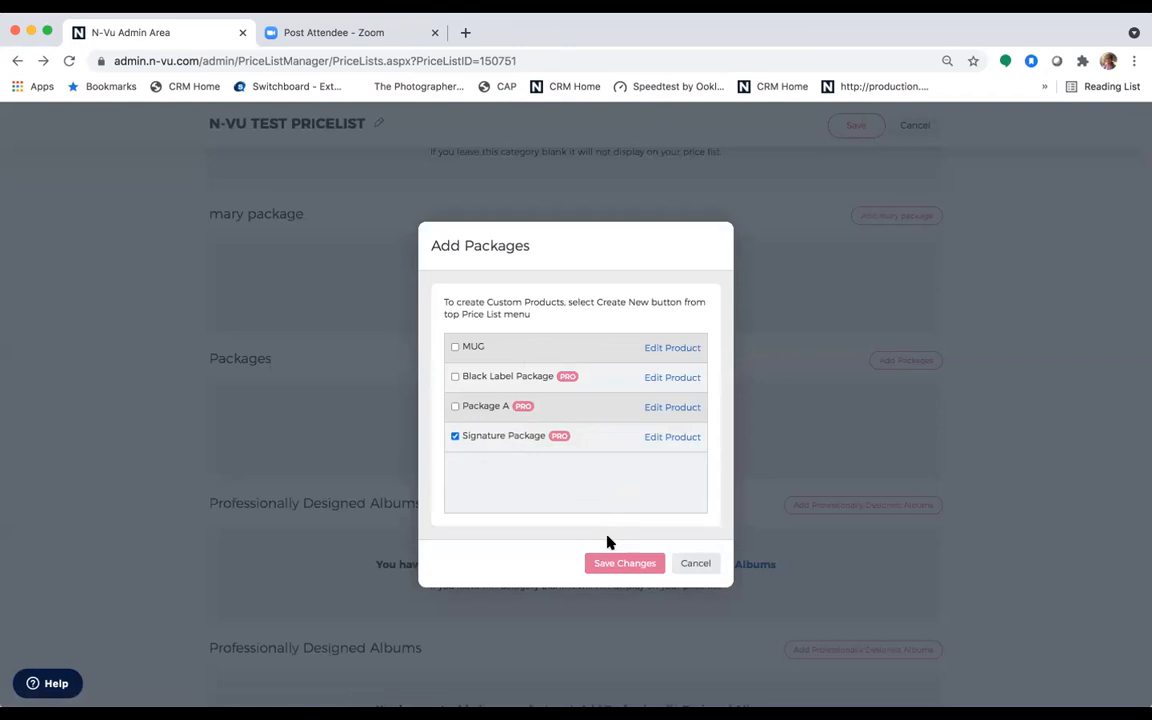
{"action": "left_click", "coordinate": [610, 564]}
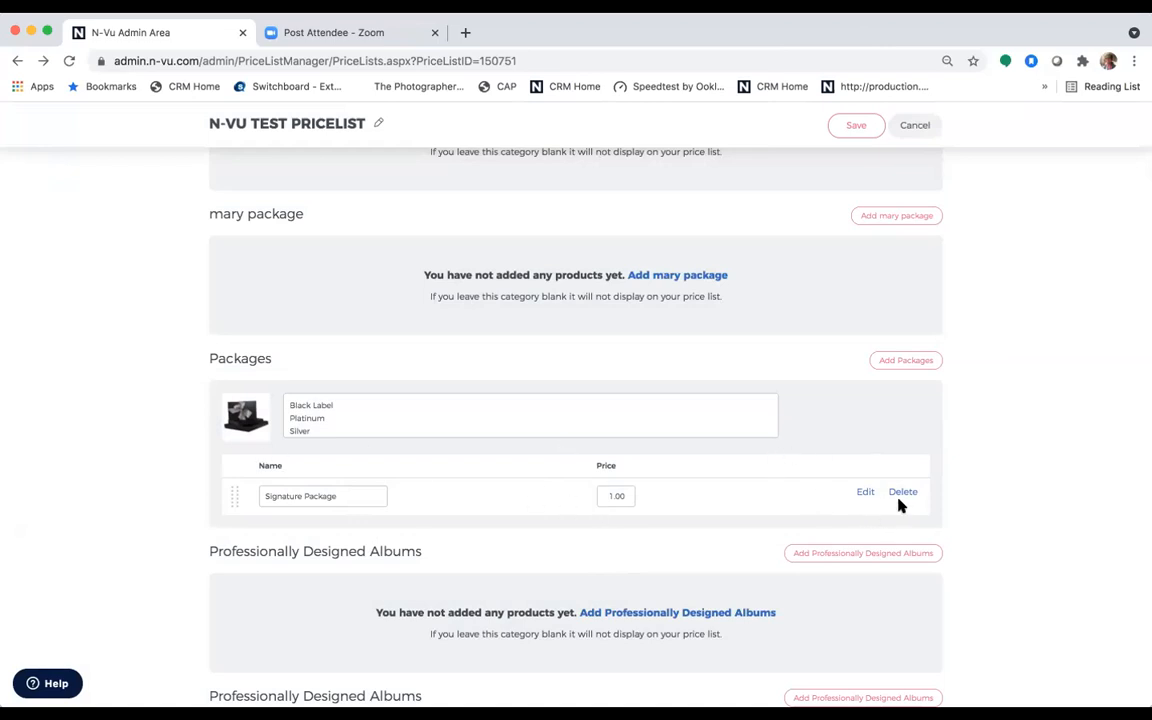
Review the Signature Package entry under Packages and save the N-Vu Test Pricelist.
{"action": "scroll", "coordinate": [900, 505], "scroll_direction": "down", "scroll_amount": 1}
{"action": "scroll", "coordinate": [900, 505], "scroll_direction": "up", "scroll_amount": 2}
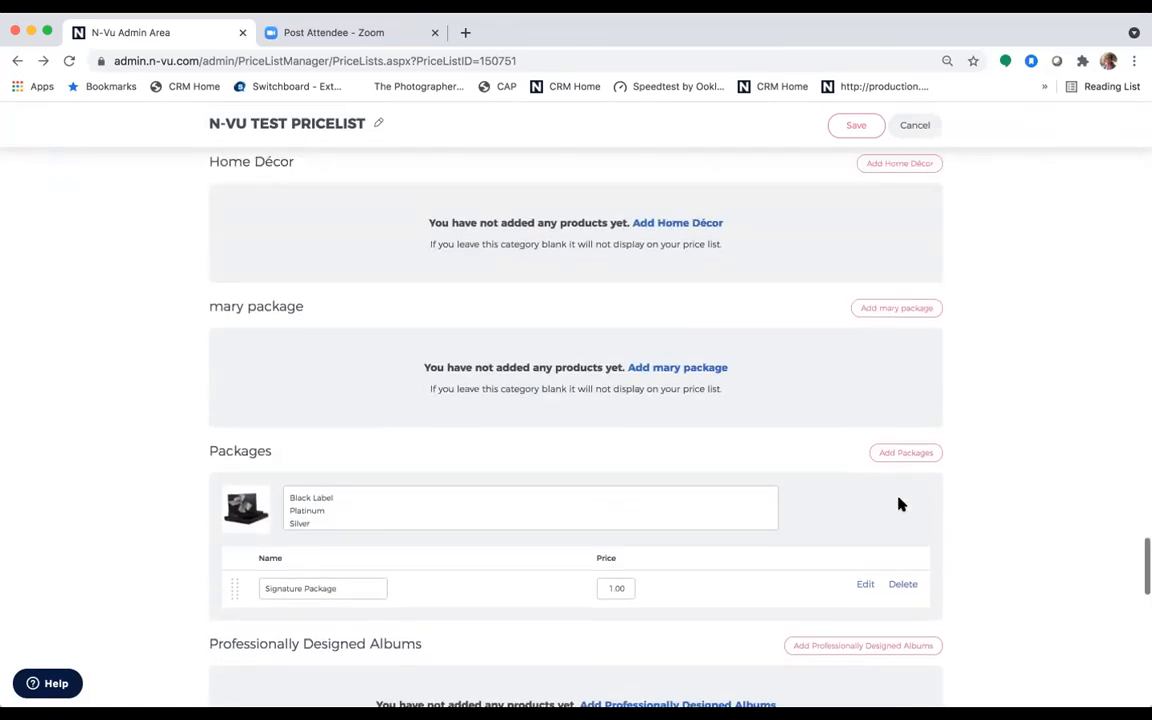
{"action": "scroll", "coordinate": [900, 505], "scroll_direction": "down", "scroll_amount": 1}
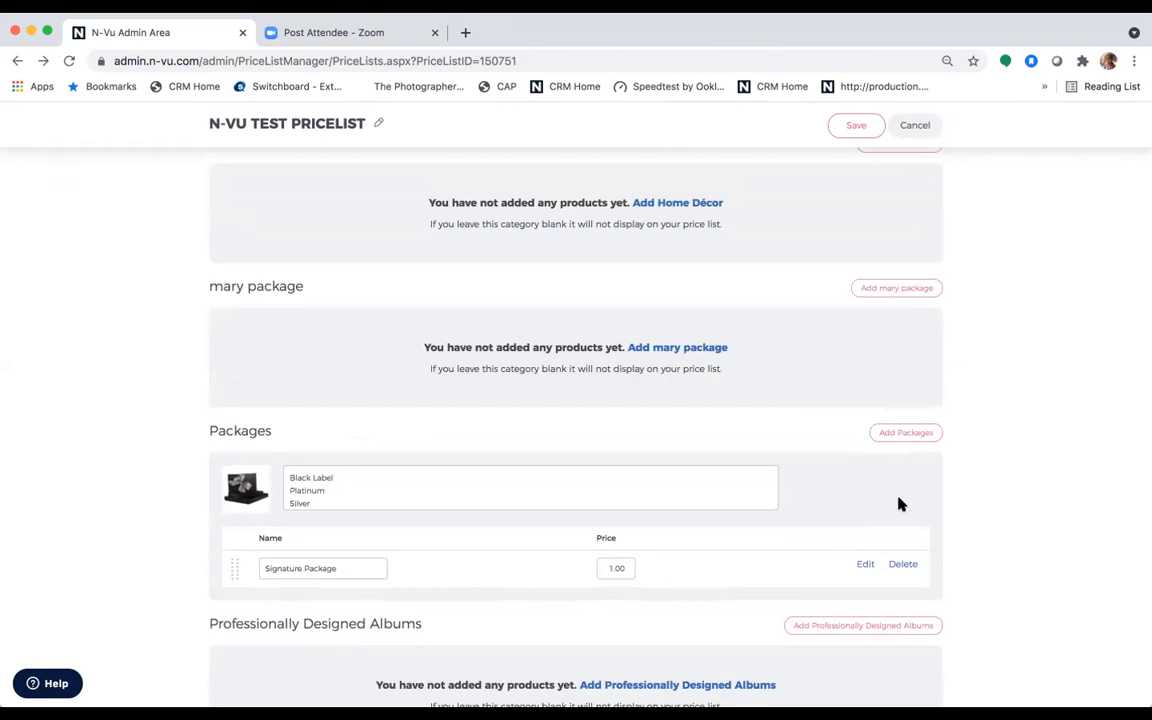
{"action": "scroll", "coordinate": [900, 505], "scroll_direction": "up", "scroll_amount": 2}
{"action": "left_click", "coordinate": [848, 127]}
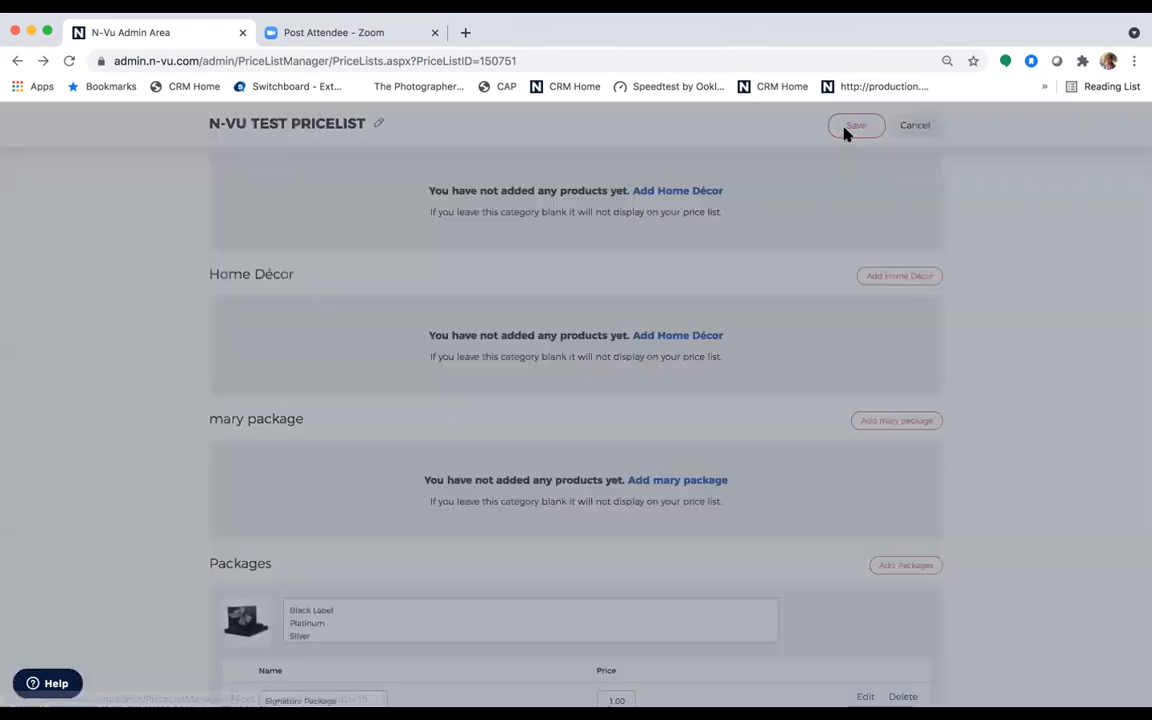
{"action": "left_click", "coordinate": [659, 459]}
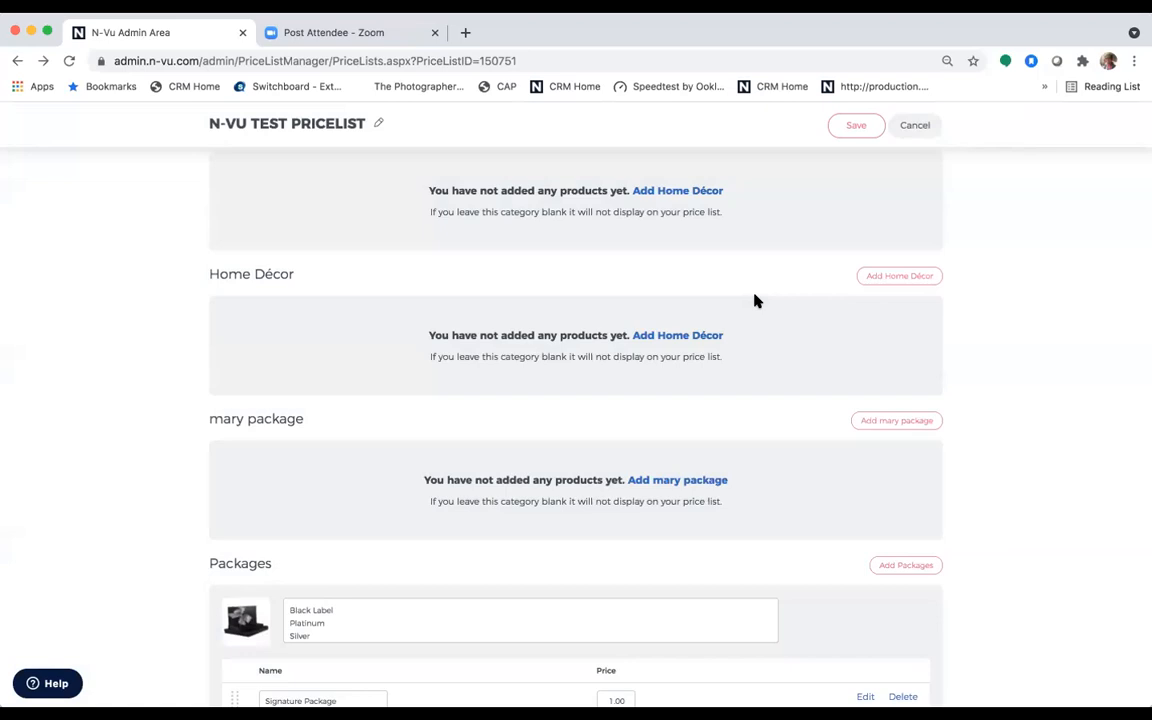
{"action": "scroll", "coordinate": [755, 301], "scroll_direction": "up", "scroll_amount": 10}
{"action": "scroll", "coordinate": [755, 301], "scroll_direction": "up", "scroll_amount": 15}
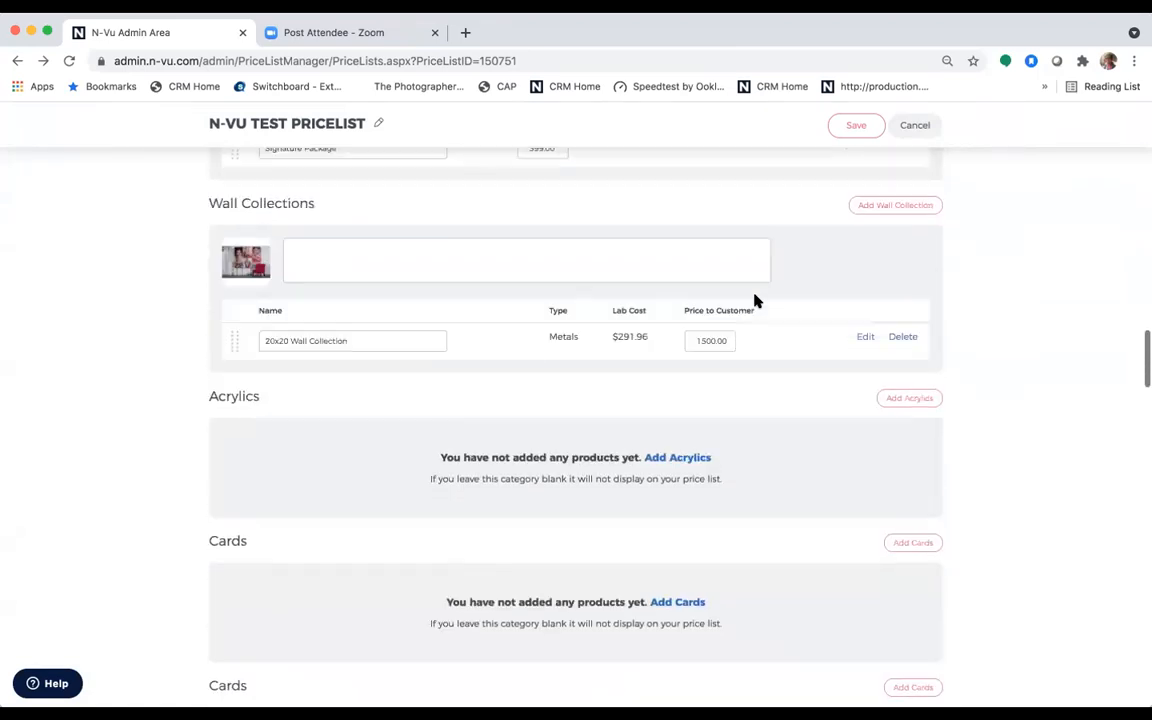
Leave the N-Vu Test Pricelist and open the list of custom products.
{"action": "scroll", "coordinate": [755, 298], "scroll_direction": "up", "scroll_amount": 10}
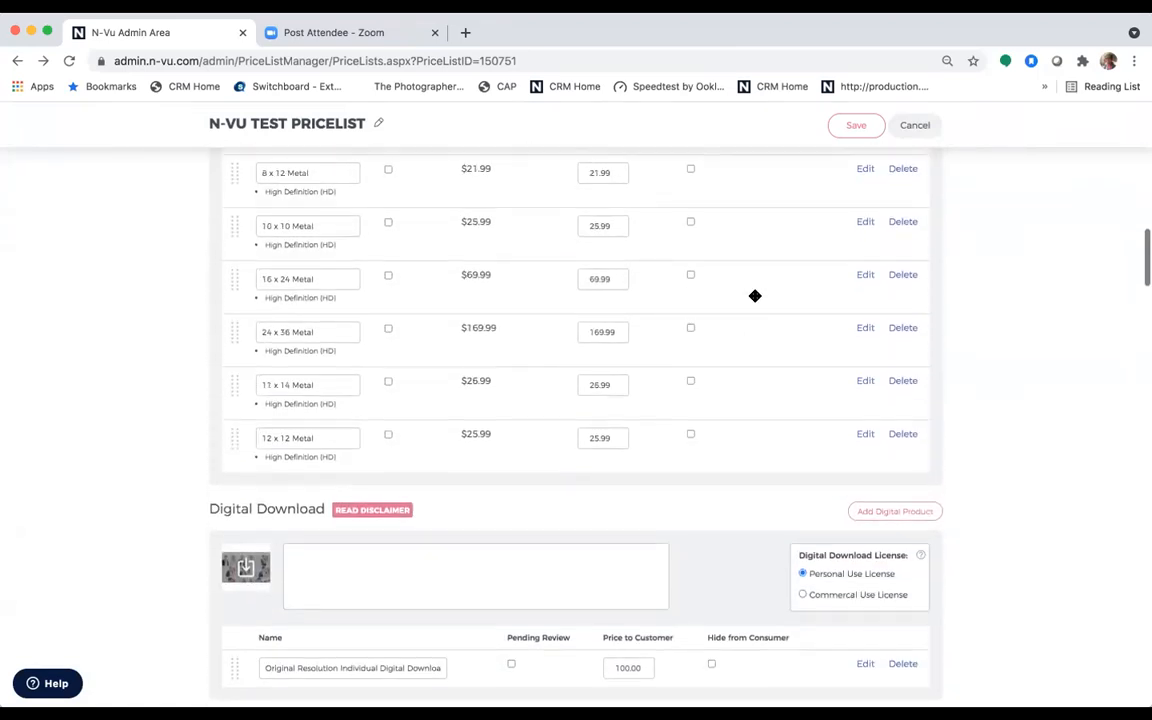
{"action": "scroll", "coordinate": [755, 301], "scroll_direction": "up", "scroll_amount": 8}
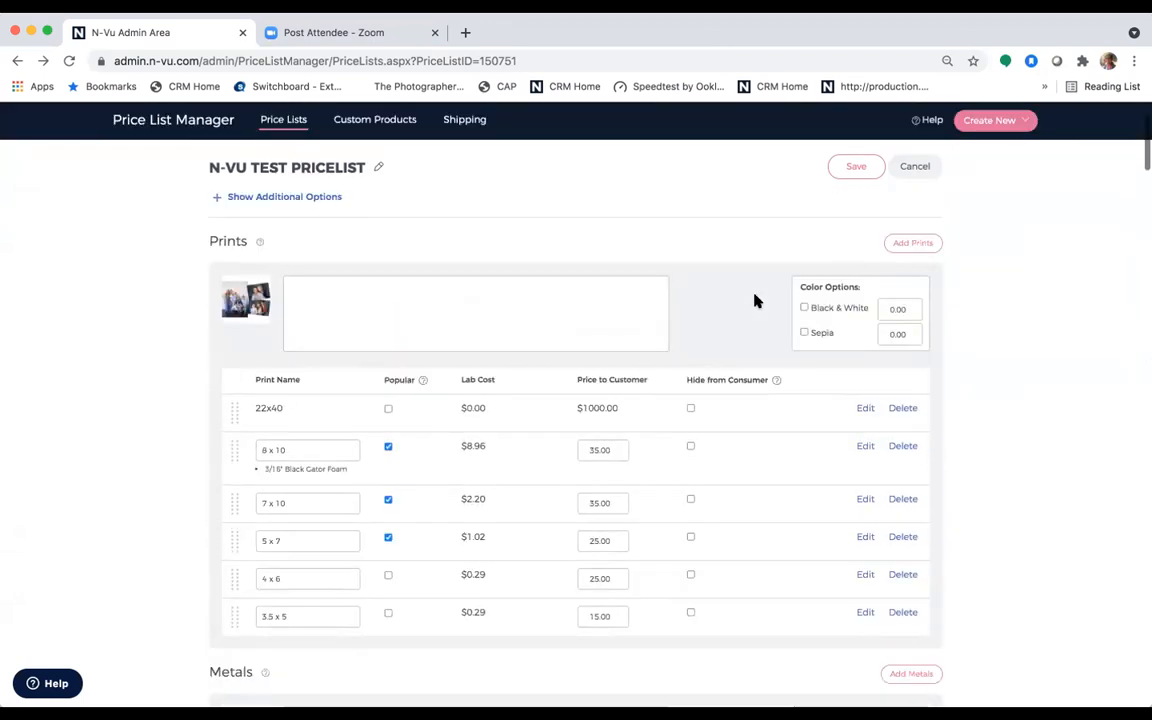
{"action": "left_click", "coordinate": [391, 212]}
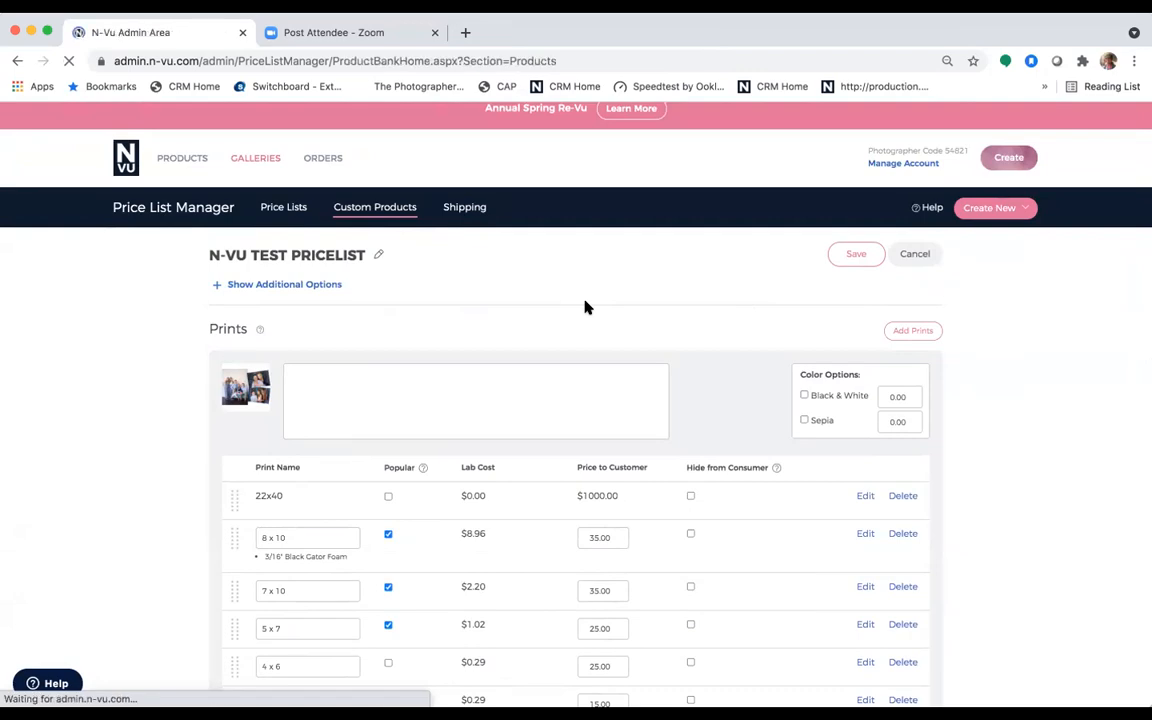
Duplicate the Signature Package product in the custom Packages category.
{"action": "scroll", "coordinate": [643, 485], "scroll_direction": "down", "scroll_amount": 10}
{"action": "scroll", "coordinate": [643, 487], "scroll_direction": "down", "scroll_amount": 15}
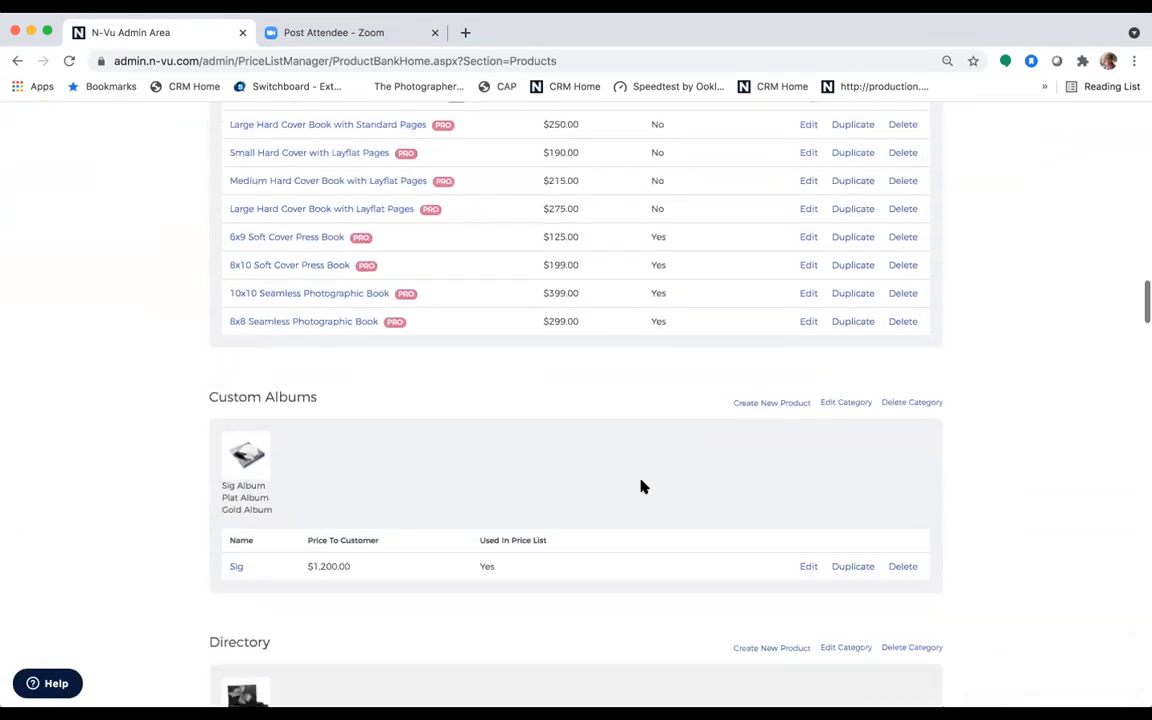
{"action": "scroll", "coordinate": [643, 487], "scroll_direction": "down", "scroll_amount": 5}
{"action": "scroll", "coordinate": [643, 487], "scroll_direction": "down", "scroll_amount": 2}
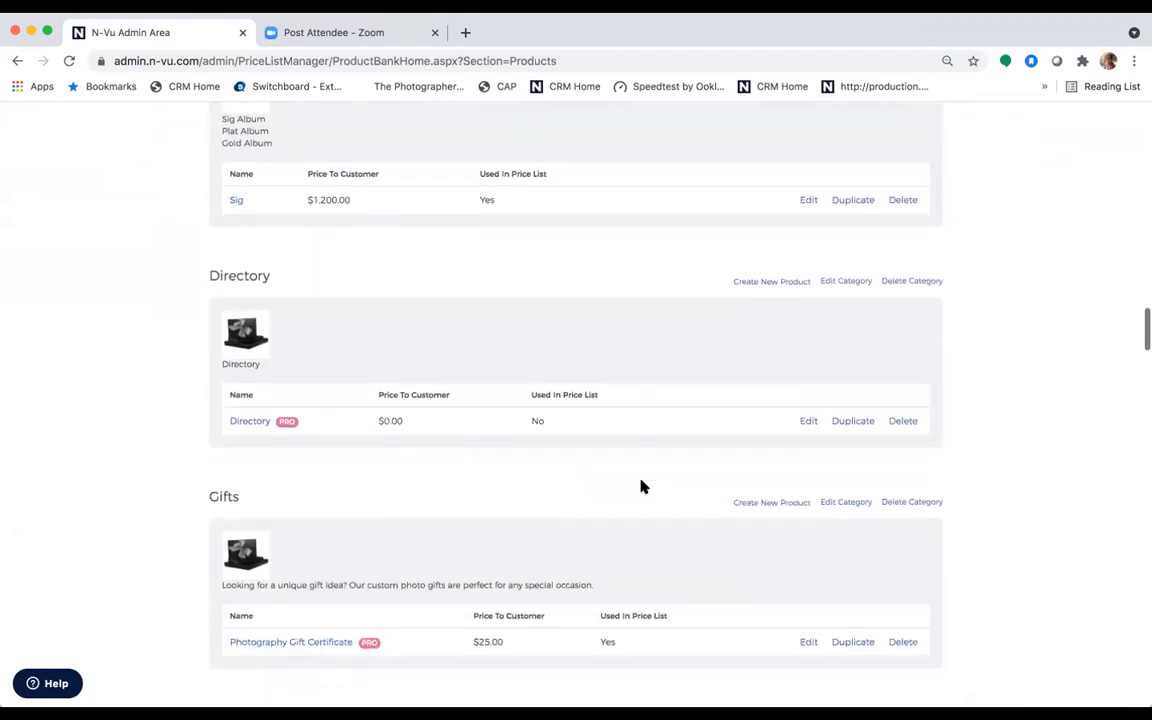
{"action": "scroll", "coordinate": [643, 487], "scroll_direction": "up", "scroll_amount": 3}
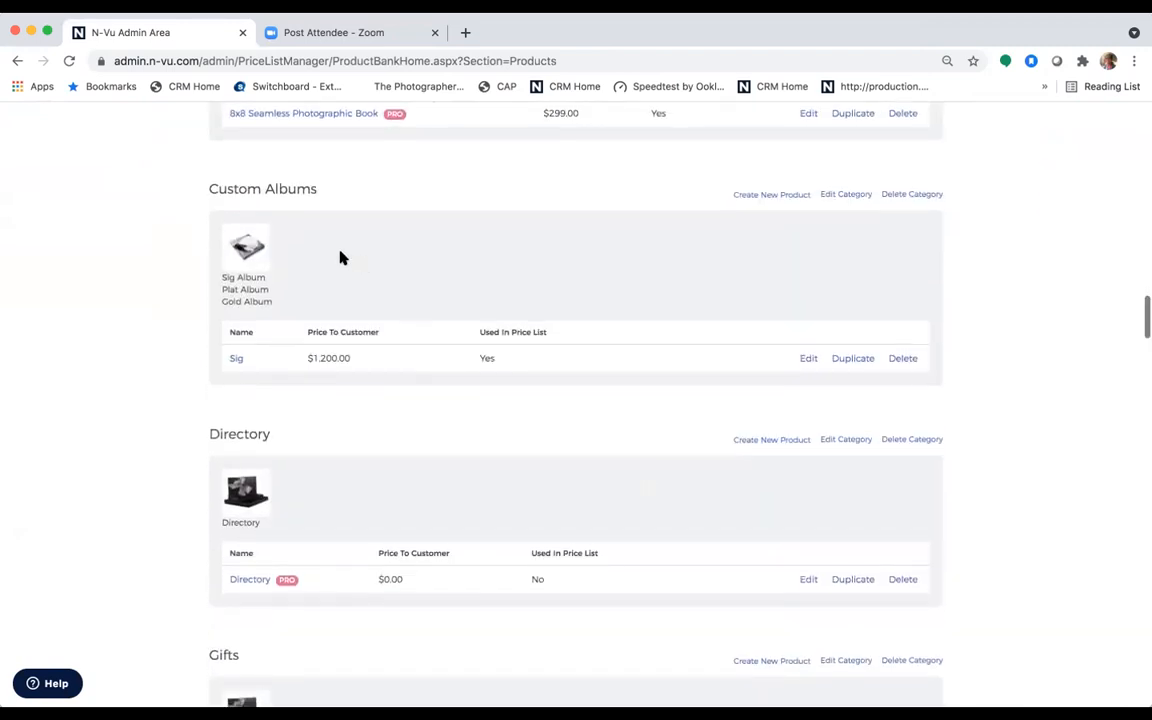
{"action": "scroll", "coordinate": [674, 335], "scroll_direction": "down", "scroll_amount": 10}
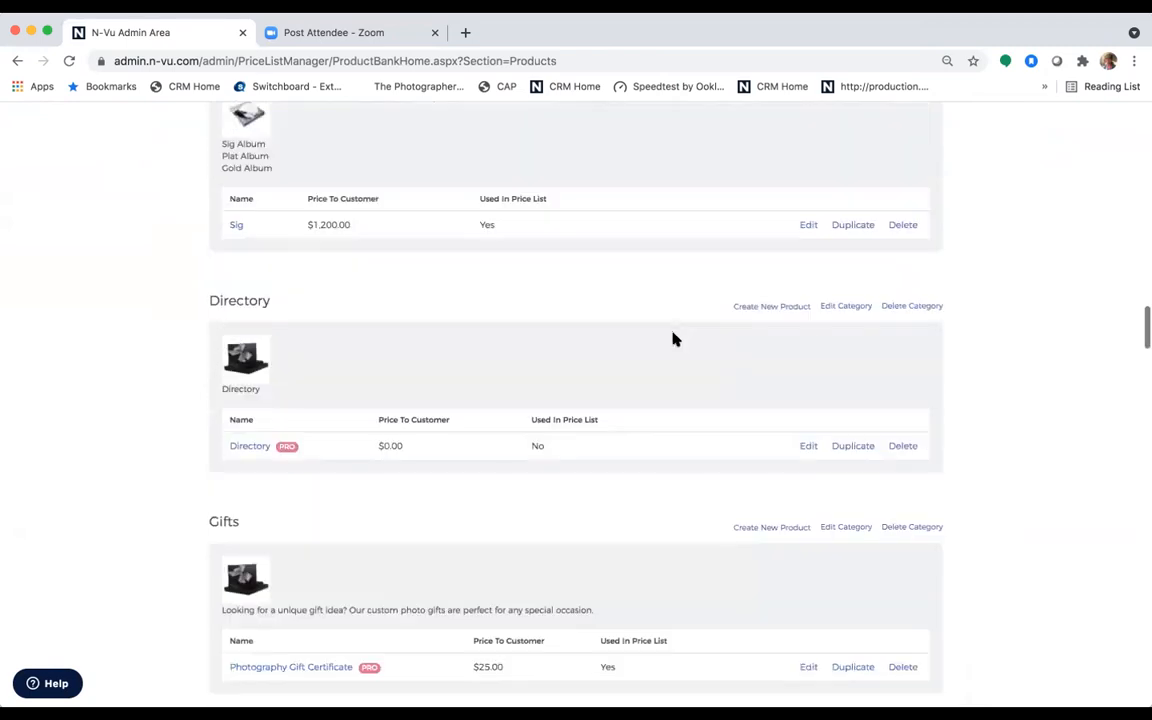
{"action": "scroll", "coordinate": [674, 331], "scroll_direction": "down", "scroll_amount": 15}
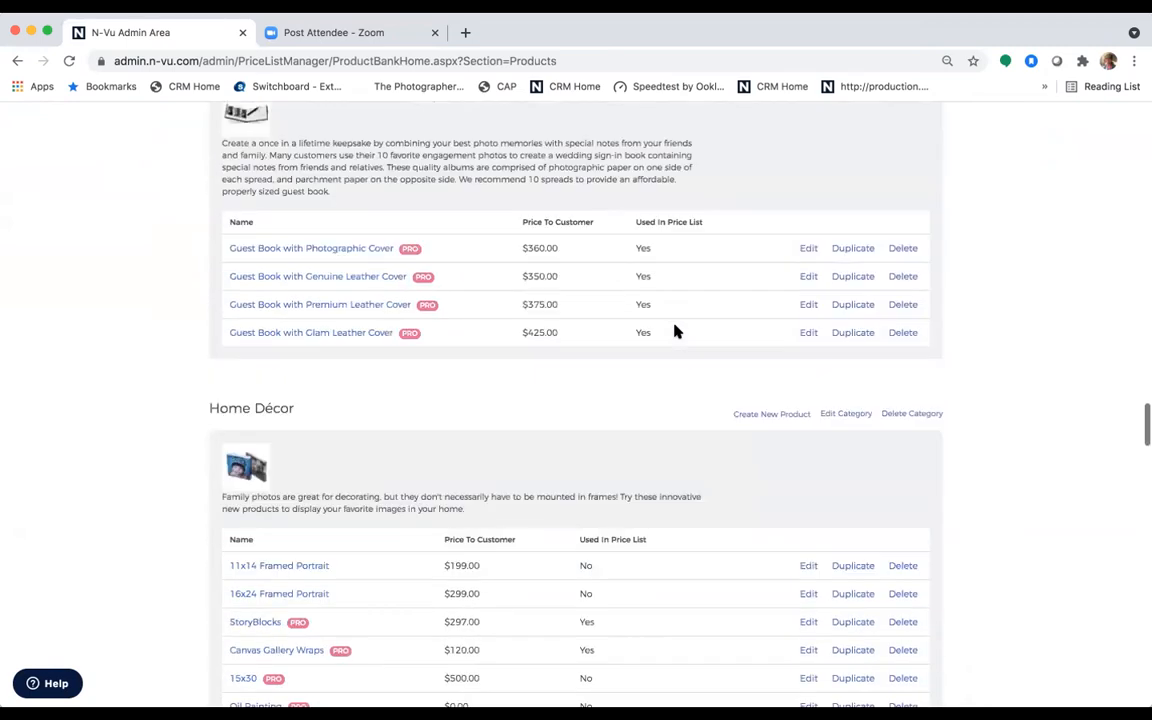
{"action": "scroll", "coordinate": [674, 331], "scroll_direction": "down", "scroll_amount": 6}
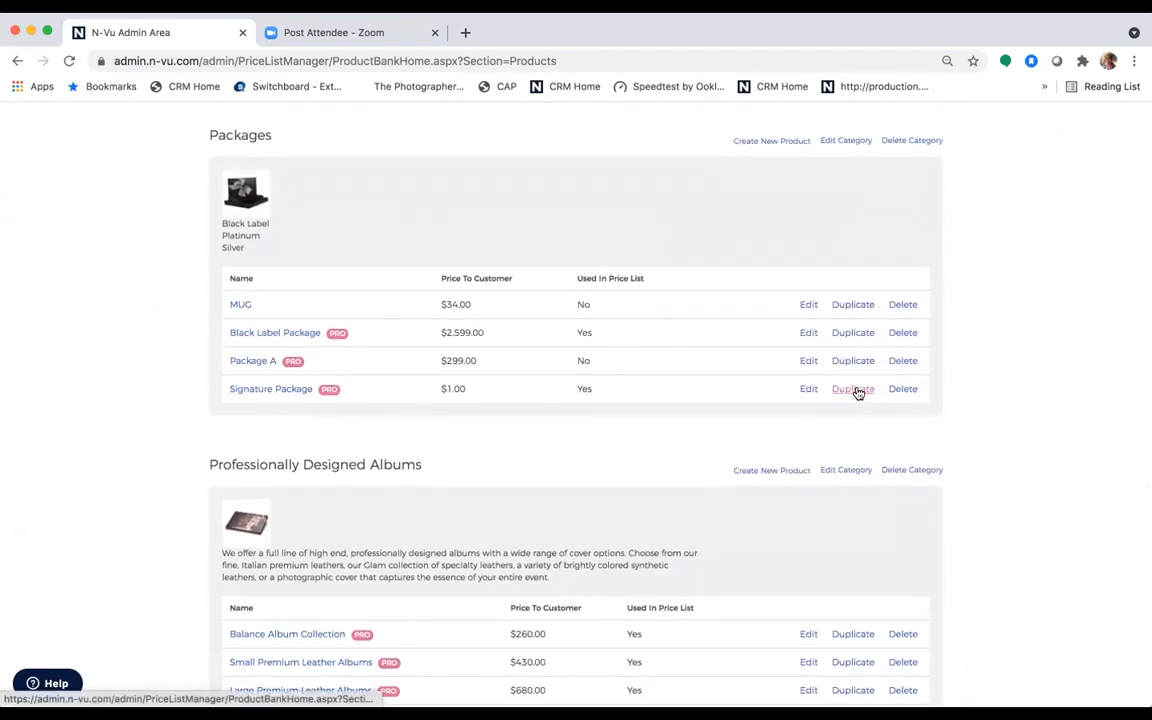
{"action": "scroll", "coordinate": [858, 394], "scroll_direction": "down", "scroll_amount": 3}
{"action": "scroll", "coordinate": [858, 394], "scroll_direction": "up", "scroll_amount": 3}
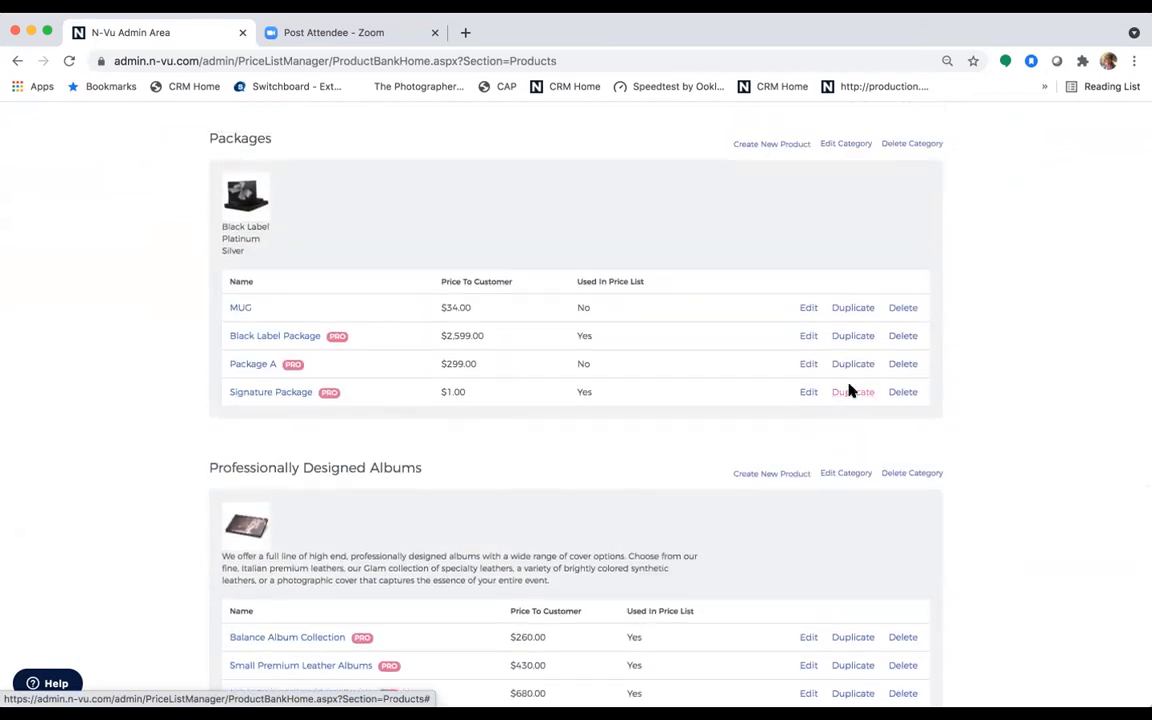
{"action": "left_click", "coordinate": [848, 391]}
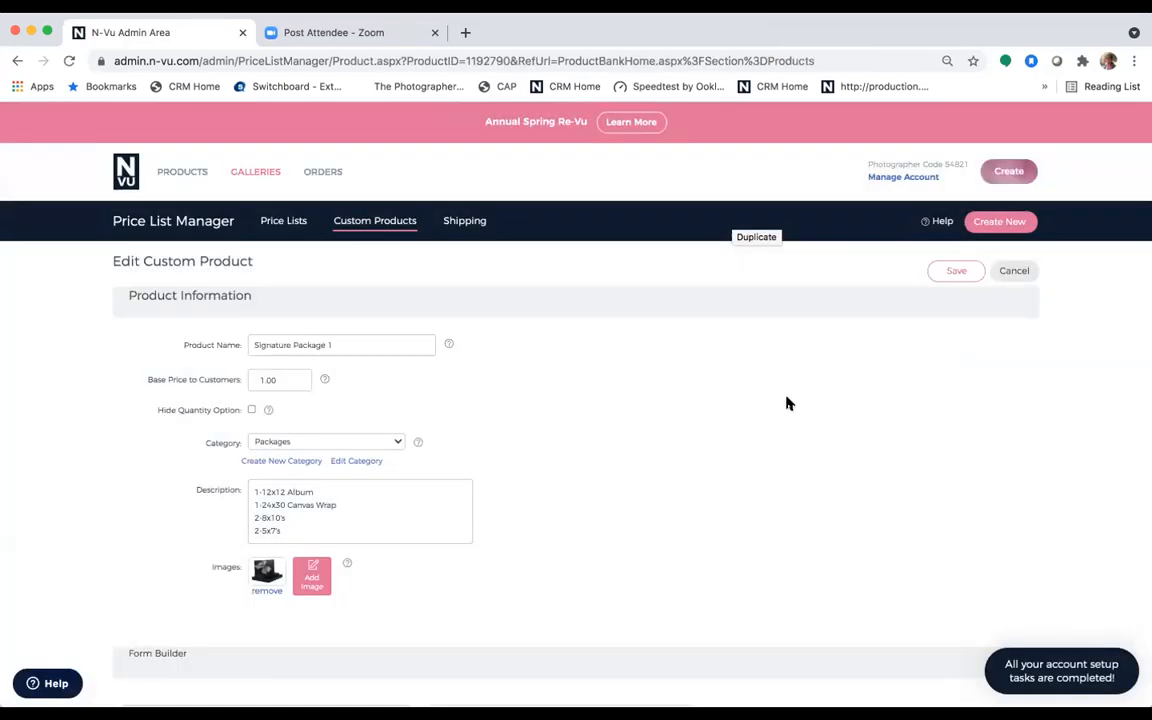
Rename the duplicated product Plat Package 1 and set its base price to customers to 2000.00.
{"action": "scroll", "coordinate": [607, 447], "scroll_direction": "down", "scroll_amount": 3}
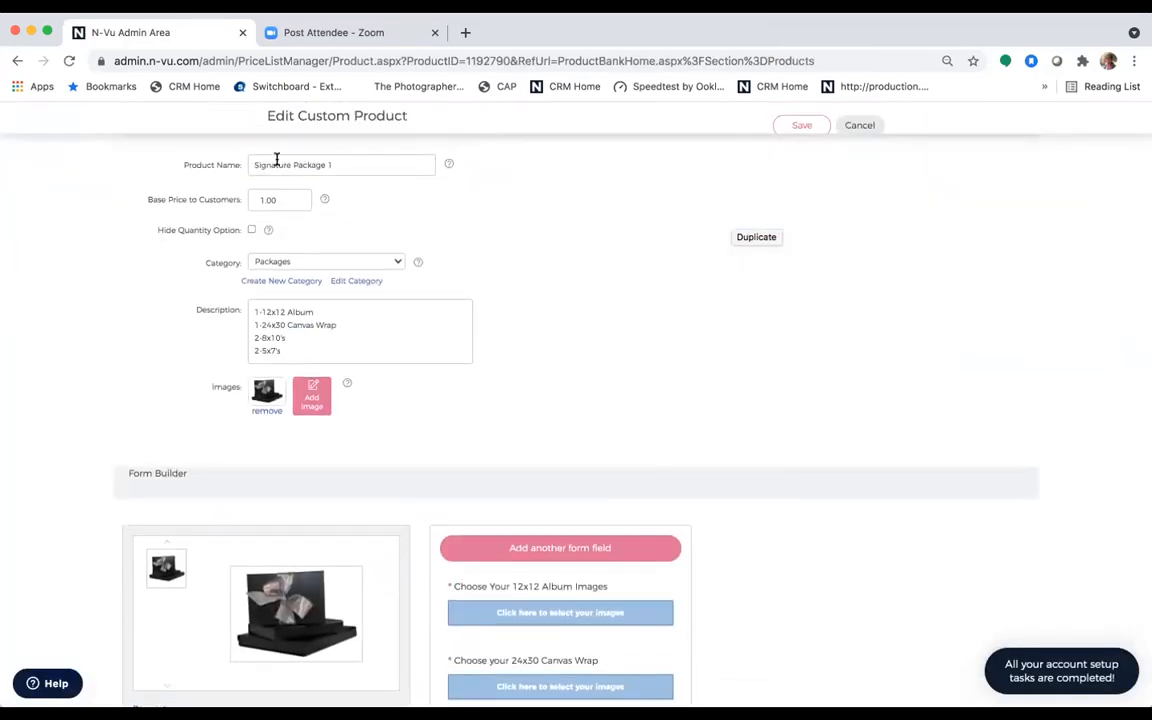
{"action": "left_click_drag", "start_coordinate": [290, 165], "coordinate": [228, 168]}
{"action": "type", "text": "Plai"}
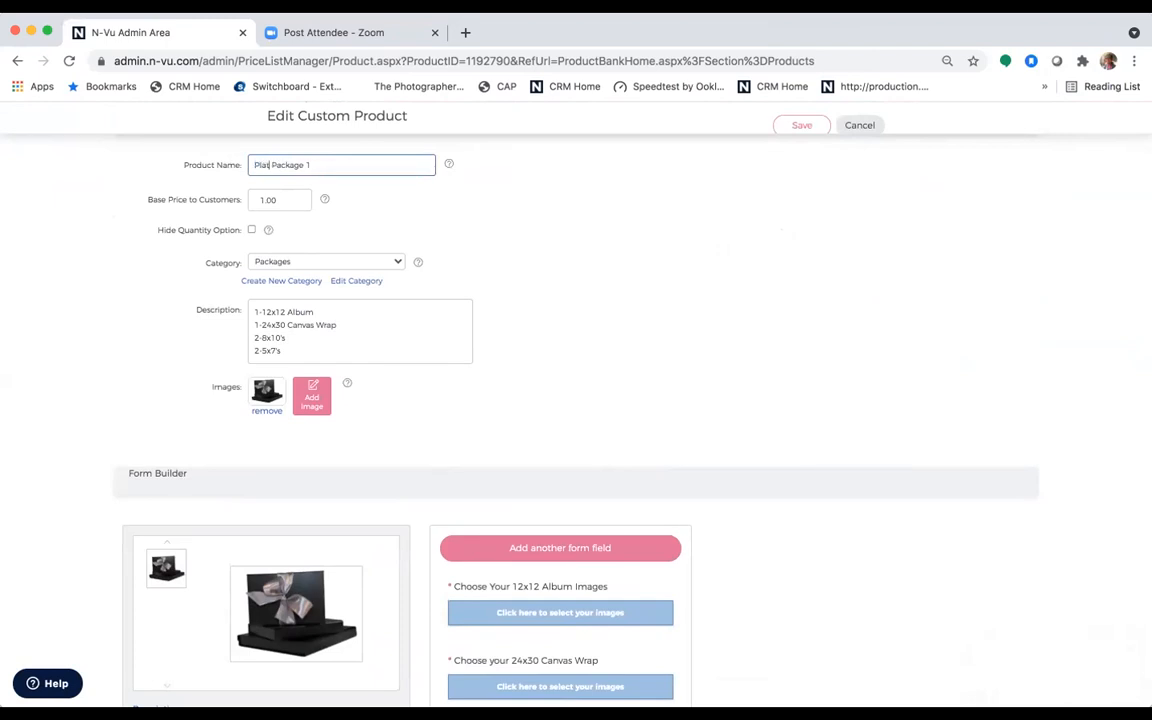
{"action": "left_click", "coordinate": [280, 200]}
{"action": "left_click_drag", "start_coordinate": [269, 198], "coordinate": [196, 195]}
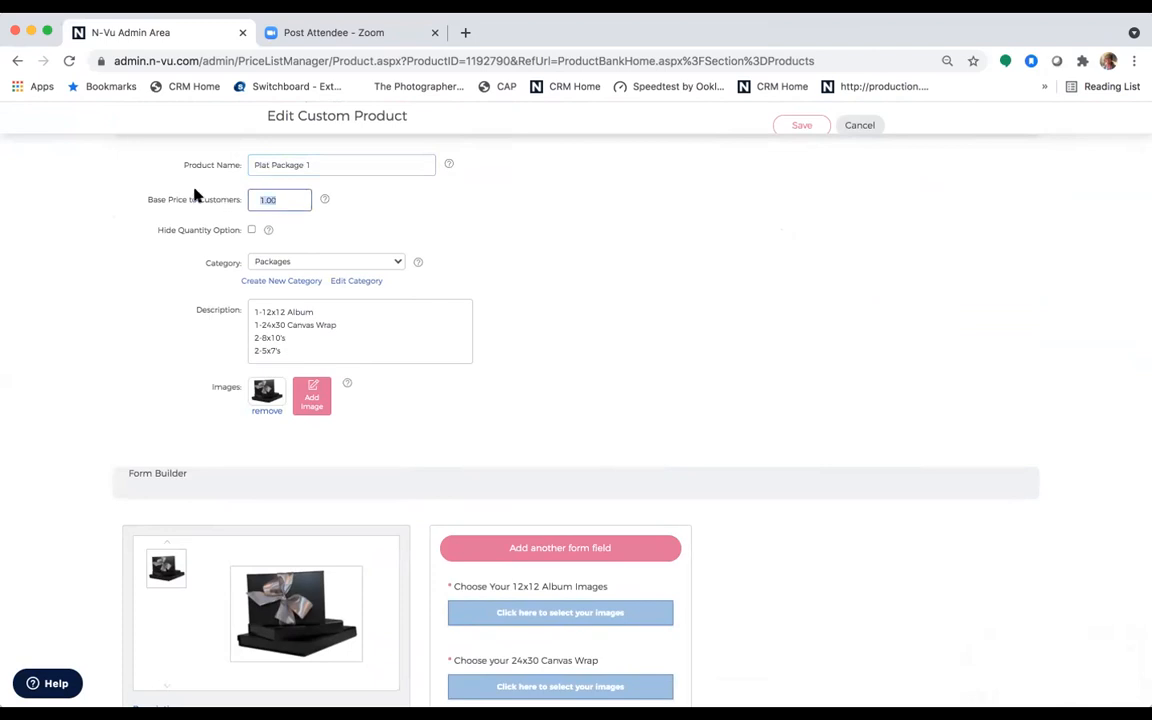
{"action": "type", "text": "2000.00"}
Change the package description to list 1-3x40 Canvas Wrap, 4-8x10's and 4-5x7's.
{"action": "scroll", "coordinate": [427, 319], "scroll_direction": "down", "scroll_amount": 1}
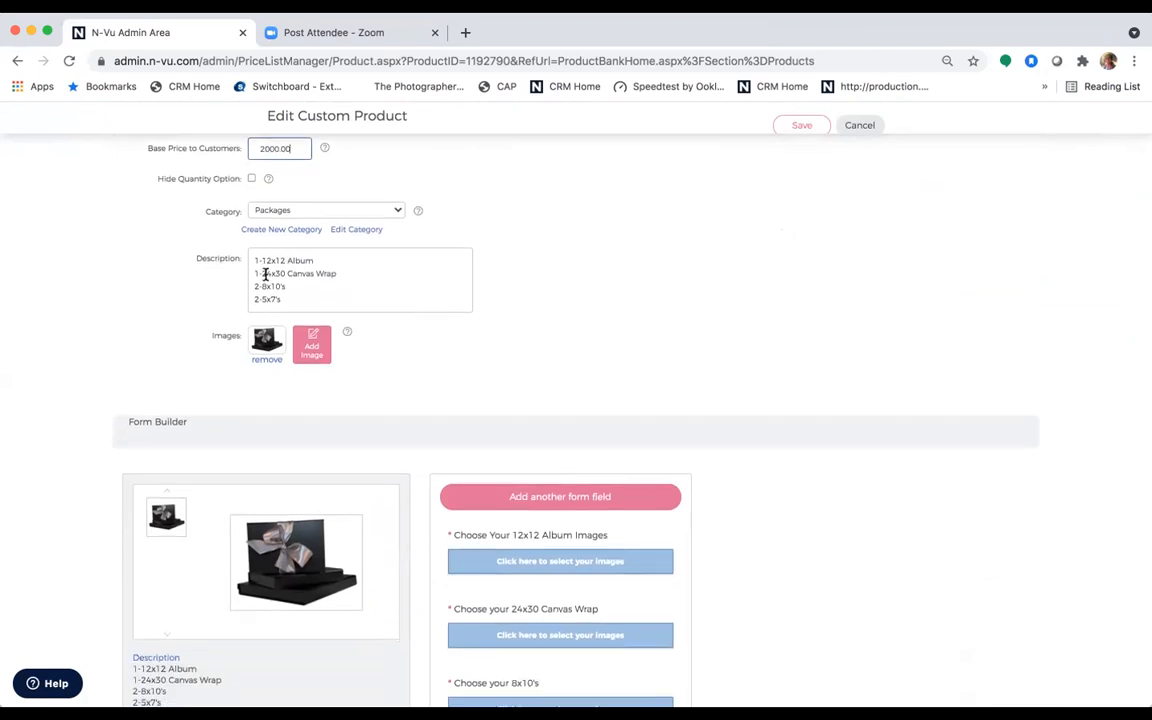
{"action": "left_click_drag", "start_coordinate": [261, 273], "coordinate": [271, 273]}
{"action": "type", "text": "3"}
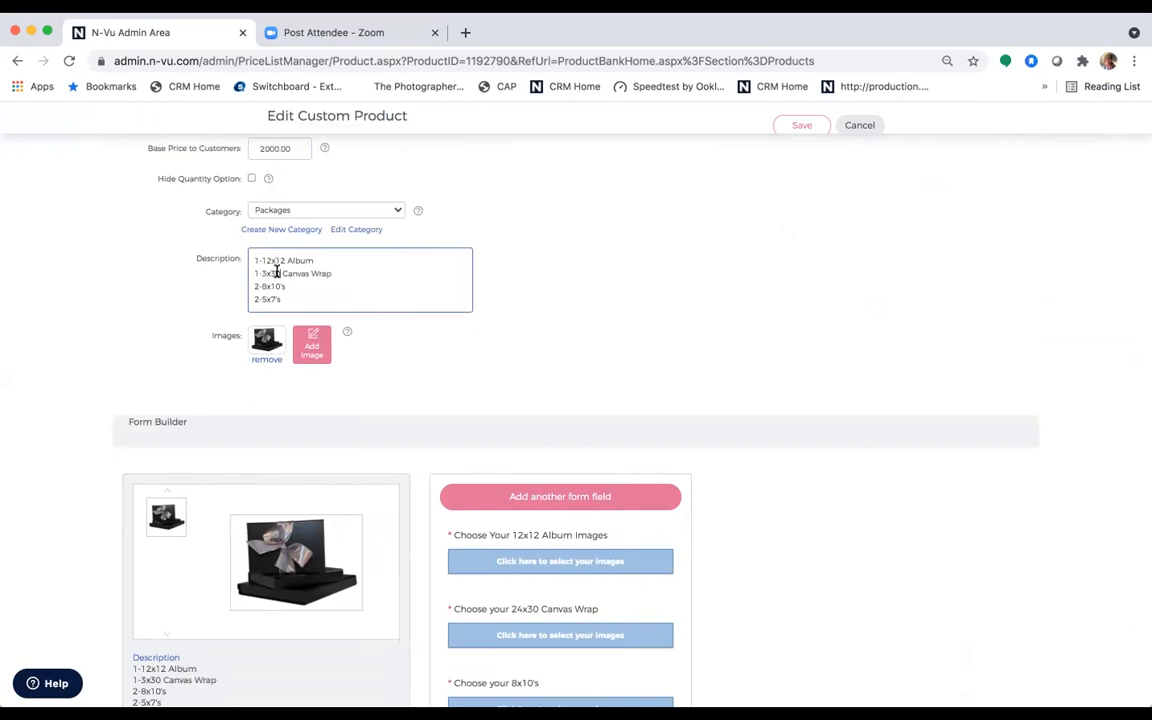
{"action": "left_click_drag", "start_coordinate": [269, 272], "coordinate": [278, 272]}
{"action": "type", "text": "40"}
{"action": "type", "text": "4"}
{"action": "left_click_drag", "start_coordinate": [260, 299], "coordinate": [250, 299]}
{"action": "type", "text": "4"}
Review the form questions of Plat Package 1 and save the custom product.
{"action": "scroll", "coordinate": [390, 295], "scroll_direction": "down", "scroll_amount": 3}
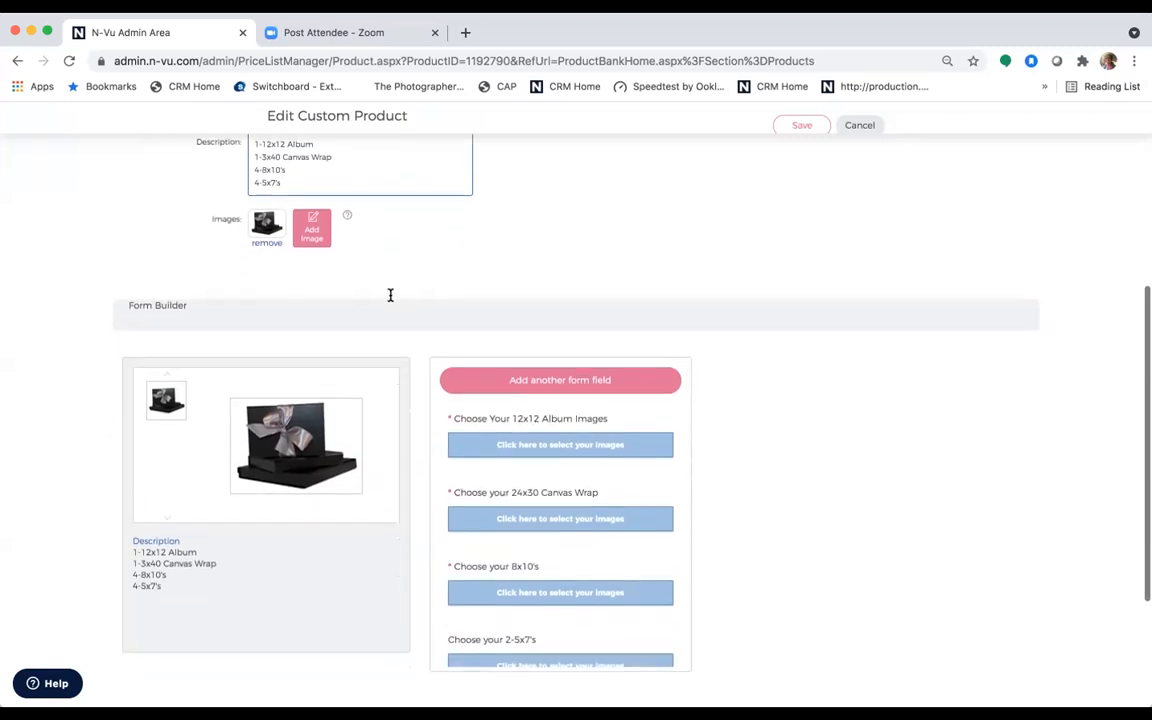
{"action": "scroll", "coordinate": [390, 295], "scroll_direction": "down", "scroll_amount": 3}
{"action": "scroll", "coordinate": [391, 298], "scroll_direction": "up", "scroll_amount": 10}
{"action": "scroll", "coordinate": [392, 300], "scroll_direction": "down", "scroll_amount": 2}
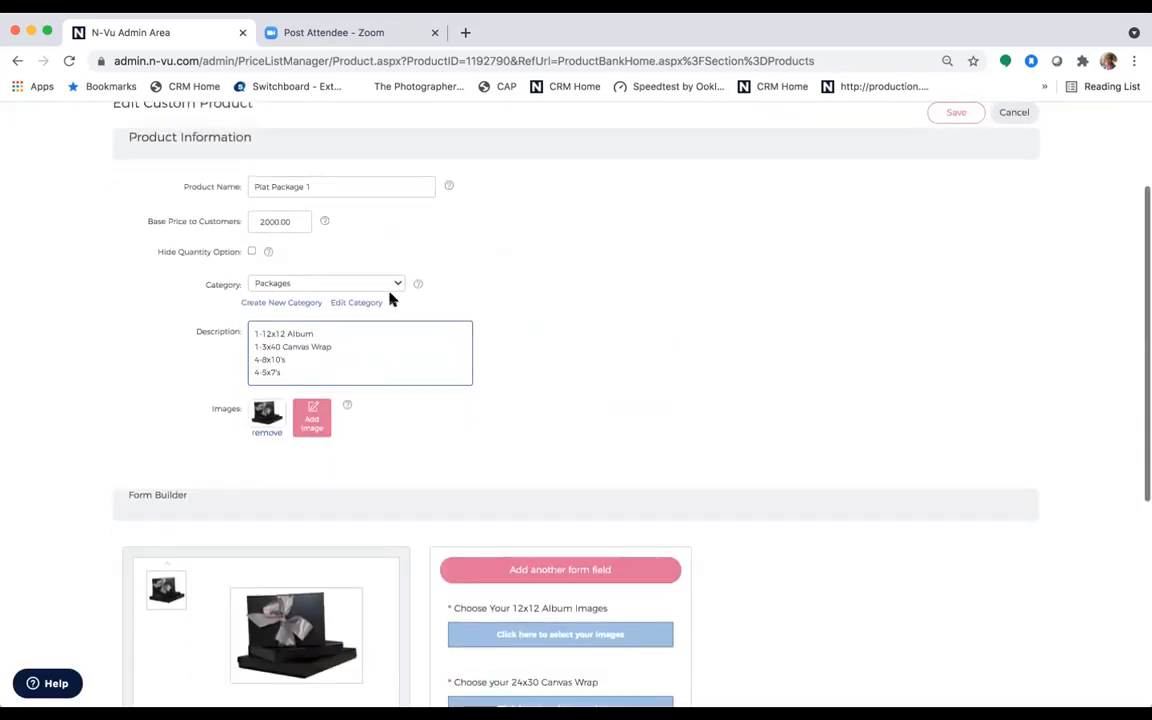
{"action": "scroll", "coordinate": [391, 300], "scroll_direction": "down", "scroll_amount": 5}
{"action": "scroll", "coordinate": [395, 290], "scroll_direction": "up", "scroll_amount": 10}
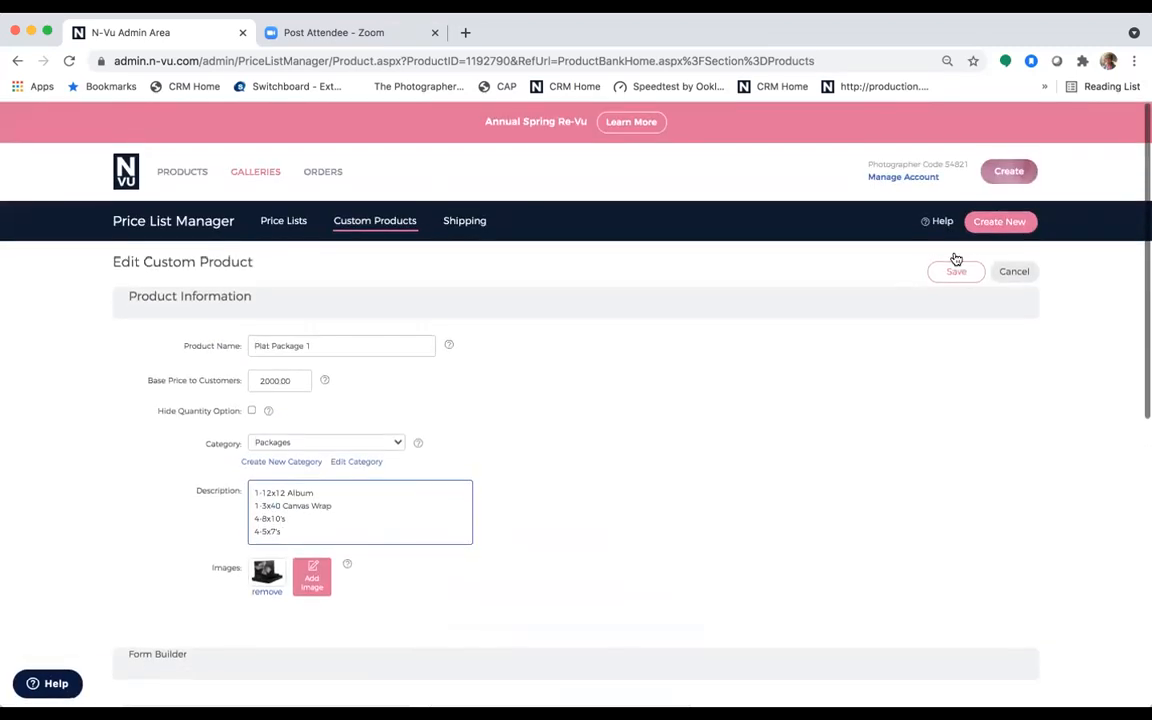
{"action": "left_click", "coordinate": [956, 265]}
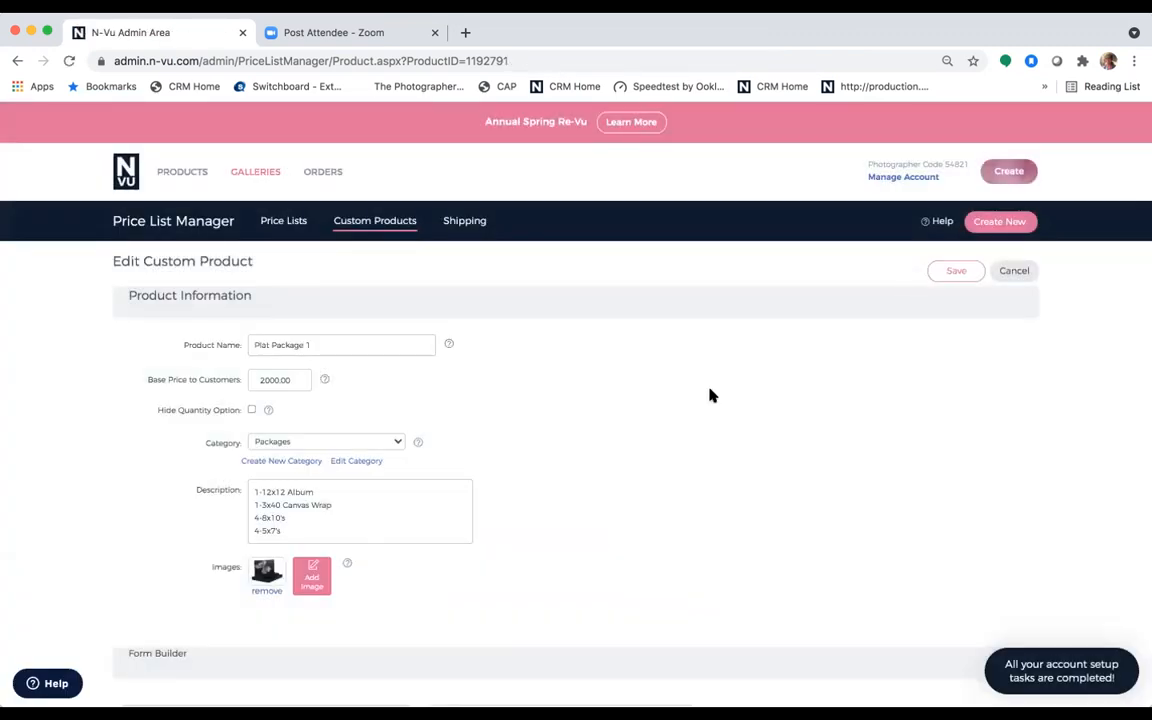
Return to the custom products list and check the Packages category for Plat Package 1.
{"action": "scroll", "coordinate": [712, 396], "scroll_direction": "down", "scroll_amount": 1}
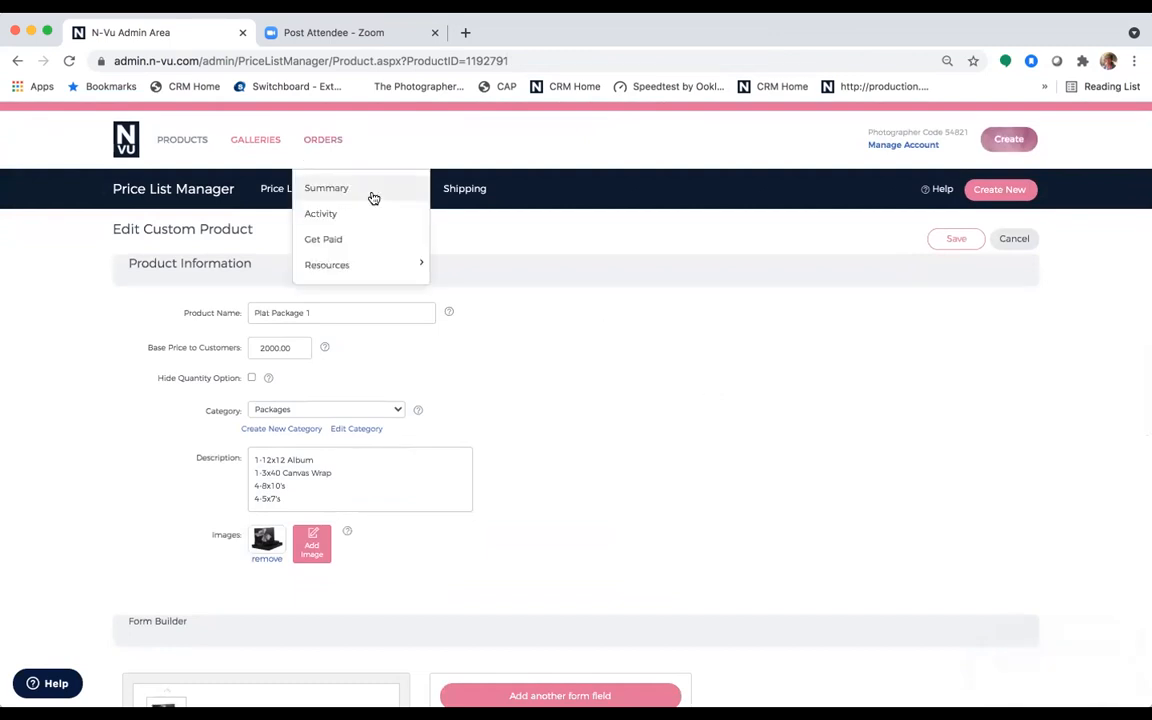
{"action": "left_click", "coordinate": [365, 190]}
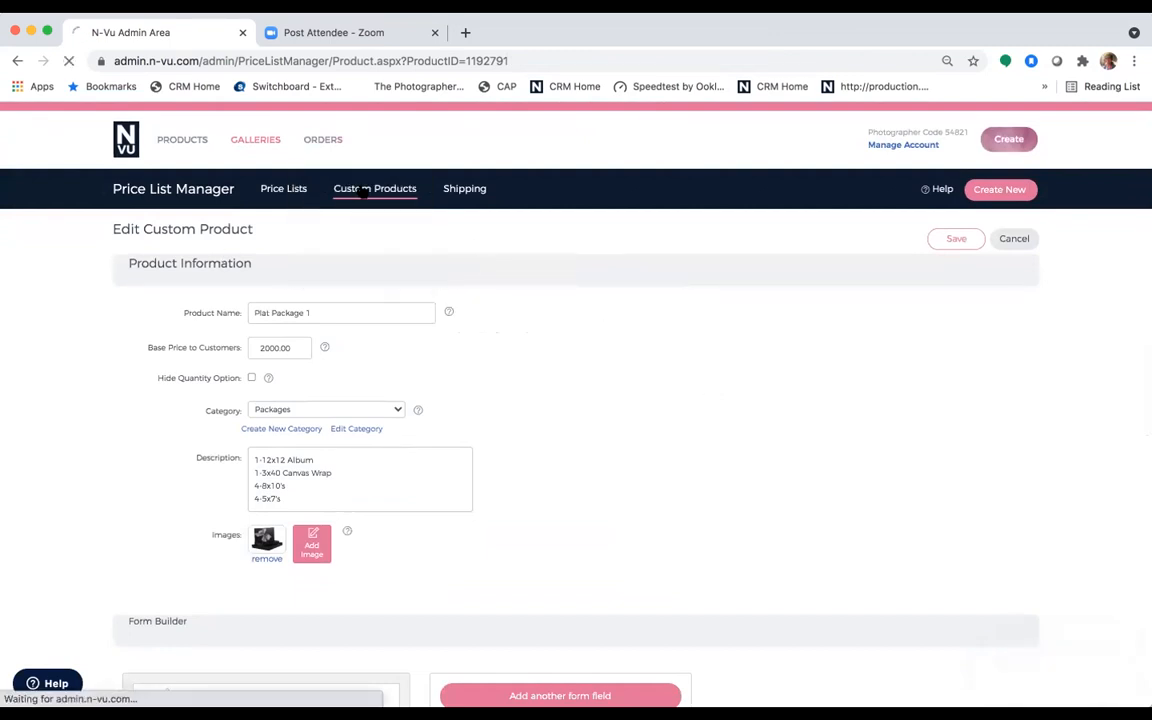
{"action": "scroll", "coordinate": [432, 487], "scroll_direction": "down", "scroll_amount": 10}
{"action": "scroll", "coordinate": [432, 487], "scroll_direction": "down", "scroll_amount": 15}
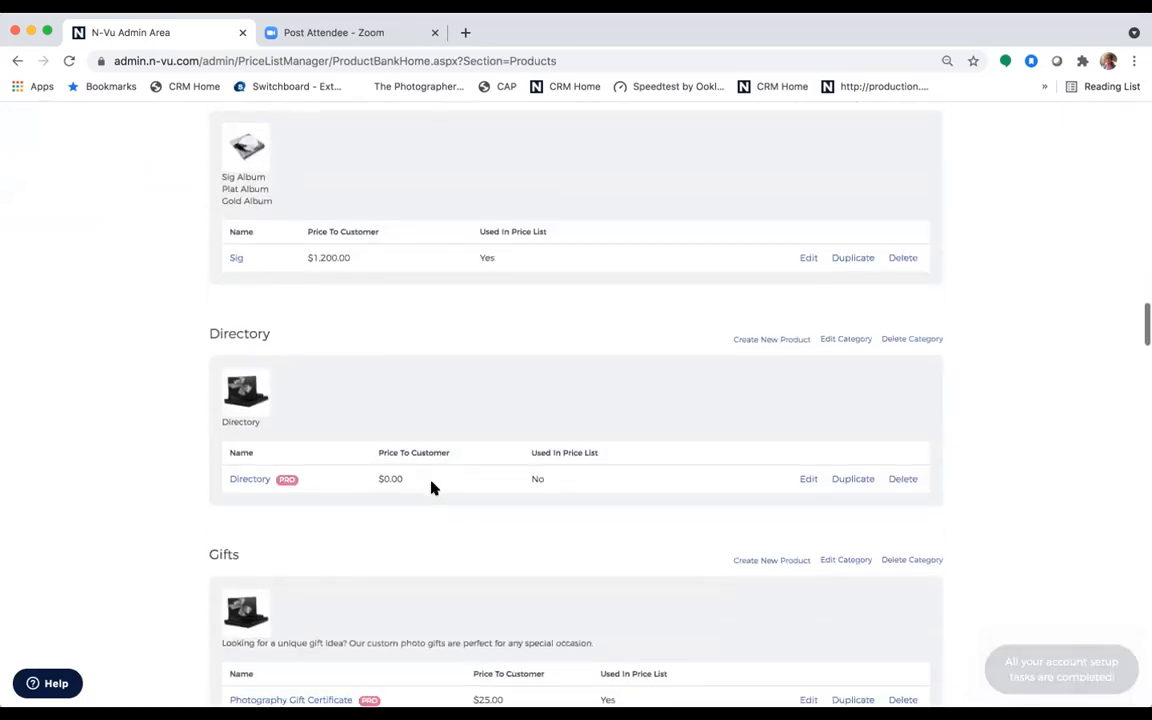
{"action": "scroll", "coordinate": [432, 487], "scroll_direction": "down", "scroll_amount": 12}
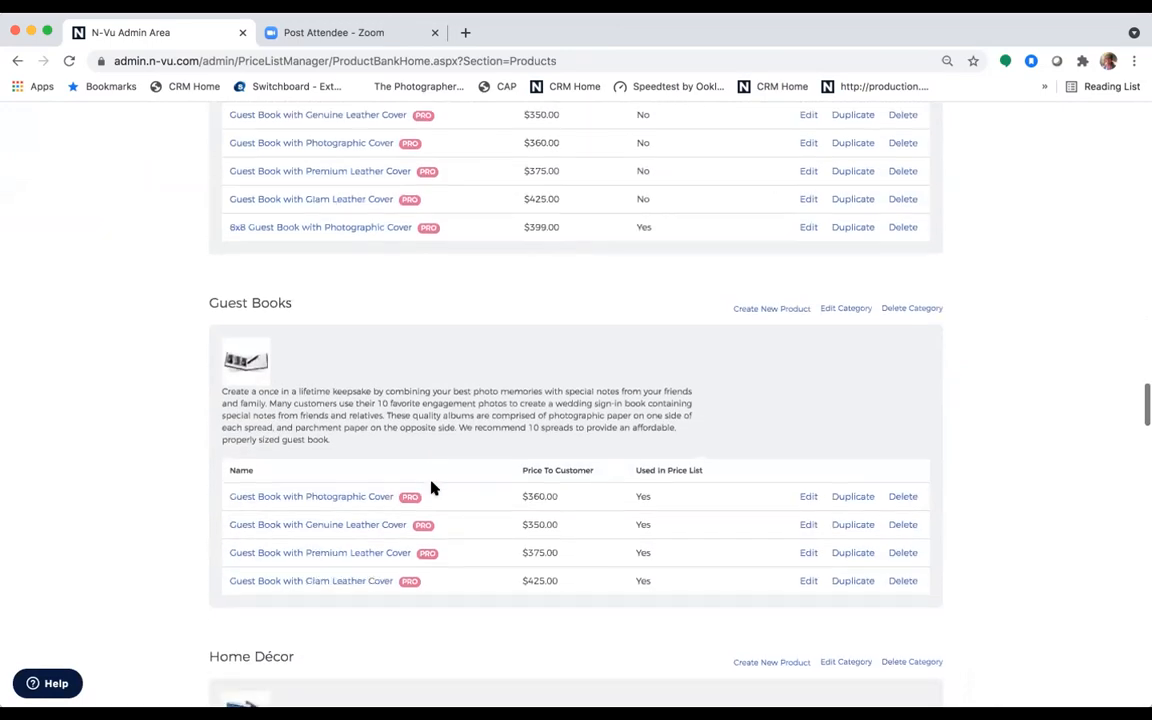
{"action": "scroll", "coordinate": [432, 487], "scroll_direction": "down", "scroll_amount": 12}
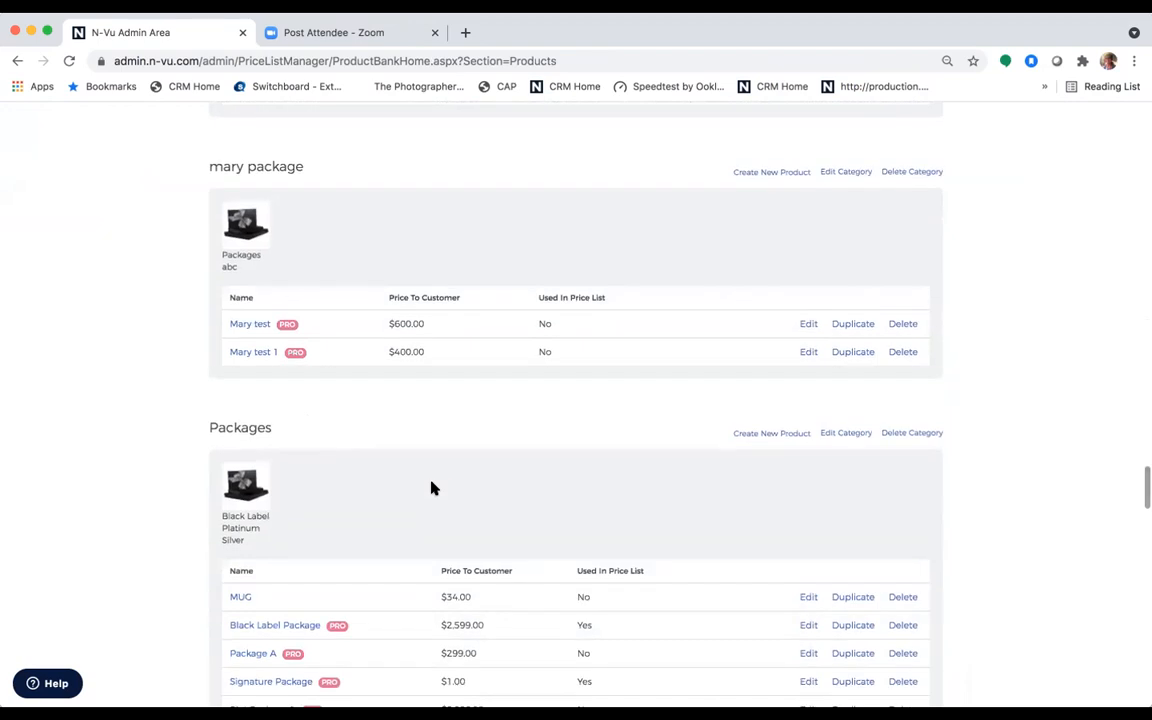
{"action": "scroll", "coordinate": [432, 487], "scroll_direction": "down", "scroll_amount": 3}
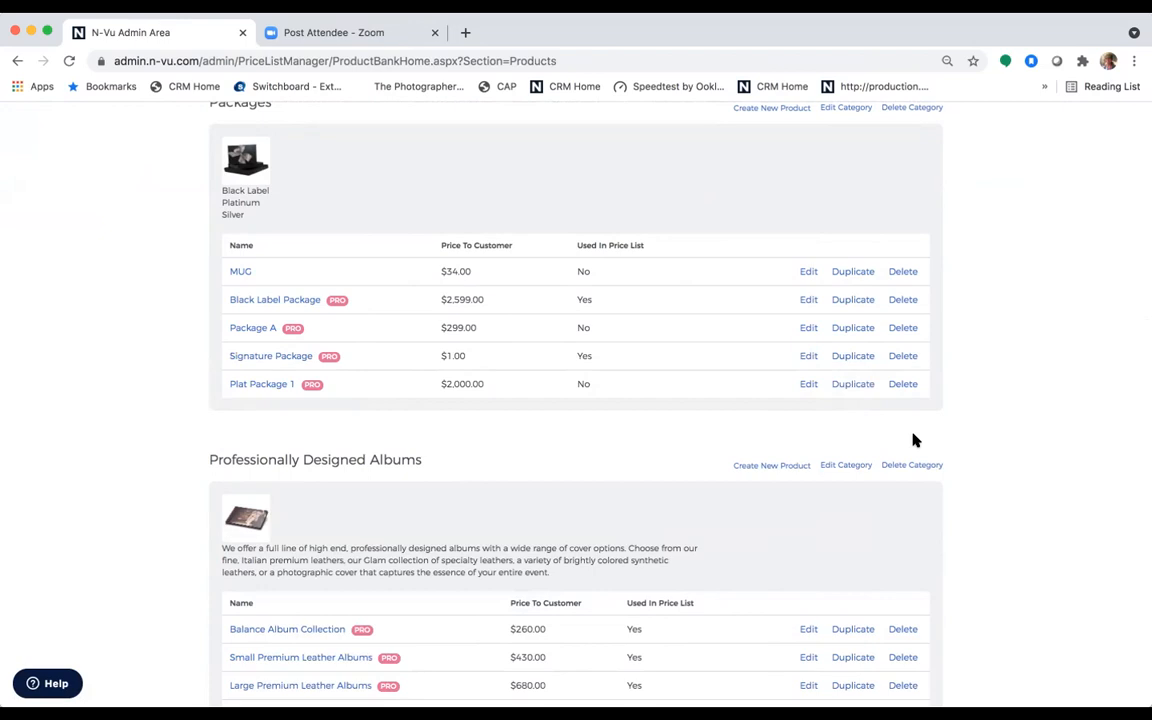
Open the Guest Book with Photographic Cover product from the Guest Books category for editing.
{"action": "scroll", "coordinate": [913, 440], "scroll_direction": "up", "scroll_amount": 5}
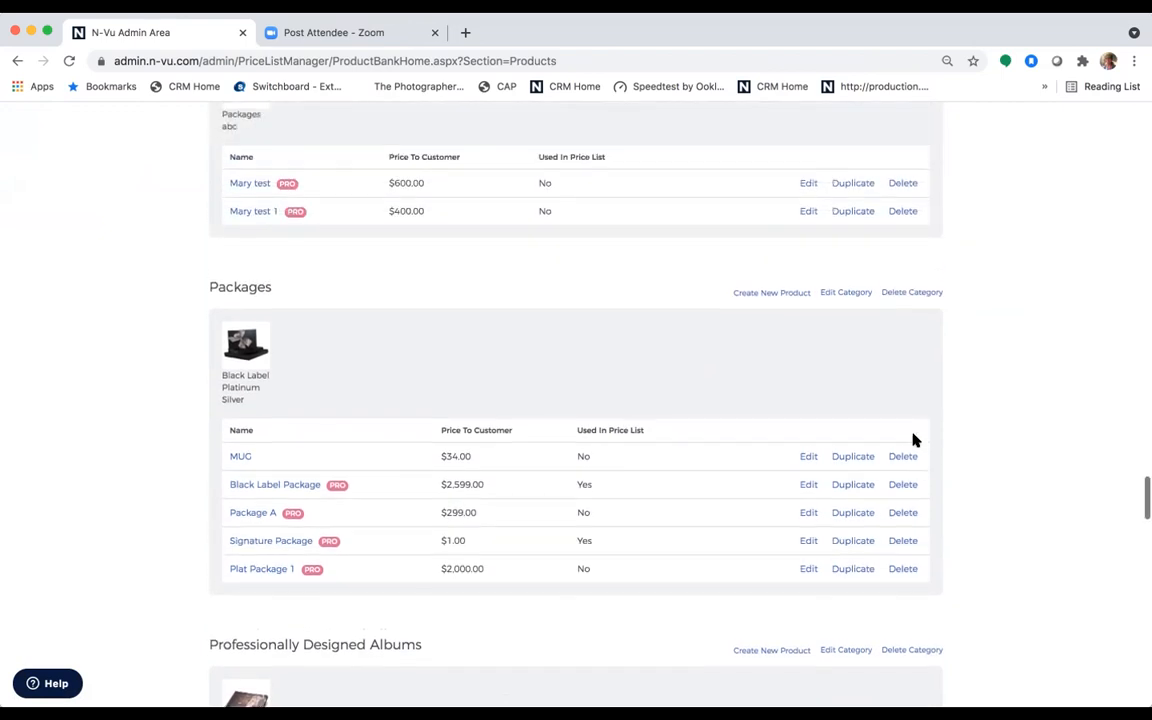
{"action": "scroll", "coordinate": [913, 440], "scroll_direction": "up", "scroll_amount": 5}
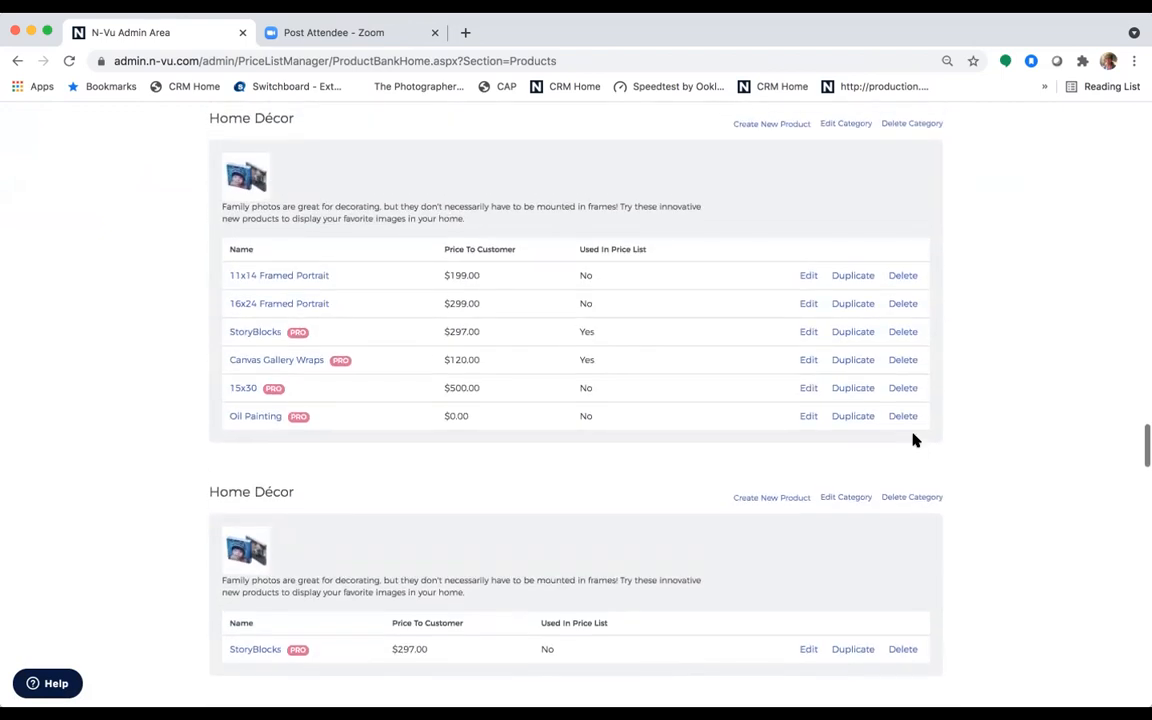
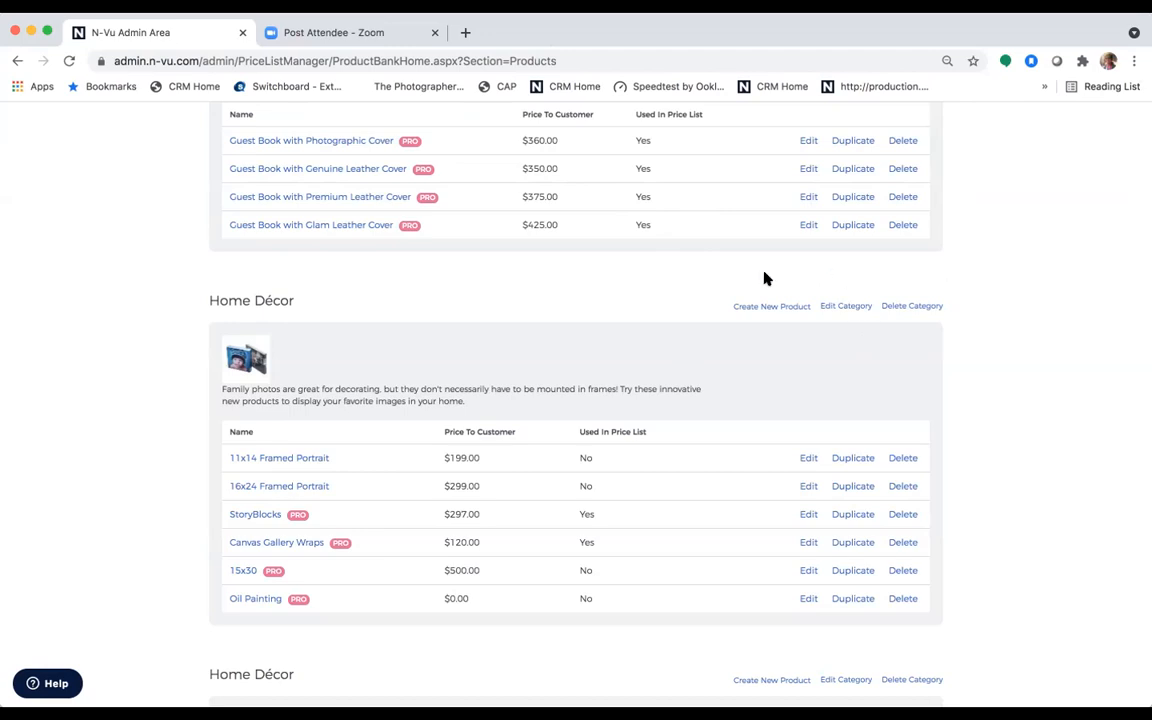
{"action": "scroll", "coordinate": [765, 278], "scroll_direction": "up", "scroll_amount": 3}
{"action": "scroll", "coordinate": [766, 279], "scroll_direction": "up", "scroll_amount": 5}
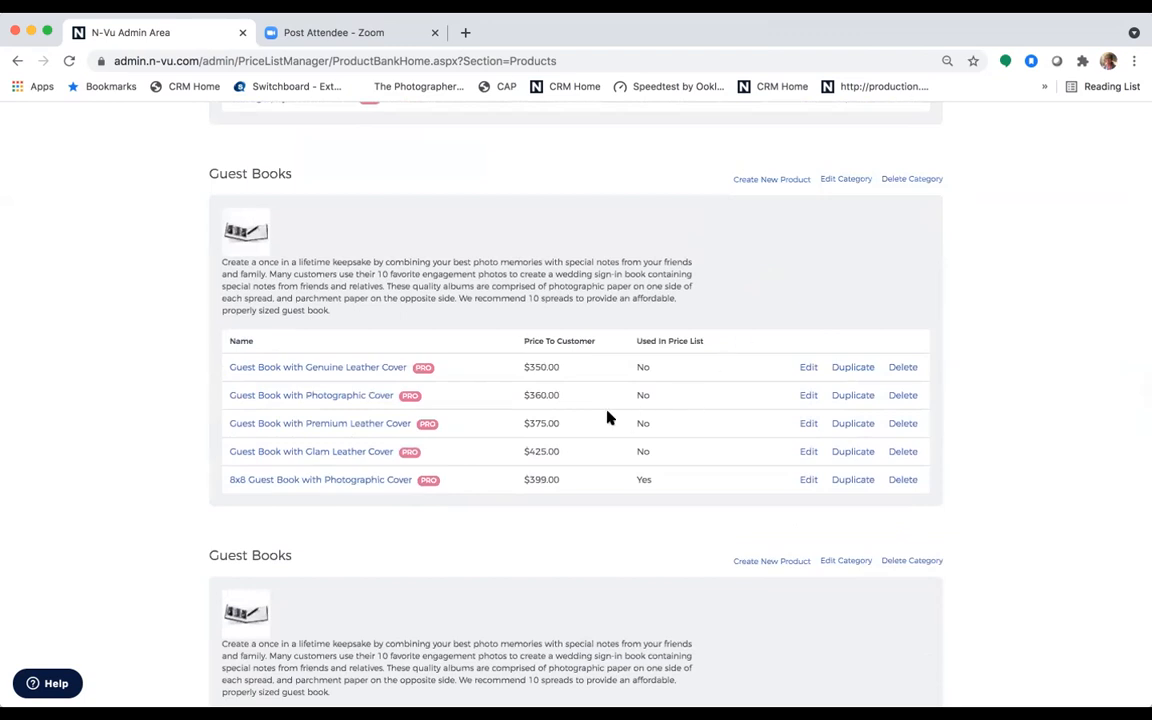
{"action": "left_click", "coordinate": [809, 398]}
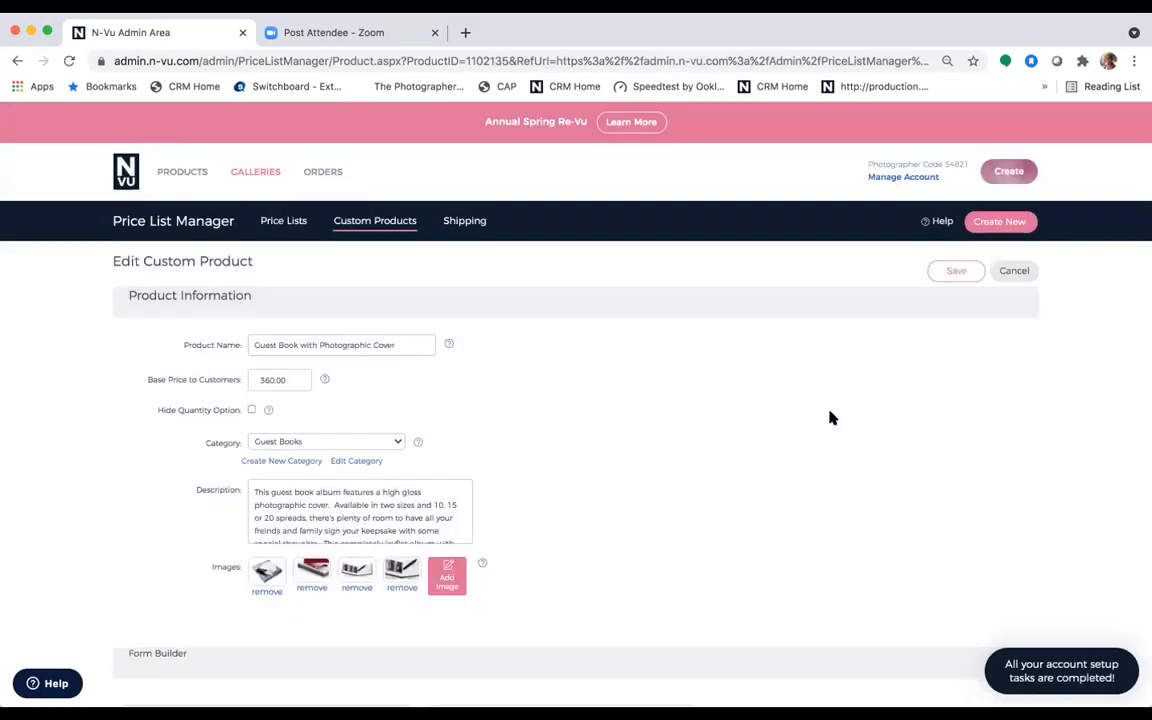
Examine the guest book's product information, description, images and form builder questions.
{"action": "scroll", "coordinate": [728, 426], "scroll_direction": "down", "scroll_amount": 3}
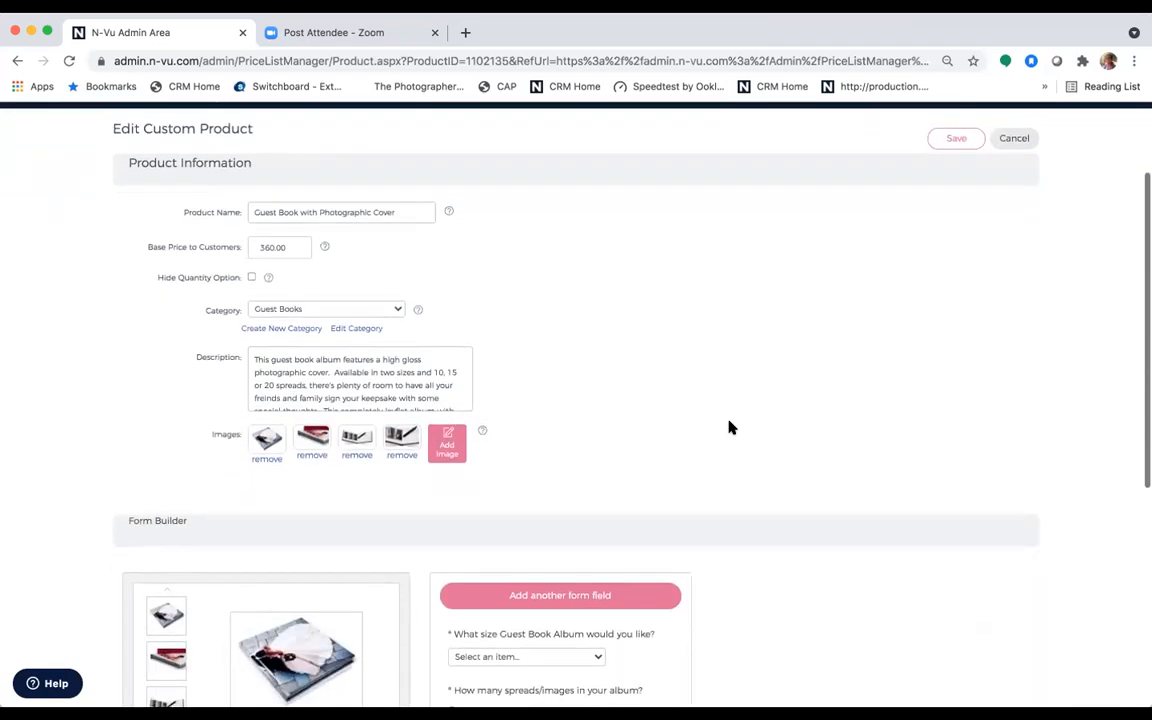
{"action": "scroll", "coordinate": [729, 427], "scroll_direction": "down", "scroll_amount": 1}
{"action": "scroll", "coordinate": [729, 427], "scroll_direction": "up", "scroll_amount": 1}
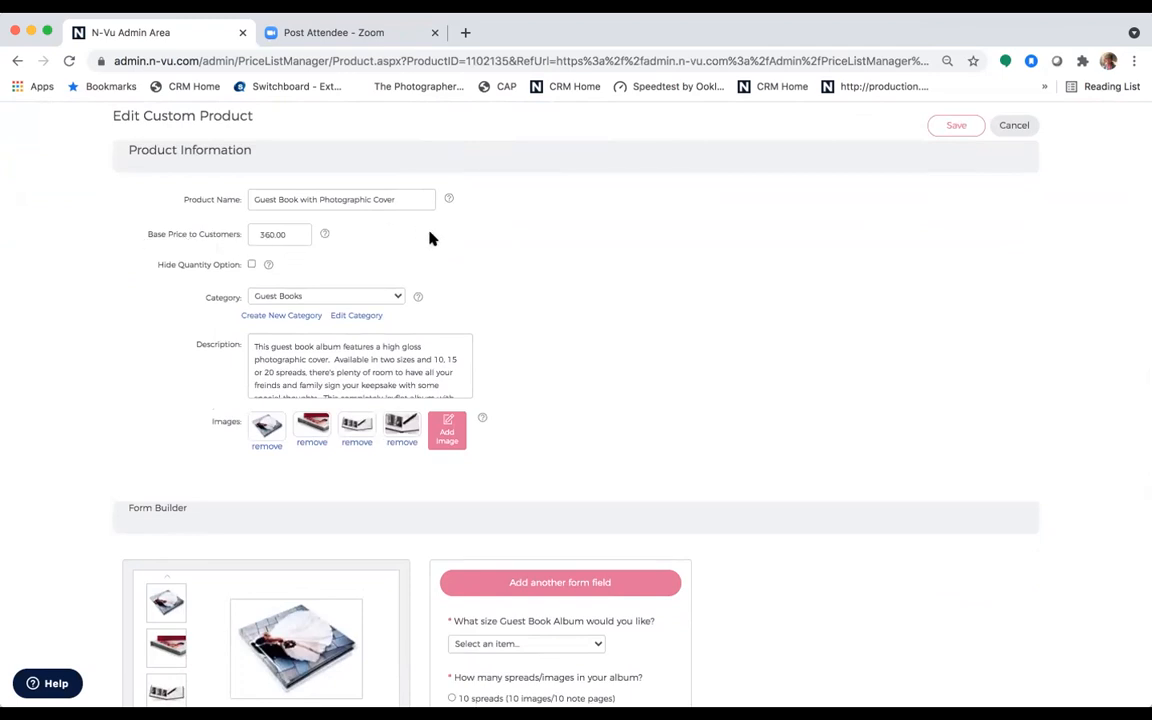
{"action": "scroll", "coordinate": [430, 238], "scroll_direction": "down", "scroll_amount": 2}
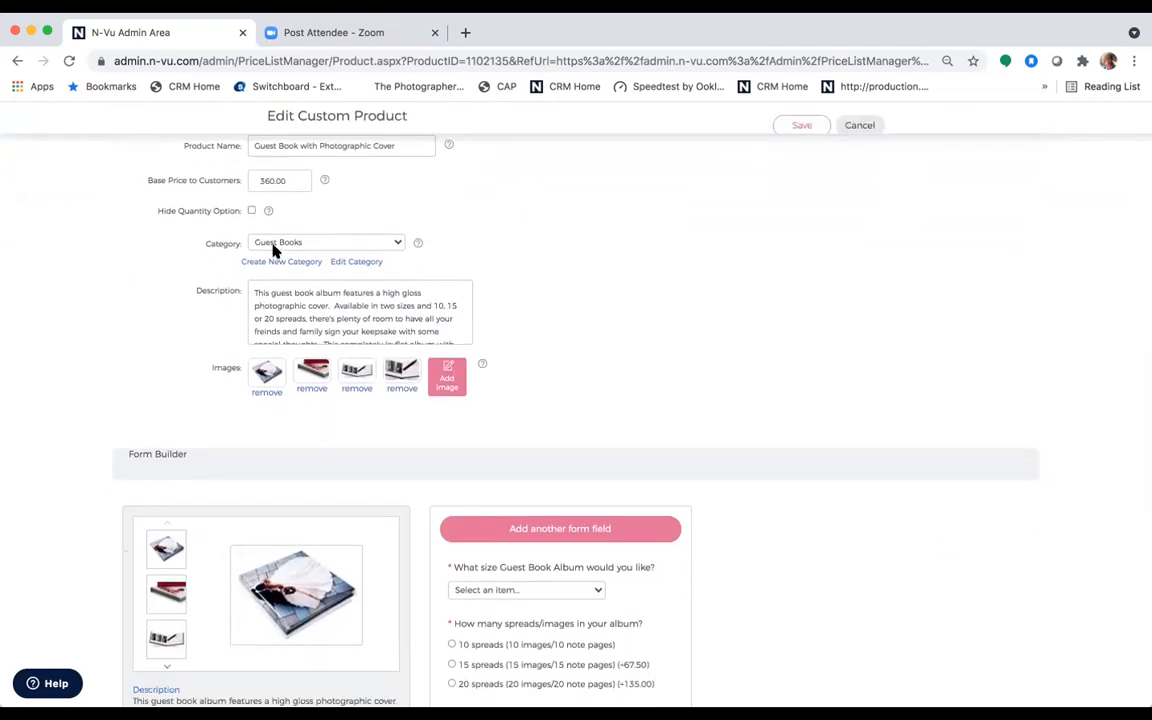
{"action": "scroll", "coordinate": [435, 308], "scroll_direction": "down", "scroll_amount": 3}
{"action": "scroll", "coordinate": [432, 310], "scroll_direction": "up", "scroll_amount": 3}
{"action": "scroll", "coordinate": [432, 313], "scroll_direction": "down", "scroll_amount": 3}
{"action": "scroll", "coordinate": [432, 313], "scroll_direction": "up", "scroll_amount": 3}
{"action": "scroll", "coordinate": [432, 313], "scroll_direction": "down", "scroll_amount": 3}
{"action": "scroll", "coordinate": [432, 313], "scroll_direction": "up", "scroll_amount": 3}
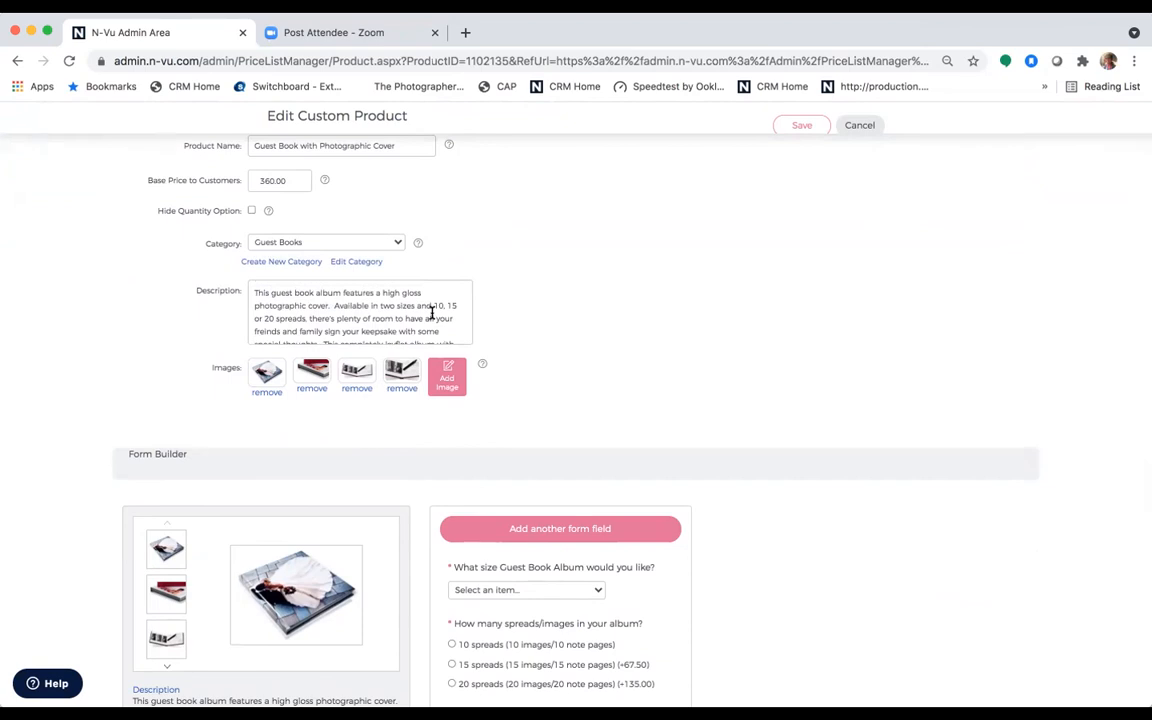
Look at the caption settings of the guest book's product images without changing them.
{"action": "left_click", "coordinate": [313, 371]}
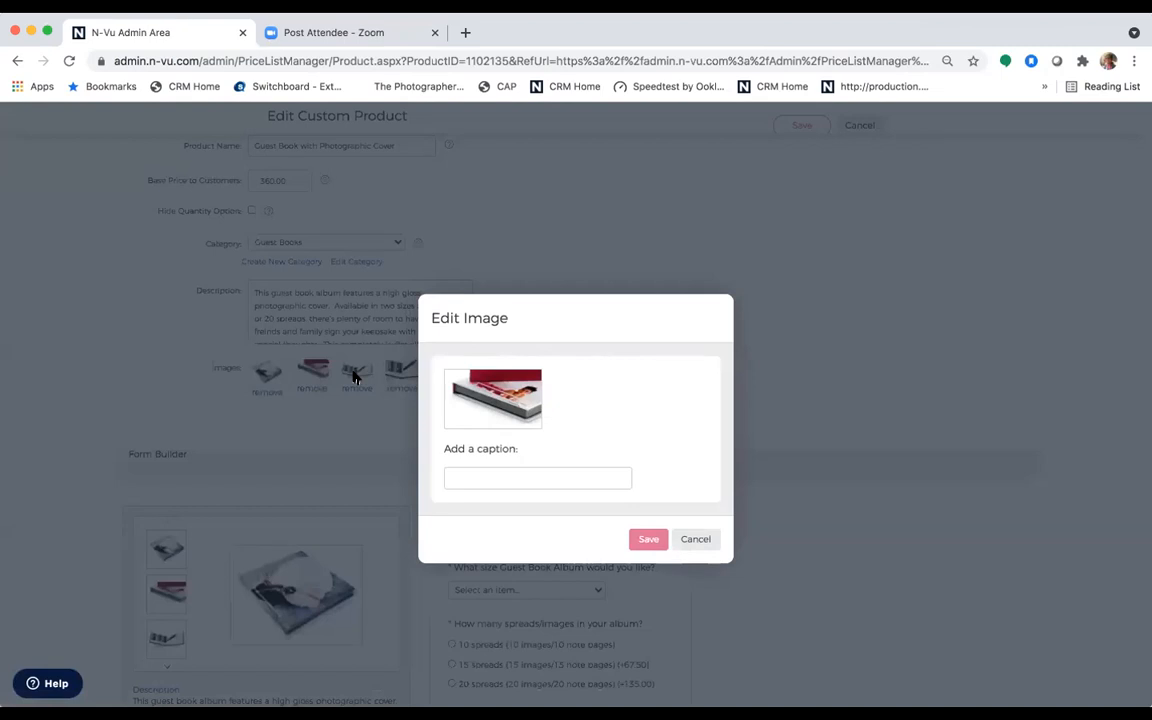
{"action": "left_click", "coordinate": [690, 545]}
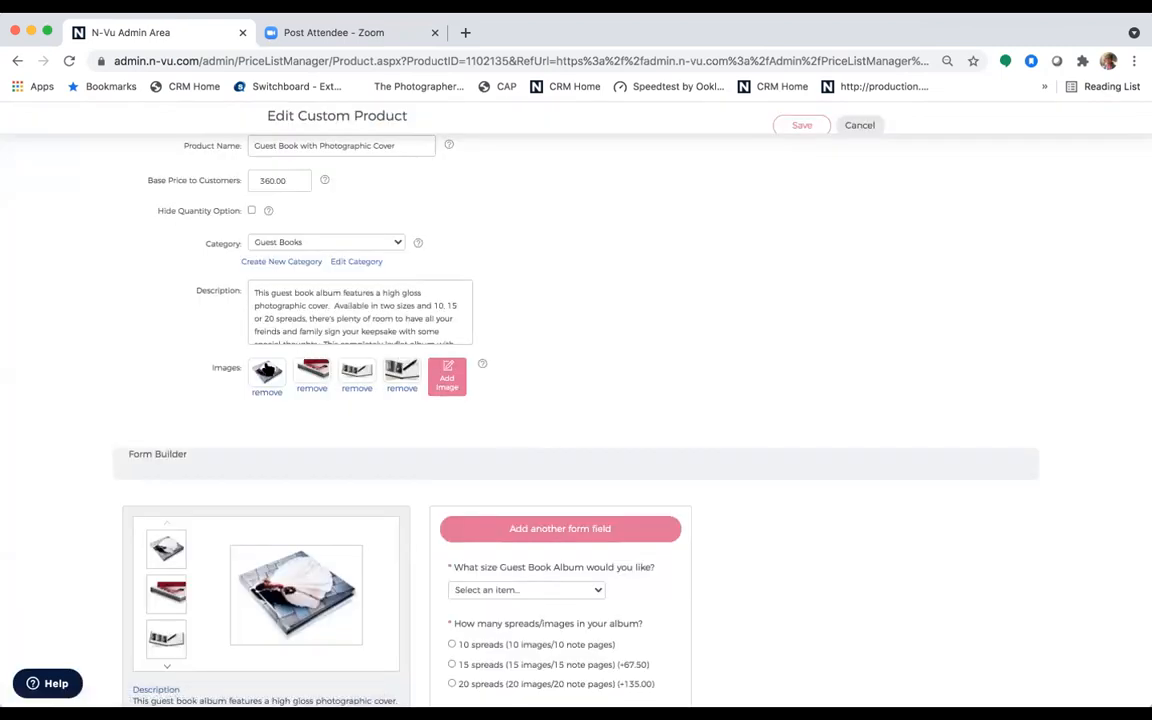
{"action": "left_click", "coordinate": [267, 371]}
{"action": "left_click", "coordinate": [690, 560]}
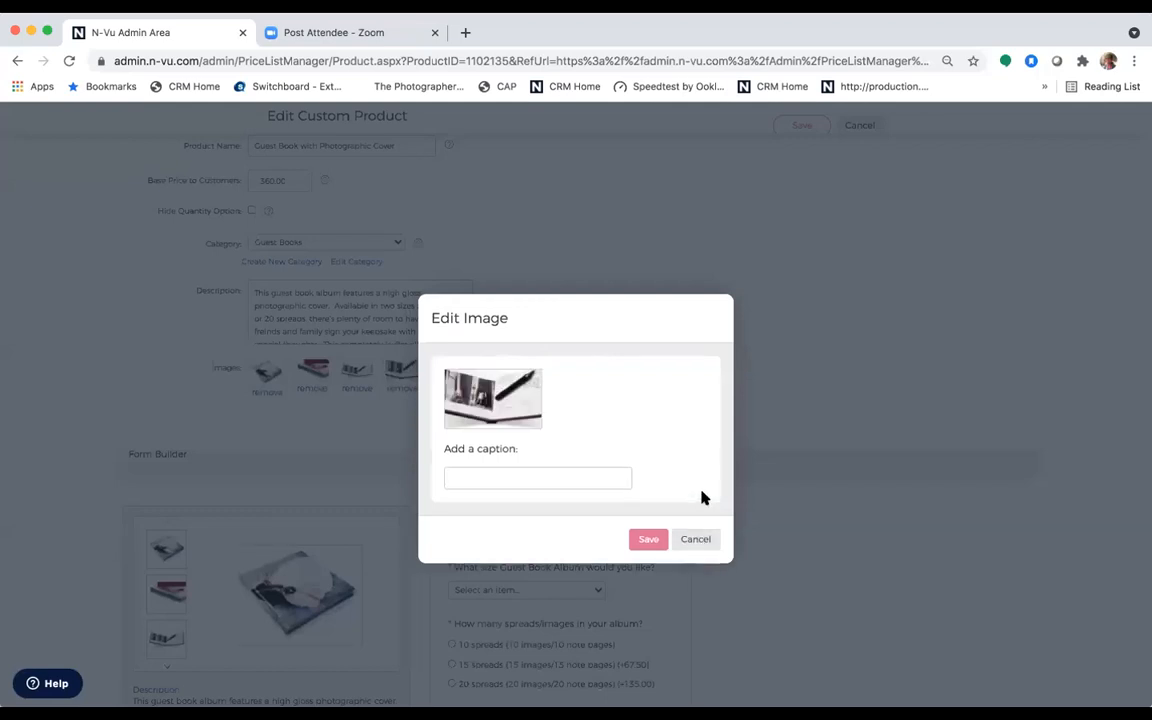
{"action": "left_click", "coordinate": [690, 541]}
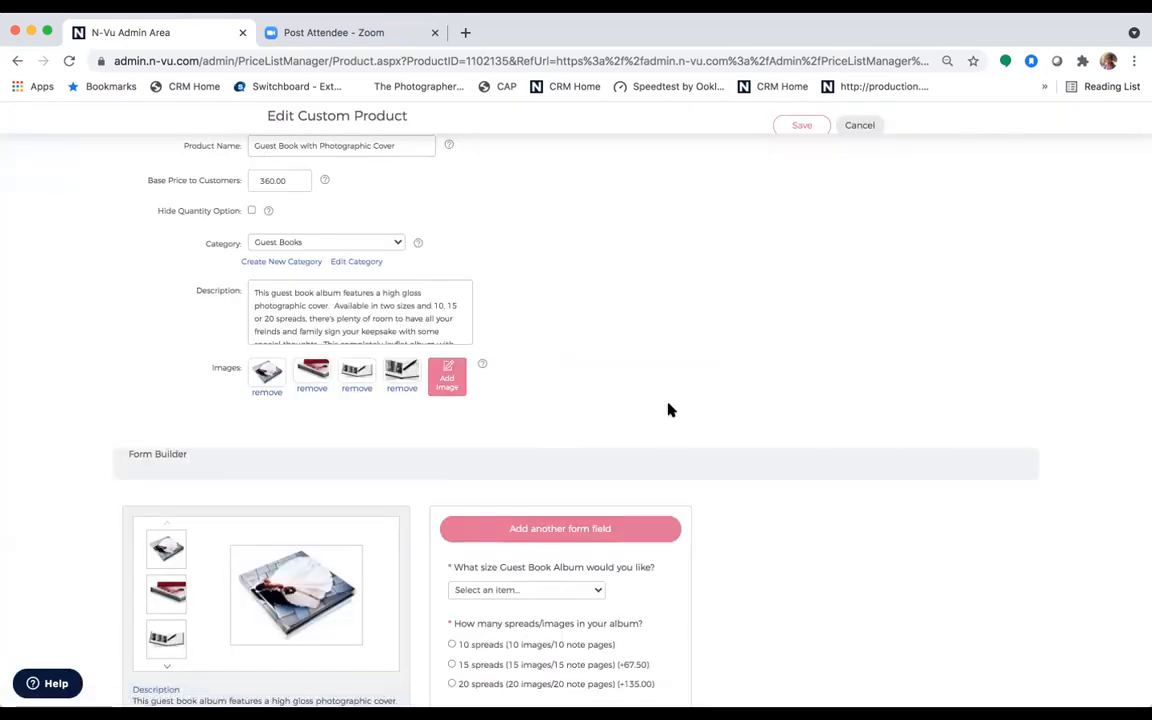
Review the guest book's images, description and customer preview in the form builder.
{"action": "scroll", "coordinate": [669, 406], "scroll_direction": "down", "scroll_amount": 5}
{"action": "scroll", "coordinate": [669, 409], "scroll_direction": "down", "scroll_amount": 2}
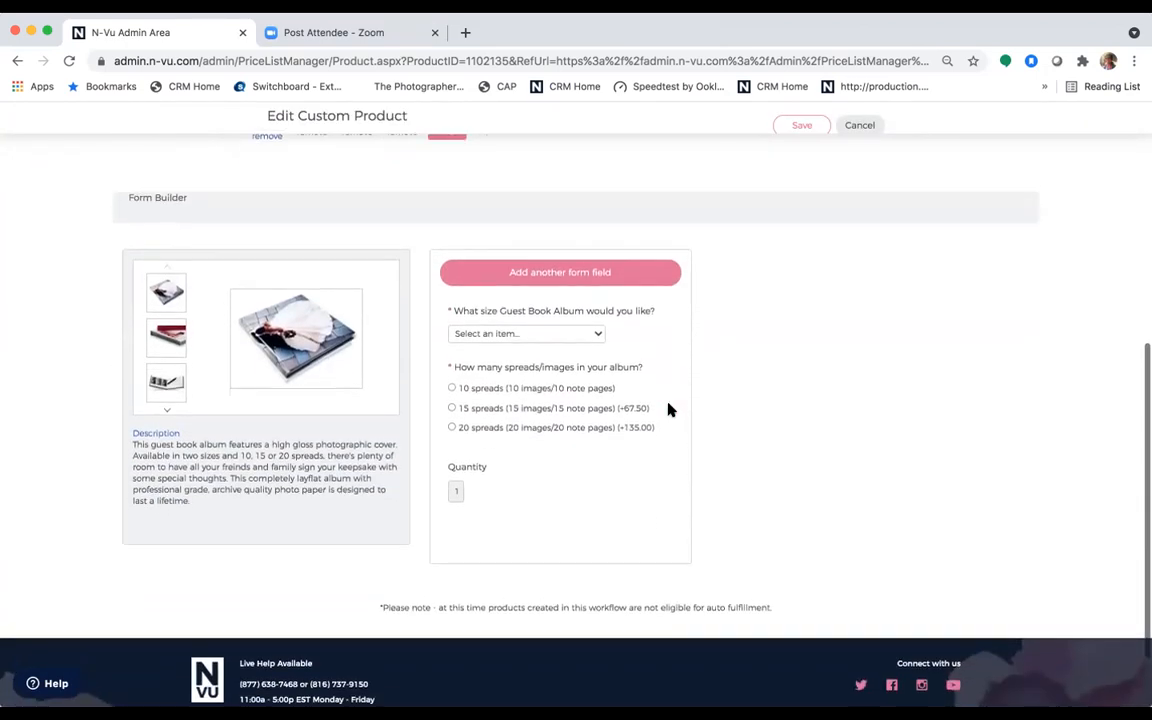
{"action": "scroll", "coordinate": [669, 406], "scroll_direction": "up", "scroll_amount": 4}
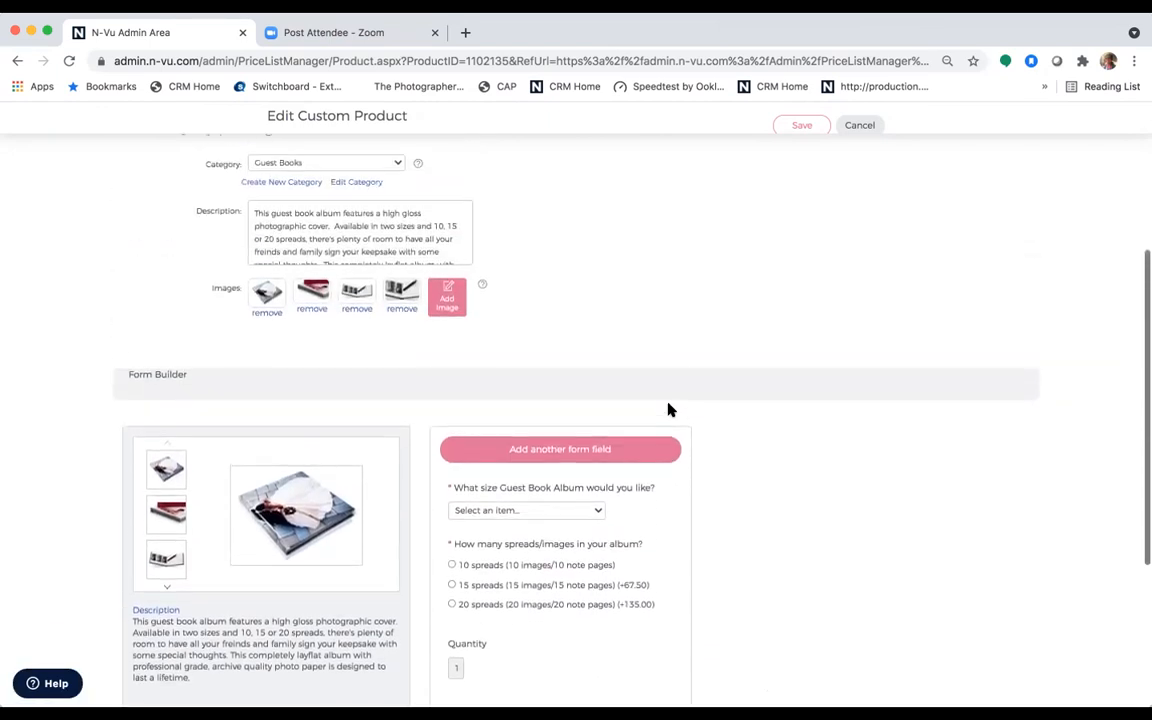
{"action": "scroll", "coordinate": [357, 459], "scroll_direction": "down", "scroll_amount": 5}
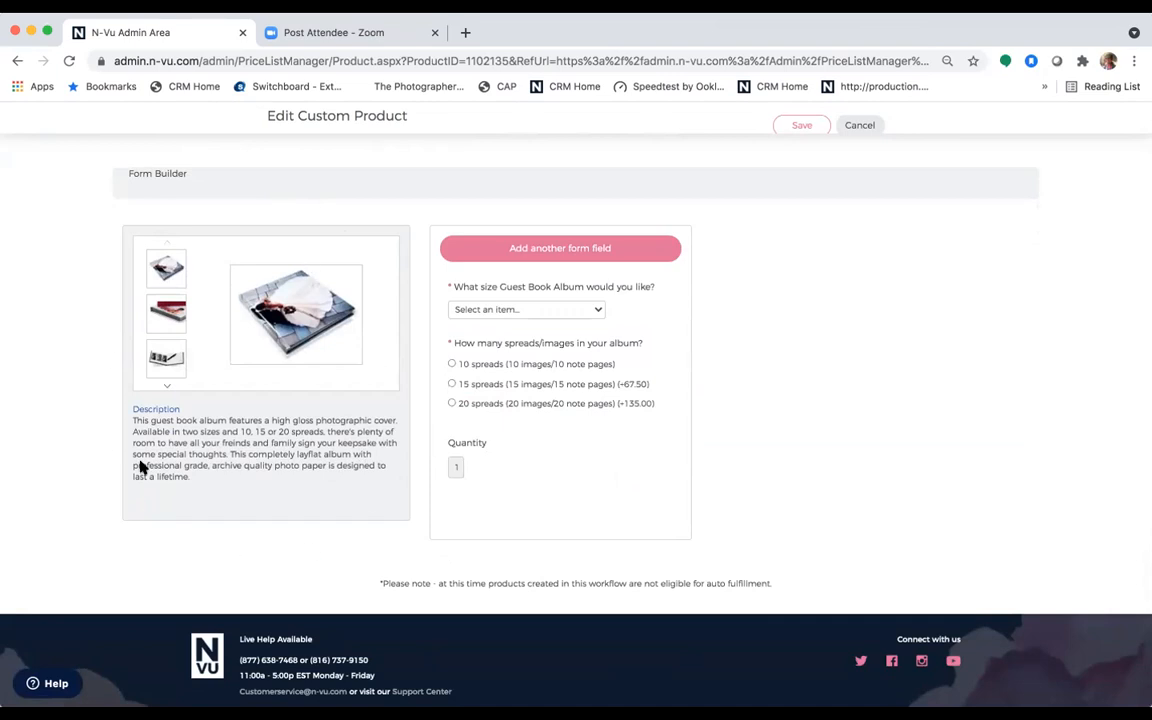
{"action": "scroll", "coordinate": [784, 393], "scroll_direction": "down", "scroll_amount": 1}
Open the guest book album size question for editing and examine its answers, additional prices and input types.
{"action": "mouse_move", "coordinate": [532, 286]}
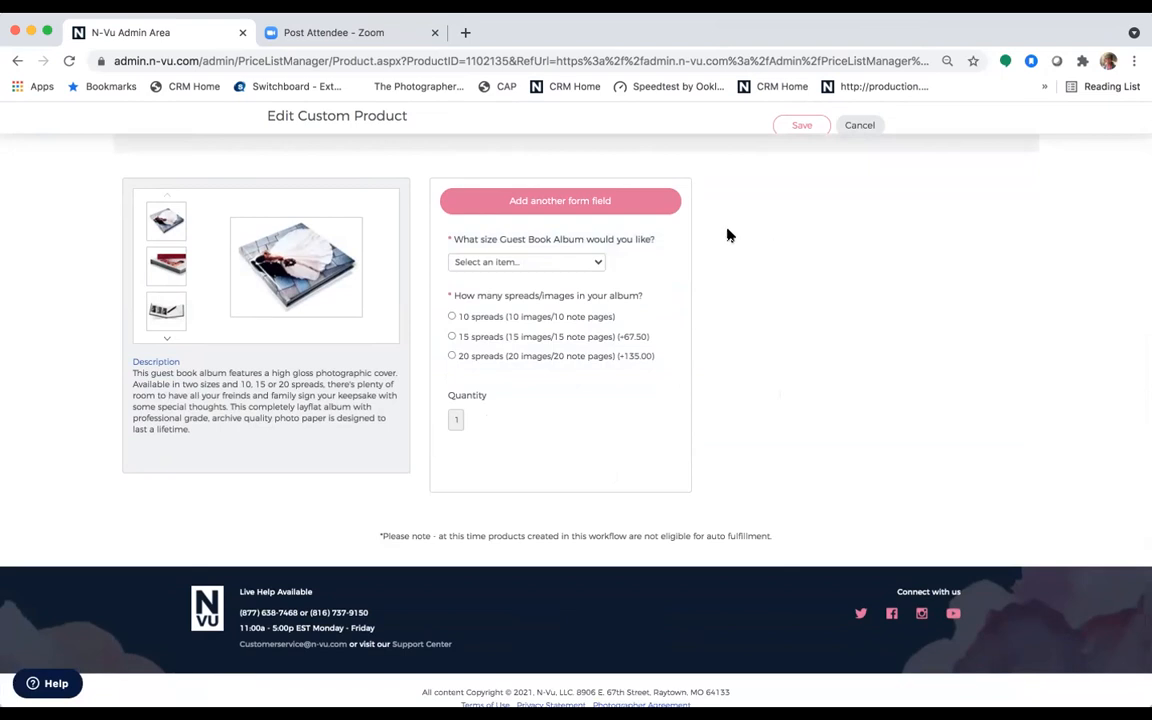
{"action": "mouse_move", "coordinate": [478, 291]}
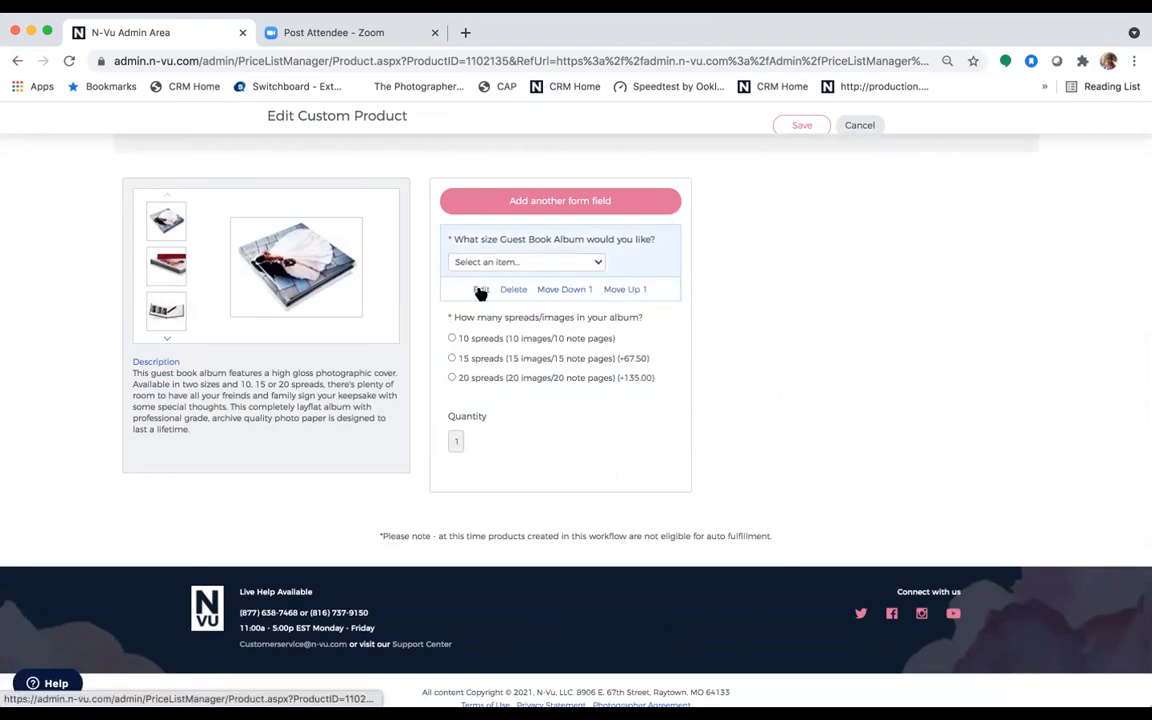
{"action": "left_click", "coordinate": [479, 290]}
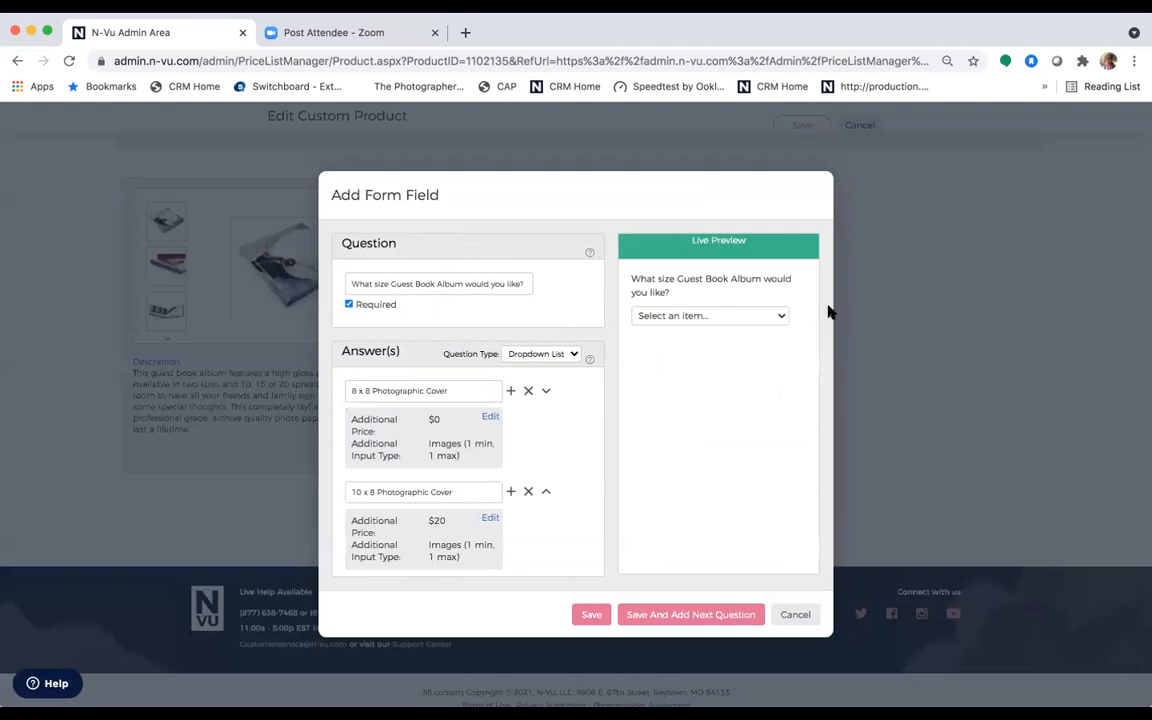
{"action": "scroll", "coordinate": [648, 447], "scroll_direction": "down", "scroll_amount": 2}
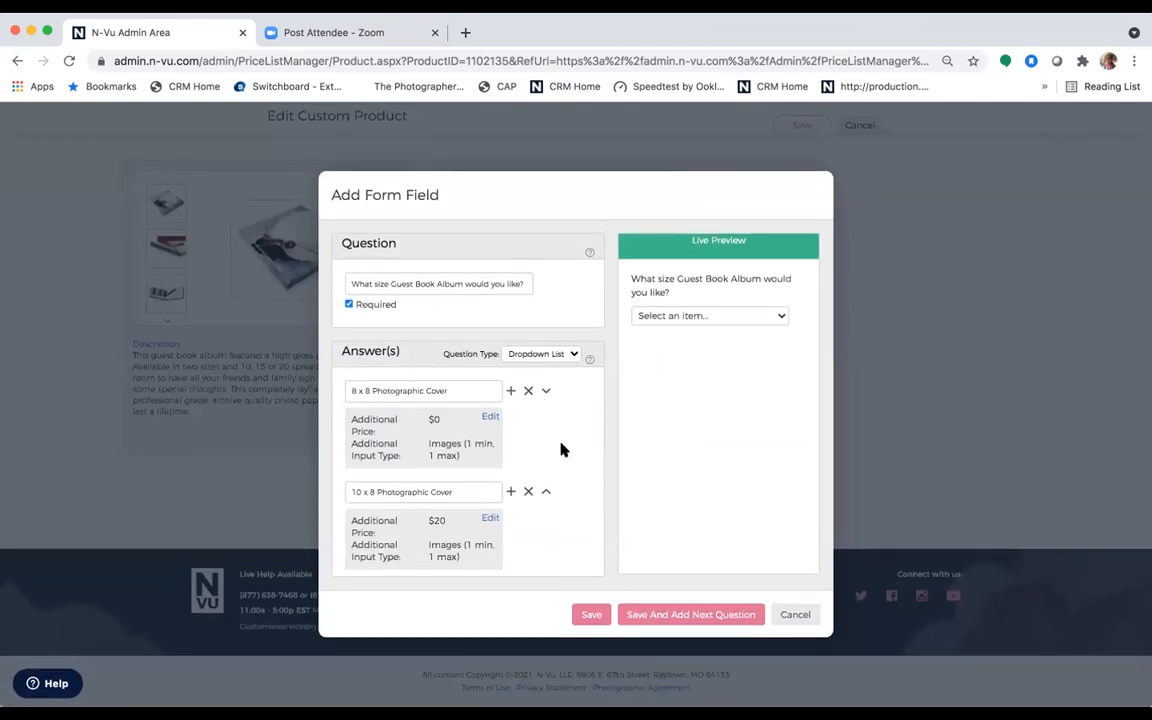
{"action": "scroll", "coordinate": [560, 450], "scroll_direction": "down", "scroll_amount": 2}
{"action": "scroll", "coordinate": [560, 450], "scroll_direction": "up", "scroll_amount": 2}
{"action": "scroll", "coordinate": [560, 450], "scroll_direction": "down", "scroll_amount": 2}
{"action": "scroll", "coordinate": [560, 450], "scroll_direction": "up", "scroll_amount": 2}
{"action": "scroll", "coordinate": [560, 450], "scroll_direction": "down", "scroll_amount": 1}
{"action": "scroll", "coordinate": [560, 450], "scroll_direction": "down", "scroll_amount": 1}
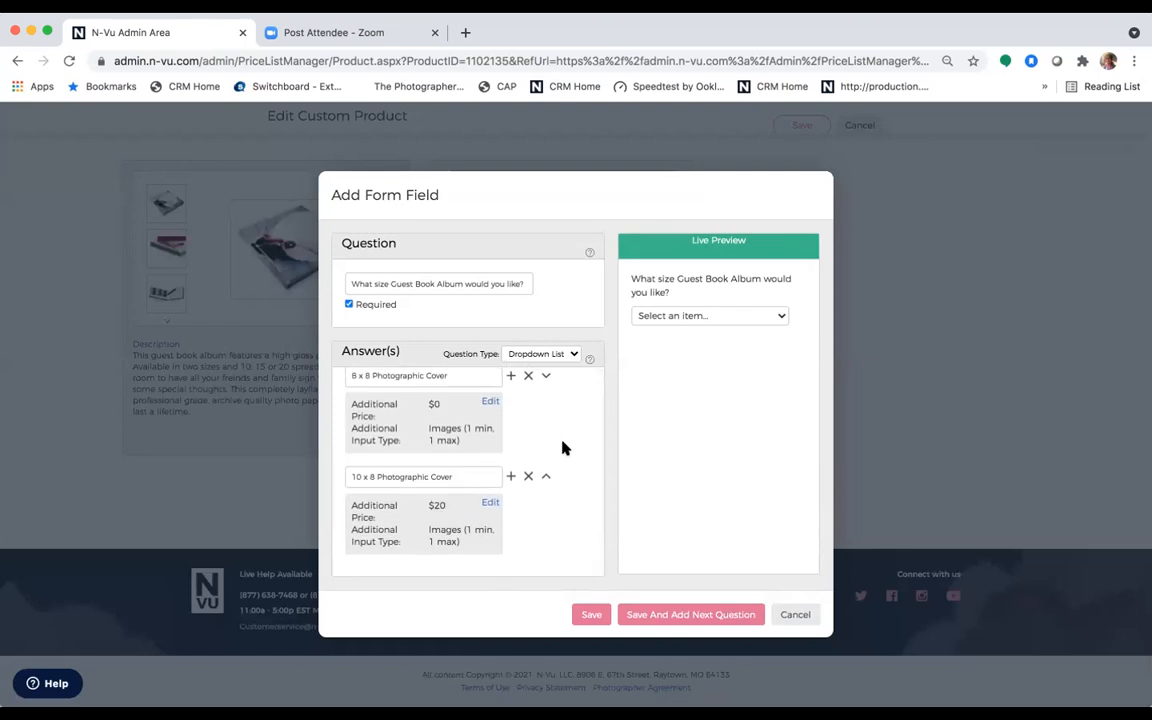
{"action": "scroll", "coordinate": [563, 447], "scroll_direction": "up", "scroll_amount": 2}
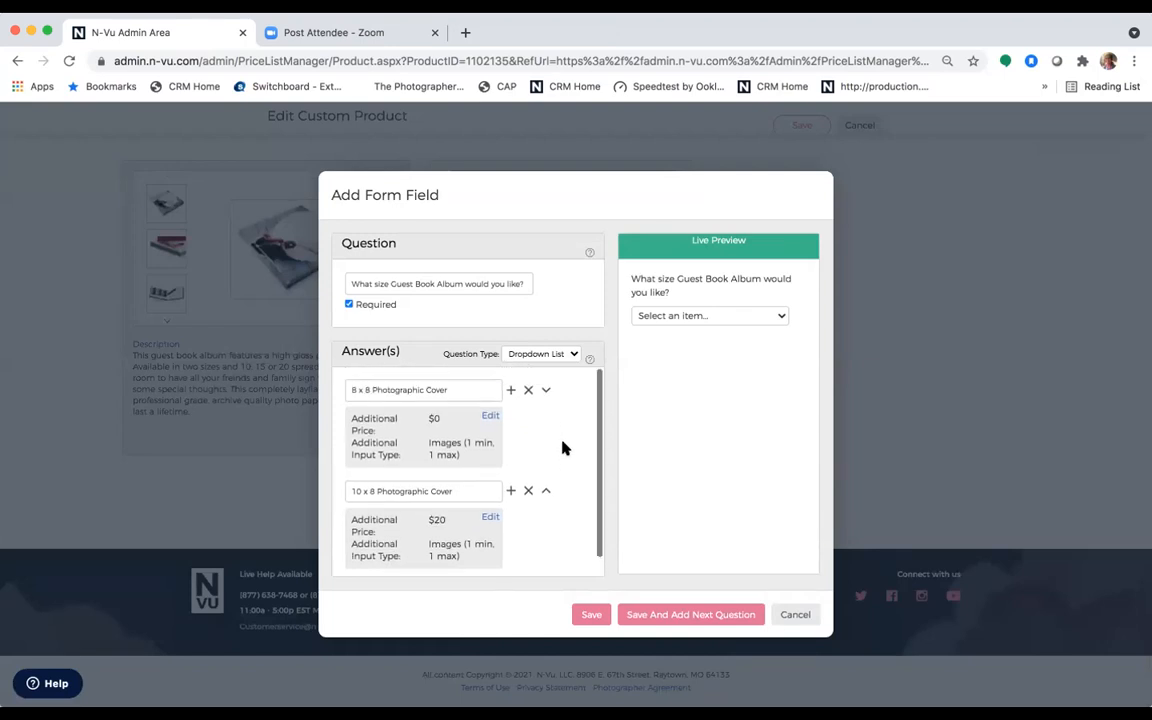
Insert a blank answer after 8 x 8 Photographic Cover and view its additional user input choices.
{"action": "left_click", "coordinate": [512, 391]}
{"action": "scroll", "coordinate": [524, 530], "scroll_direction": "down", "scroll_amount": 4}
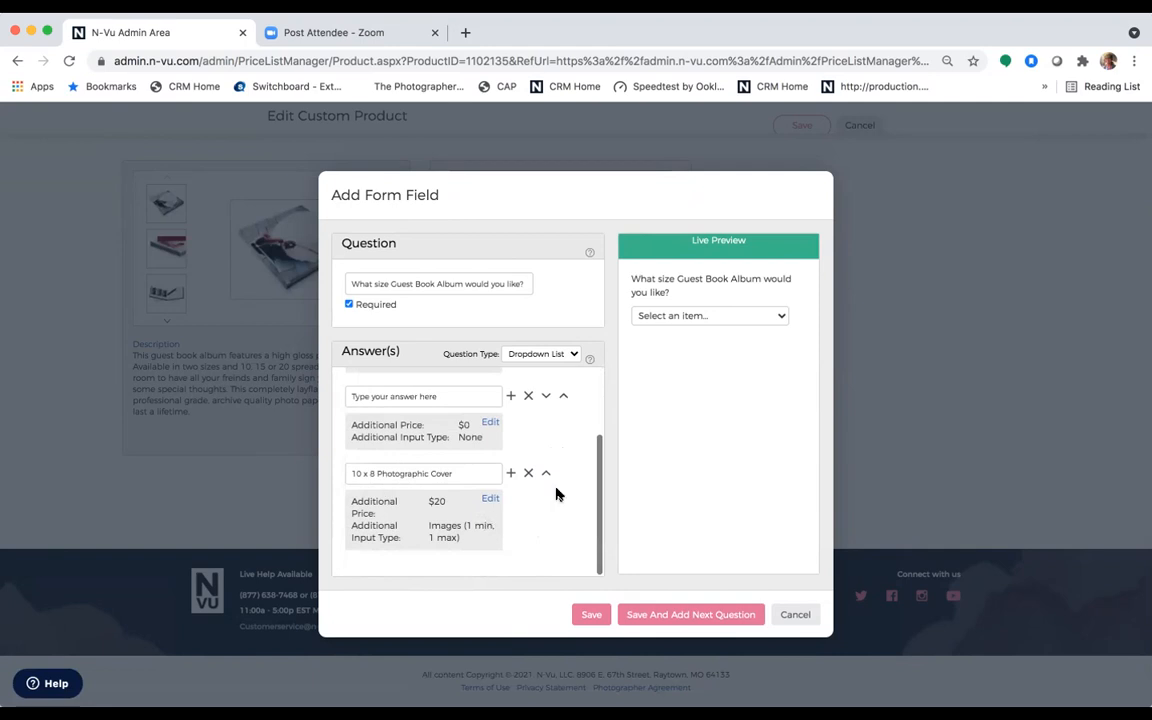
{"action": "scroll", "coordinate": [557, 494], "scroll_direction": "up", "scroll_amount": 2}
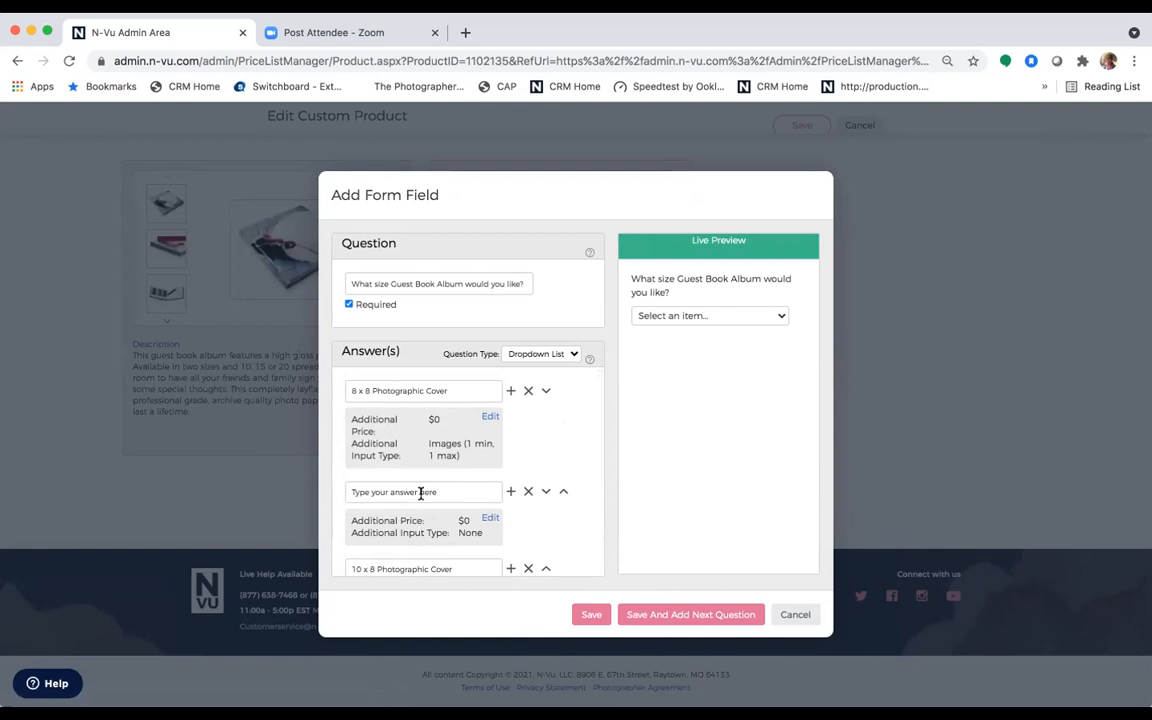
{"action": "left_click", "coordinate": [490, 519]}
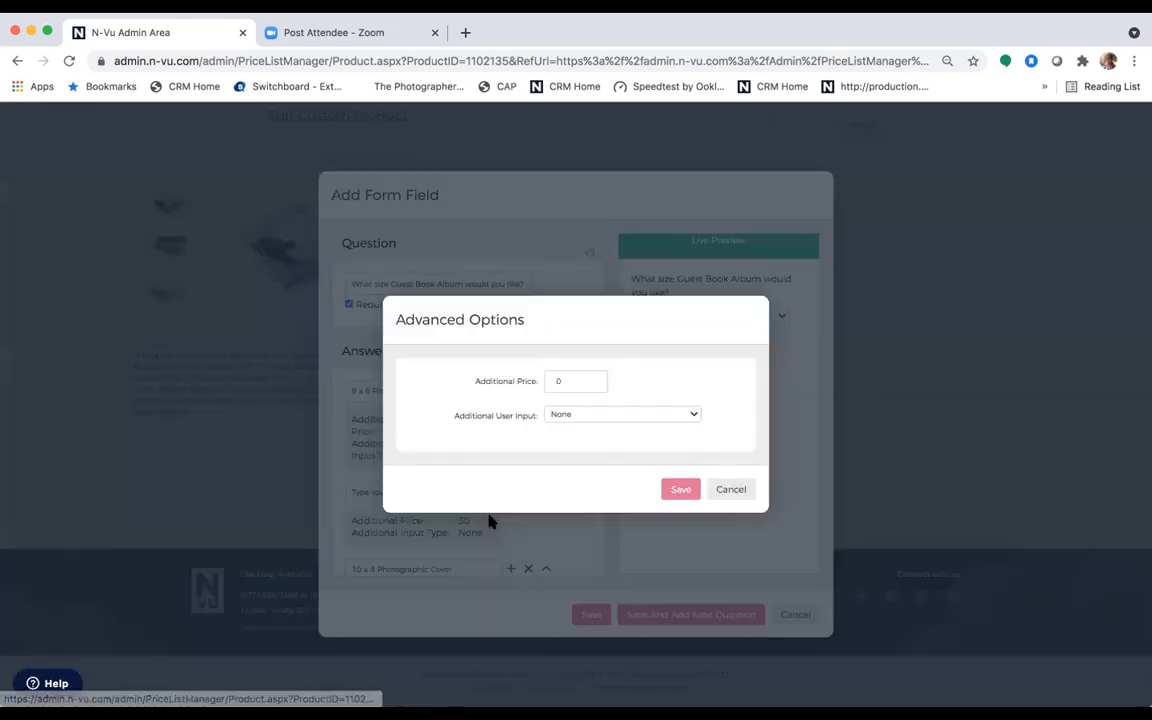
{"action": "left_click", "coordinate": [614, 414]}
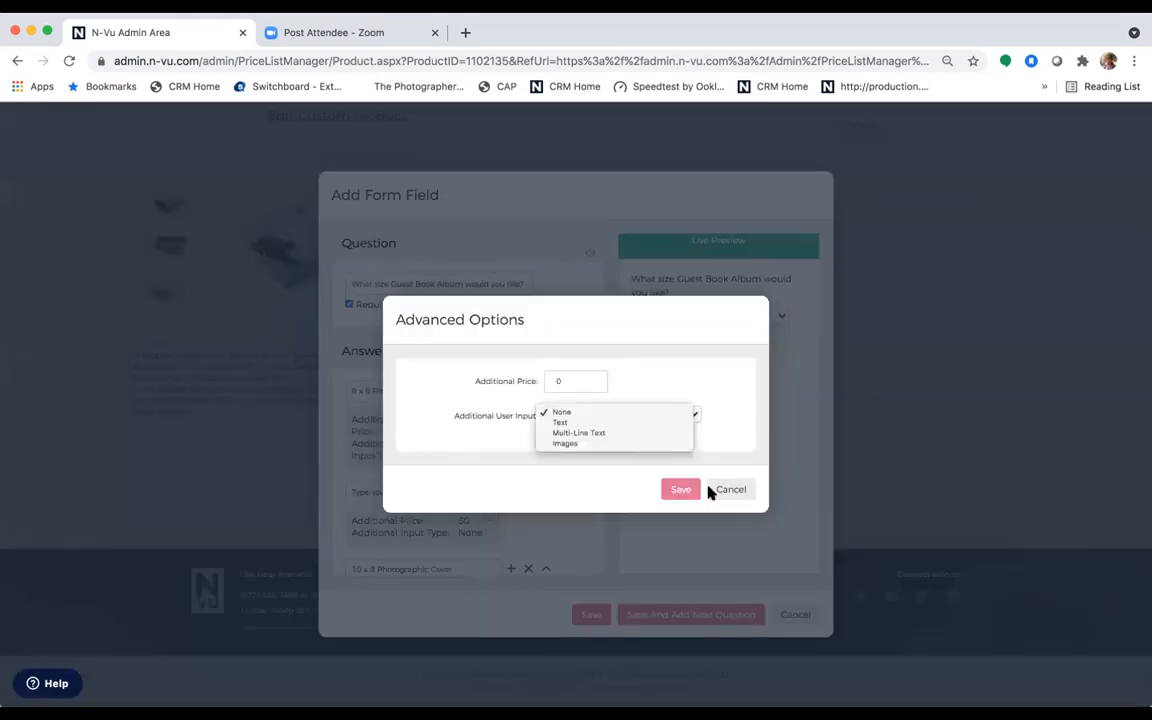
{"action": "left_click", "coordinate": [743, 488]}
{"action": "left_click", "coordinate": [730, 495]}
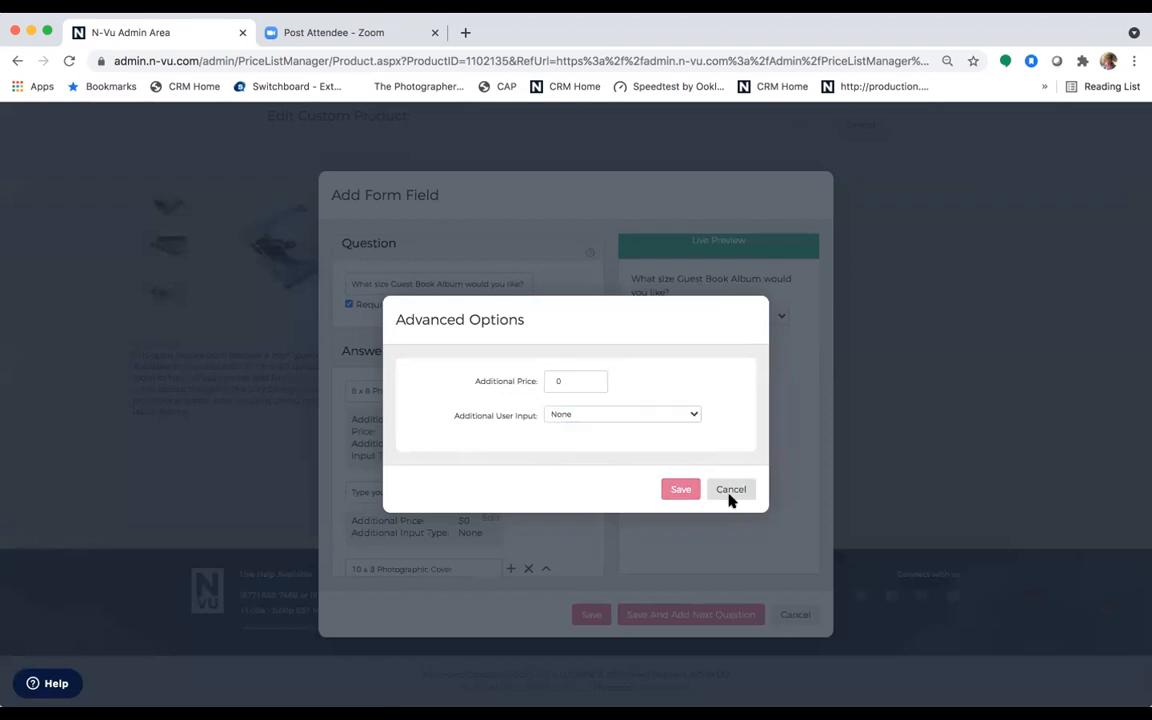
{"action": "left_click", "coordinate": [730, 490]}
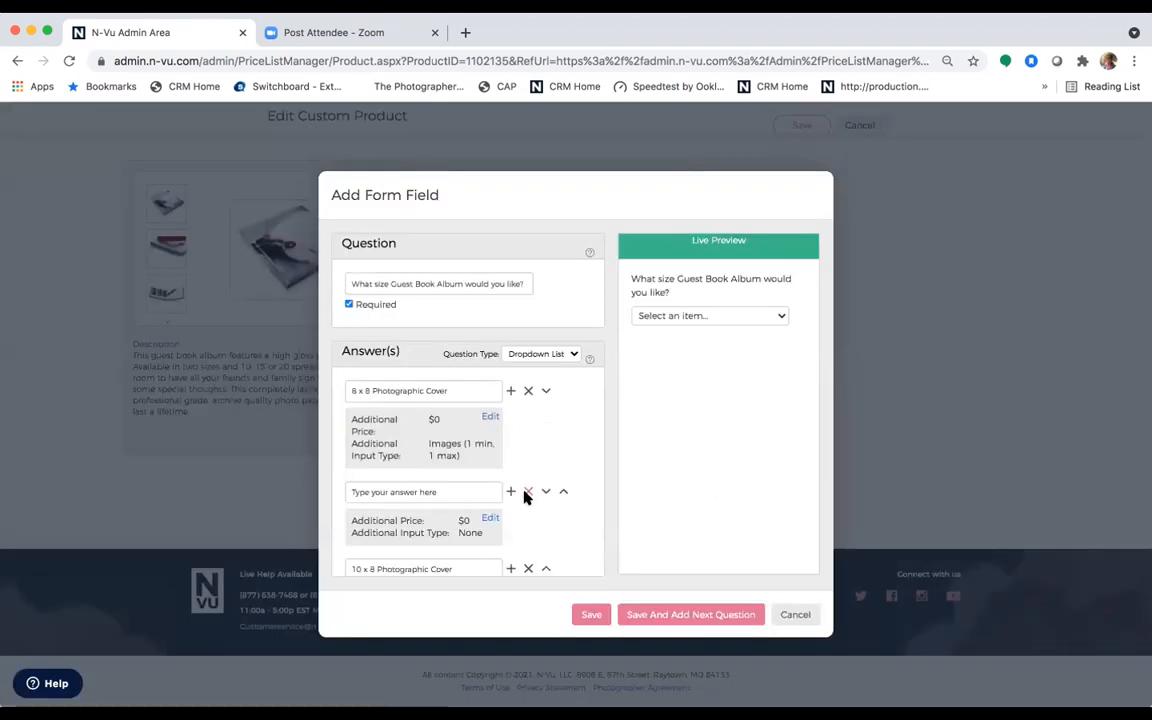
Remove the blank answer between the 8 x 8 and 10 x 8 Photographic Cover answers.
{"action": "left_click", "coordinate": [527, 492]}
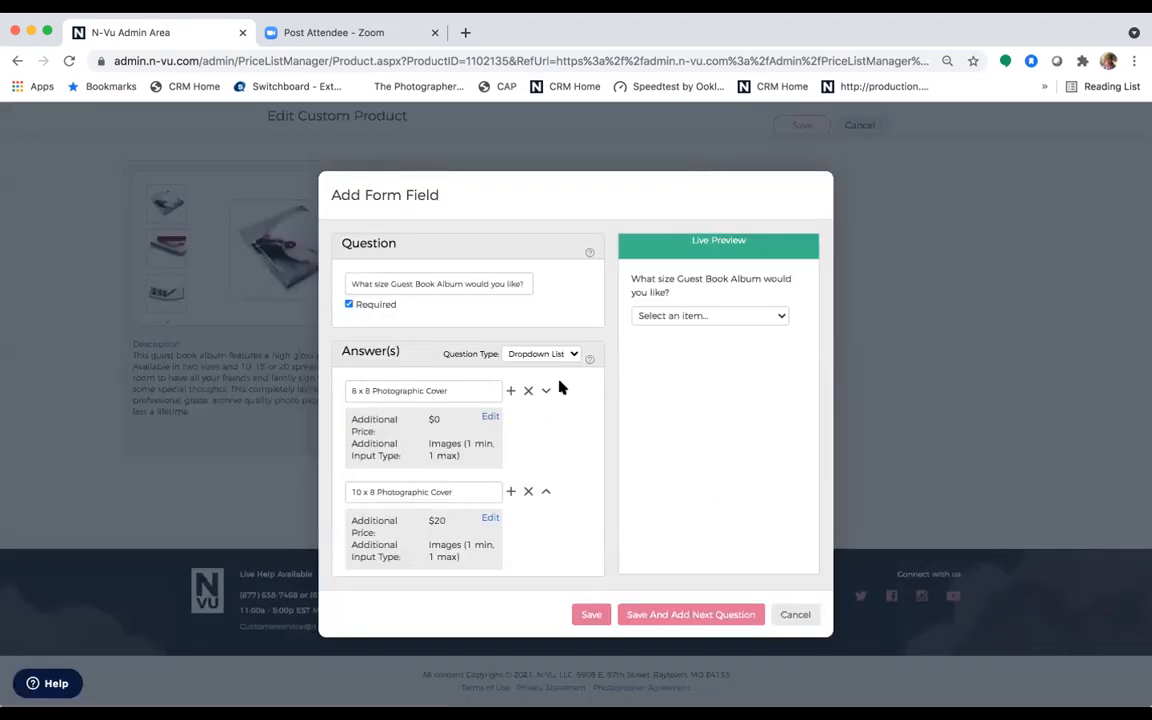
{"action": "scroll", "coordinate": [573, 435], "scroll_direction": "down", "scroll_amount": 1}
{"action": "scroll", "coordinate": [573, 435], "scroll_direction": "up", "scroll_amount": 1}
Check the size choices in the live preview and the 8 x 8 cover's advanced options, closing the question without saving.
{"action": "left_click", "coordinate": [756, 317]}
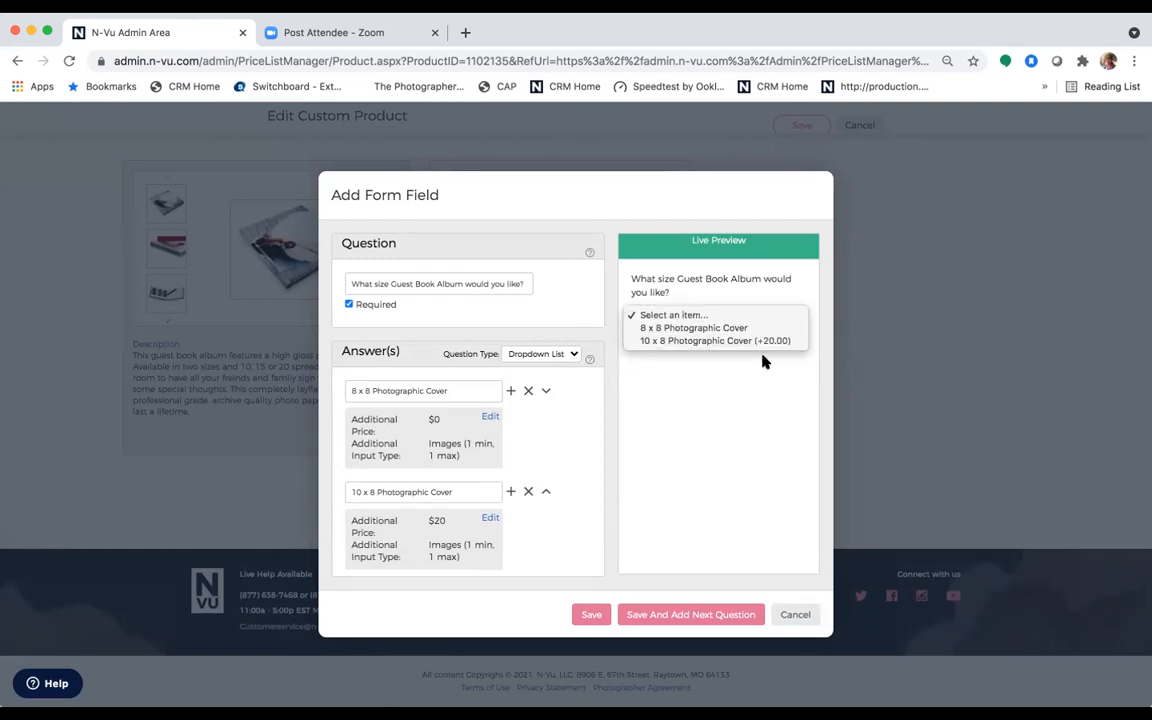
{"action": "left_click", "coordinate": [556, 443]}
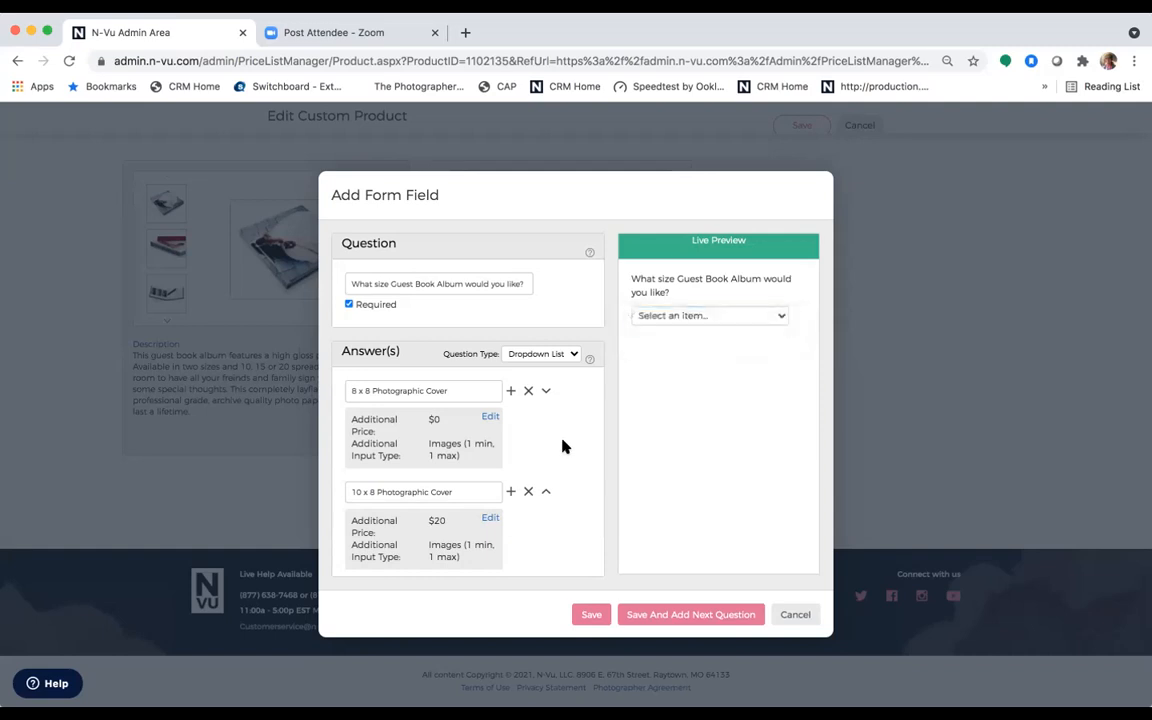
{"action": "left_click", "coordinate": [490, 417]}
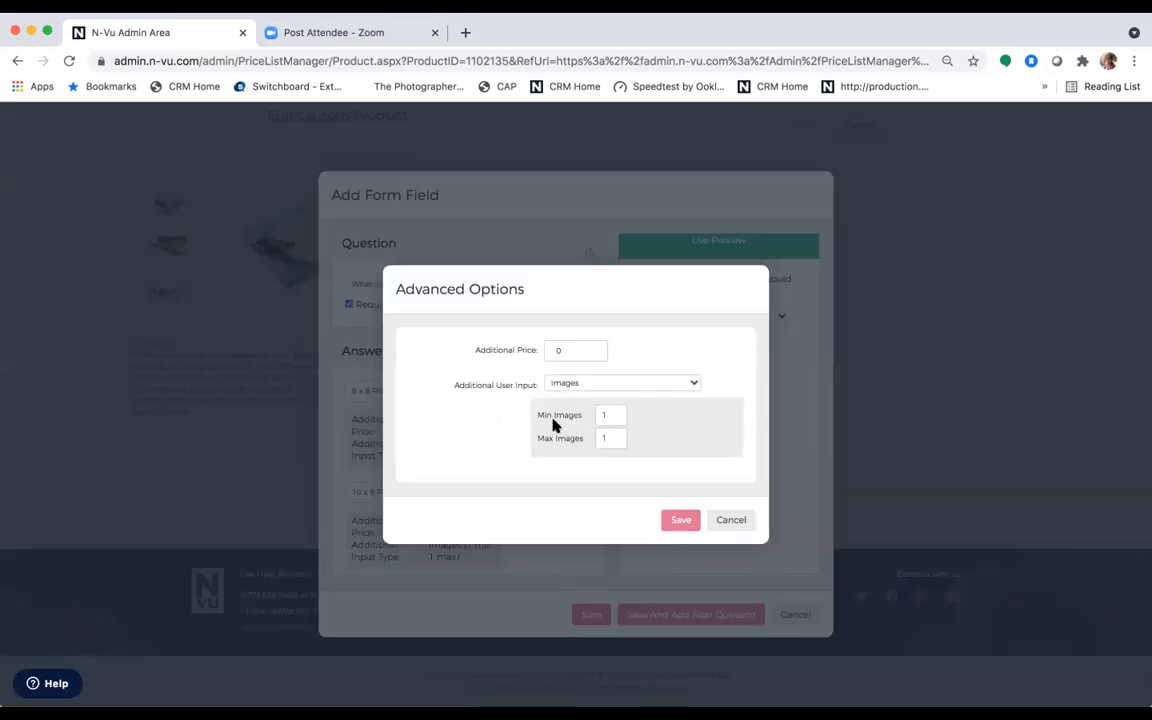
{"action": "left_click", "coordinate": [731, 519]}
{"action": "scroll", "coordinate": [532, 450], "scroll_direction": "down", "scroll_amount": 1}
{"action": "scroll", "coordinate": [532, 450], "scroll_direction": "up", "scroll_amount": 1}
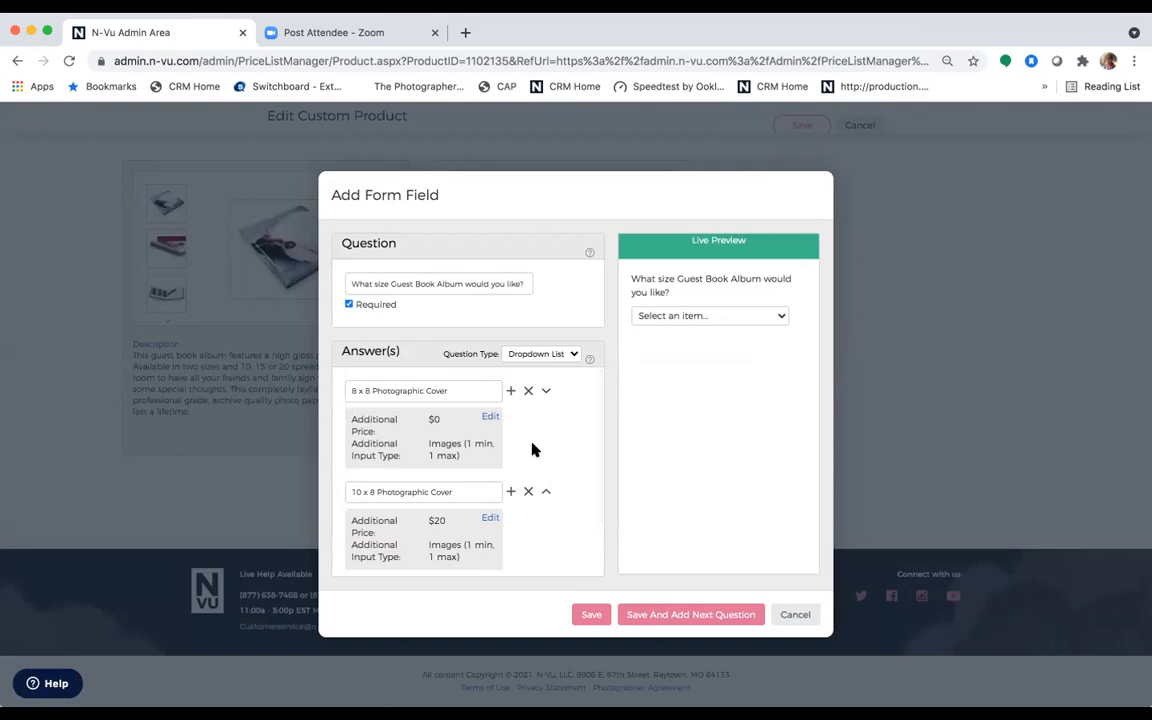
{"action": "left_click", "coordinate": [795, 614]}
Compare the guest book's base product information with the priced spread options in its form.
{"action": "mouse_move", "coordinate": [663, 334]}
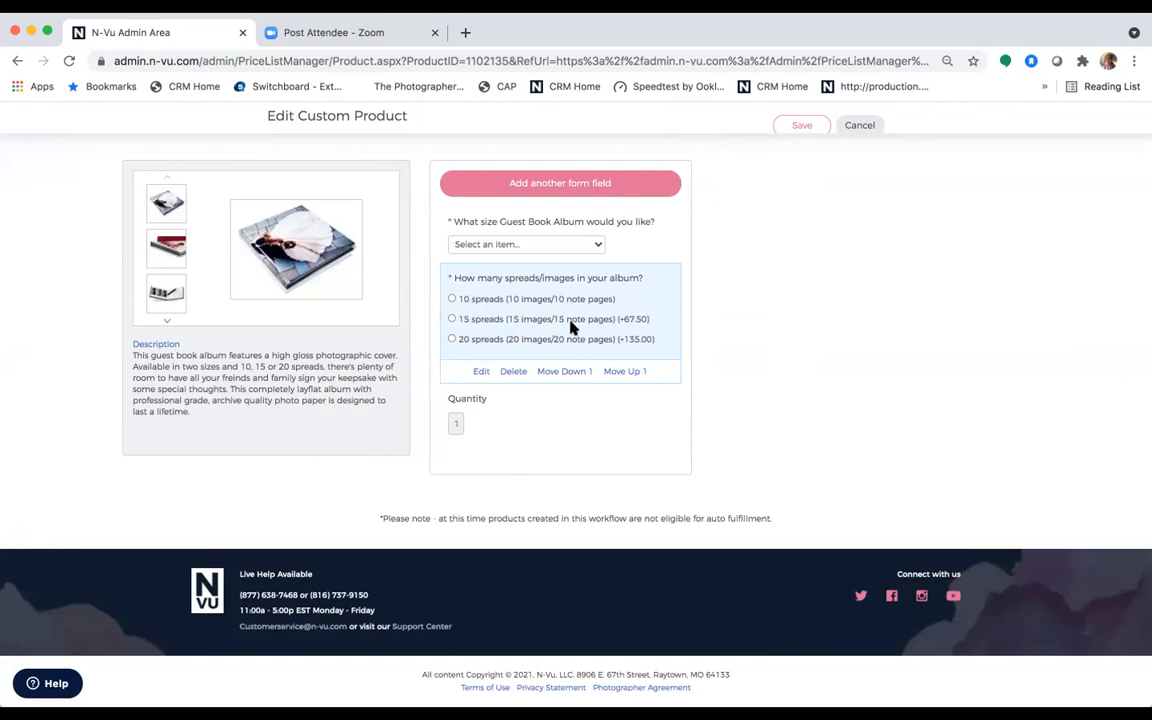
{"action": "scroll", "coordinate": [573, 318], "scroll_direction": "up", "scroll_amount": 3}
{"action": "scroll", "coordinate": [573, 314], "scroll_direction": "up", "scroll_amount": 10}
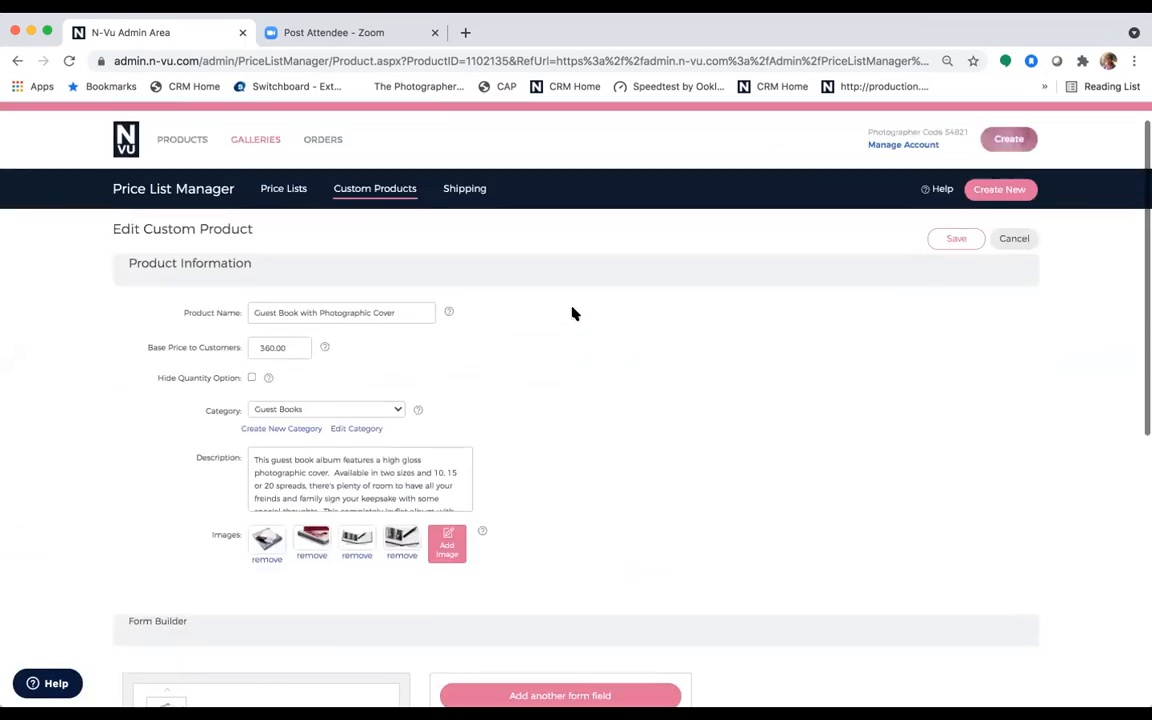
{"action": "scroll", "coordinate": [573, 314], "scroll_direction": "down", "scroll_amount": 10}
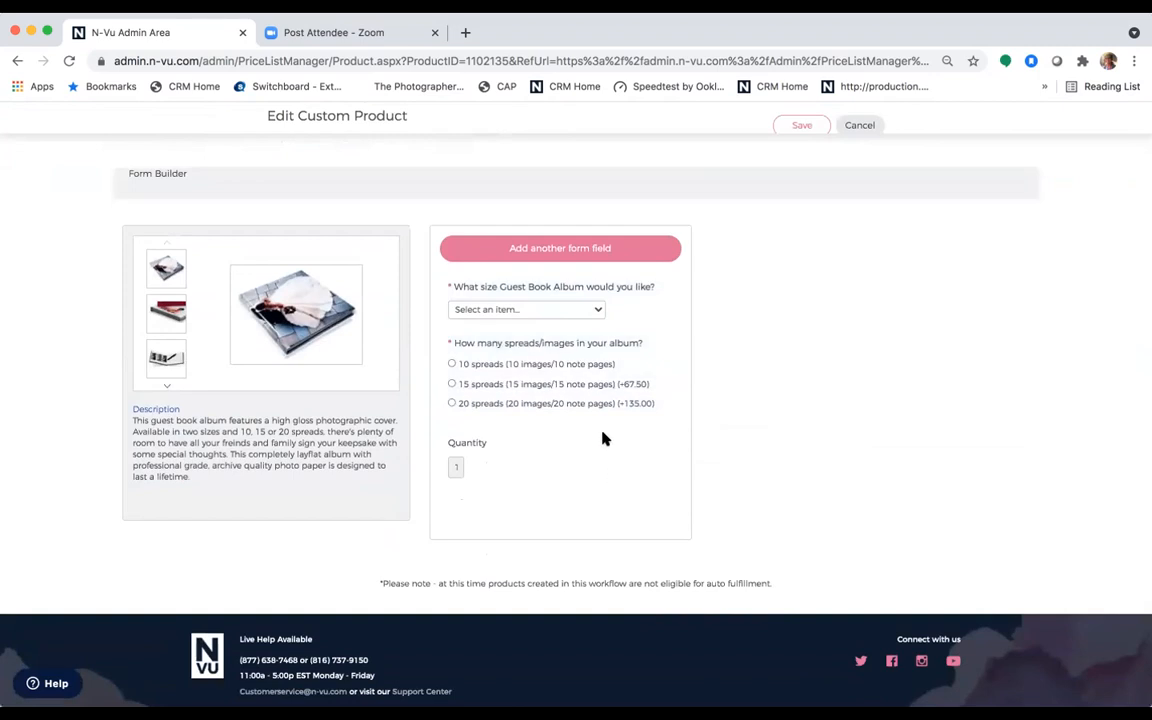
Open the question about the number of spreads/images for editing and examine its answers.
{"action": "mouse_move", "coordinate": [507, 399]}
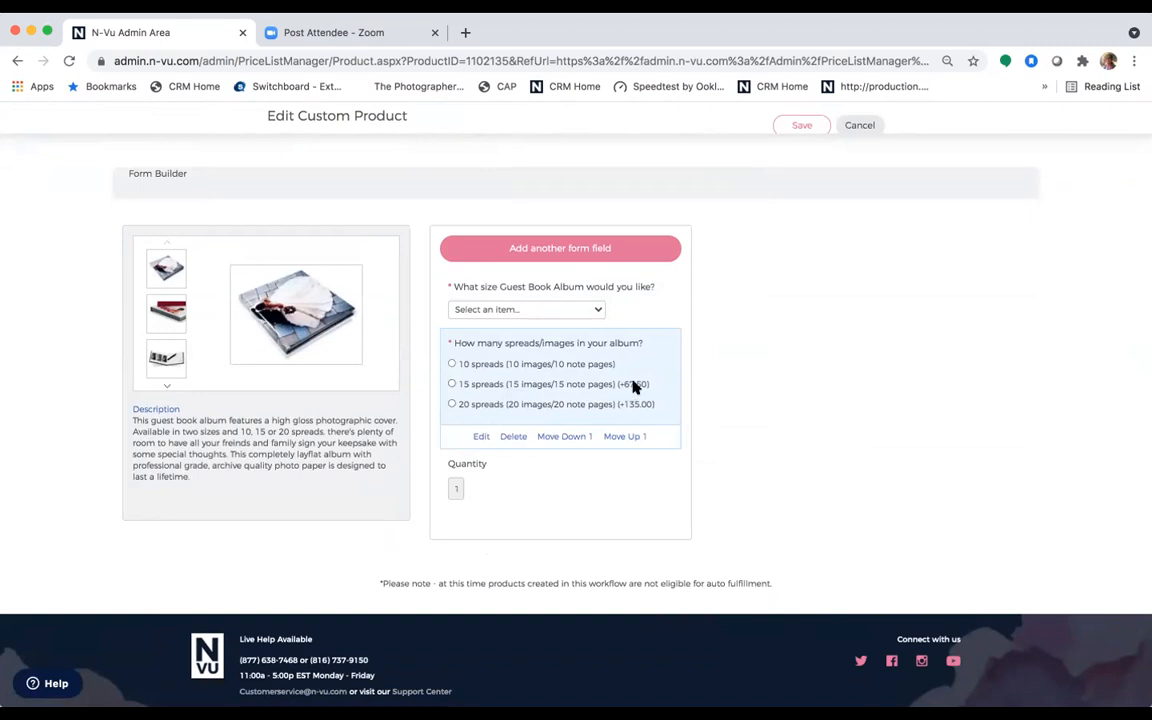
{"action": "left_click", "coordinate": [481, 438]}
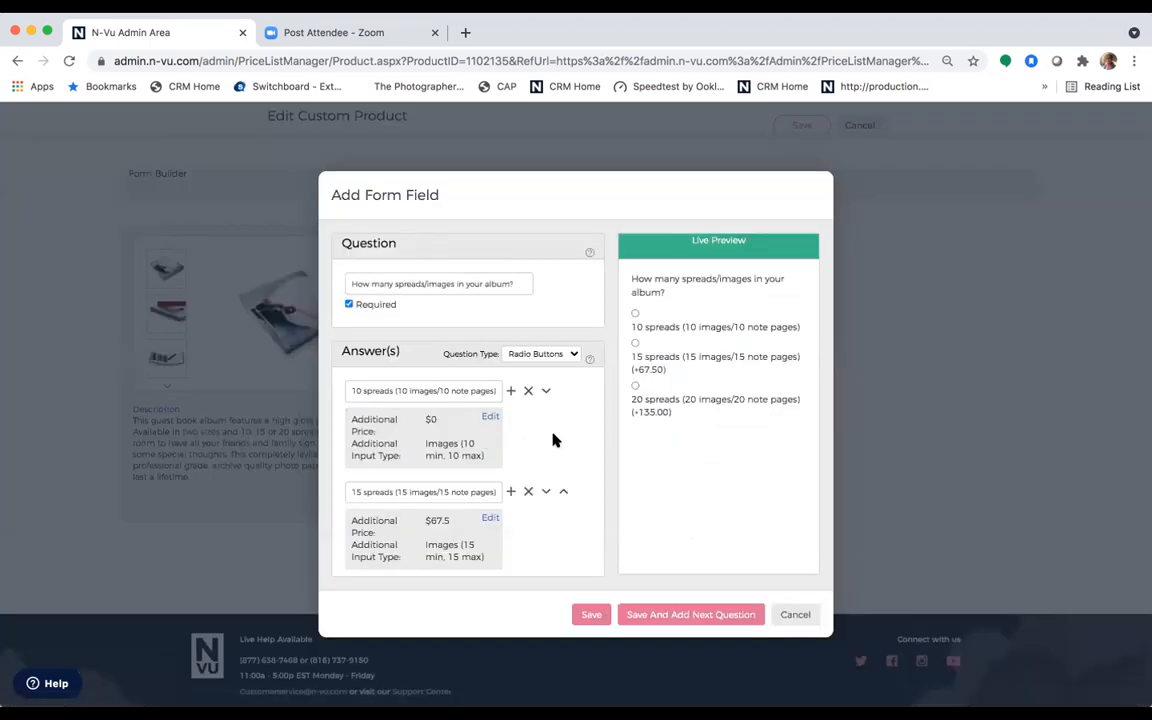
{"action": "scroll", "coordinate": [555, 440], "scroll_direction": "down", "scroll_amount": 3}
{"action": "scroll", "coordinate": [555, 440], "scroll_direction": "up", "scroll_amount": 3}
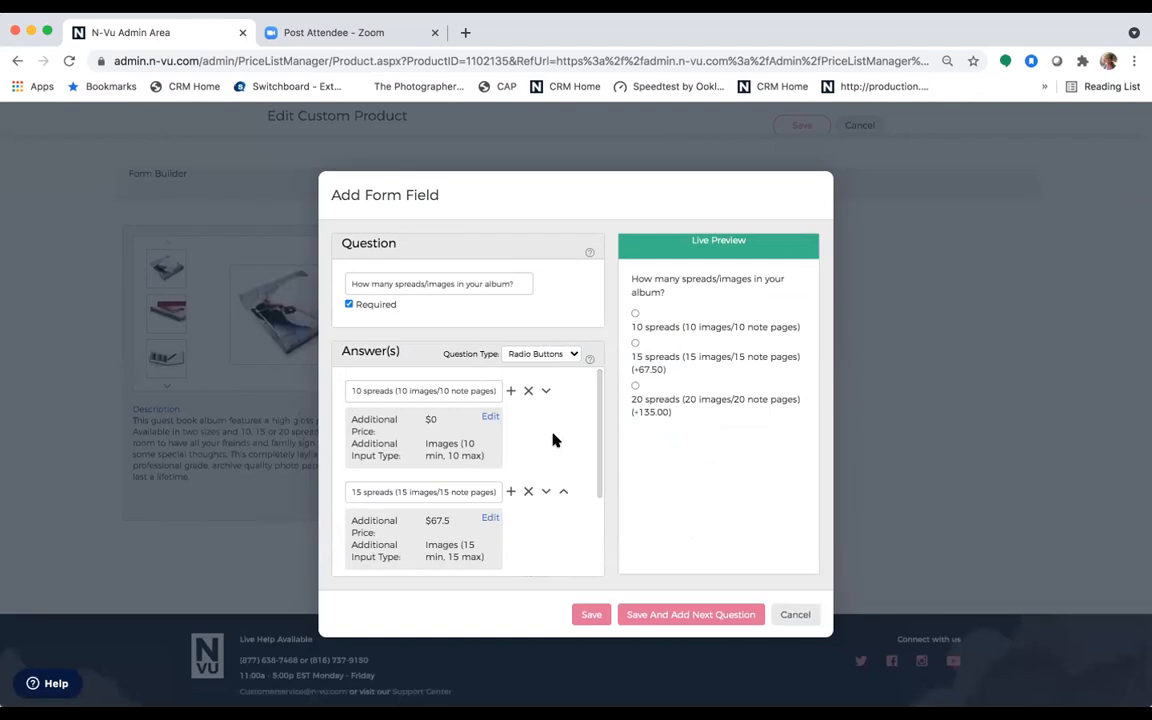
{"action": "scroll", "coordinate": [555, 440], "scroll_direction": "down", "scroll_amount": 2}
{"action": "scroll", "coordinate": [555, 440], "scroll_direction": "down", "scroll_amount": 2}
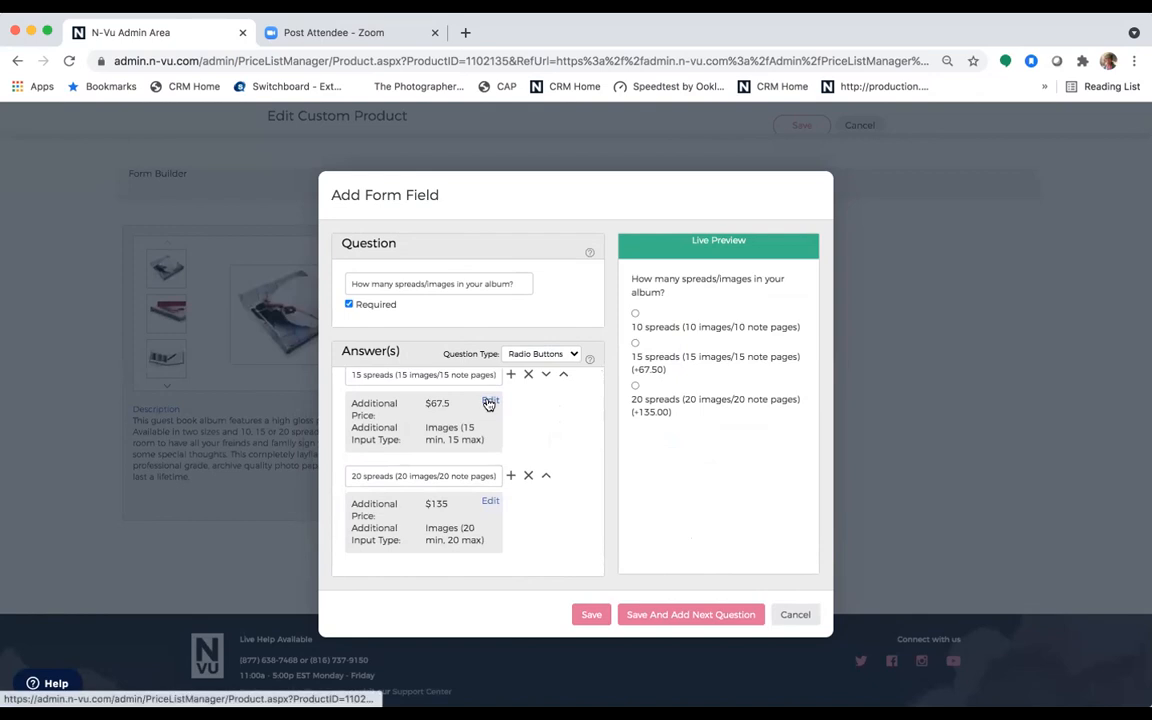
Check the additional price and image limits of the 15 spreads answer and save its advanced options.
{"action": "scroll", "coordinate": [489, 403], "scroll_direction": "up", "scroll_amount": 3}
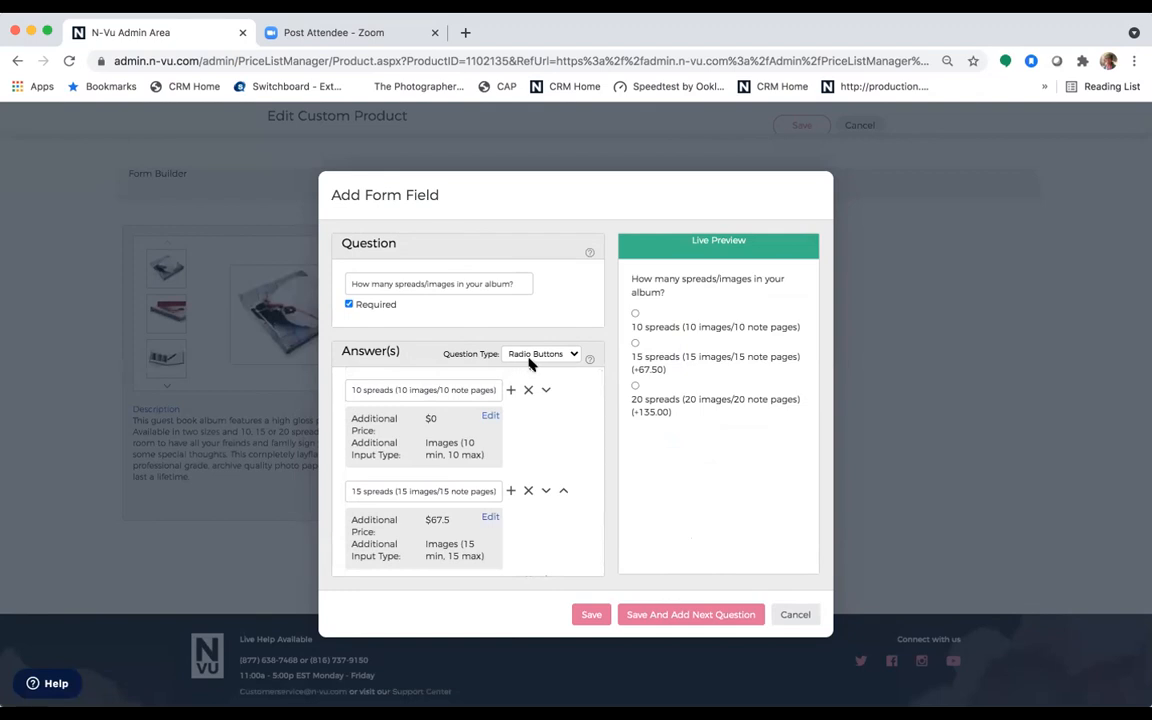
{"action": "scroll", "coordinate": [503, 447], "scroll_direction": "down", "scroll_amount": 1}
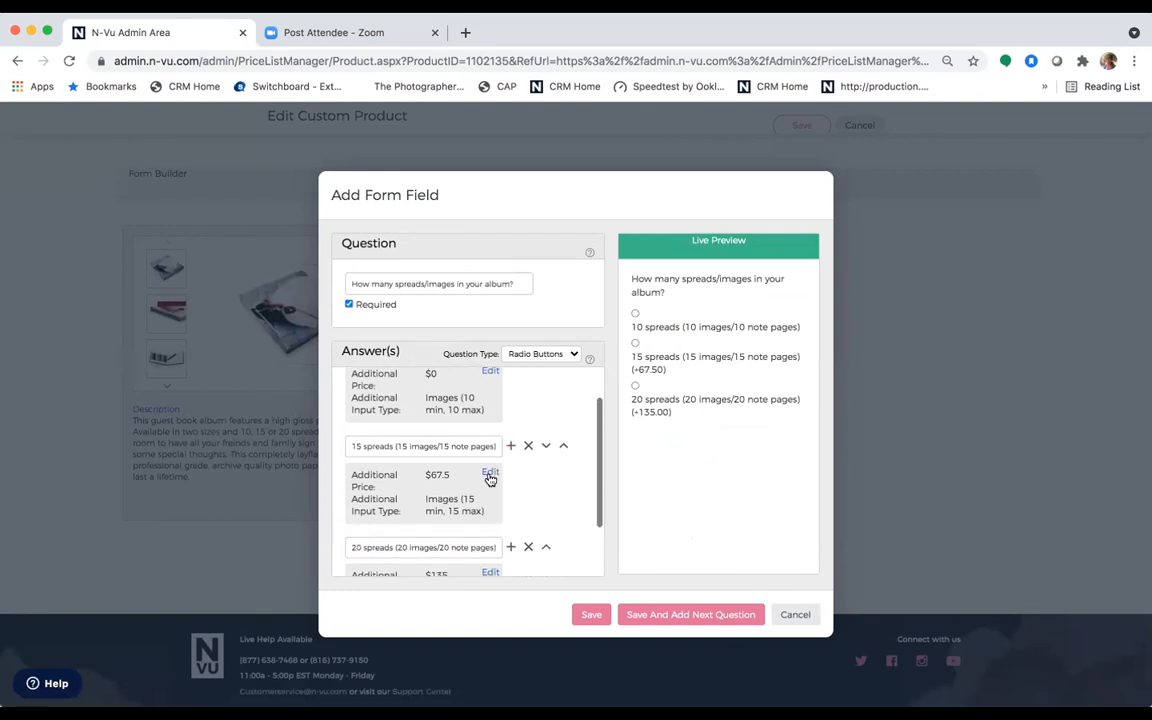
{"action": "left_click", "coordinate": [490, 473]}
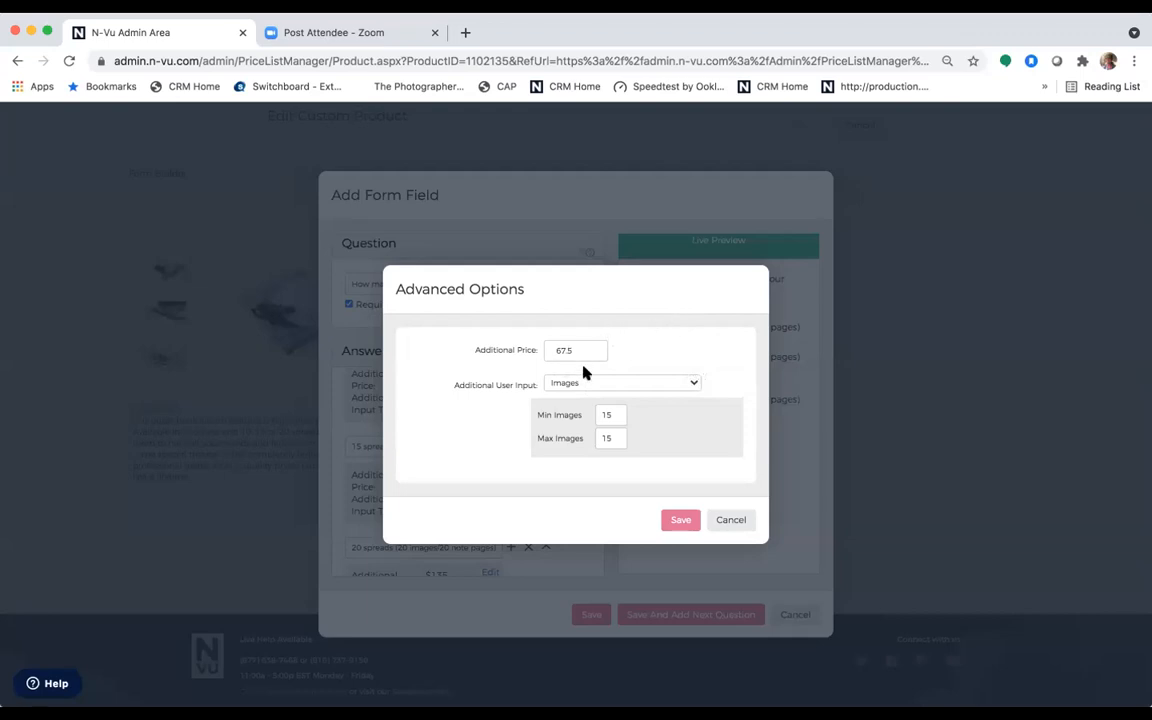
{"action": "left_click", "coordinate": [679, 521]}
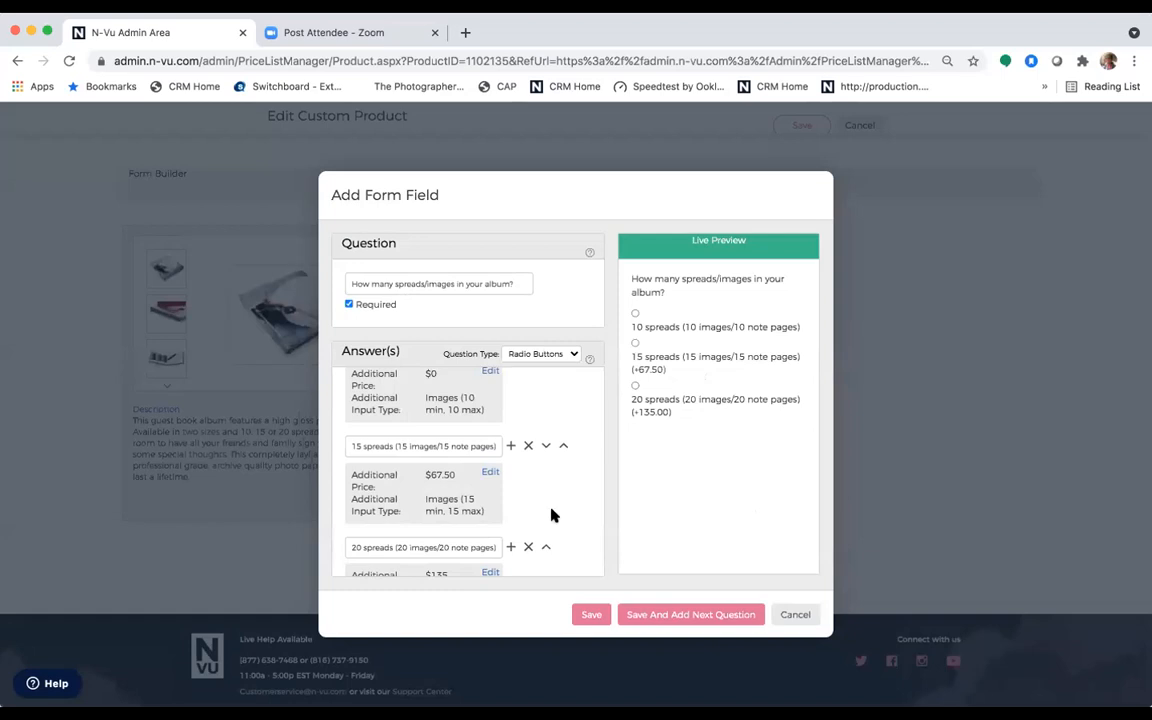
Review the 15 and 20 spreads answers and their image limits, then close the question without saving.
{"action": "scroll", "coordinate": [551, 514], "scroll_direction": "down", "scroll_amount": 2}
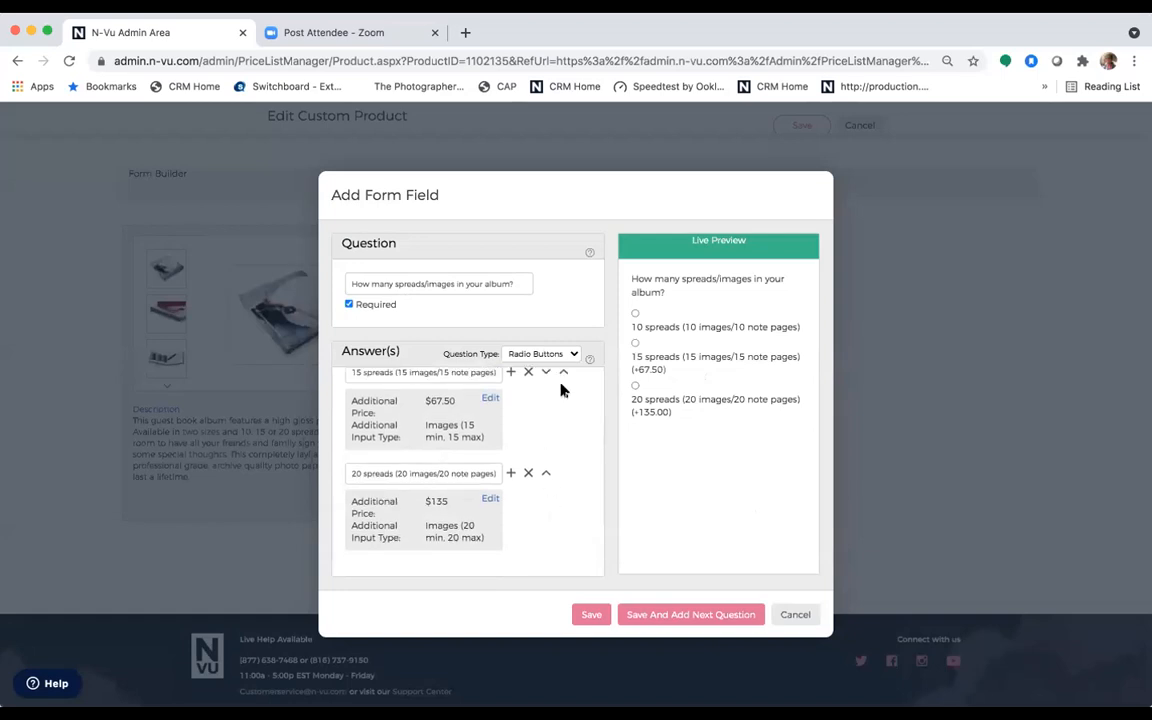
{"action": "mouse_move", "coordinate": [589, 357]}
{"action": "left_click", "coordinate": [793, 615]}
{"action": "scroll", "coordinate": [650, 457], "scroll_direction": "down", "scroll_amount": 1}
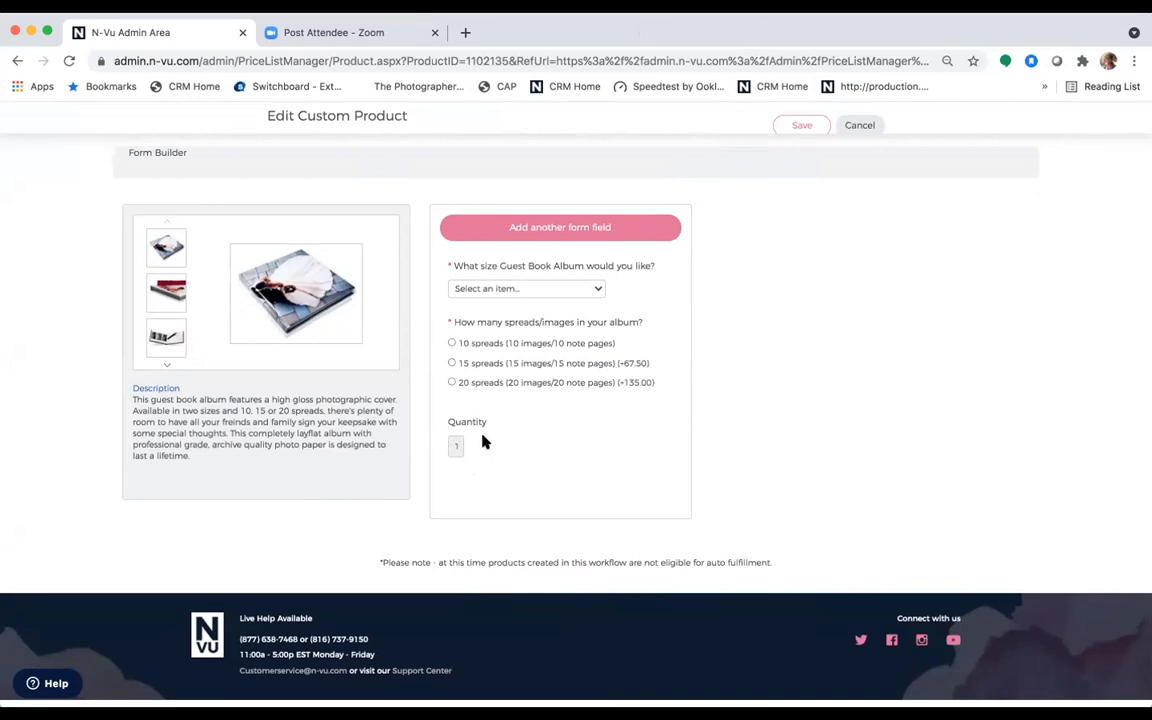
Recheck the guest book's product information and form questions, then save the custom product.
{"action": "scroll", "coordinate": [547, 467], "scroll_direction": "up", "scroll_amount": 5}
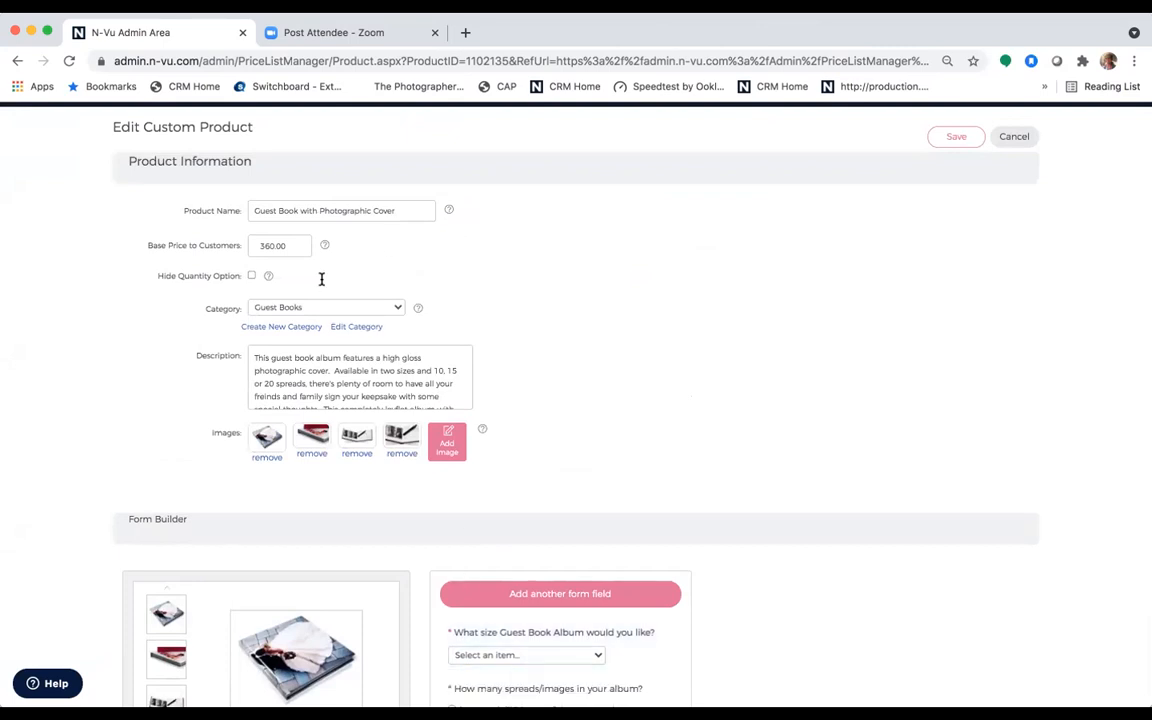
{"action": "scroll", "coordinate": [748, 348], "scroll_direction": "down", "scroll_amount": 3}
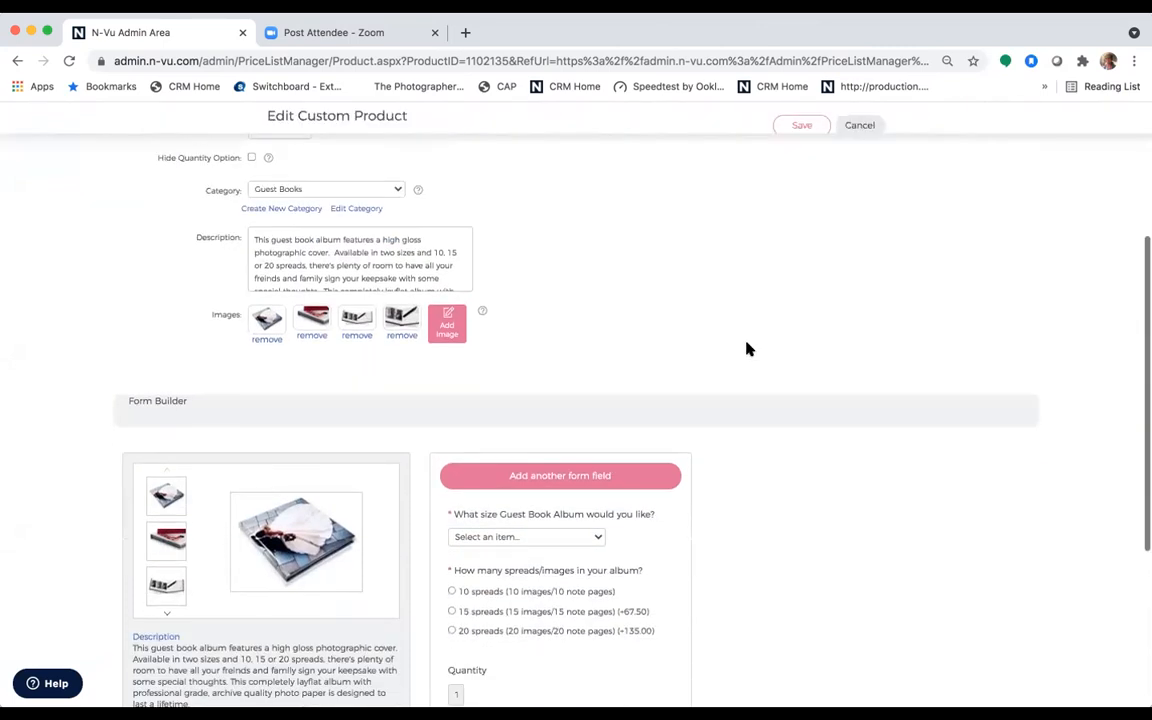
{"action": "scroll", "coordinate": [748, 348], "scroll_direction": "up", "scroll_amount": 2}
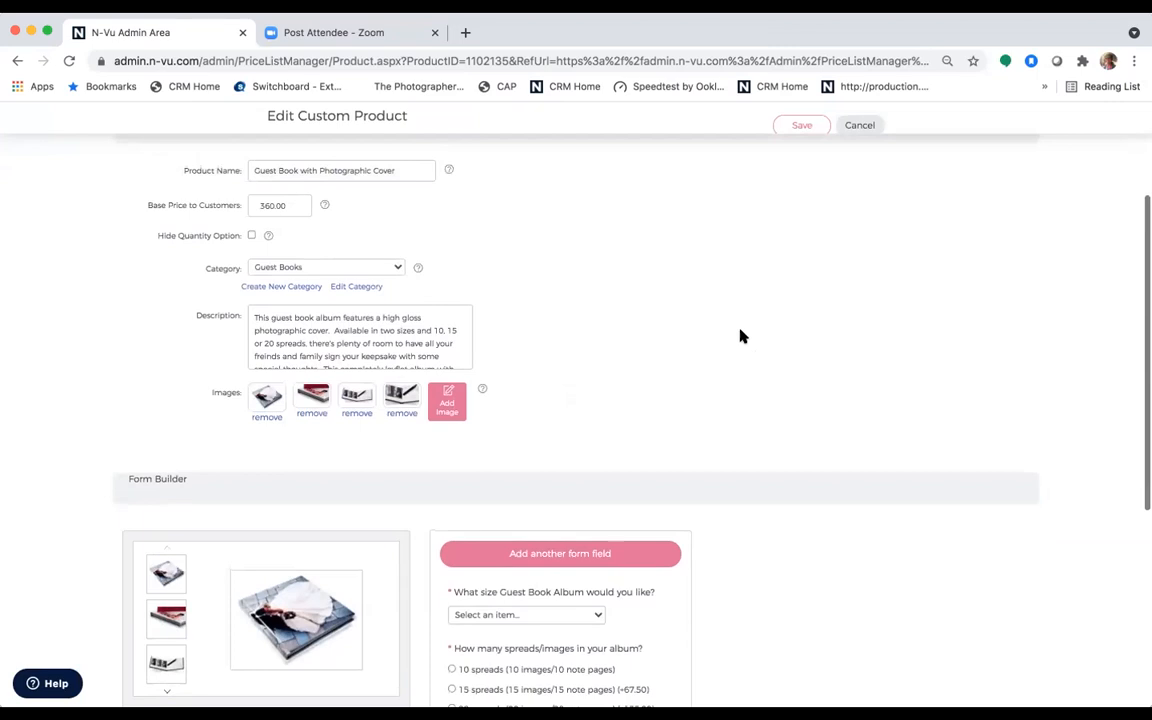
{"action": "scroll", "coordinate": [740, 334], "scroll_direction": "up", "scroll_amount": 3}
{"action": "left_click", "coordinate": [955, 249]}
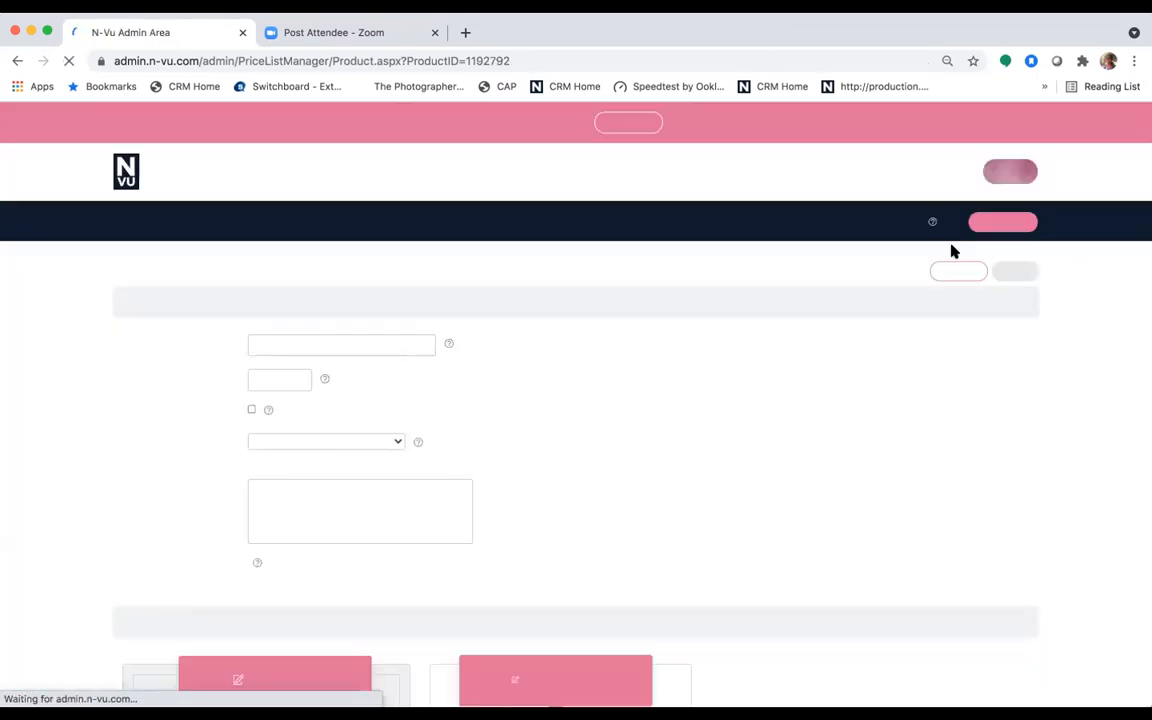
Review the saved guest book's images, description and form questions.
{"action": "scroll", "coordinate": [940, 445], "scroll_direction": "down", "scroll_amount": 2}
{"action": "scroll", "coordinate": [940, 445], "scroll_direction": "down", "scroll_amount": 4}
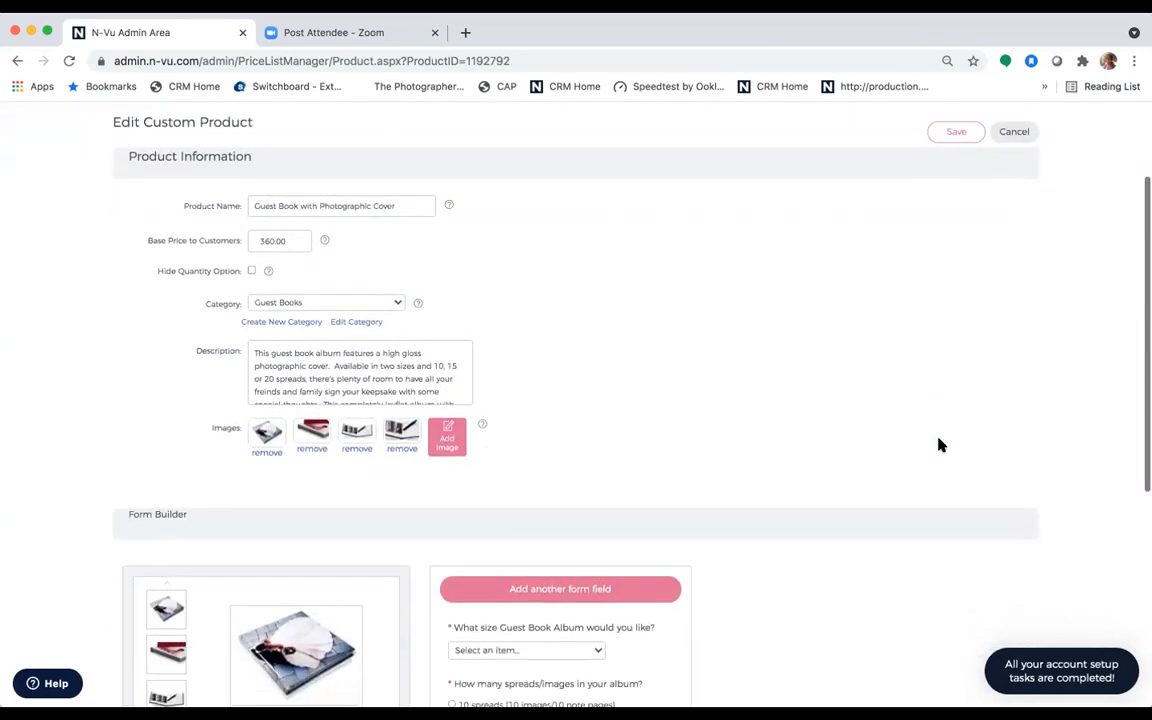
{"action": "scroll", "coordinate": [940, 445], "scroll_direction": "up", "scroll_amount": 1}
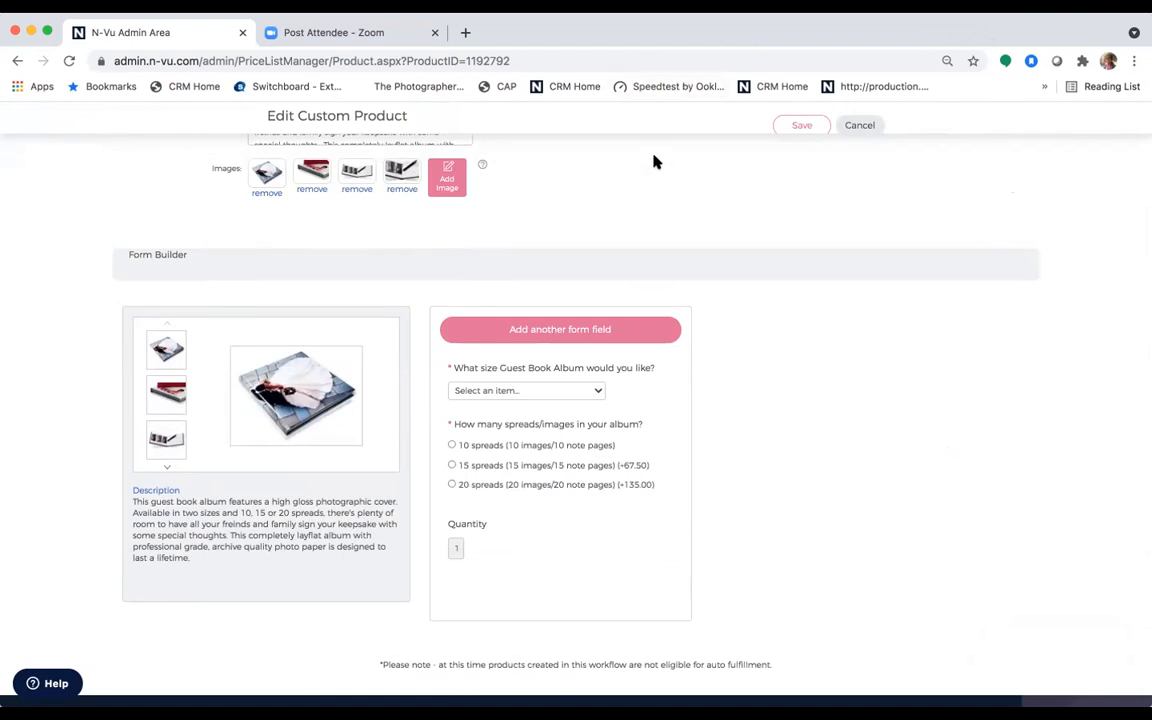
Go to the Gallery Manager and open the 2021 family event with the in-person sales session for editing.
{"action": "scroll", "coordinate": [758, 219], "scroll_direction": "up", "scroll_amount": 5}
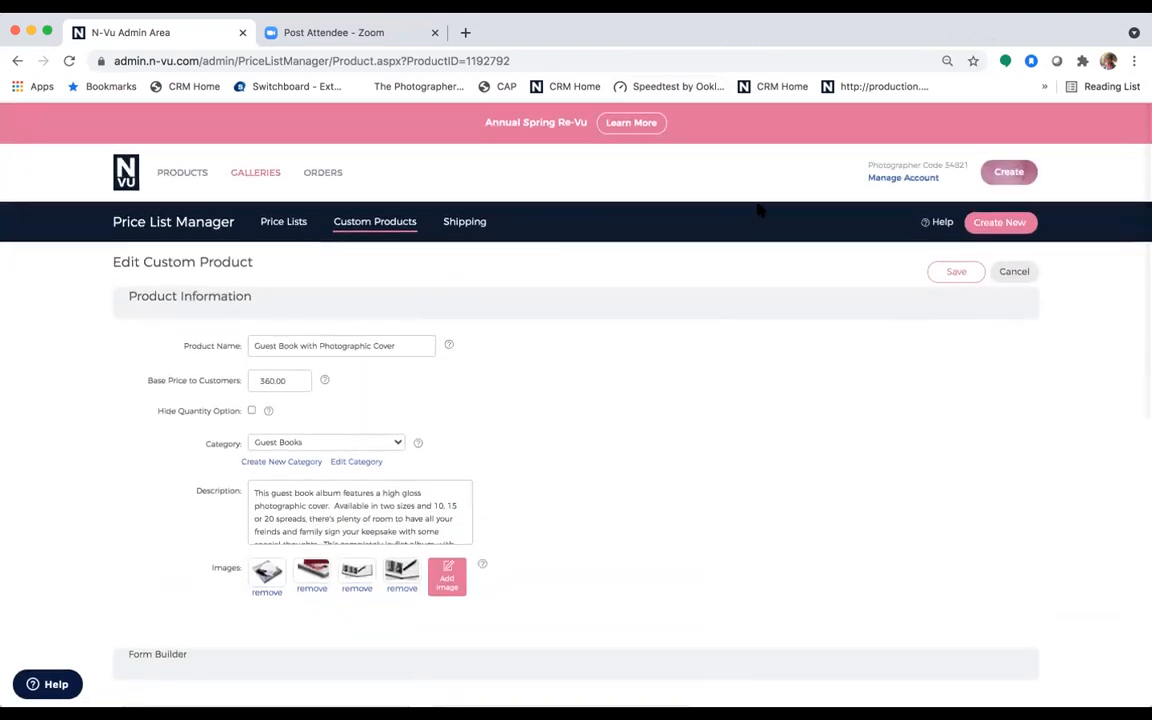
{"action": "left_click", "coordinate": [260, 172]}
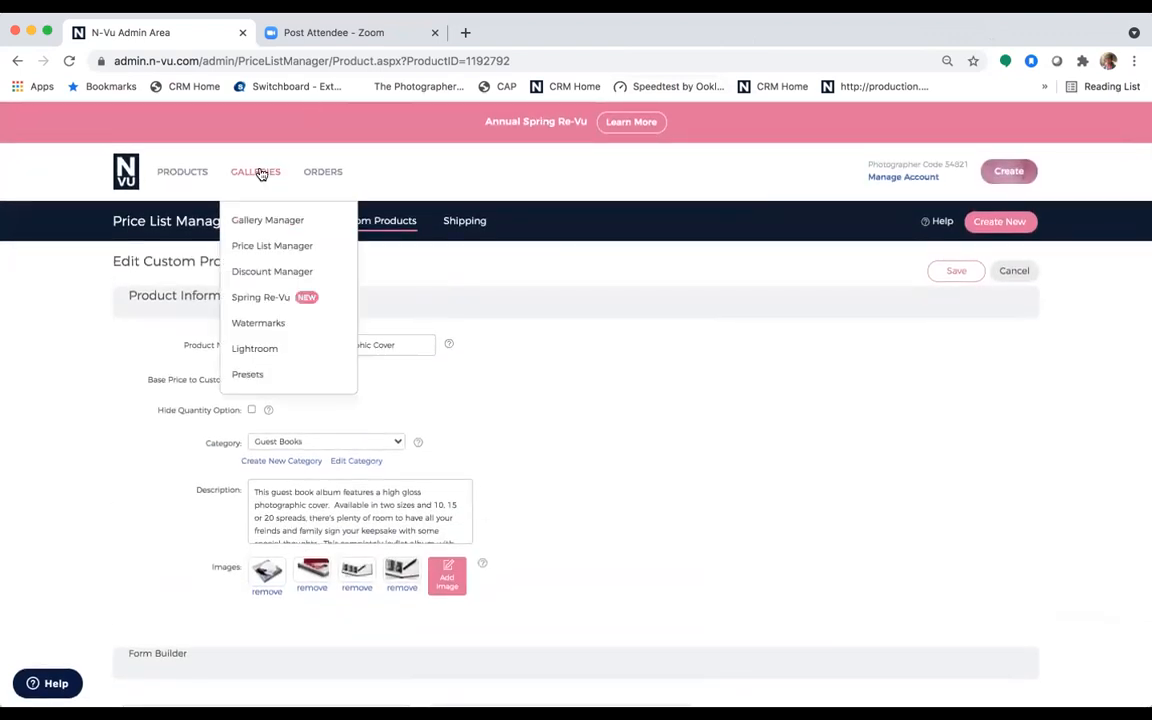
{"action": "left_click", "coordinate": [262, 221]}
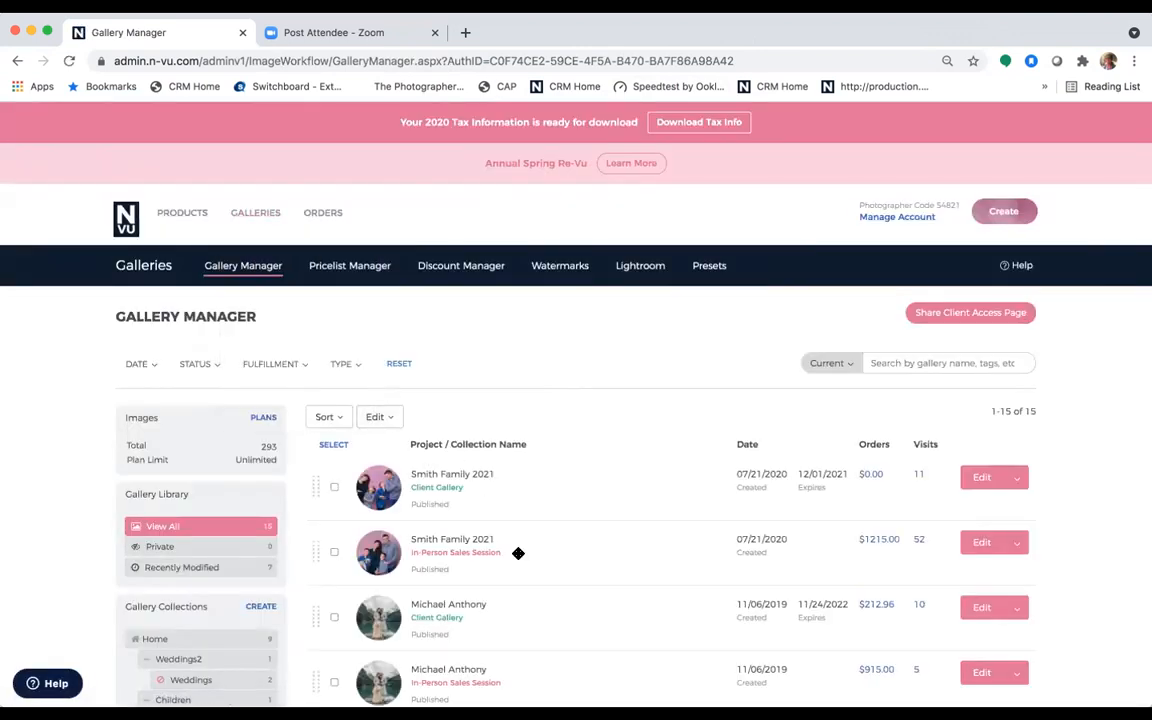
{"action": "scroll", "coordinate": [518, 553], "scroll_direction": "down", "scroll_amount": 1}
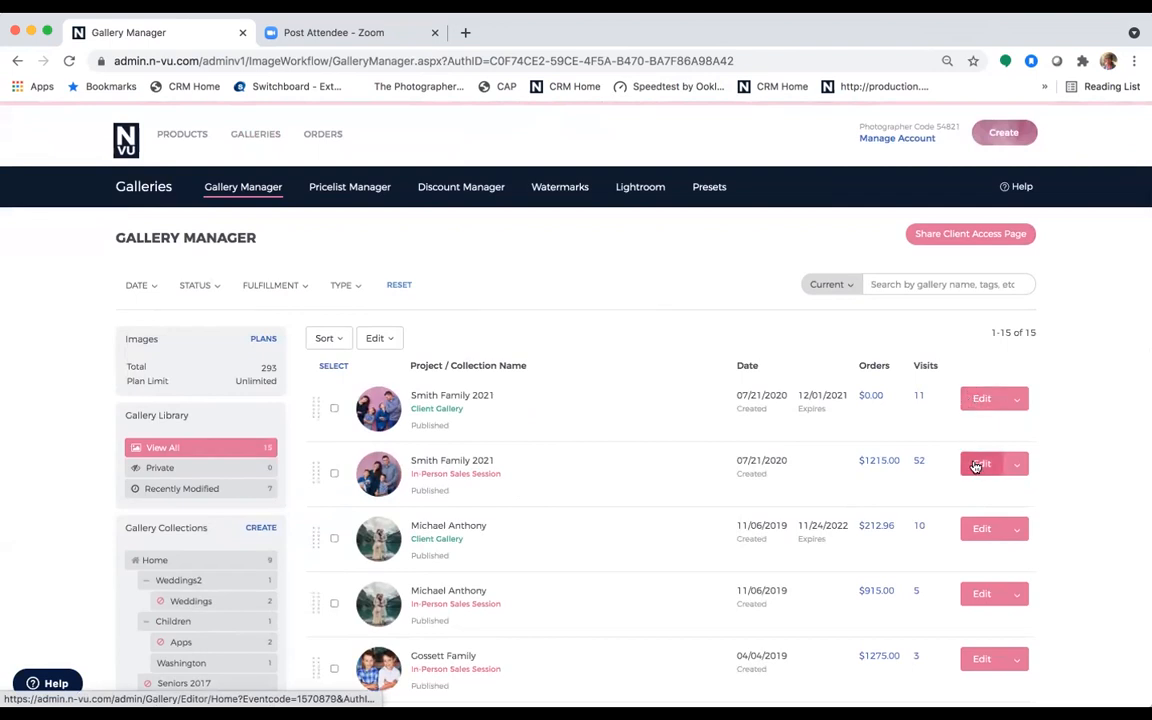
{"action": "left_click", "coordinate": [976, 466]}
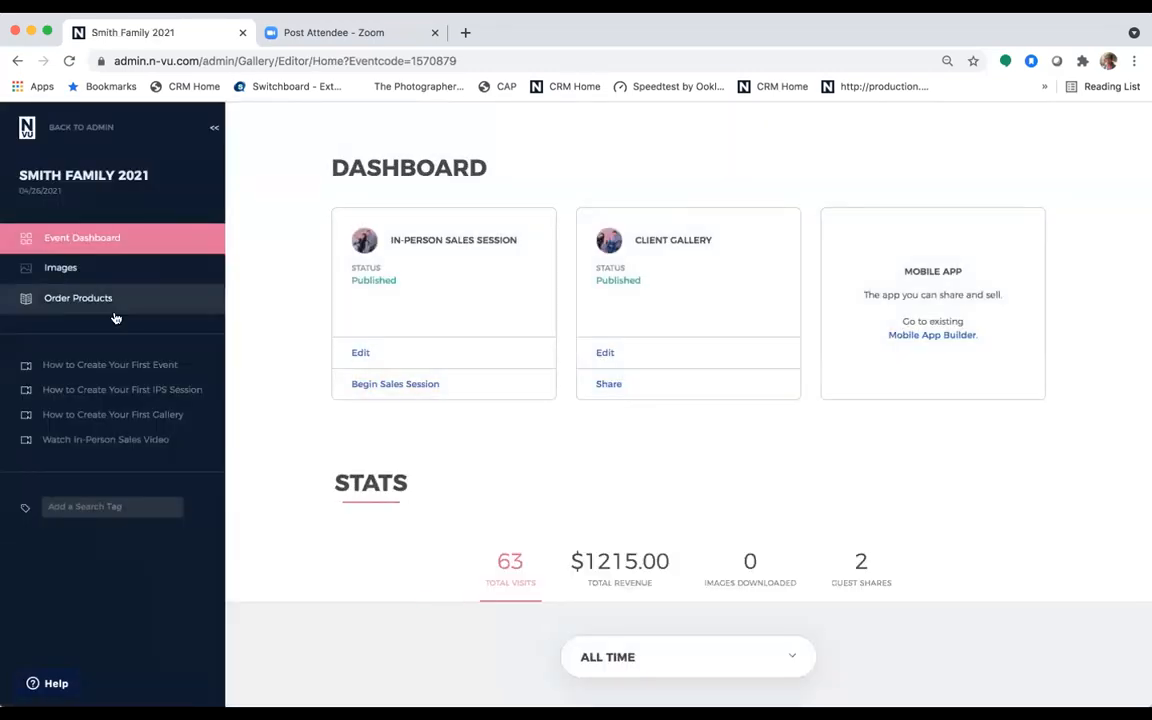
Open the in-person sales session's settings and examine its culling options and the price lists available for selling.
{"action": "left_click", "coordinate": [362, 354]}
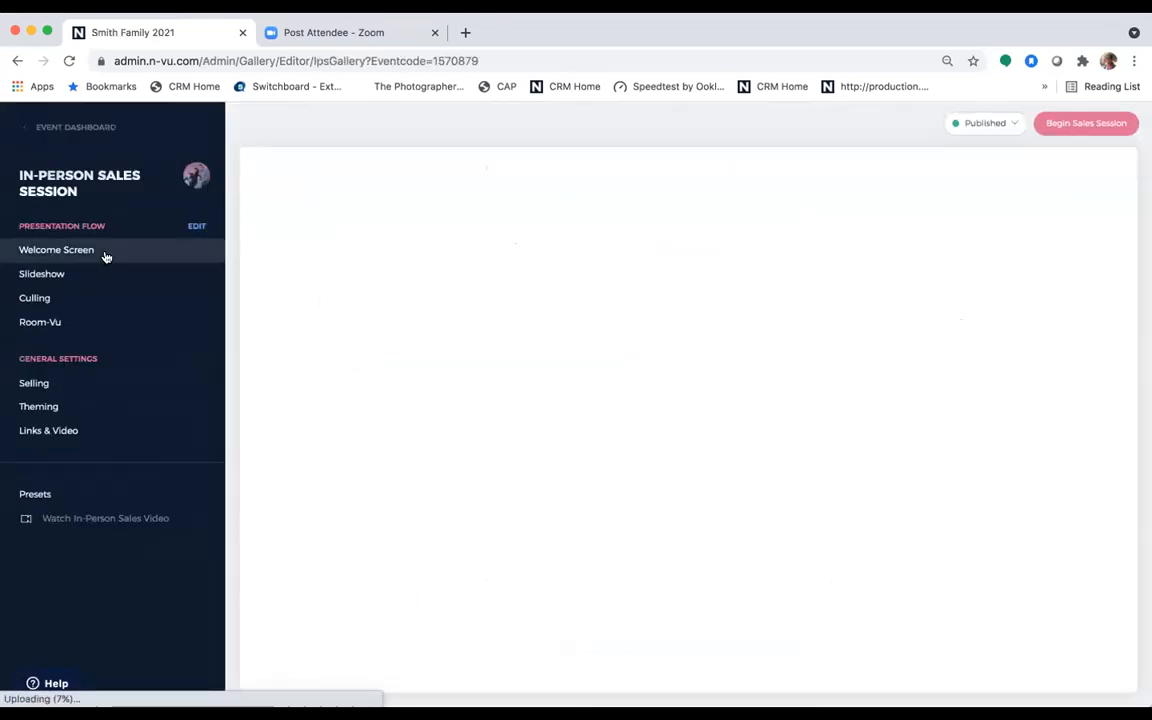
{"action": "left_click", "coordinate": [85, 300]}
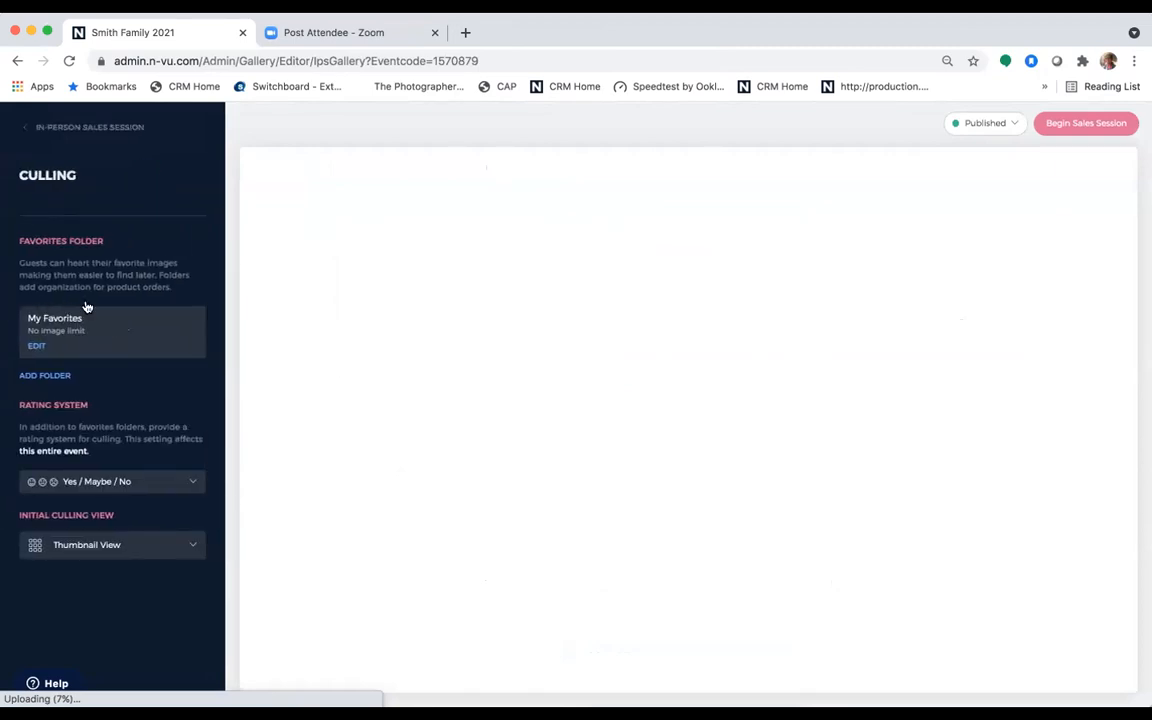
{"action": "left_click", "coordinate": [46, 125]}
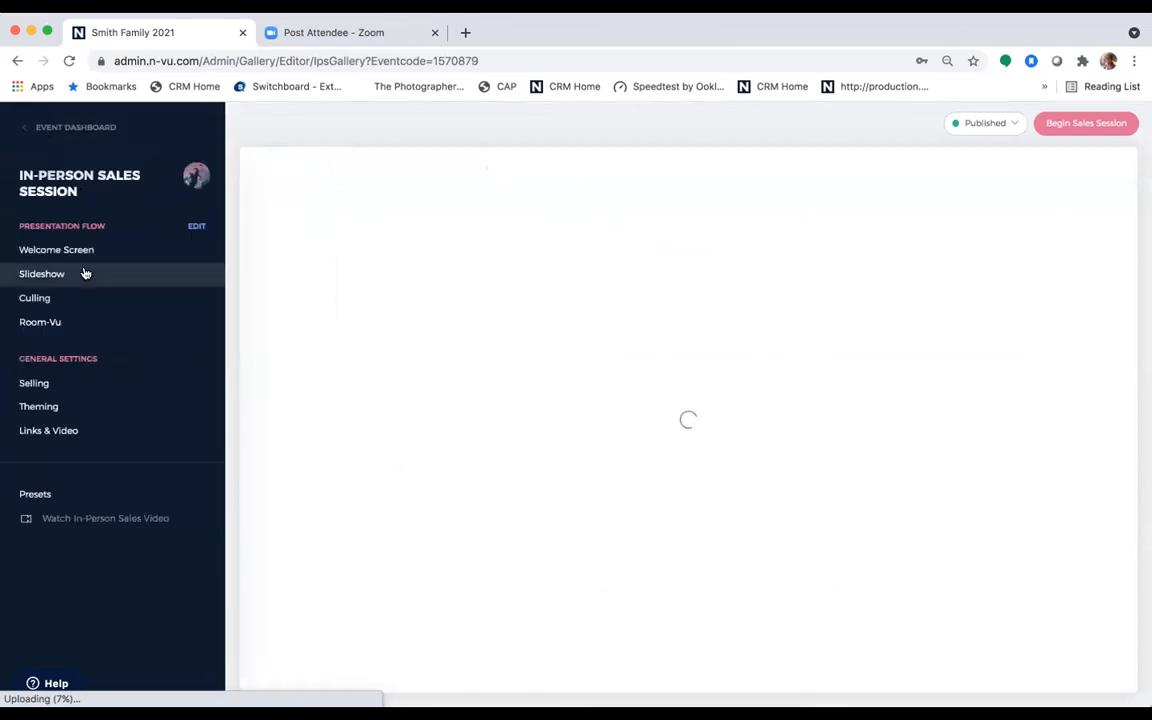
{"action": "left_click", "coordinate": [78, 387]}
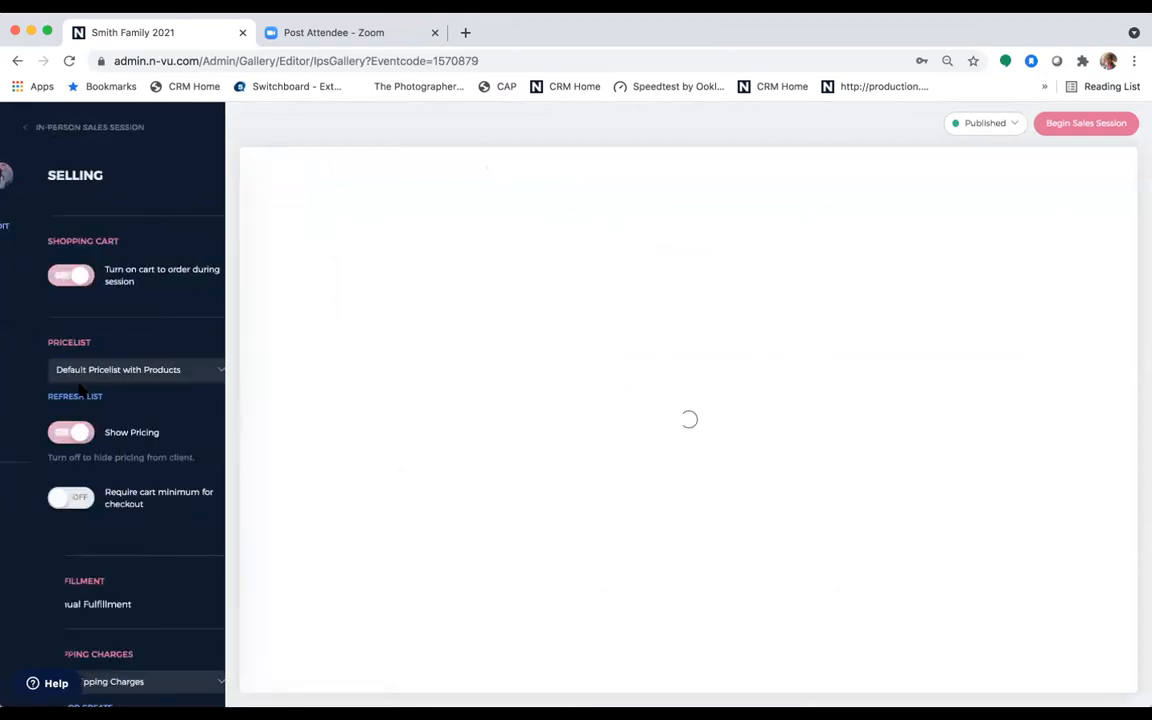
{"action": "left_click", "coordinate": [184, 376]}
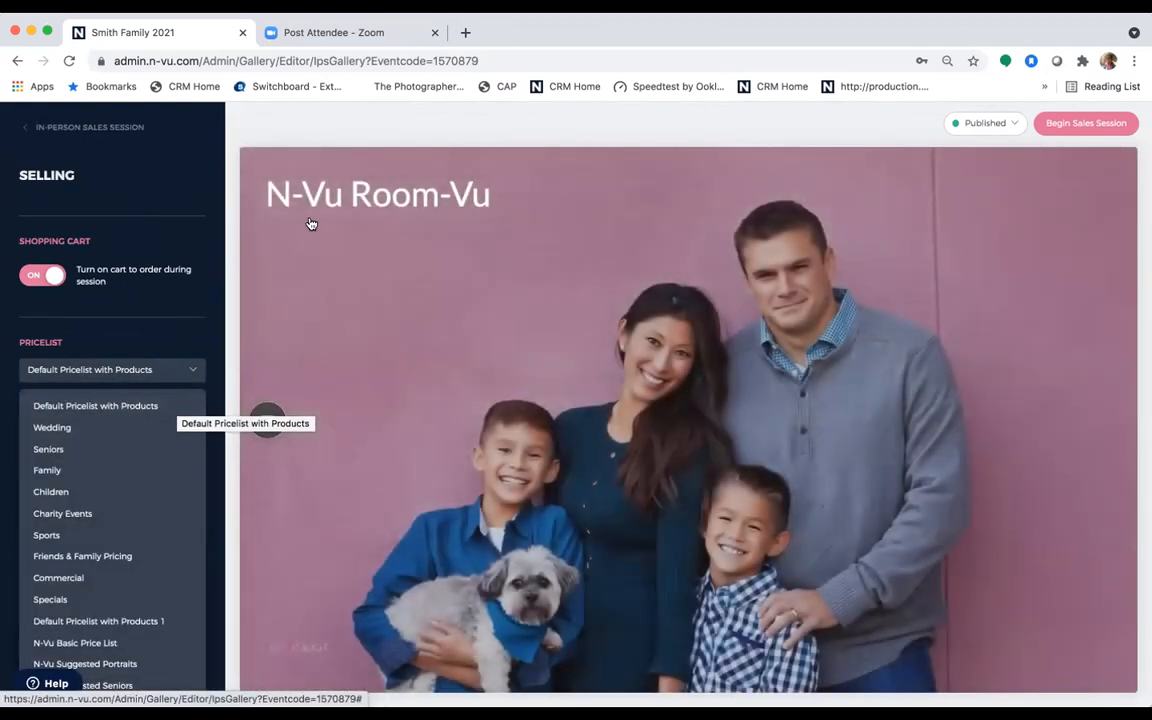
Begin the in-person sales session in fullscreen with the Single Screen display type.
{"action": "left_click", "coordinate": [1064, 128]}
{"action": "left_click", "coordinate": [555, 513]}
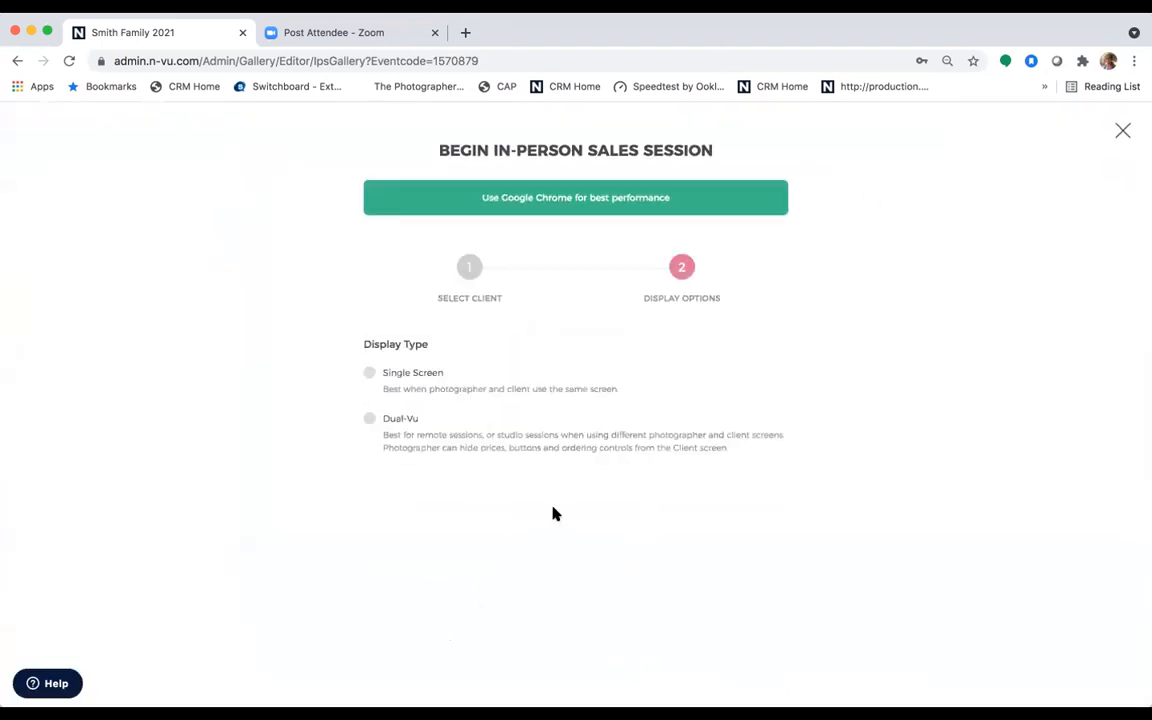
{"action": "left_click", "coordinate": [458, 383]}
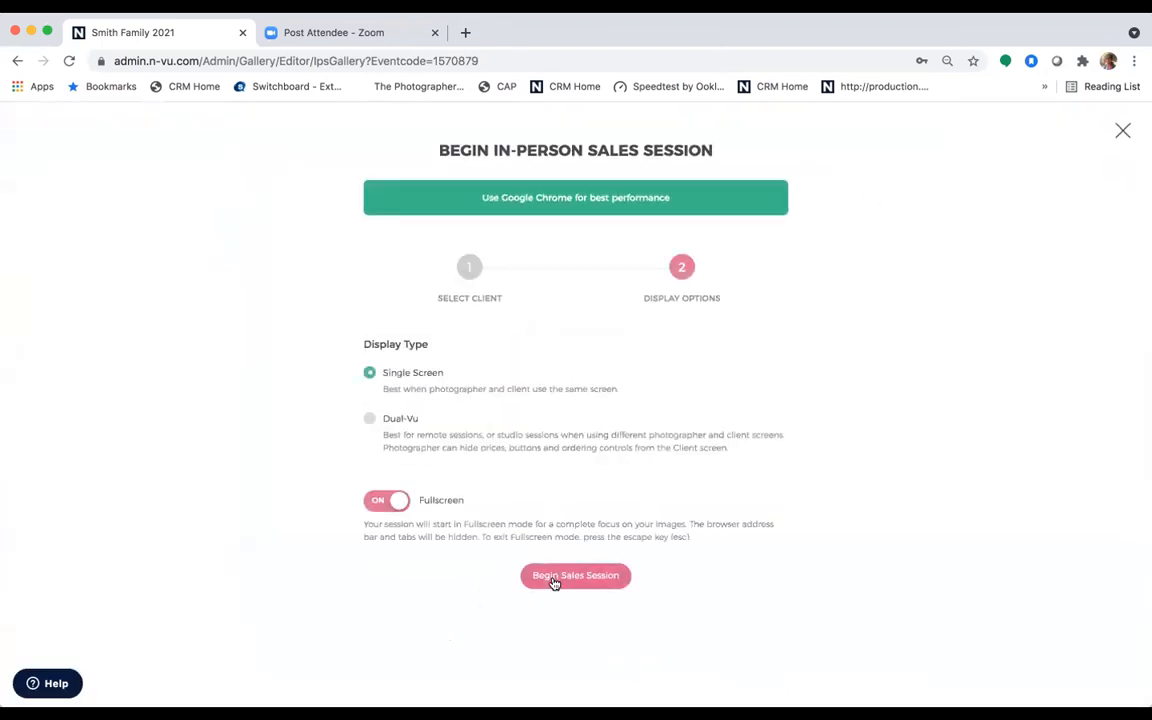
{"action": "left_click", "coordinate": [555, 578]}
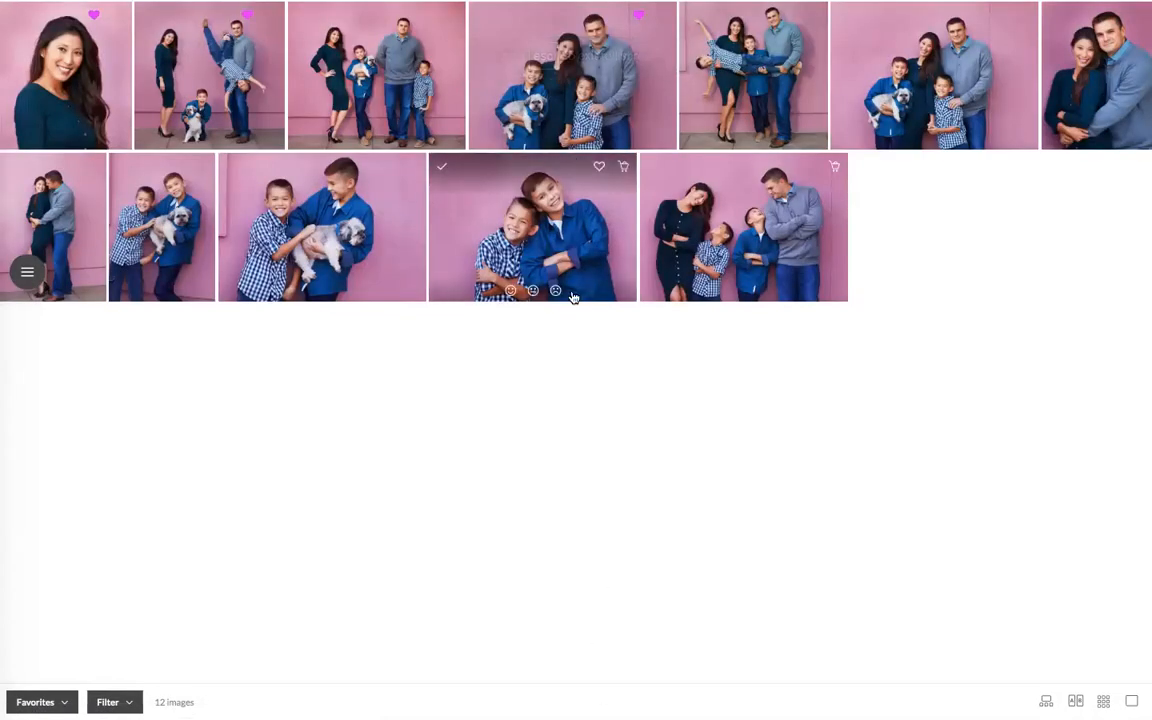
Open the order options for the photo of the two boys and browse the product categories, including Other Products.
{"action": "left_click", "coordinate": [624, 168]}
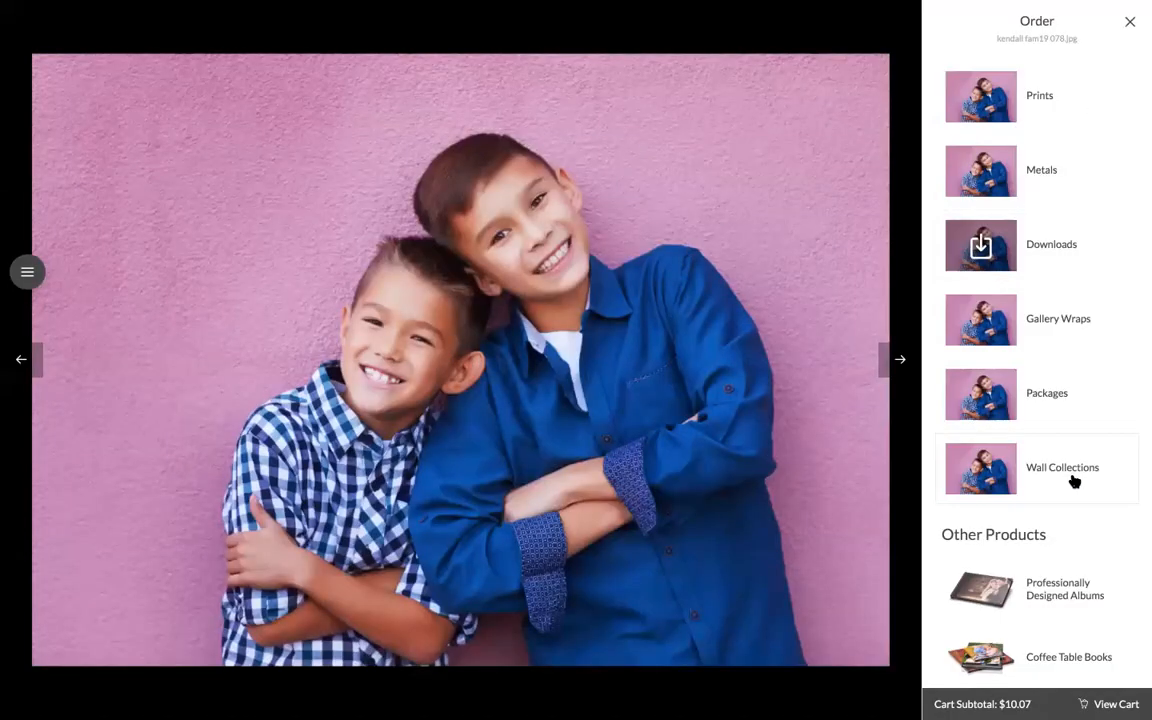
{"action": "scroll", "coordinate": [1073, 481], "scroll_direction": "down", "scroll_amount": 3}
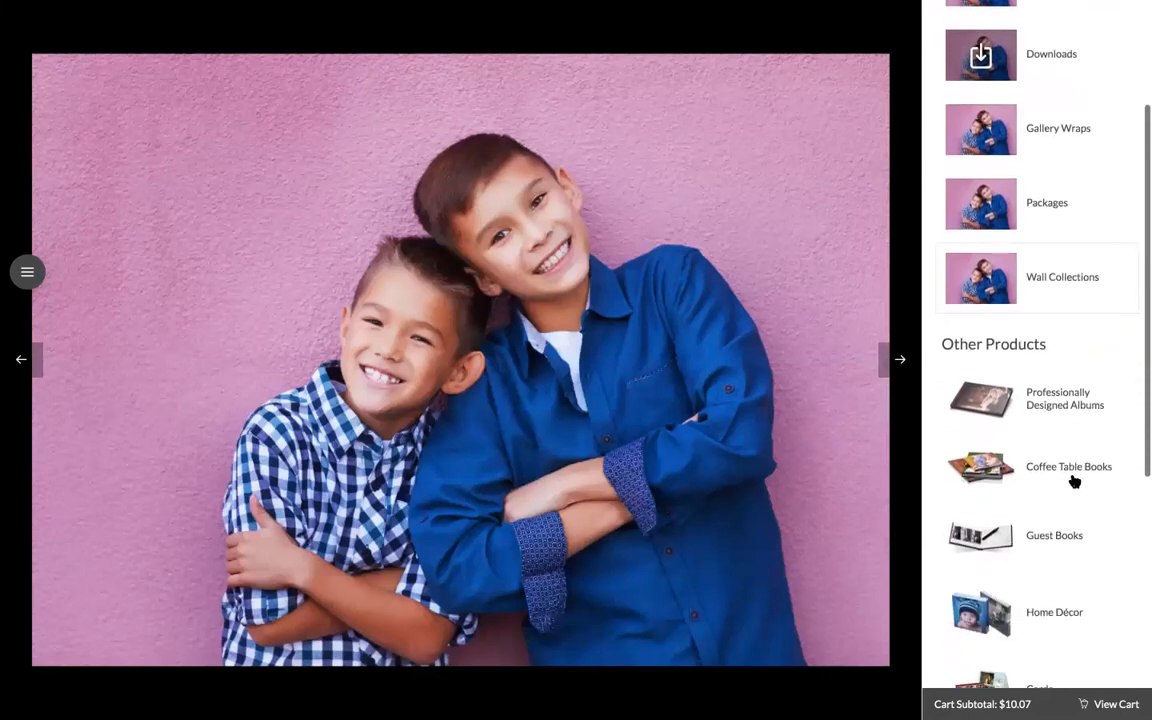
{"action": "scroll", "coordinate": [1073, 481], "scroll_direction": "down", "scroll_amount": 2}
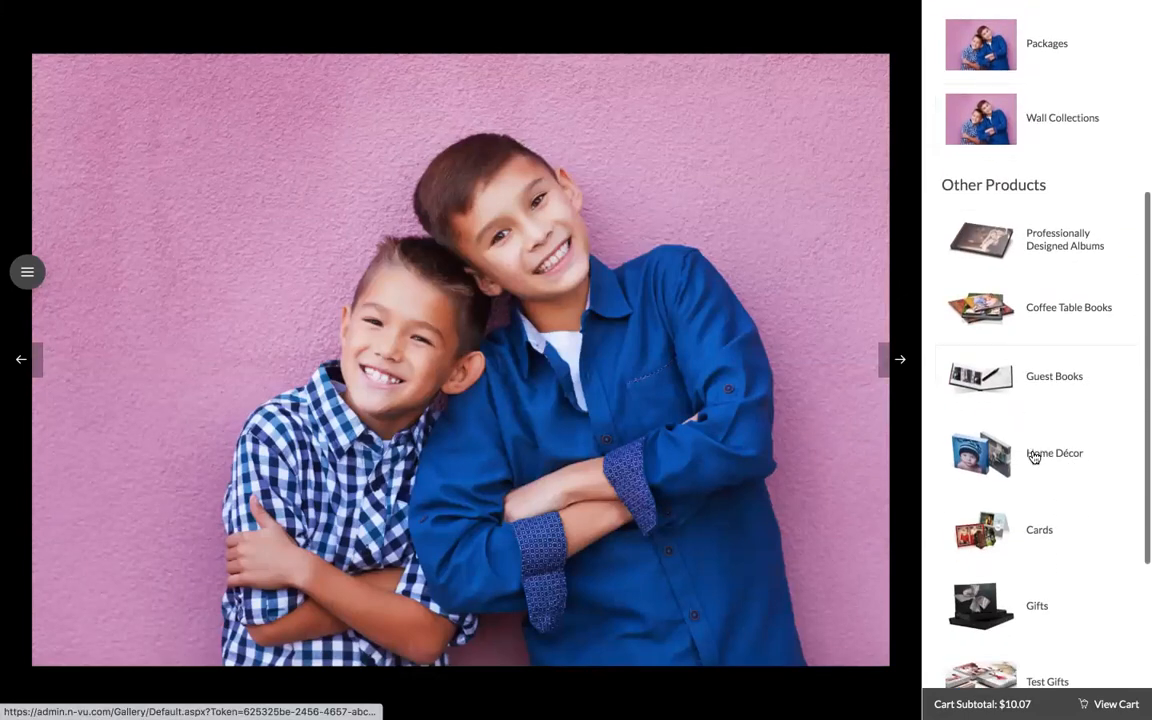
{"action": "scroll", "coordinate": [1053, 506], "scroll_direction": "down", "scroll_amount": 1}
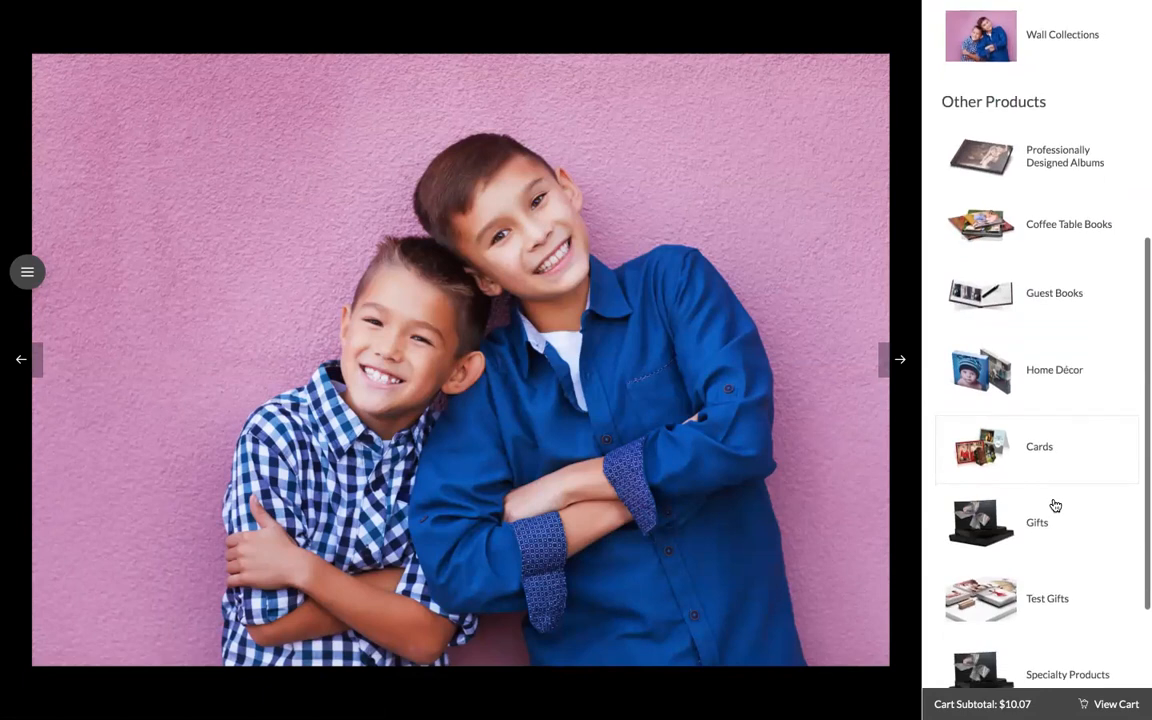
{"action": "scroll", "coordinate": [1055, 506], "scroll_direction": "down", "scroll_amount": 2}
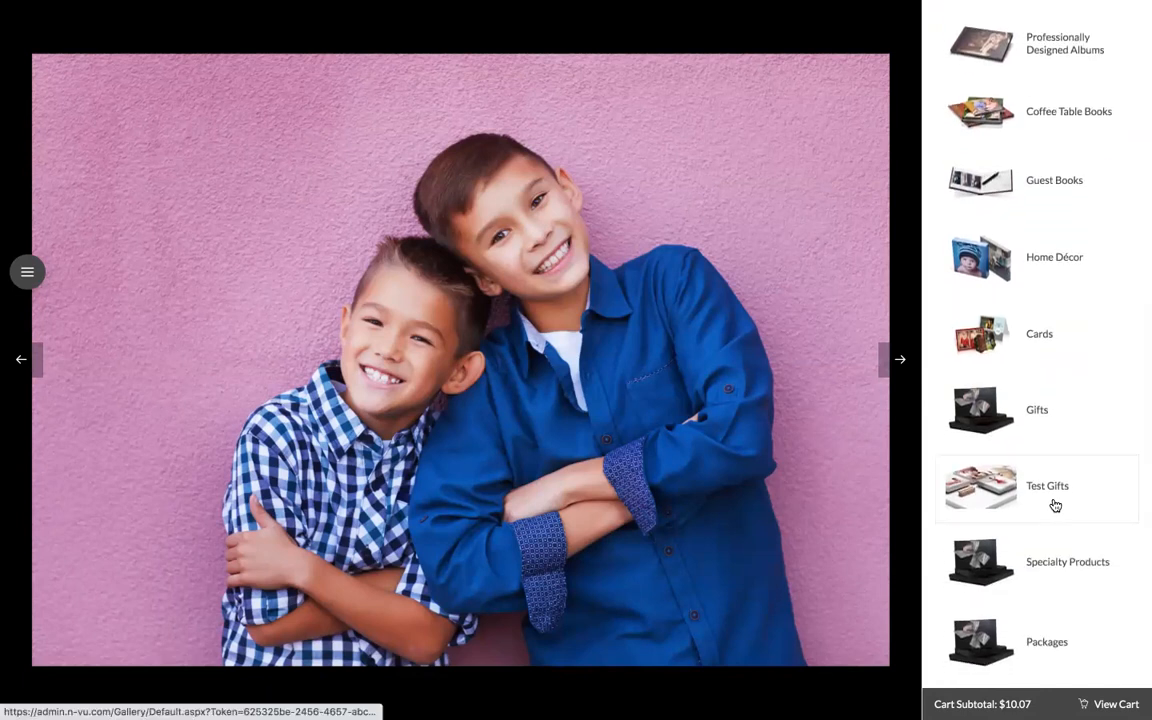
{"action": "scroll", "coordinate": [1055, 506], "scroll_direction": "down", "scroll_amount": 1}
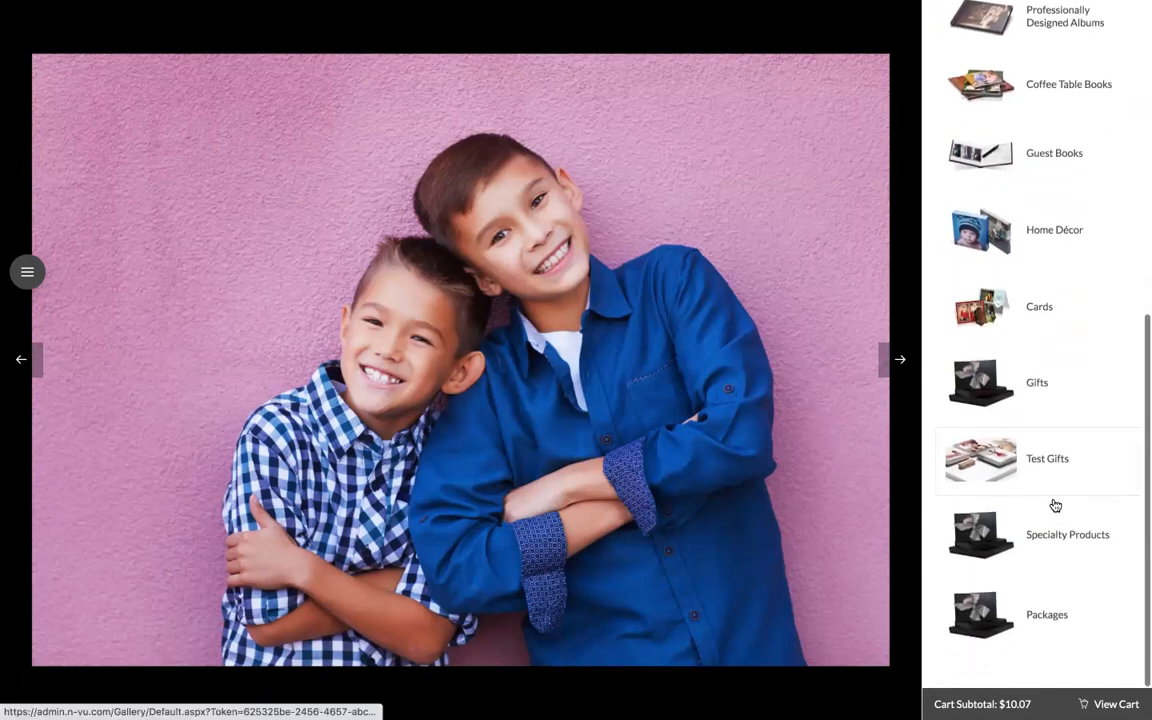
View the Packages and Specialty Products categories under Other Products, returning to the photo's order options after each.
{"action": "left_click", "coordinate": [1033, 618]}
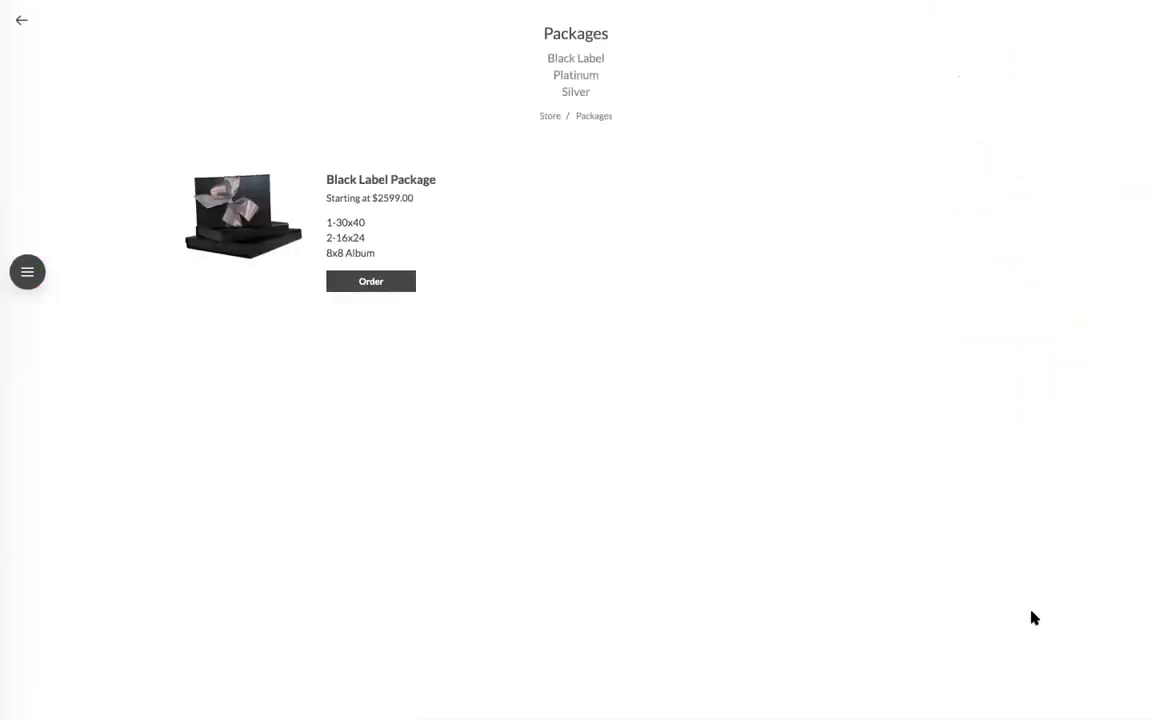
{"action": "left_click", "coordinate": [21, 20]}
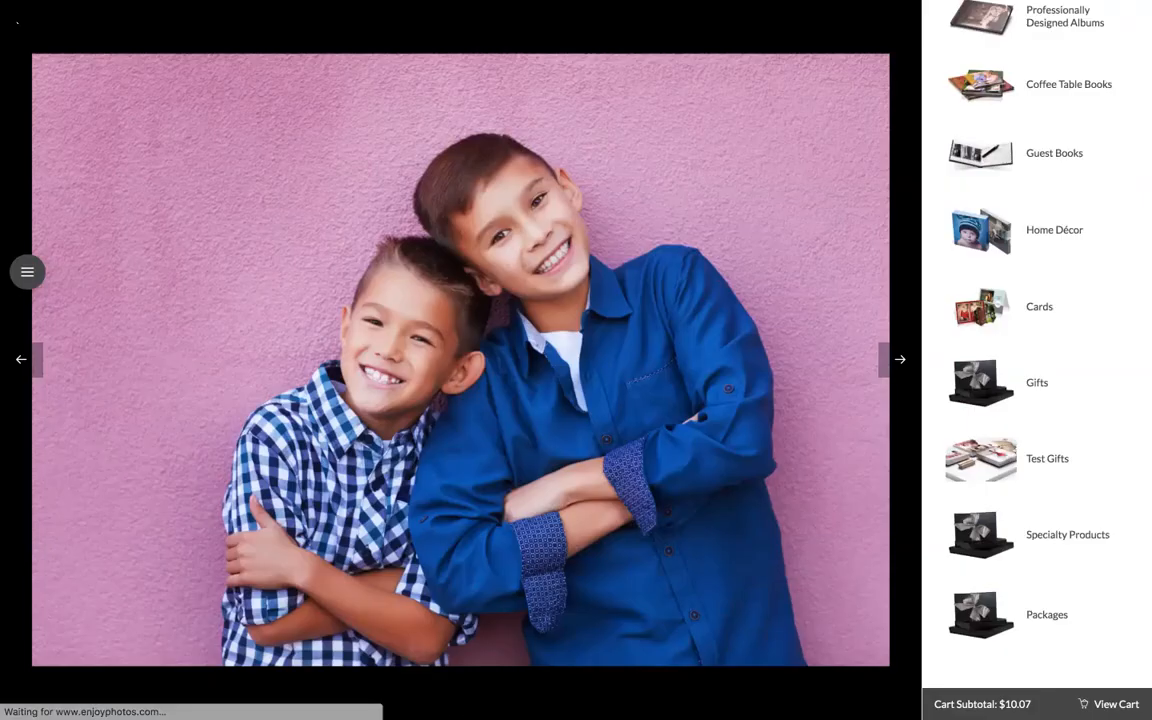
{"action": "left_click", "coordinate": [1056, 529]}
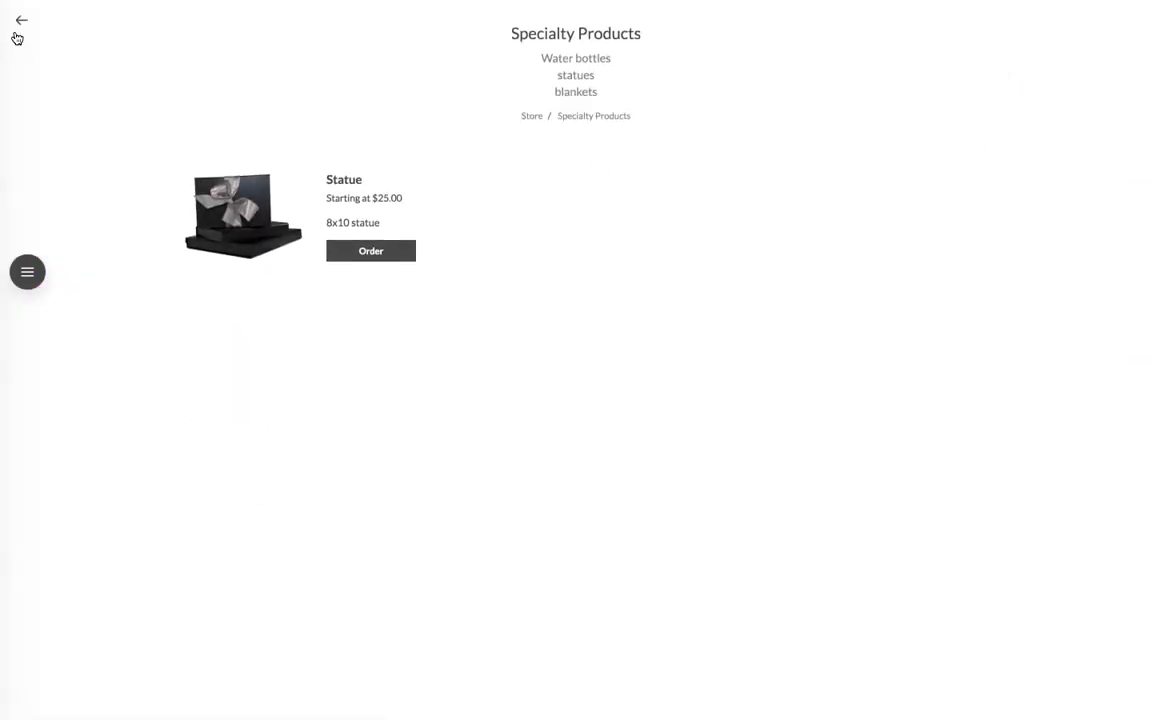
{"action": "left_click", "coordinate": [21, 20]}
{"action": "scroll", "coordinate": [1064, 213], "scroll_direction": "up", "scroll_amount": 3}
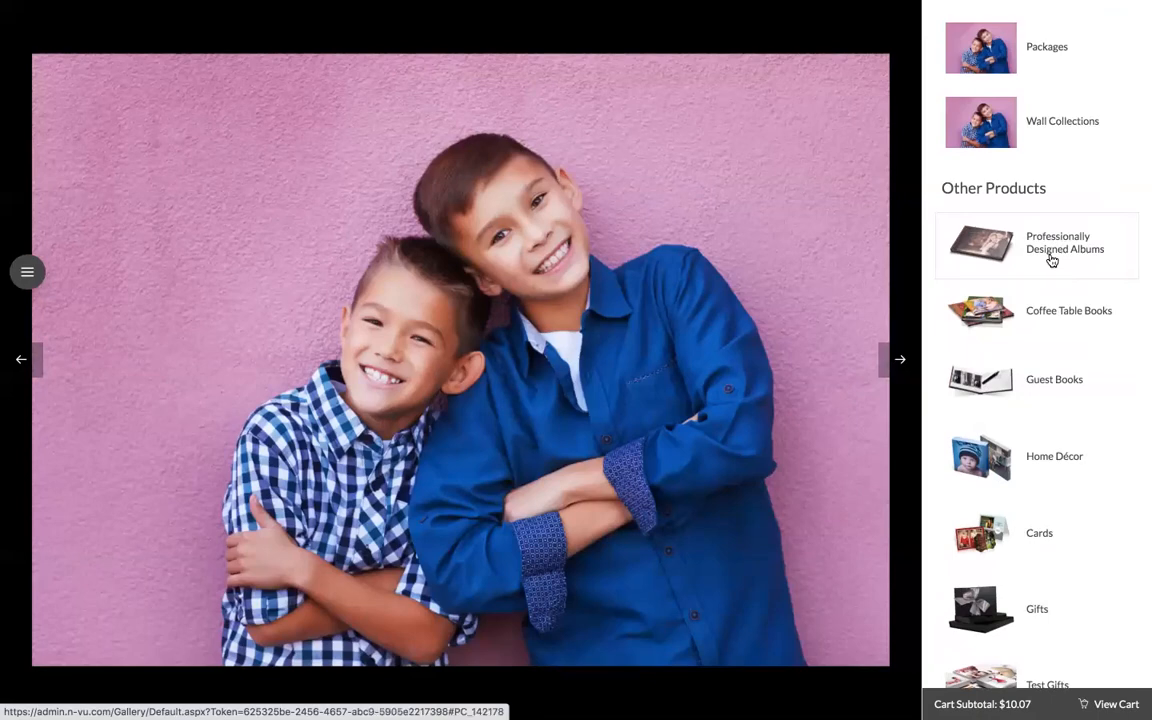
Browse the Professionally Designed Albums and open Large Photographic Cover Albums to examine its order options and sample photos.
{"action": "left_click", "coordinate": [1051, 260]}
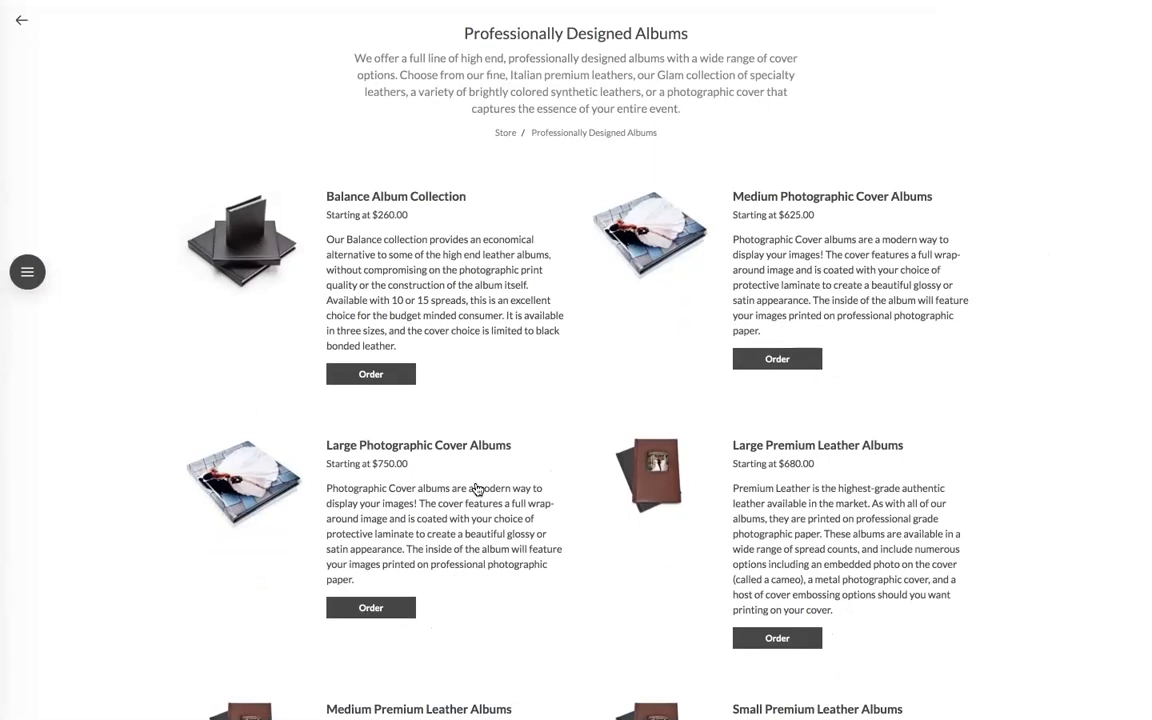
{"action": "scroll", "coordinate": [475, 489], "scroll_direction": "down", "scroll_amount": 2}
{"action": "scroll", "coordinate": [477, 489], "scroll_direction": "down", "scroll_amount": 3}
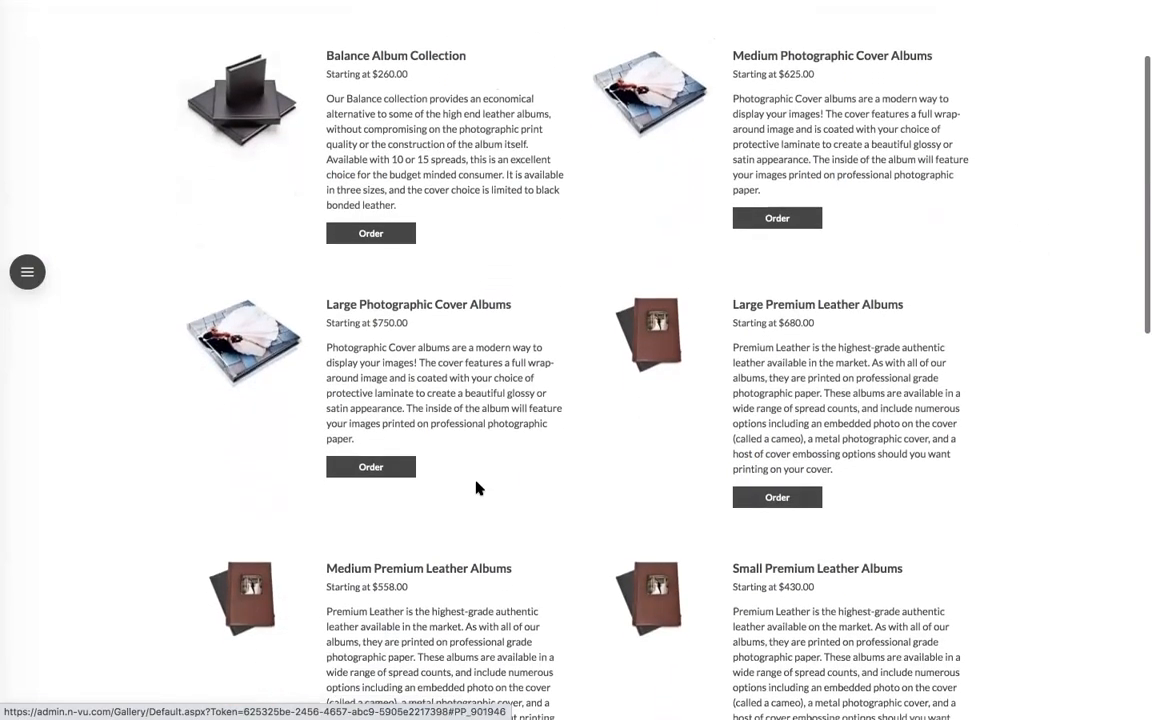
{"action": "left_click", "coordinate": [369, 467]}
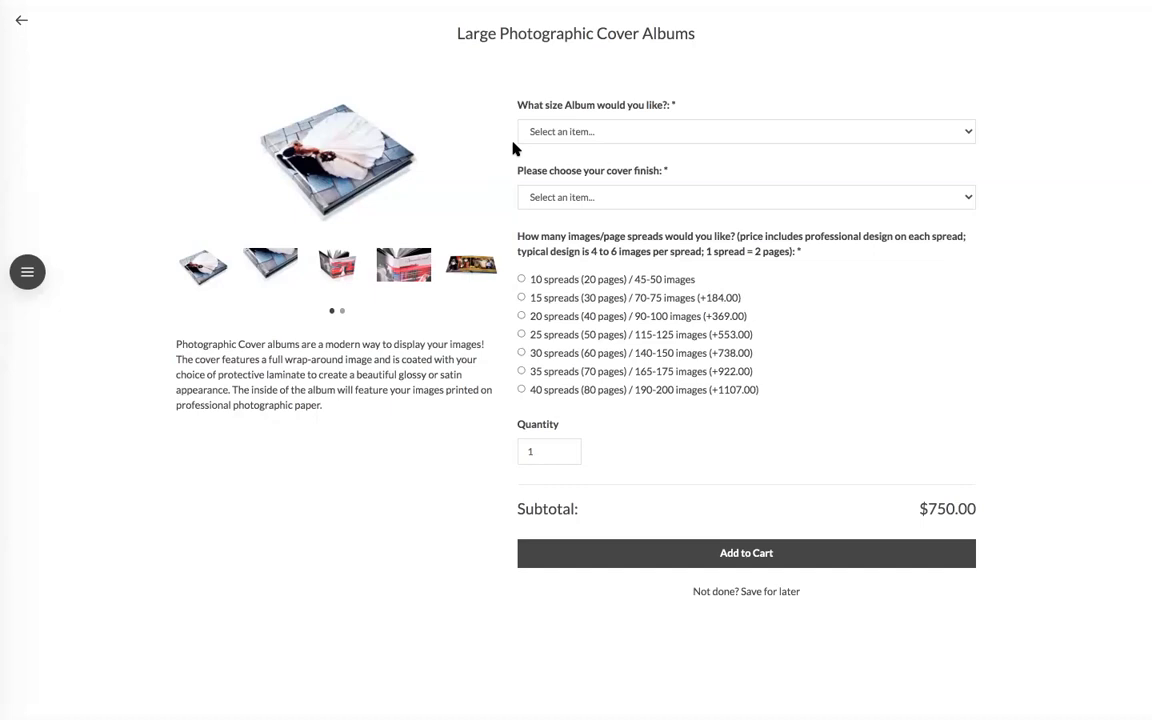
{"action": "left_click", "coordinate": [496, 283]}
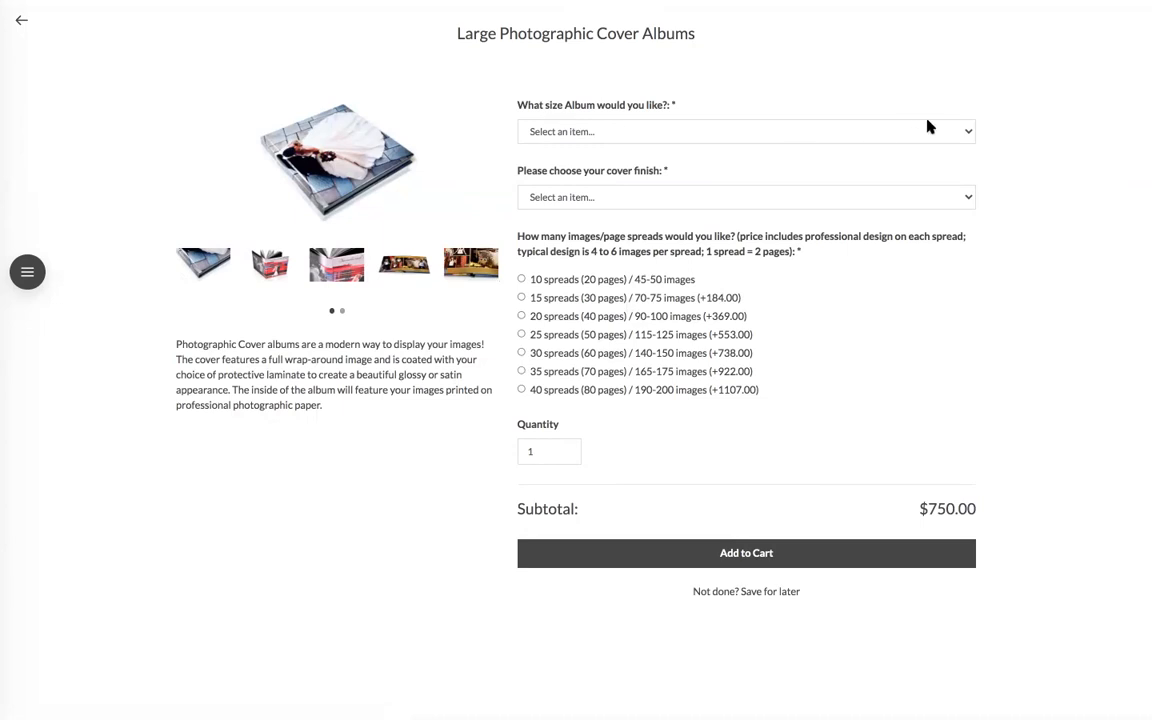
Configure the album as 12 x 12 Square with Upgrade to Matte Photographic finish, using the last family photo in the gallery as the cover image.
{"action": "left_click", "coordinate": [966, 136]}
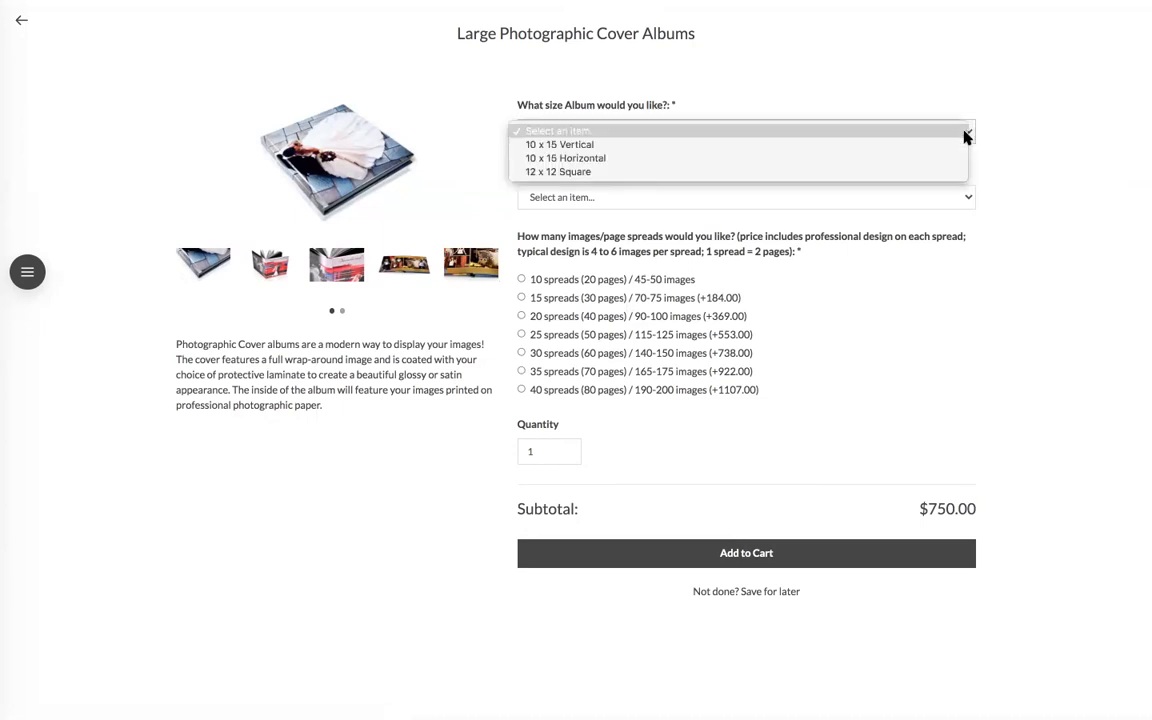
{"action": "left_click", "coordinate": [930, 172]}
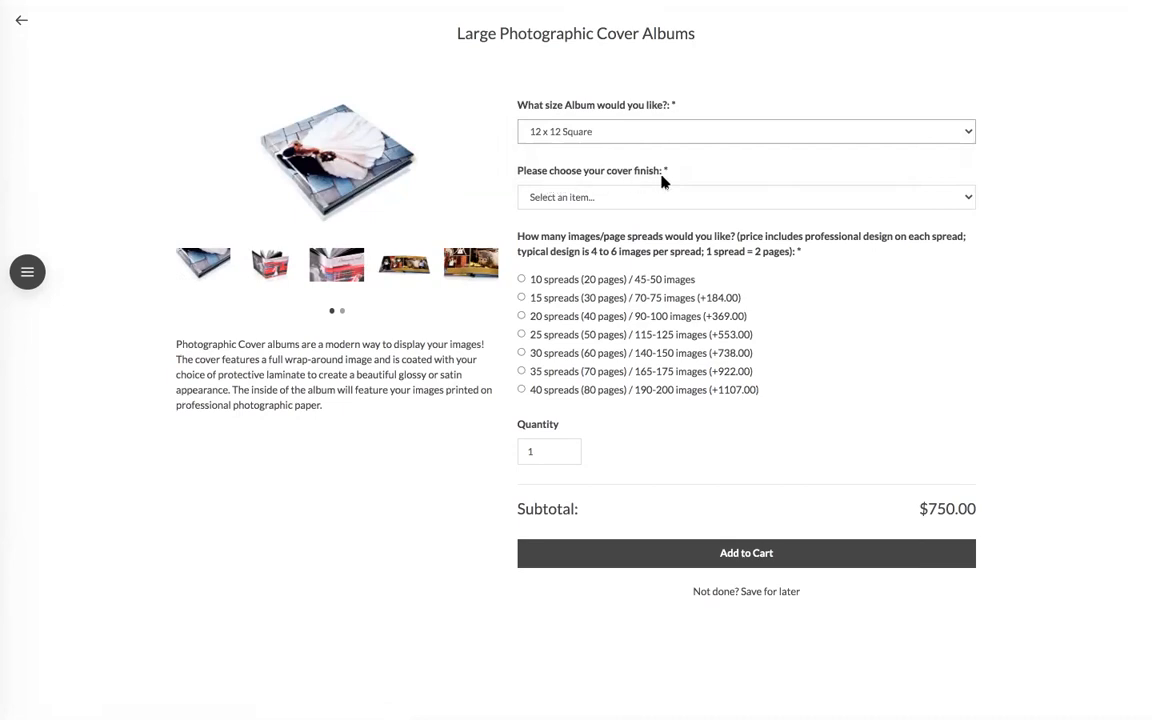
{"action": "left_click", "coordinate": [963, 196]}
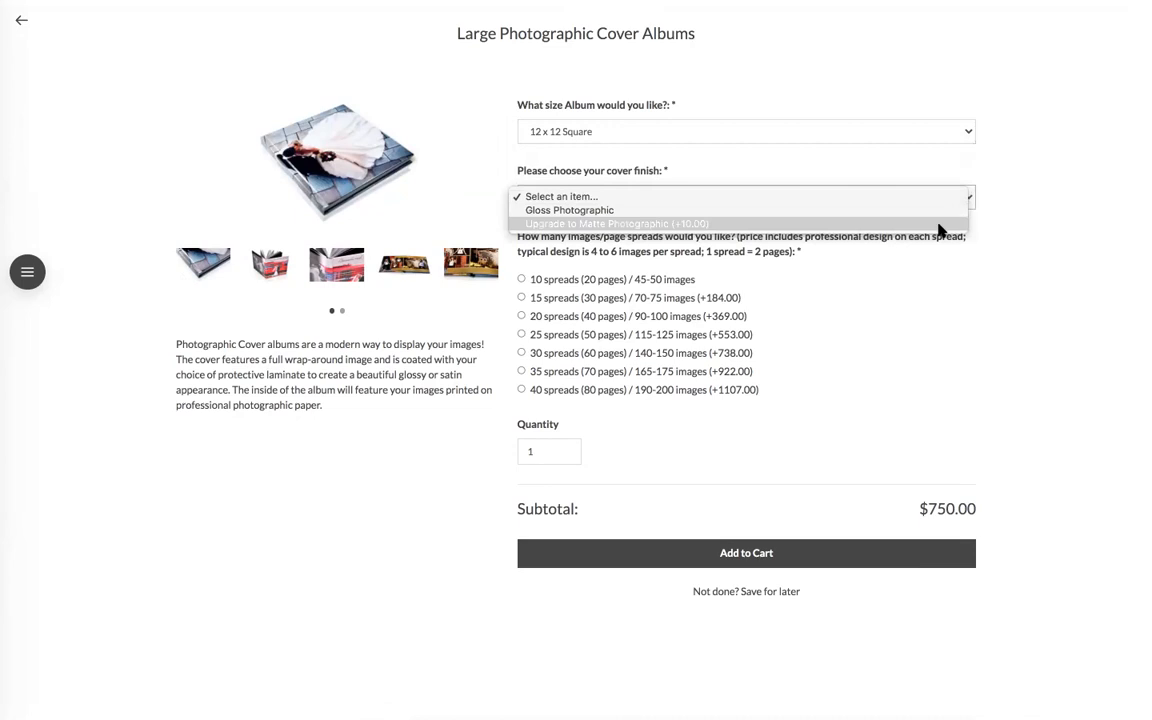
{"action": "left_click", "coordinate": [940, 224]}
{"action": "left_click", "coordinate": [763, 239]}
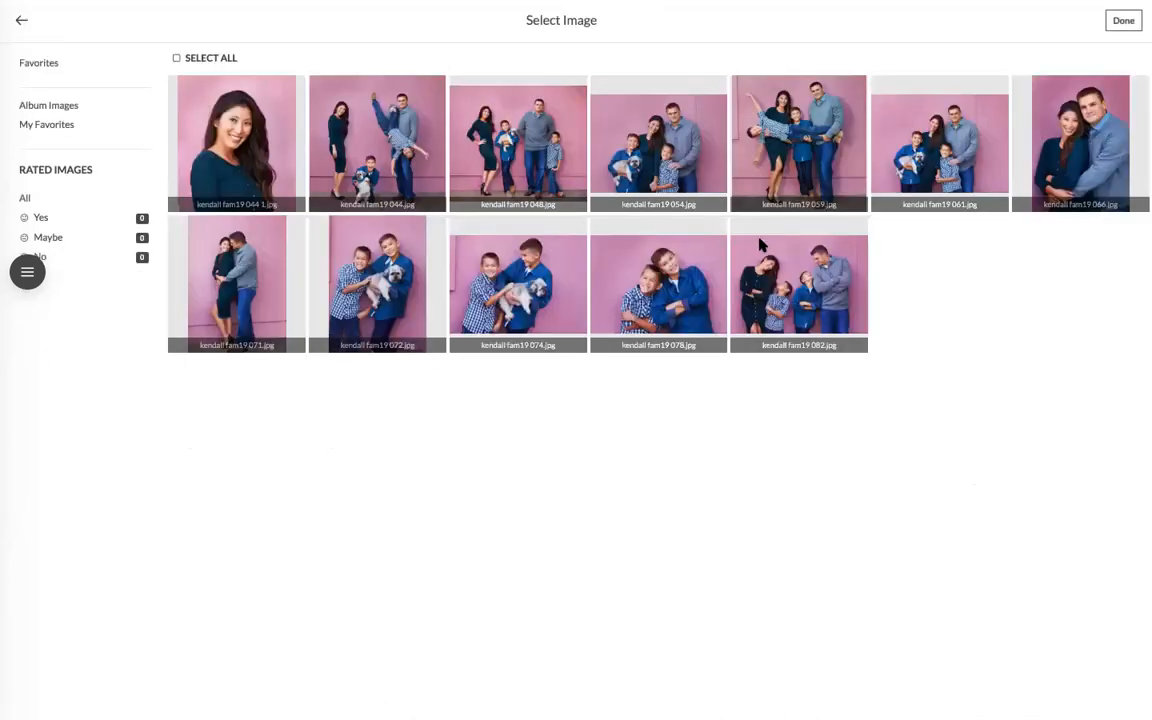
{"action": "left_click", "coordinate": [737, 265]}
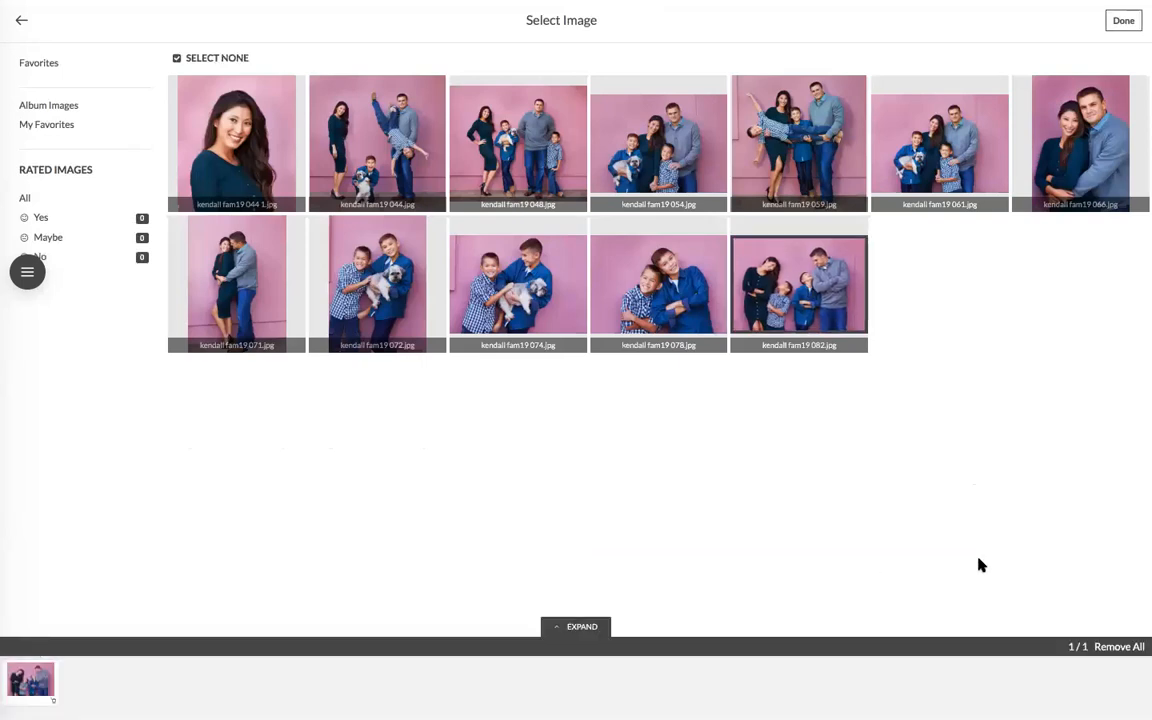
{"action": "left_click", "coordinate": [1122, 22]}
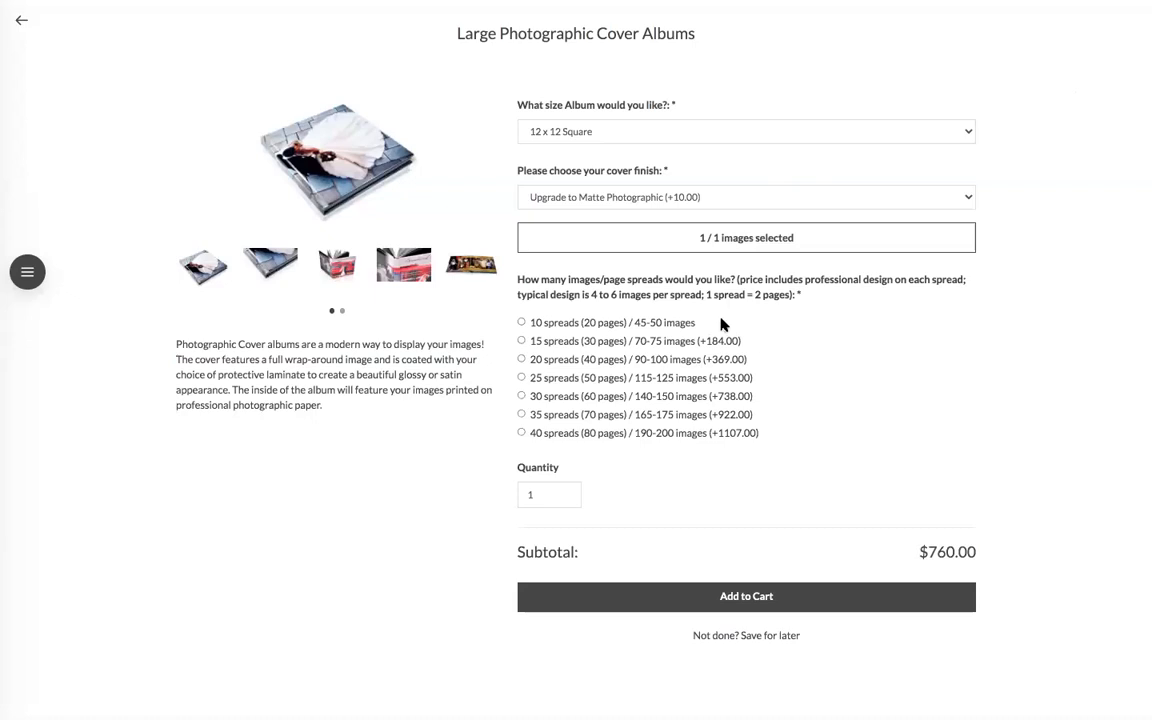
Choose 10 spreads (20 pages) / 45-50 images, select all gallery images for the album, and try to add it to the cart.
{"action": "left_click", "coordinate": [521, 322]}
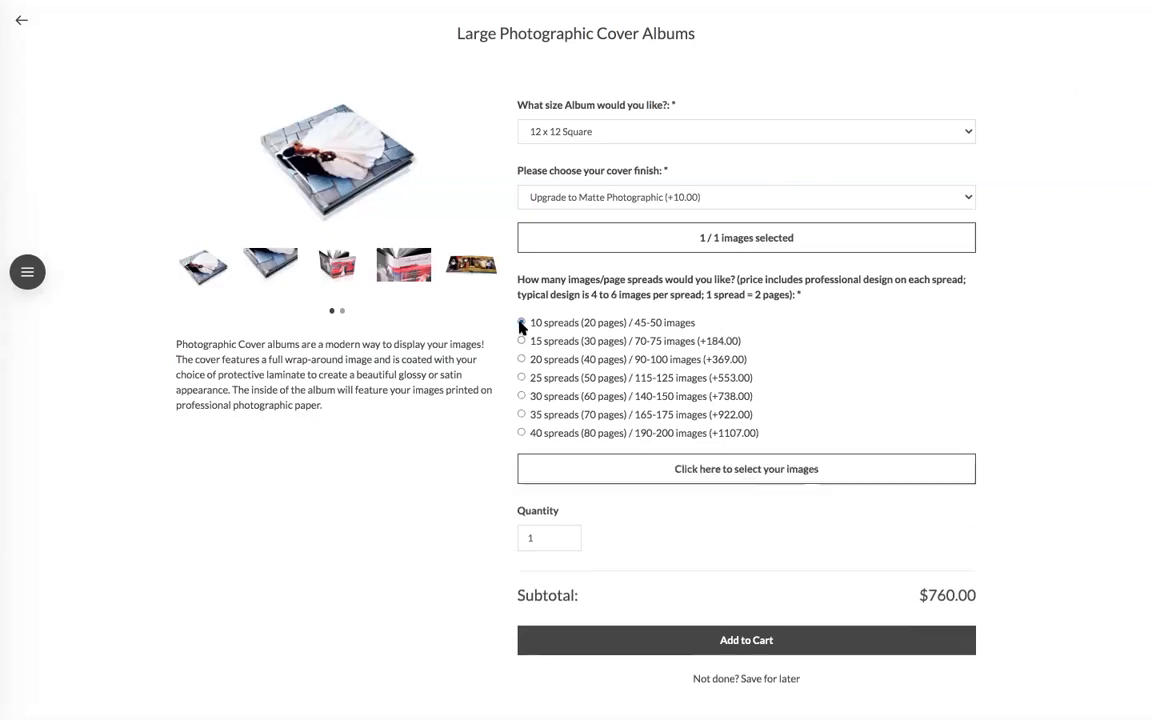
{"action": "left_click", "coordinate": [756, 470]}
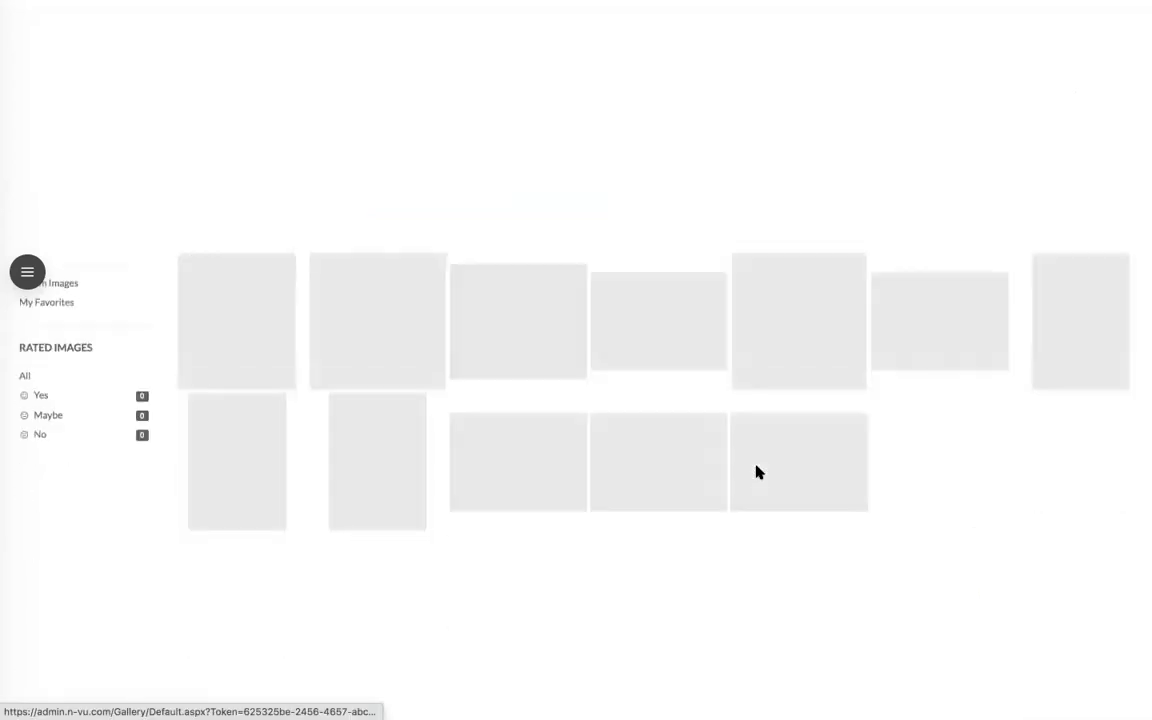
{"action": "left_click", "coordinate": [178, 59]}
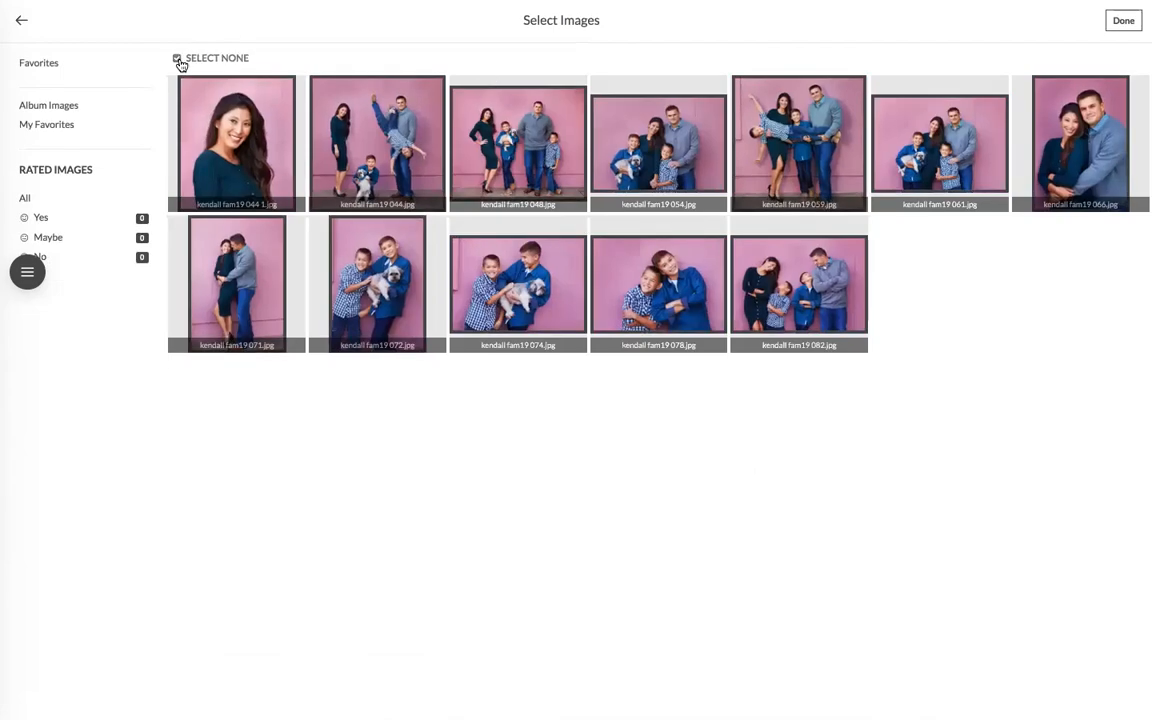
{"action": "left_click", "coordinate": [1122, 21]}
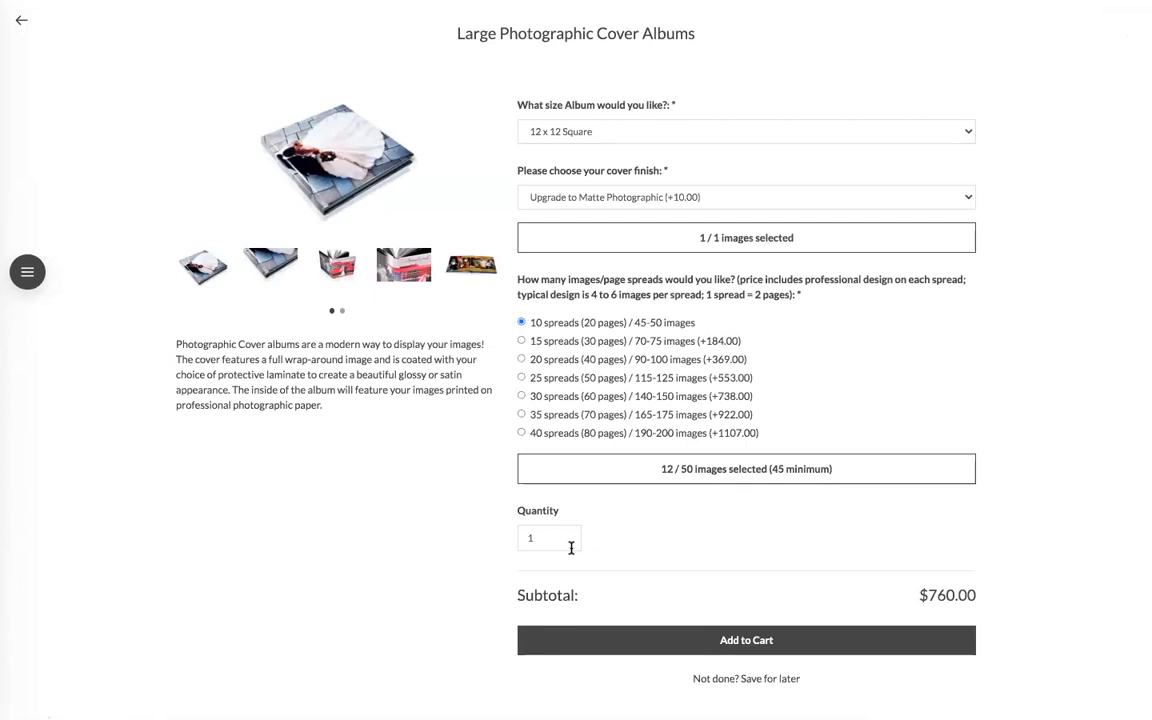
{"action": "left_click", "coordinate": [729, 641]}
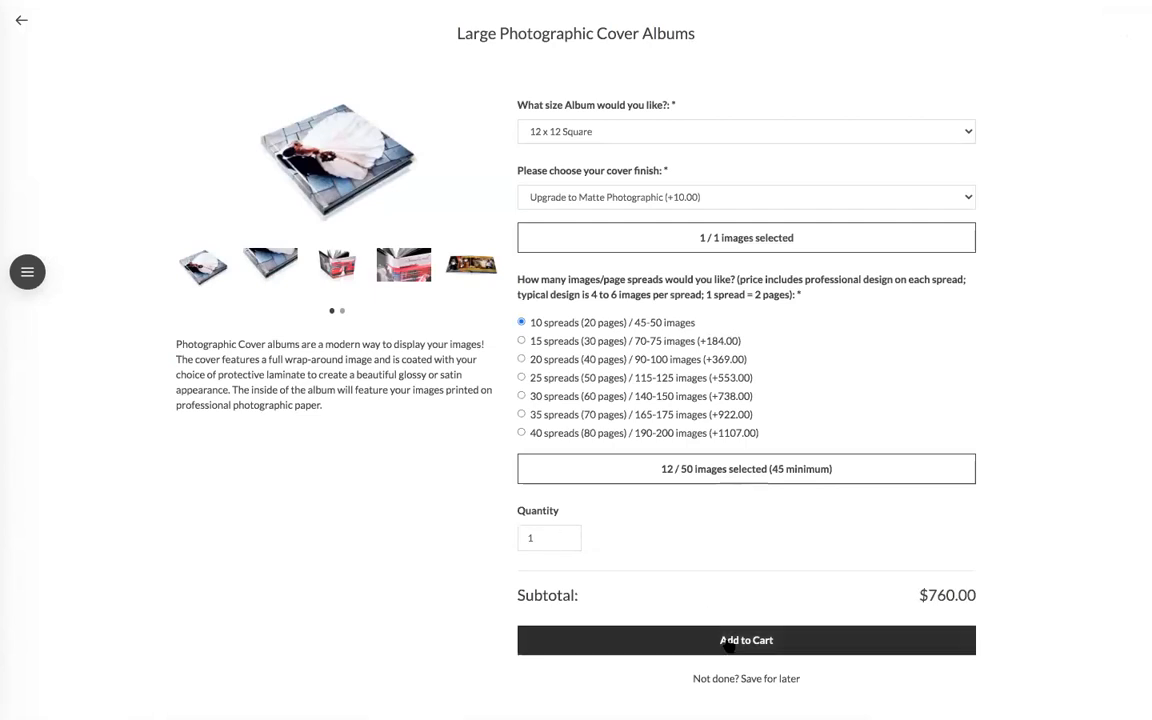
{"action": "left_click", "coordinate": [729, 641]}
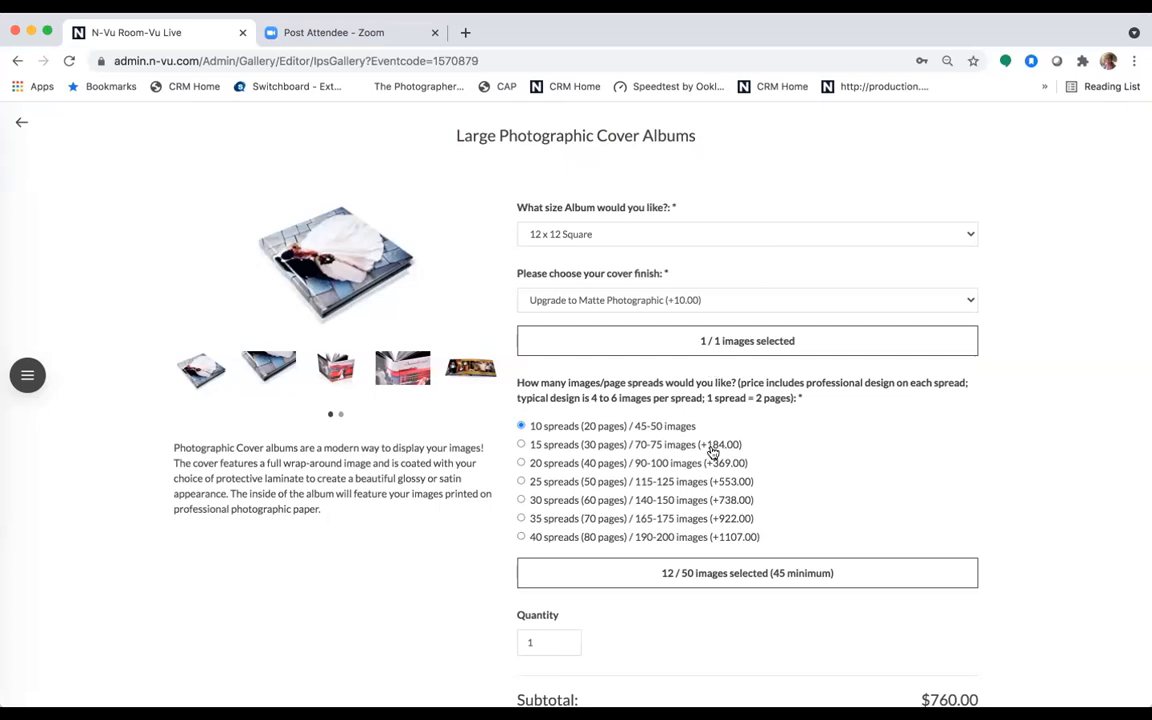
Return to the album list and look through the photographic cover, premium, genuine and glam leather albums with their starting prices.
{"action": "scroll", "coordinate": [712, 453], "scroll_direction": "down", "scroll_amount": 2}
{"action": "scroll", "coordinate": [712, 453], "scroll_direction": "up", "scroll_amount": 2}
{"action": "scroll", "coordinate": [712, 453], "scroll_direction": "down", "scroll_amount": 2}
{"action": "scroll", "coordinate": [712, 452], "scroll_direction": "up", "scroll_amount": 2}
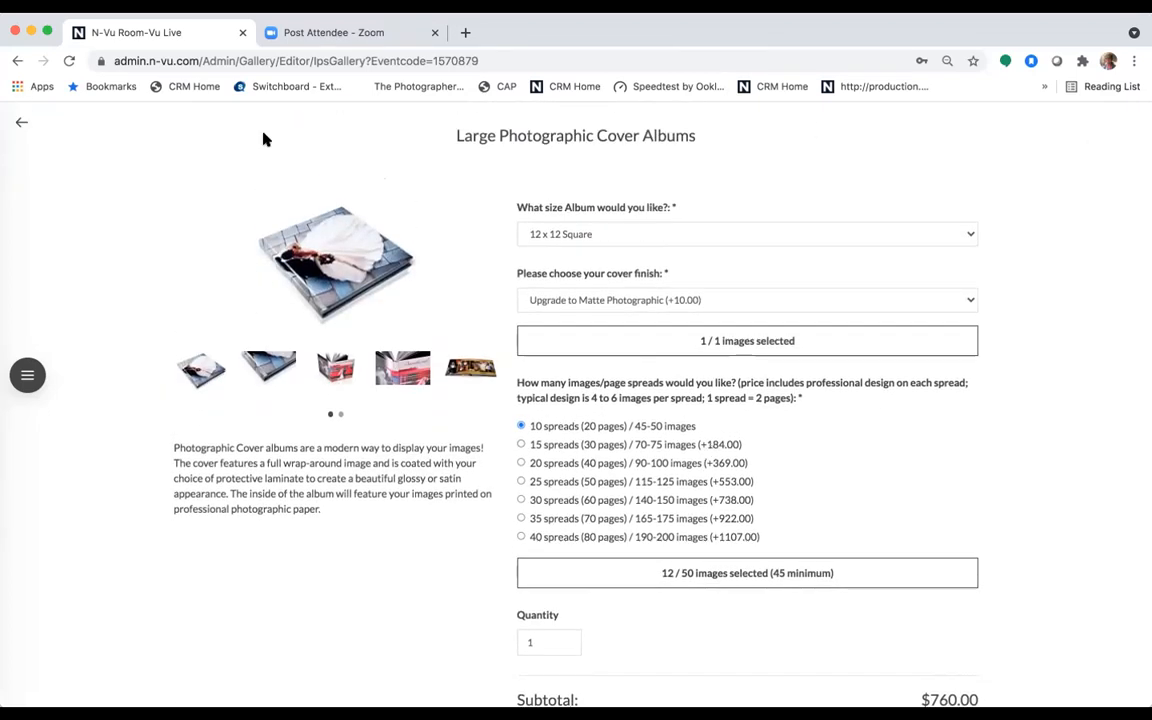
{"action": "left_click", "coordinate": [22, 125]}
{"action": "left_click", "coordinate": [553, 228]}
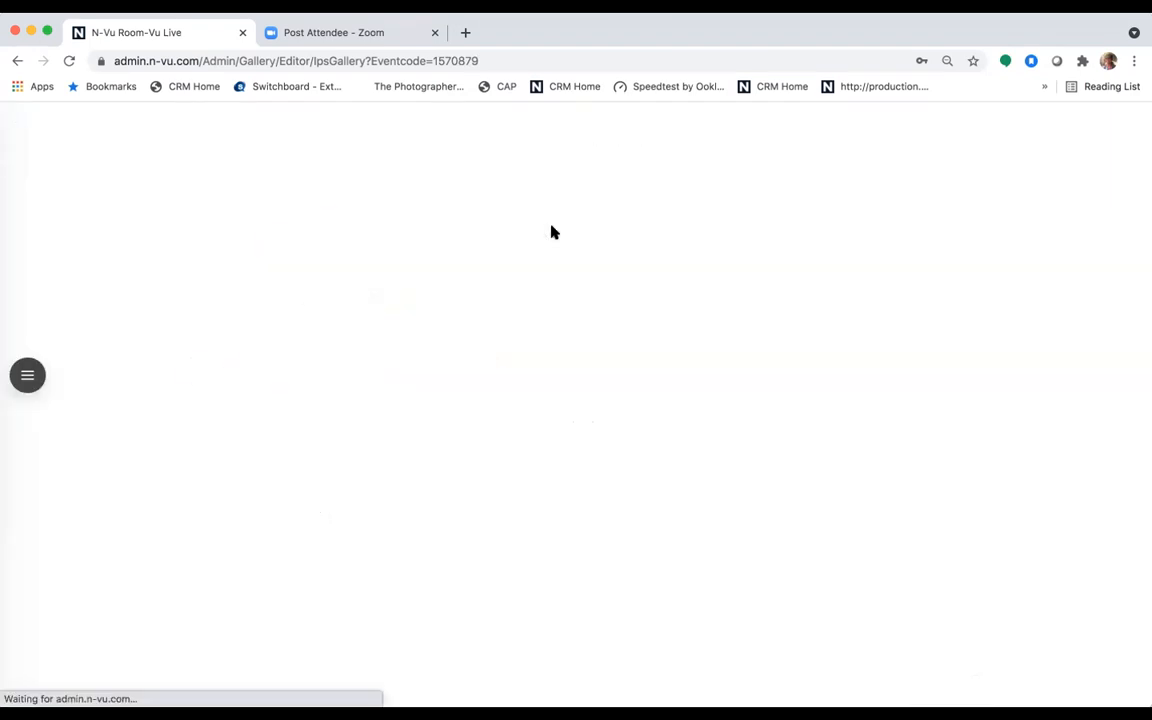
{"action": "scroll", "coordinate": [594, 458], "scroll_direction": "down", "scroll_amount": 5}
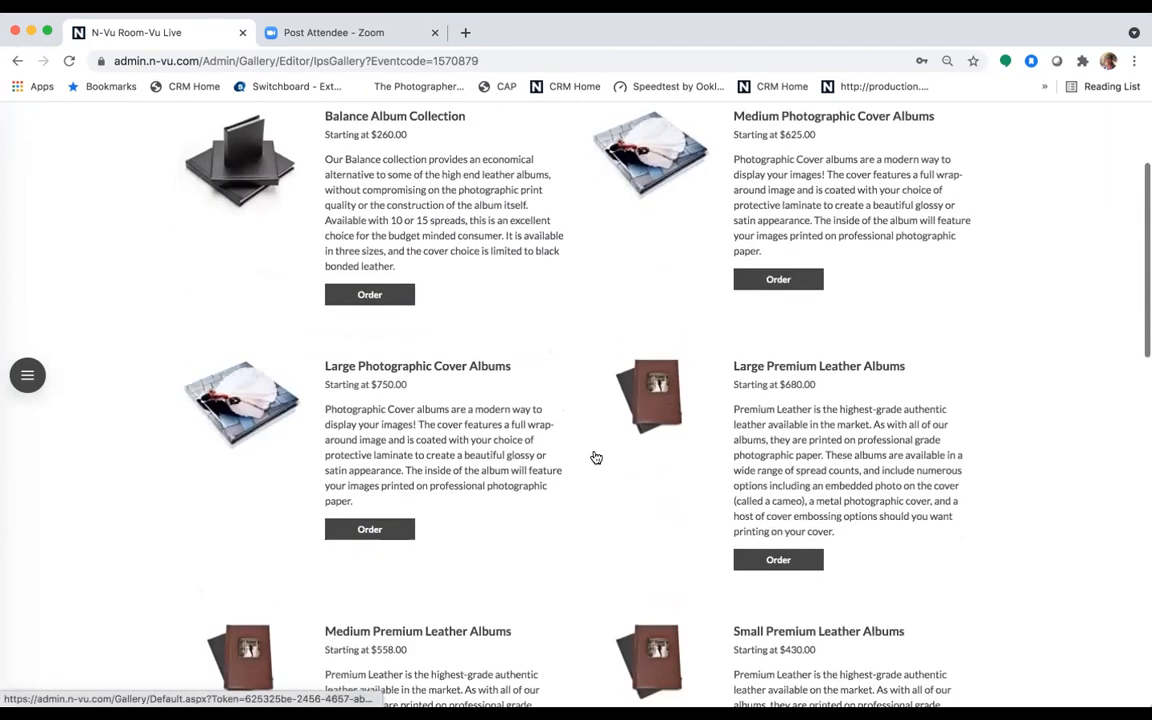
{"action": "scroll", "coordinate": [596, 458], "scroll_direction": "down", "scroll_amount": 4}
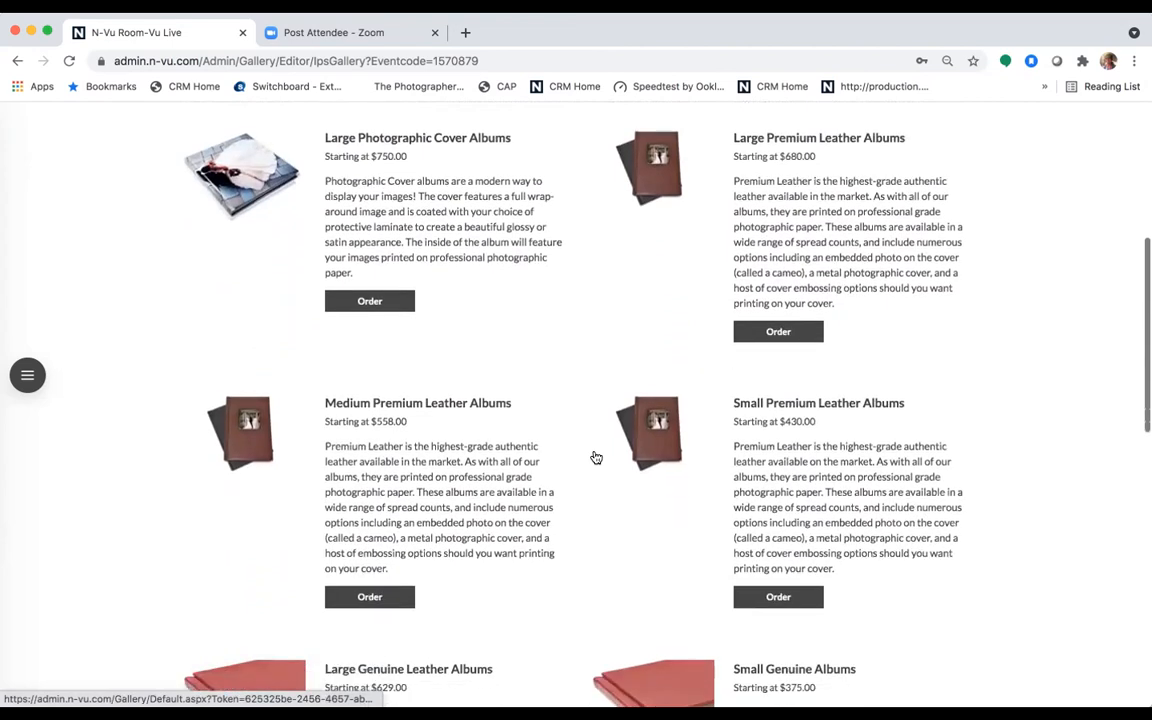
{"action": "scroll", "coordinate": [596, 458], "scroll_direction": "down", "scroll_amount": 7}
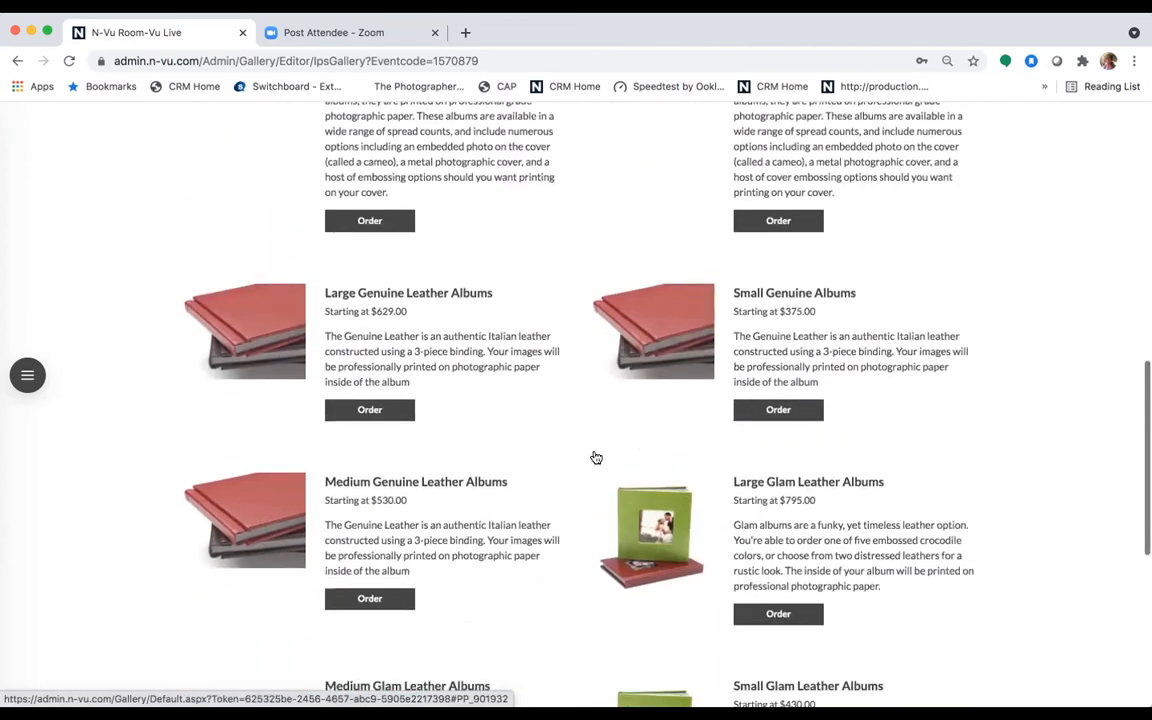
{"action": "scroll", "coordinate": [594, 456], "scroll_direction": "down", "scroll_amount": 5}
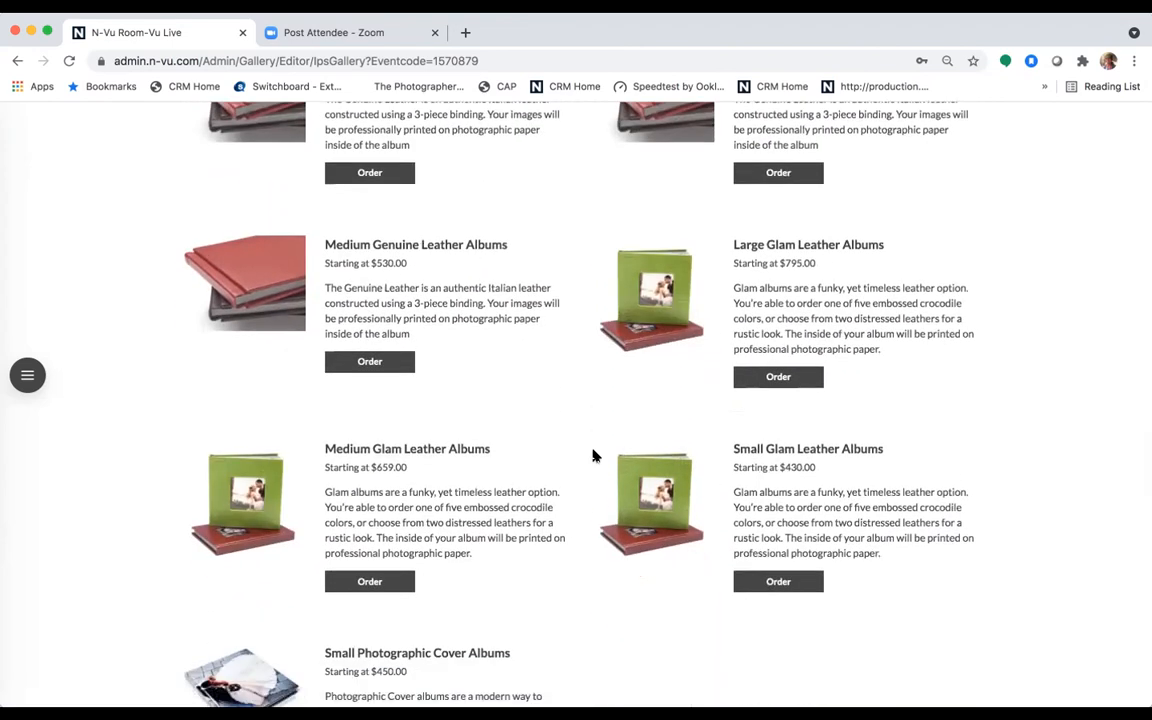
{"action": "scroll", "coordinate": [596, 457], "scroll_direction": "up", "scroll_amount": 6}
{"action": "scroll", "coordinate": [596, 458], "scroll_direction": "up", "scroll_amount": 2}
{"action": "scroll", "coordinate": [596, 458], "scroll_direction": "down", "scroll_amount": 3}
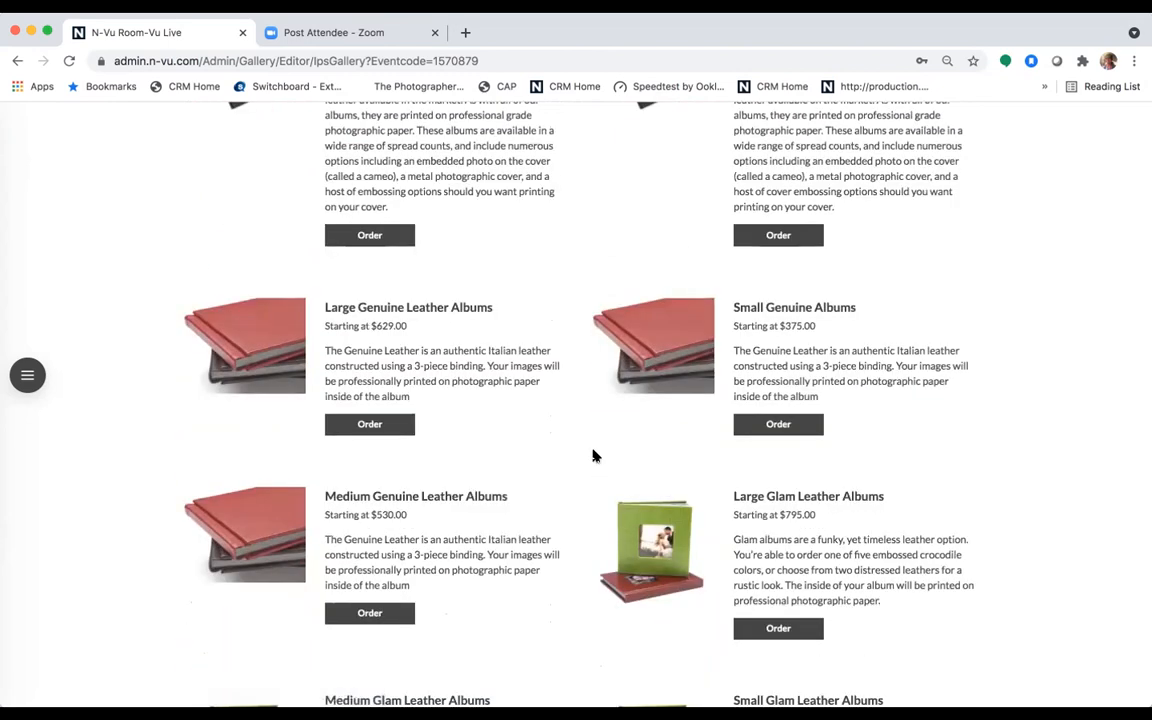
{"action": "scroll", "coordinate": [594, 456], "scroll_direction": "down", "scroll_amount": 6}
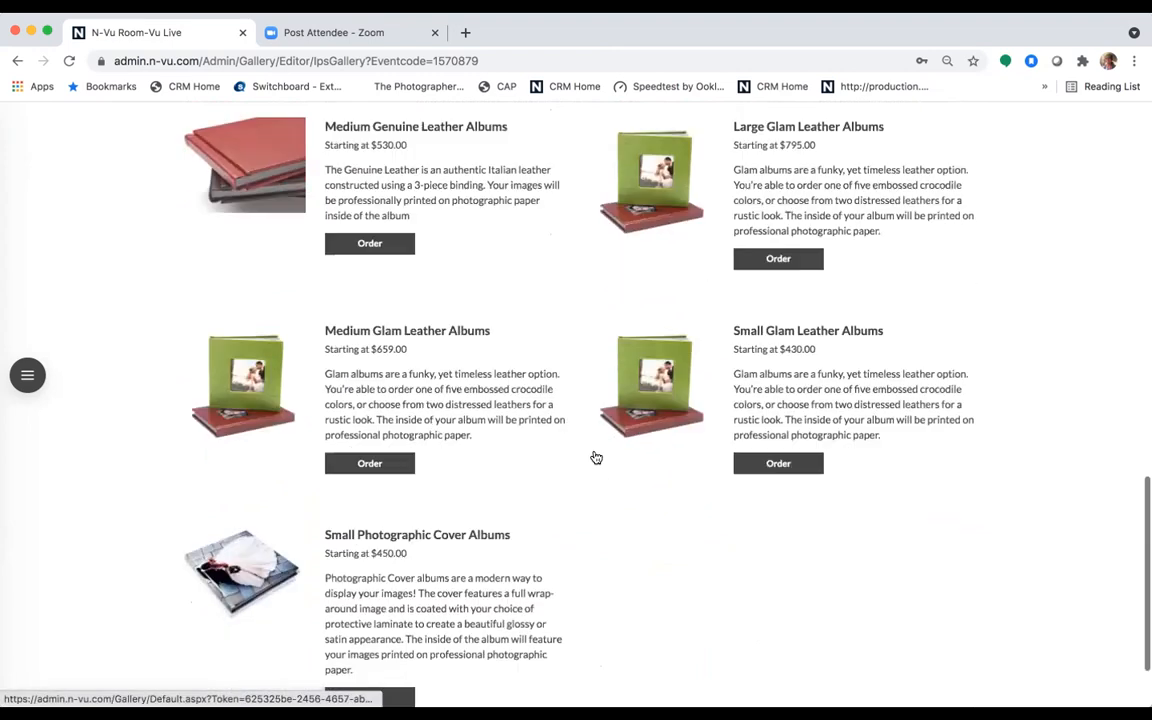
{"action": "scroll", "coordinate": [596, 458], "scroll_direction": "up", "scroll_amount": 10}
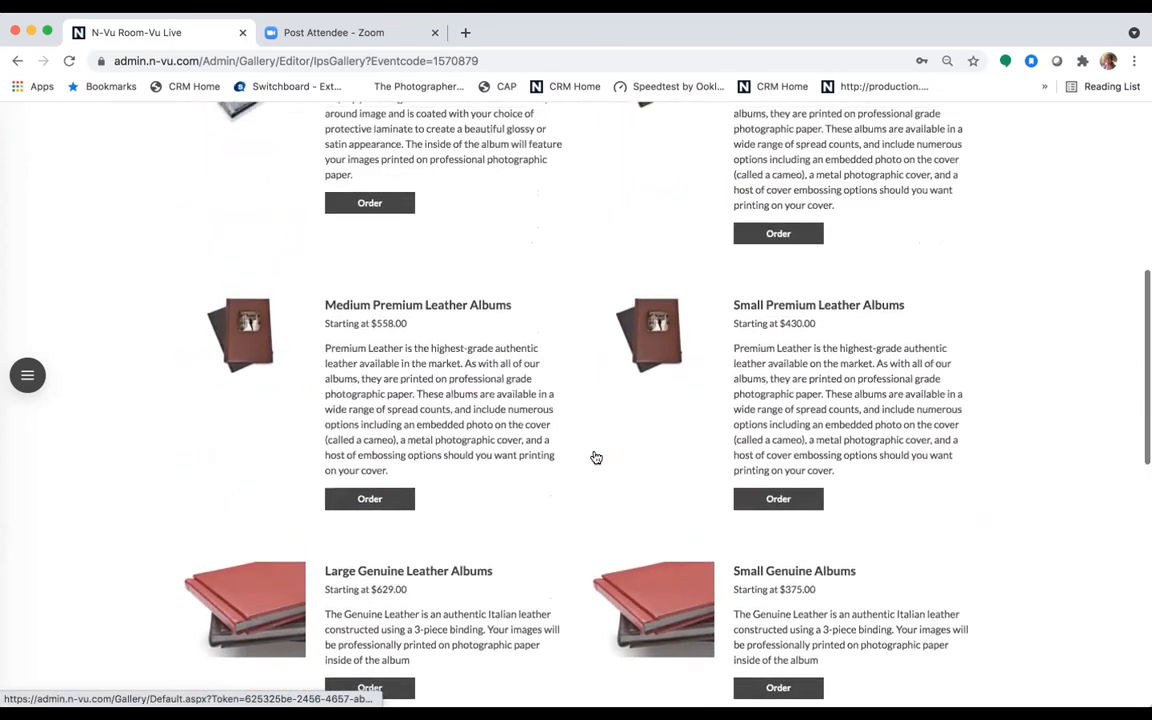
Open the Medium Premium Leather Albums order options and examine the spread counts, embossing font and color, and cover photo upgrade choices.
{"action": "left_click", "coordinate": [376, 498]}
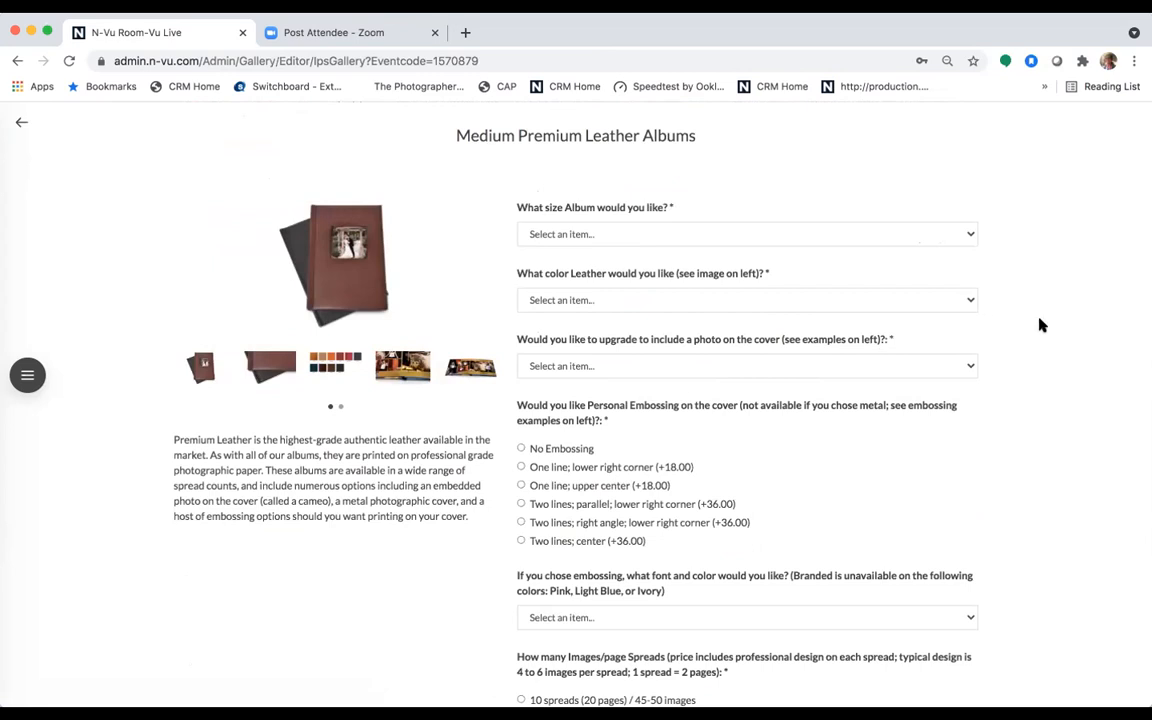
{"action": "scroll", "coordinate": [1040, 325], "scroll_direction": "down", "scroll_amount": 1}
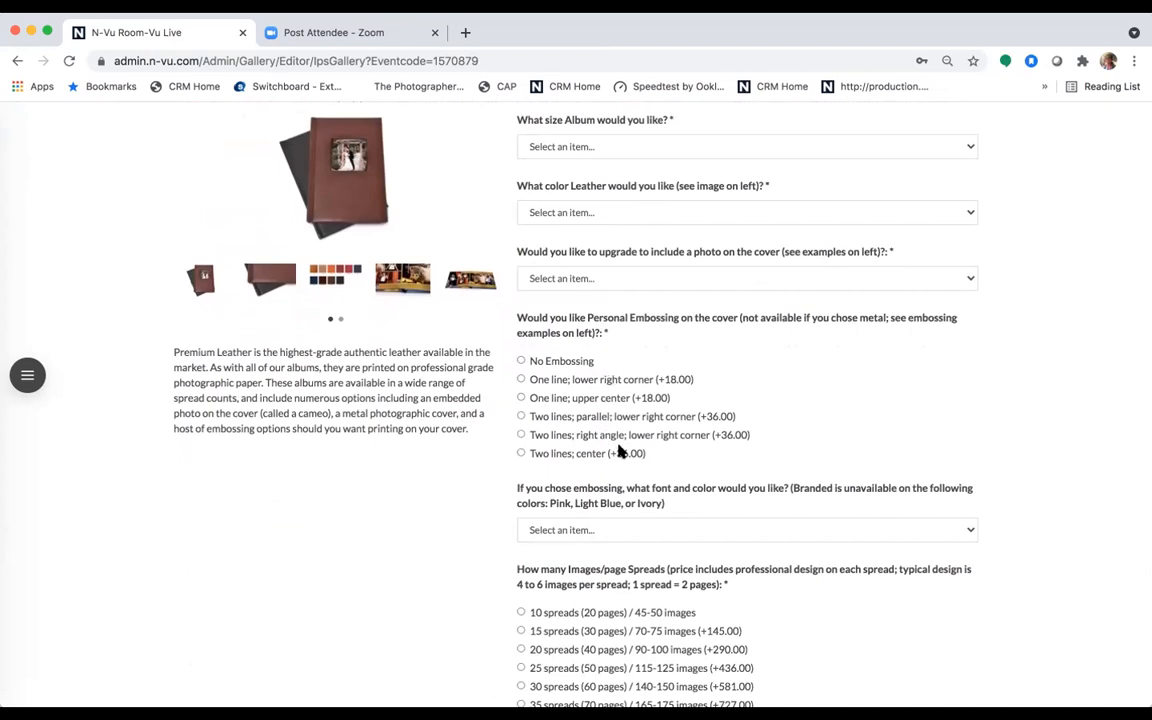
{"action": "scroll", "coordinate": [825, 425], "scroll_direction": "down", "scroll_amount": 5}
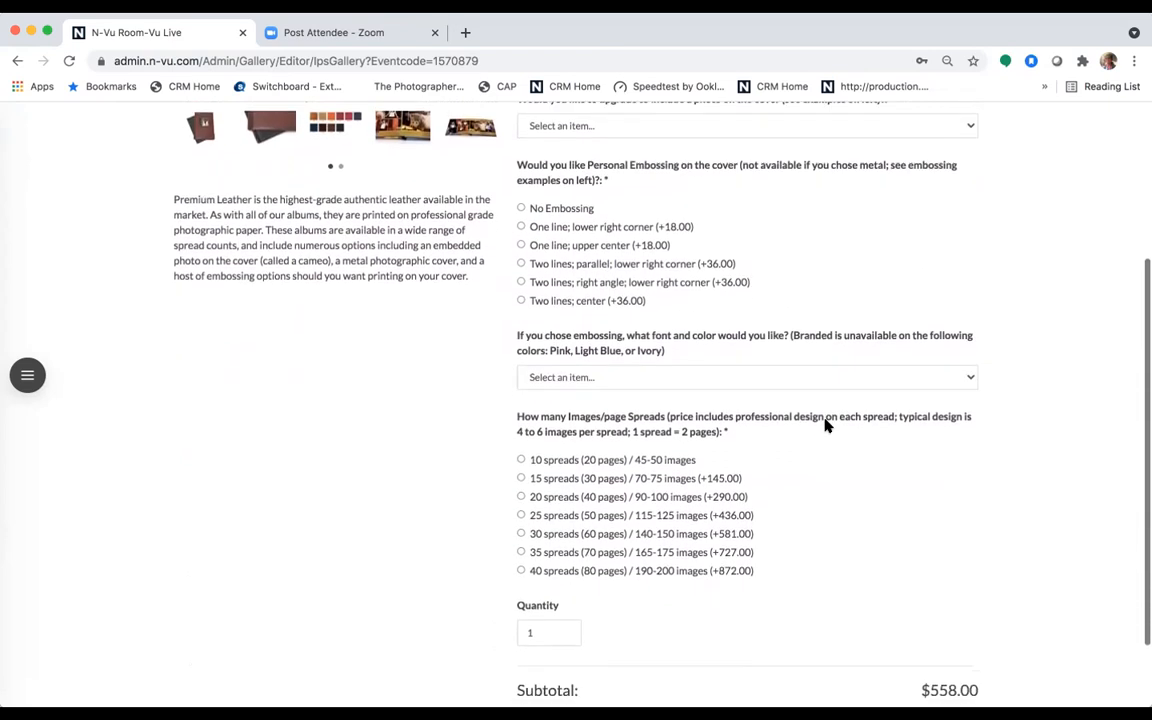
{"action": "scroll", "coordinate": [825, 425], "scroll_direction": "up", "scroll_amount": 1}
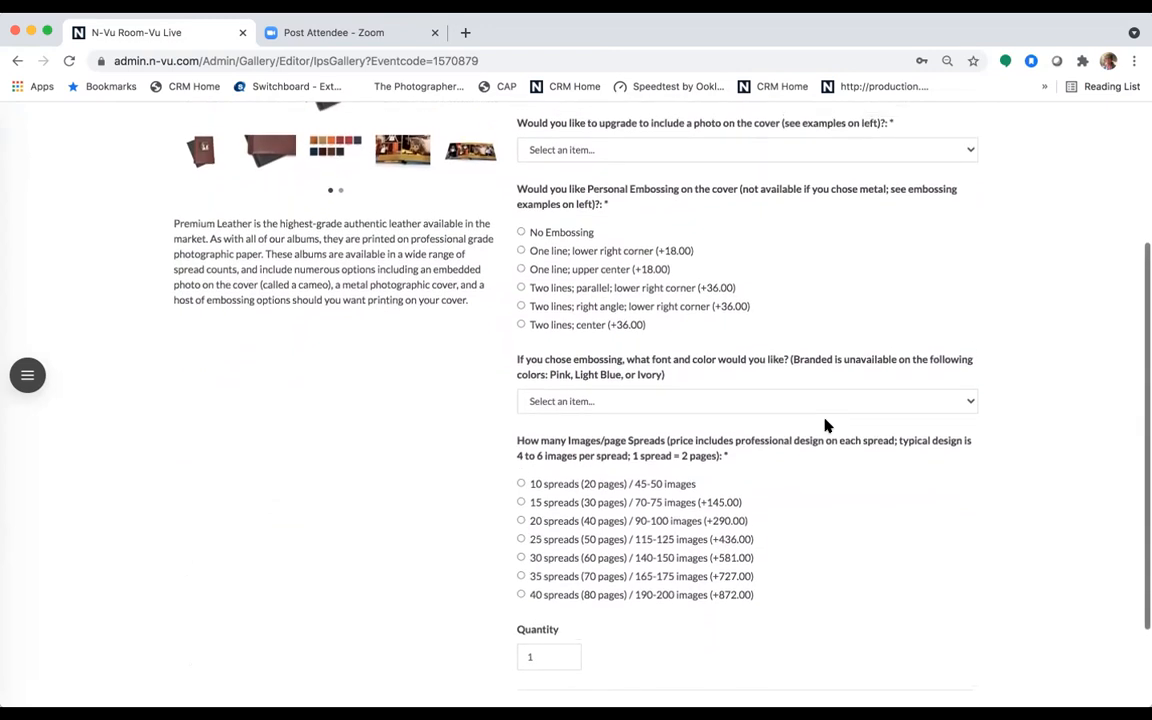
{"action": "scroll", "coordinate": [825, 425], "scroll_direction": "up", "scroll_amount": 1}
{"action": "left_click", "coordinate": [825, 410]}
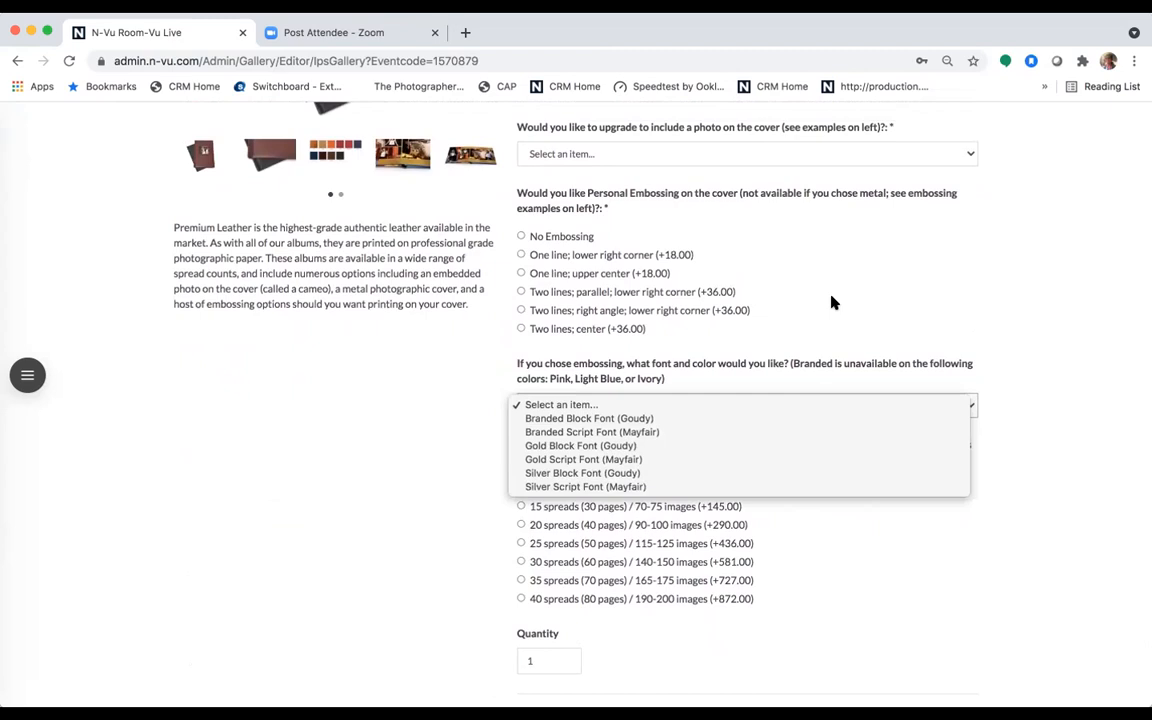
{"action": "left_click", "coordinate": [902, 216]}
{"action": "left_click", "coordinate": [955, 154]}
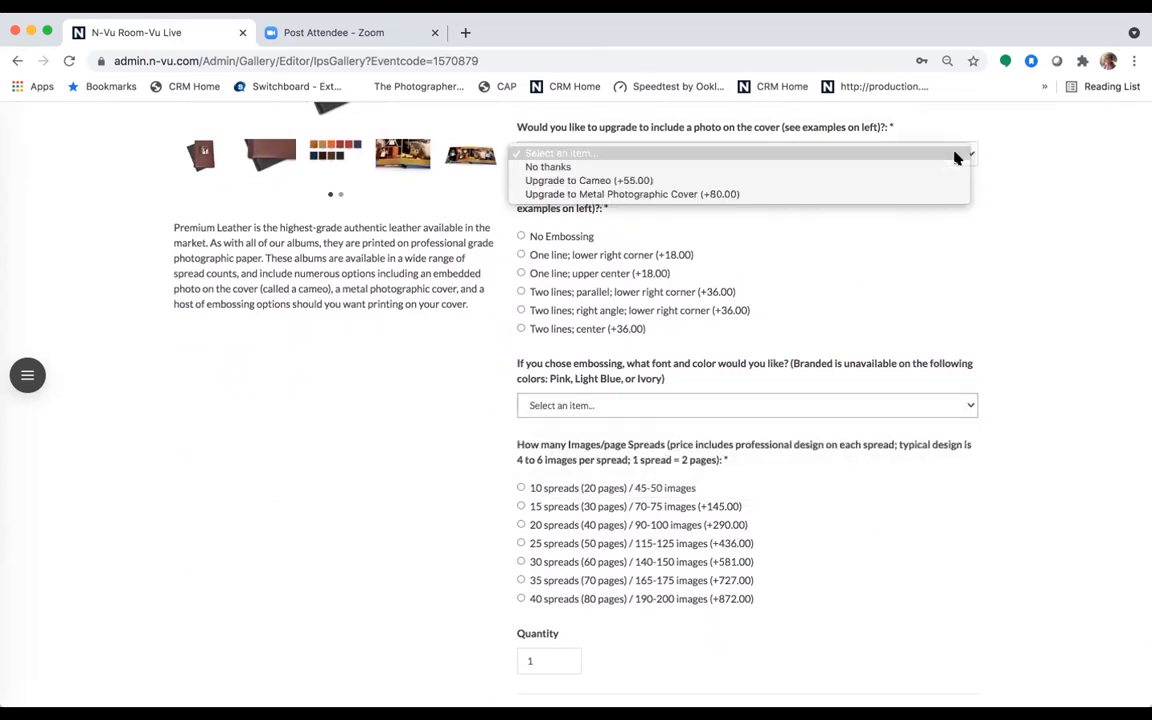
{"action": "left_click", "coordinate": [972, 257]}
{"action": "scroll", "coordinate": [972, 257], "scroll_direction": "up", "scroll_amount": 3}
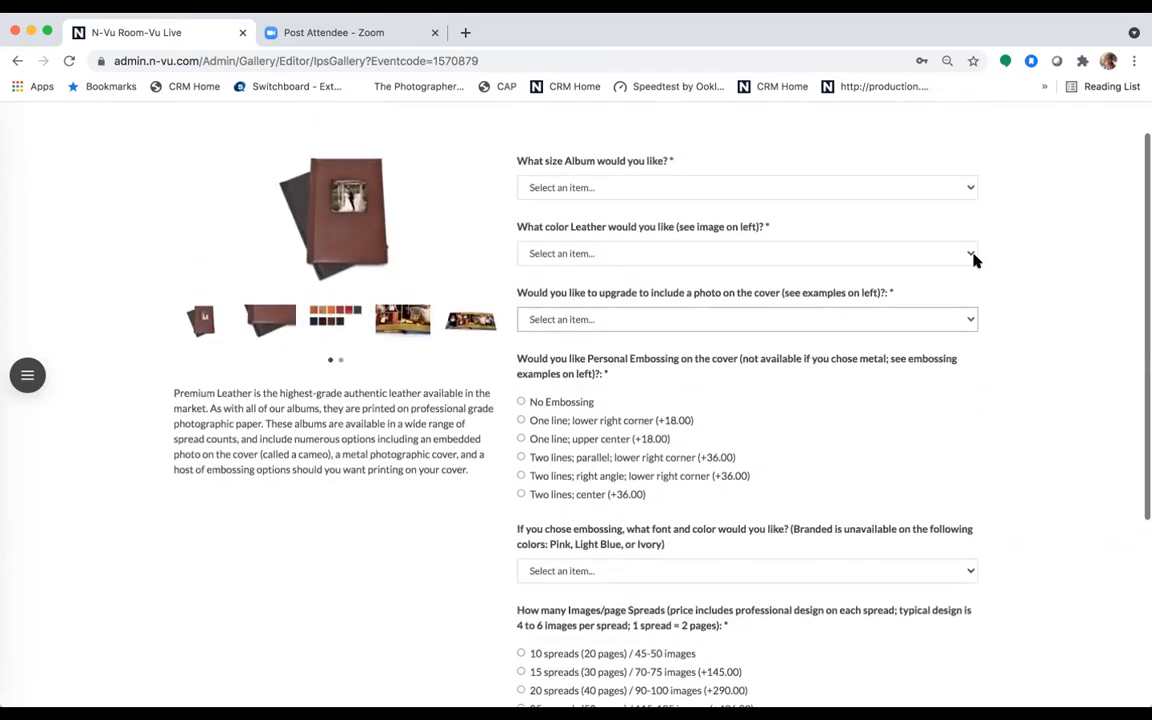
Examine the leather color choices, display the Colors swatch image for comparison, and look over the remaining album options.
{"action": "left_click", "coordinate": [957, 260]}
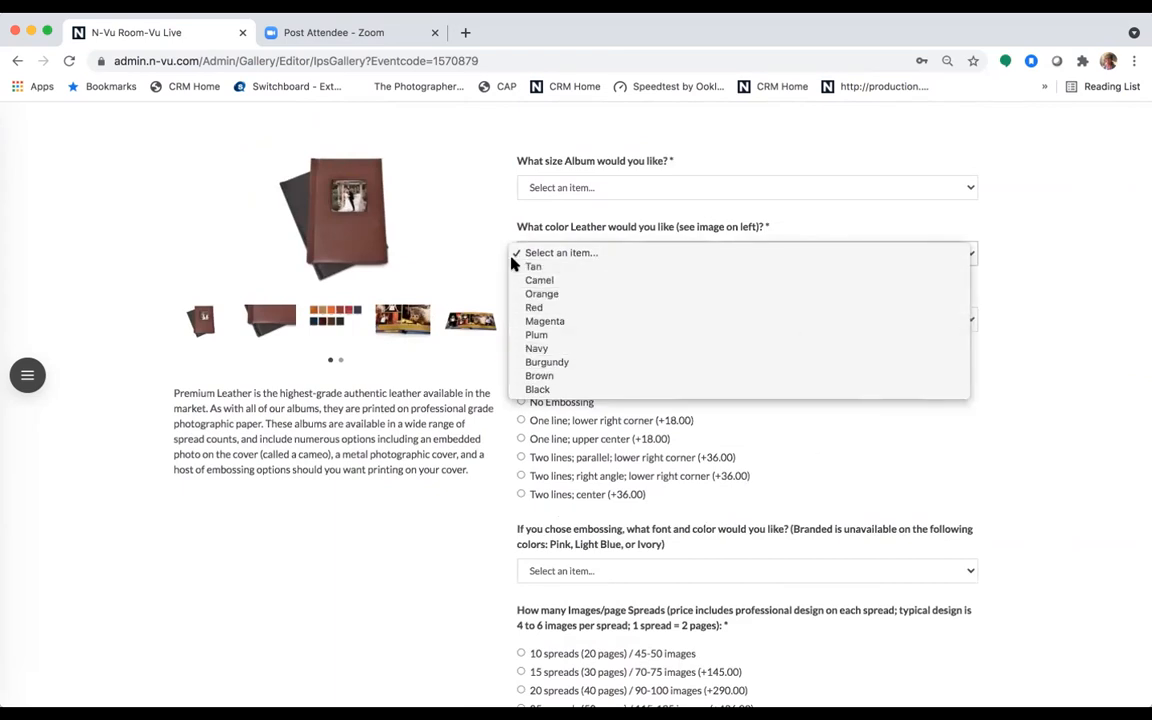
{"action": "left_click", "coordinate": [457, 241]}
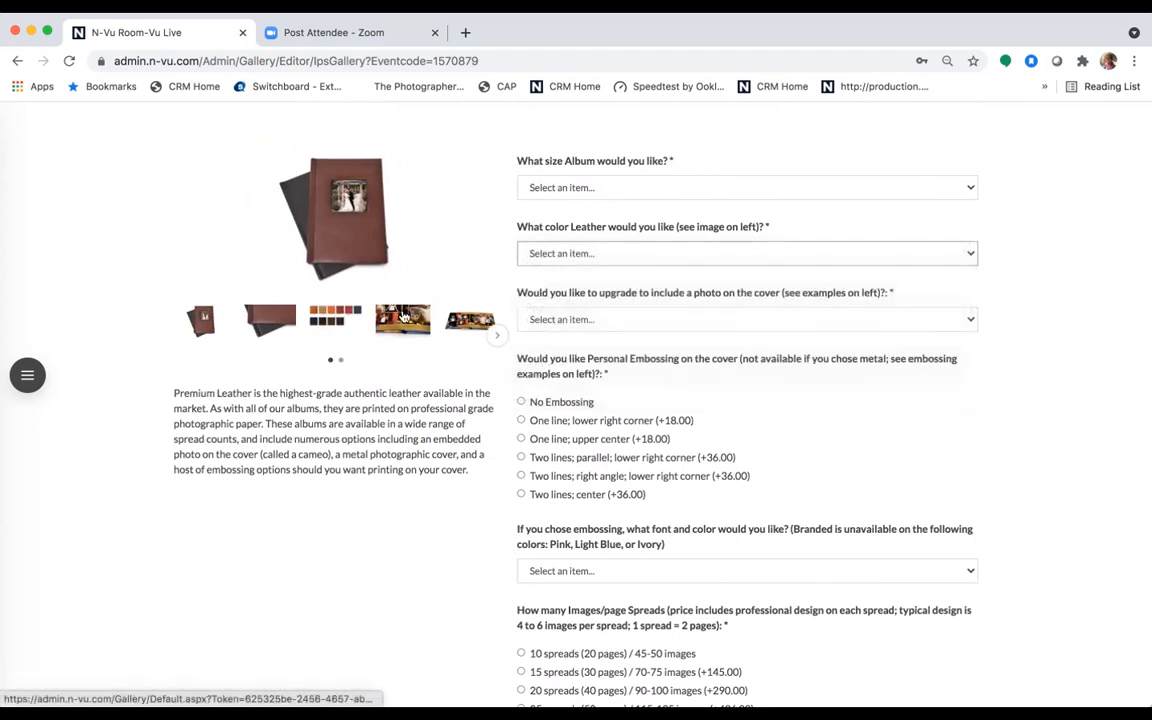
{"action": "left_click", "coordinate": [966, 253]}
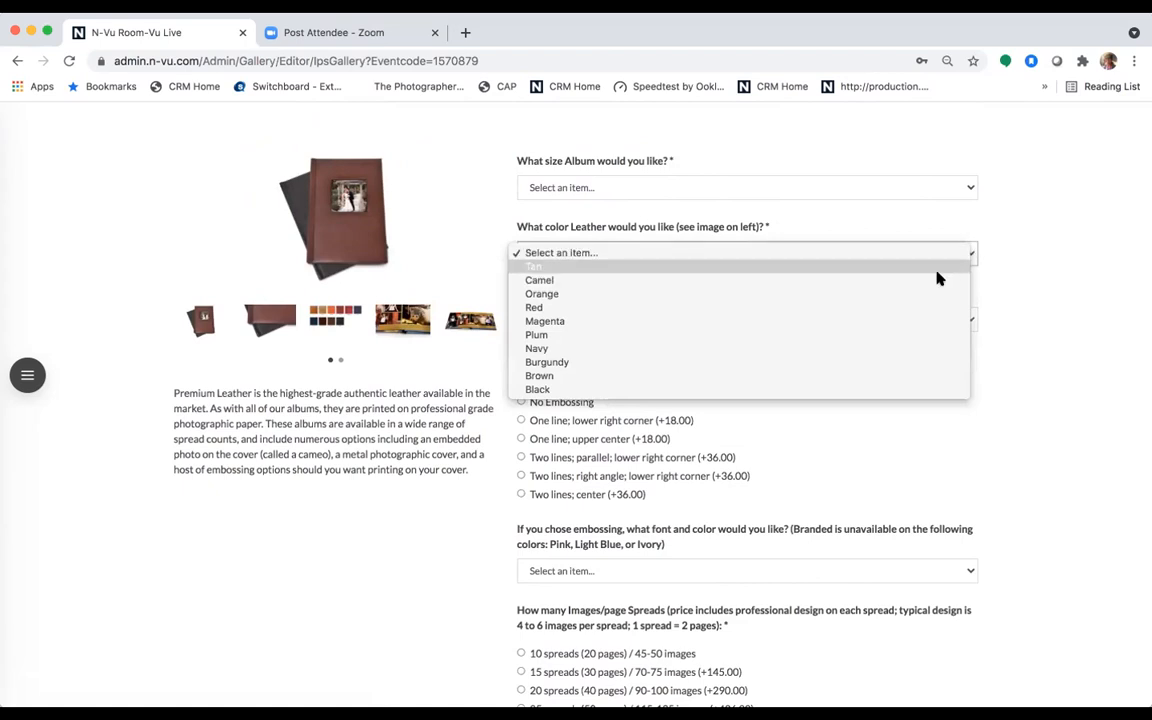
{"action": "left_click", "coordinate": [295, 282]}
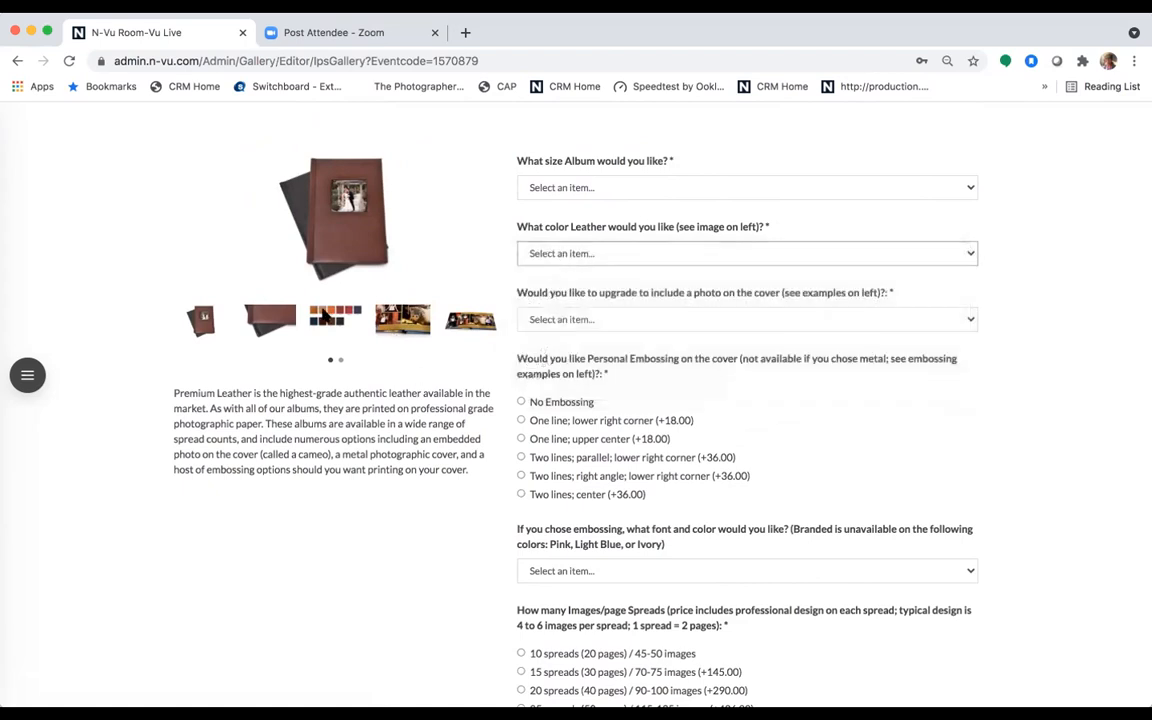
{"action": "left_click", "coordinate": [323, 316]}
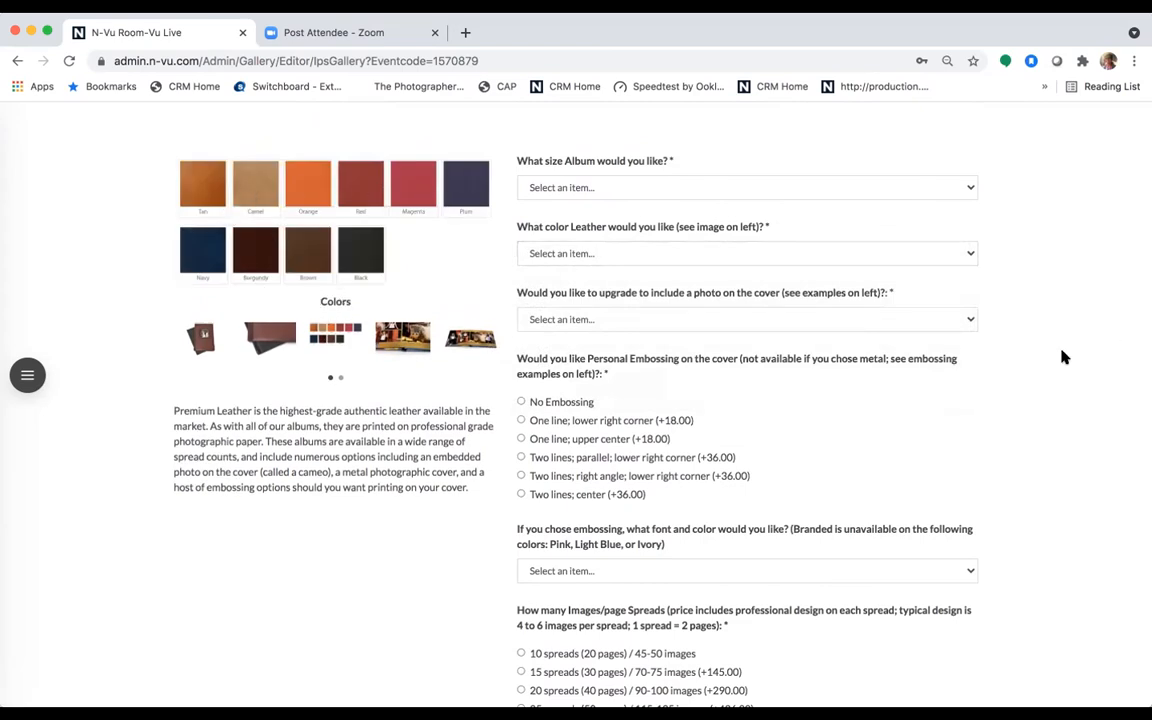
{"action": "scroll", "coordinate": [1060, 356], "scroll_direction": "down", "scroll_amount": 3}
{"action": "scroll", "coordinate": [1062, 357], "scroll_direction": "down", "scroll_amount": 3}
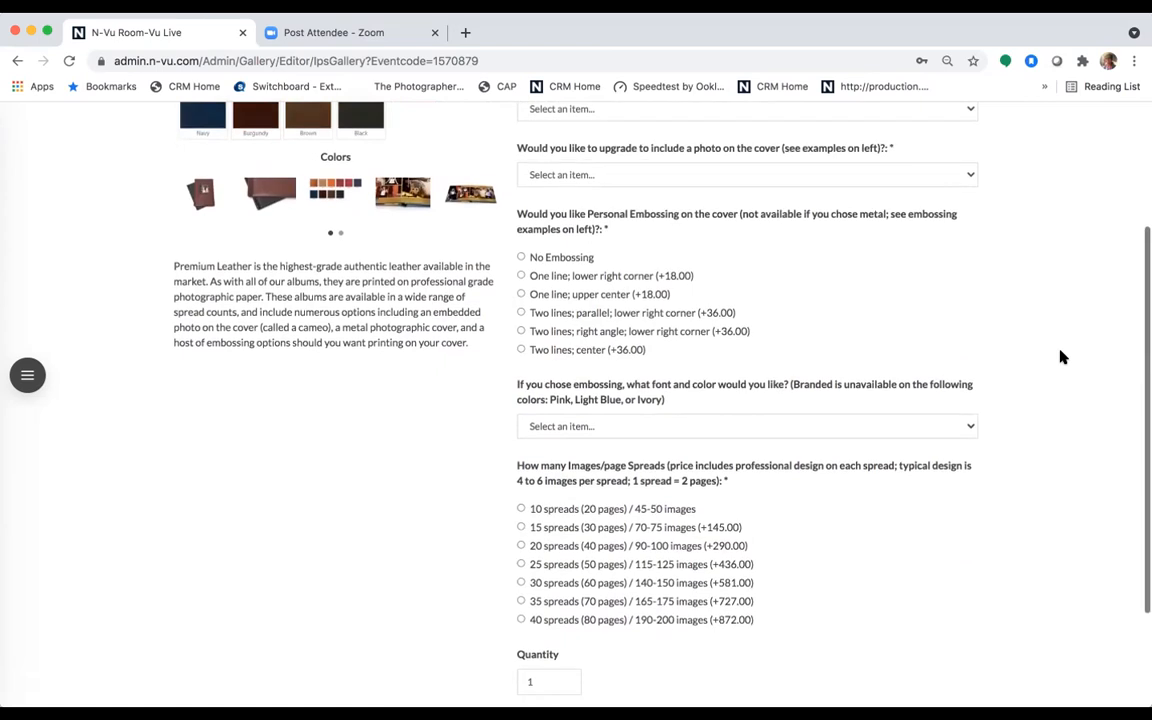
{"action": "scroll", "coordinate": [1062, 357], "scroll_direction": "up", "scroll_amount": 3}
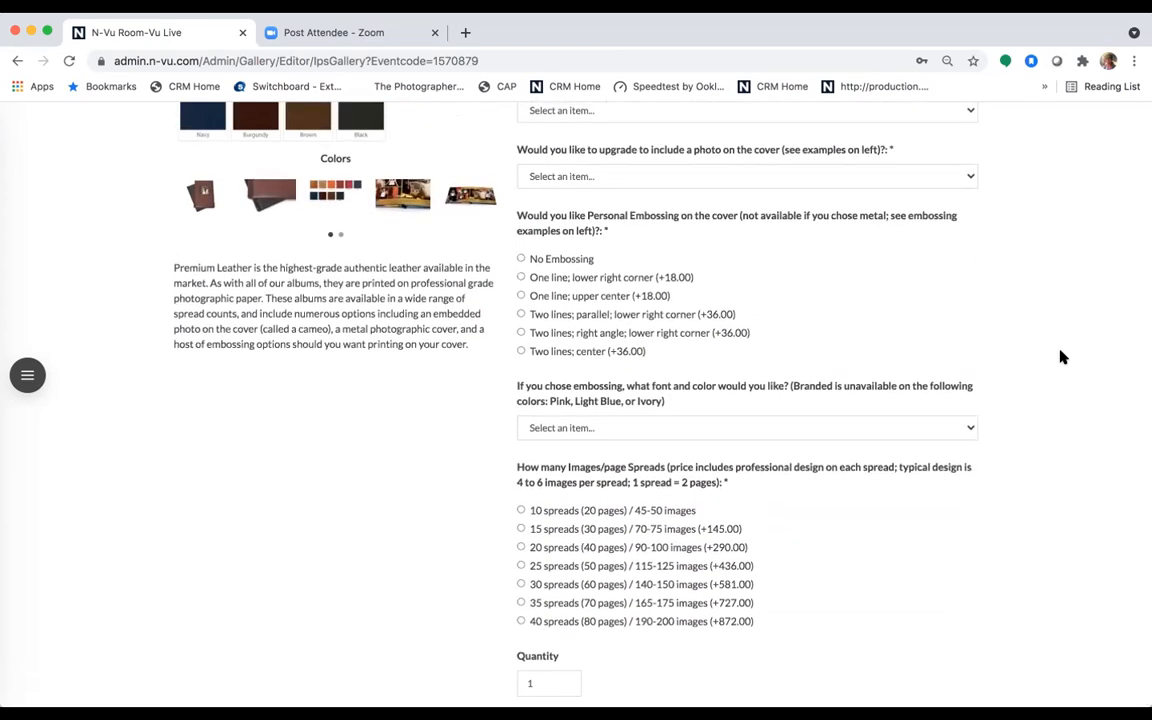
Leave the album options and the store, exit the in-person sales session, and return to the event dashboard.
{"action": "scroll", "coordinate": [1062, 357], "scroll_direction": "up", "scroll_amount": 4}
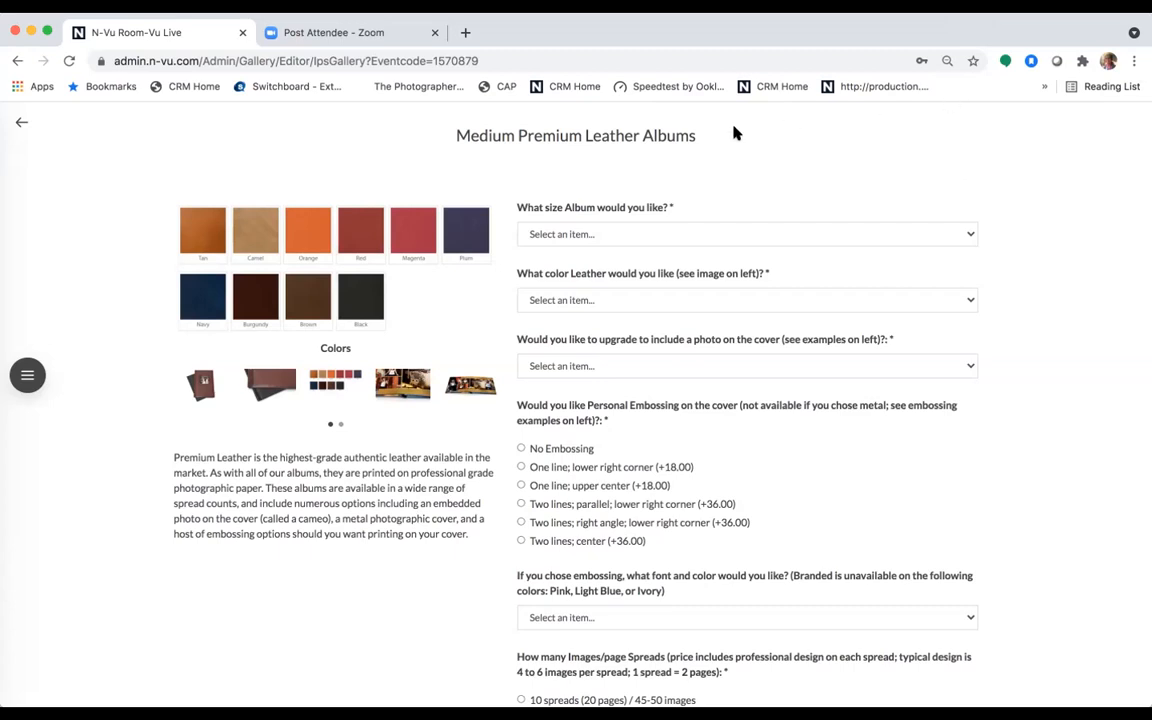
{"action": "left_click", "coordinate": [21, 122]}
{"action": "left_click", "coordinate": [575, 226]}
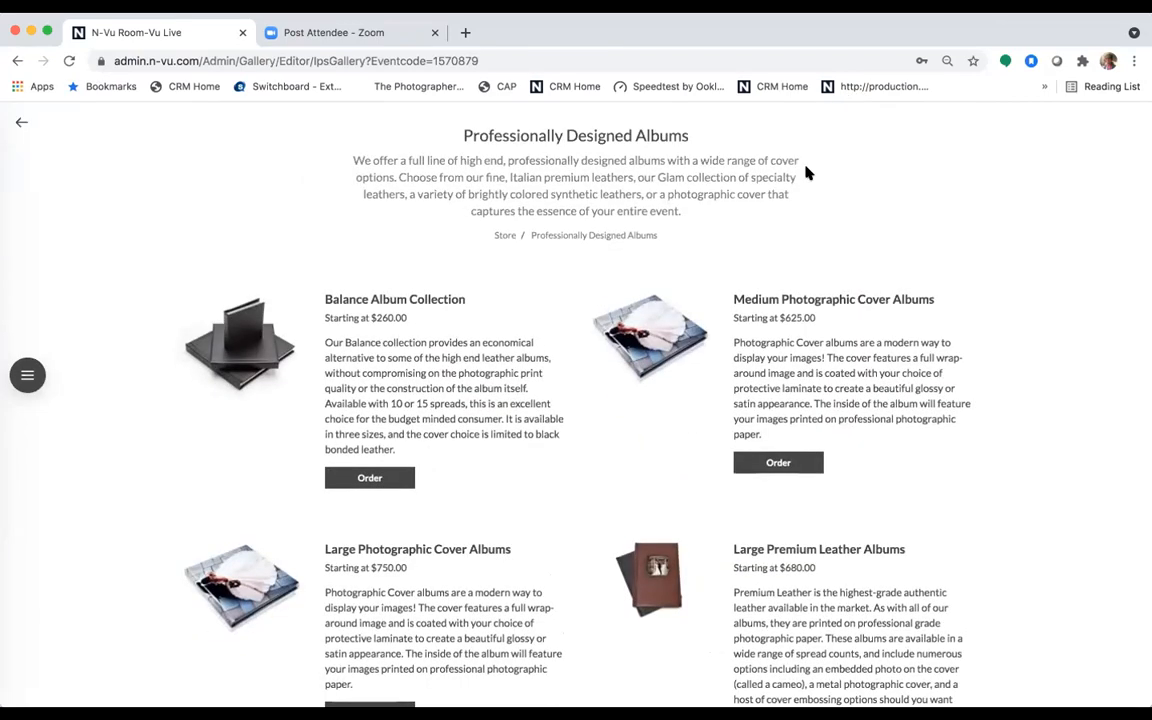
{"action": "left_click", "coordinate": [21, 120]}
{"action": "left_click", "coordinate": [27, 375]}
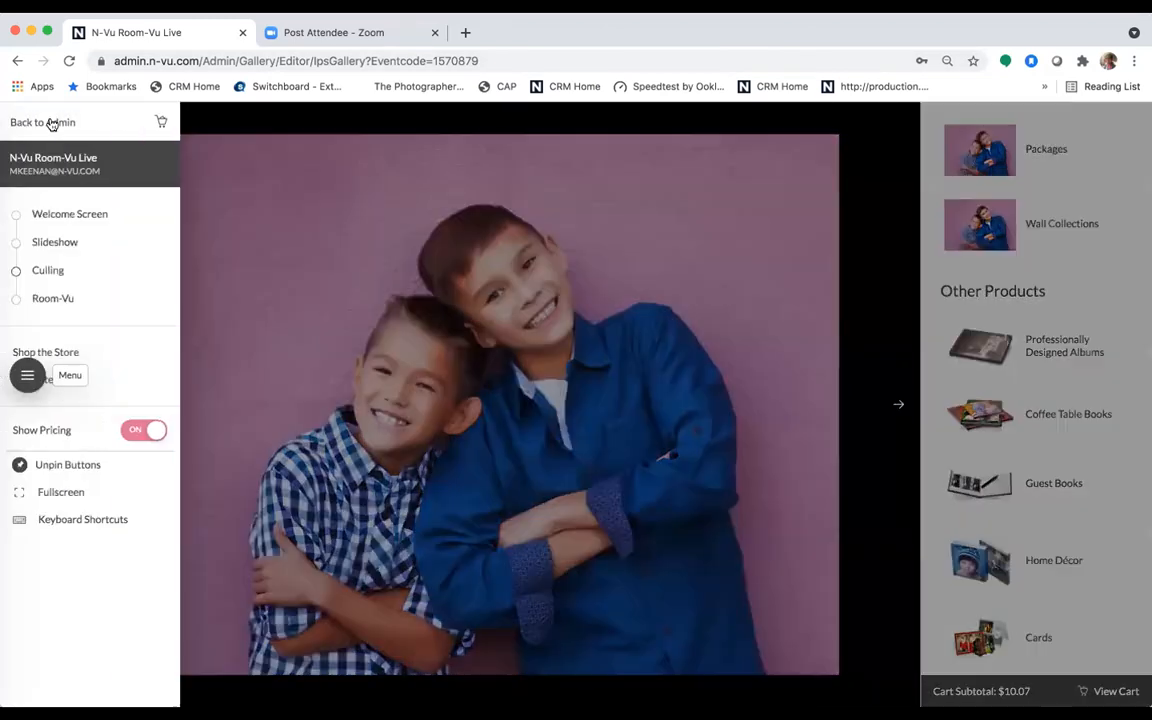
{"action": "left_click", "coordinate": [48, 121]}
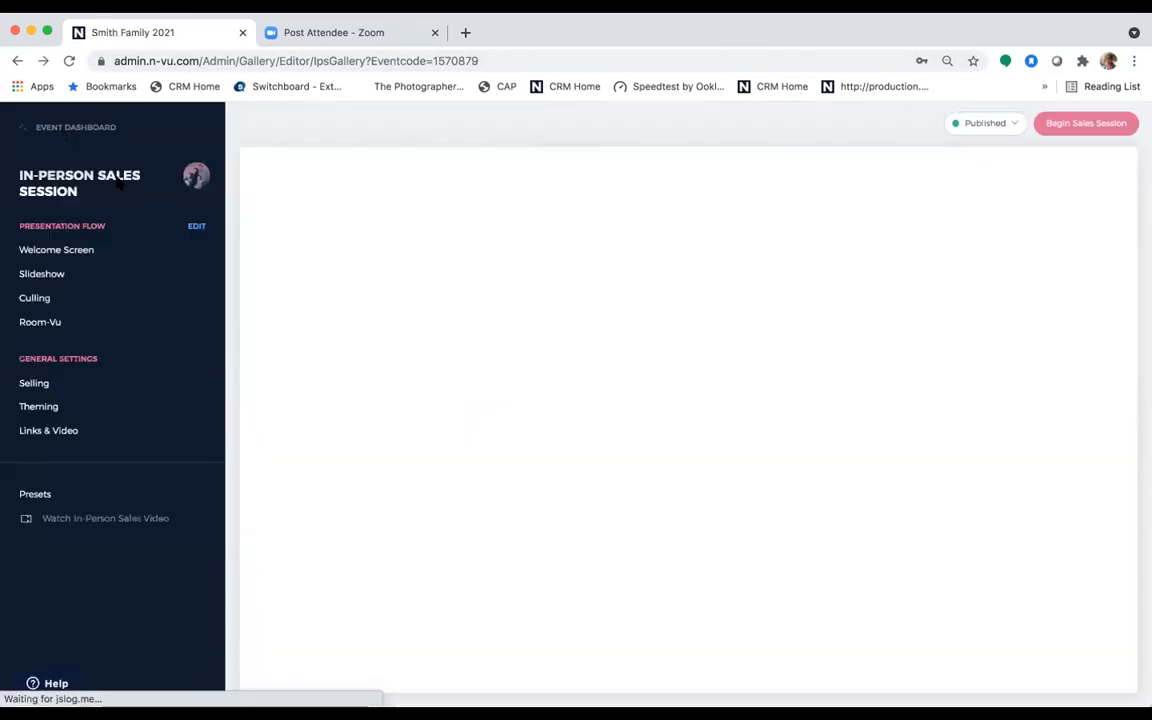
{"action": "left_click", "coordinate": [52, 127]}
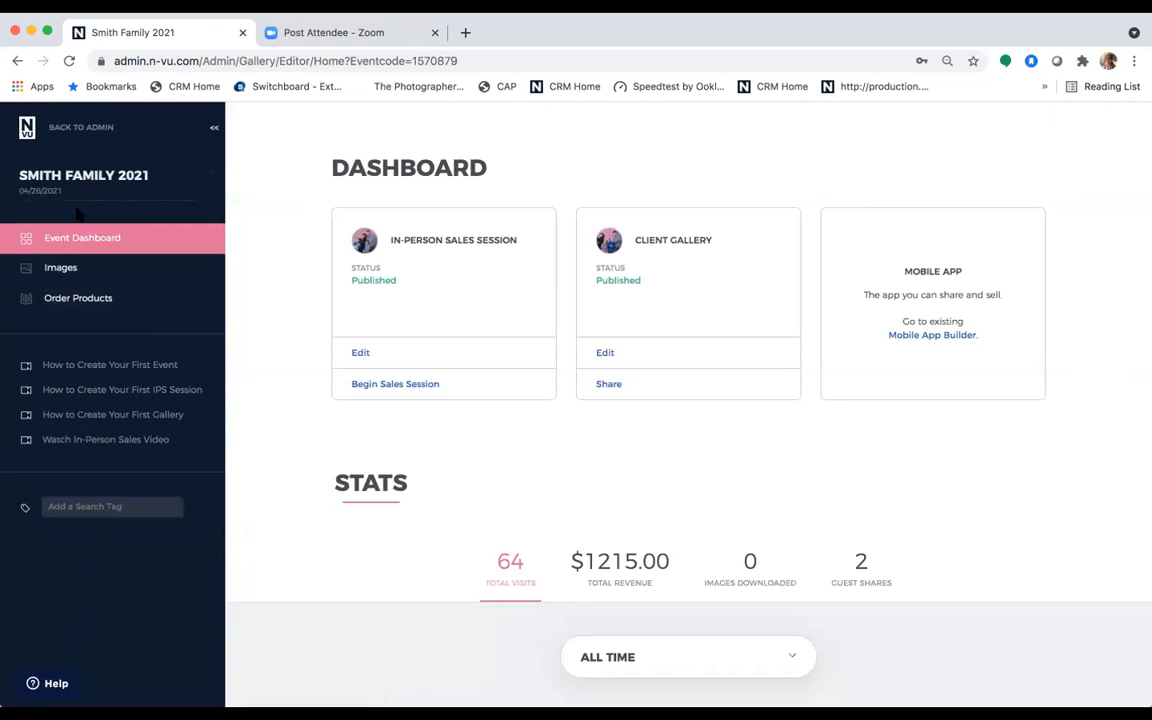
Go back to the admin area's Gallery Manager and open the Price List Manager.
{"action": "left_click", "coordinate": [93, 133]}
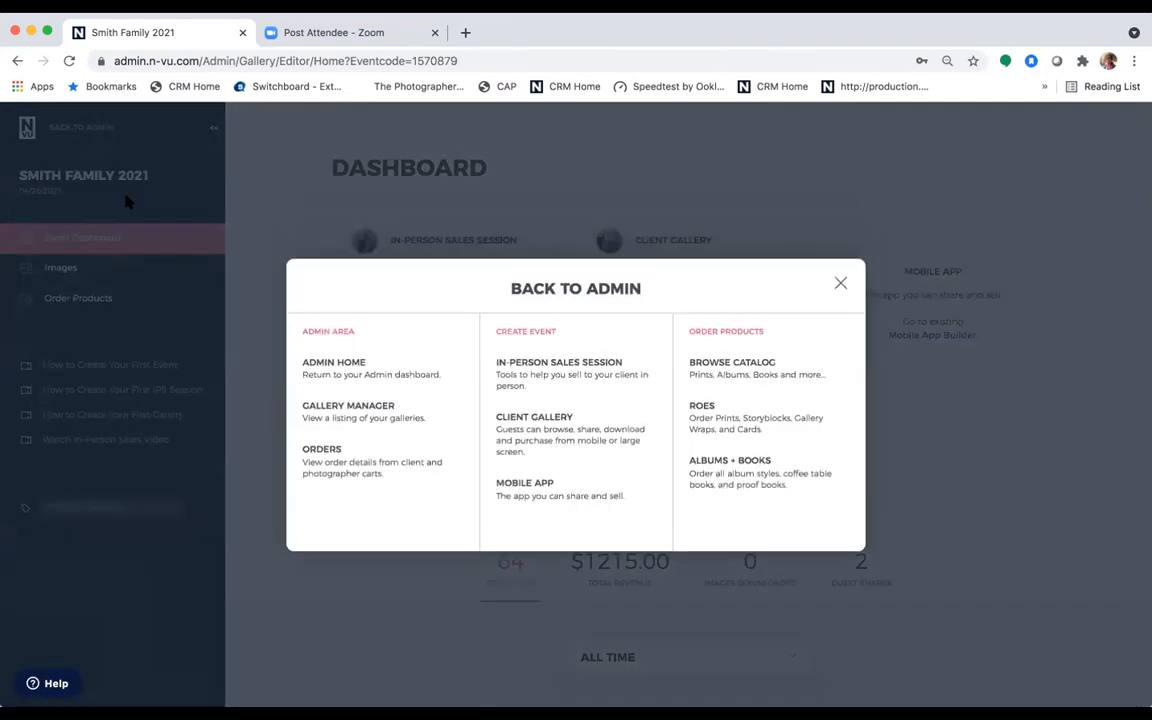
{"action": "left_click", "coordinate": [376, 420]}
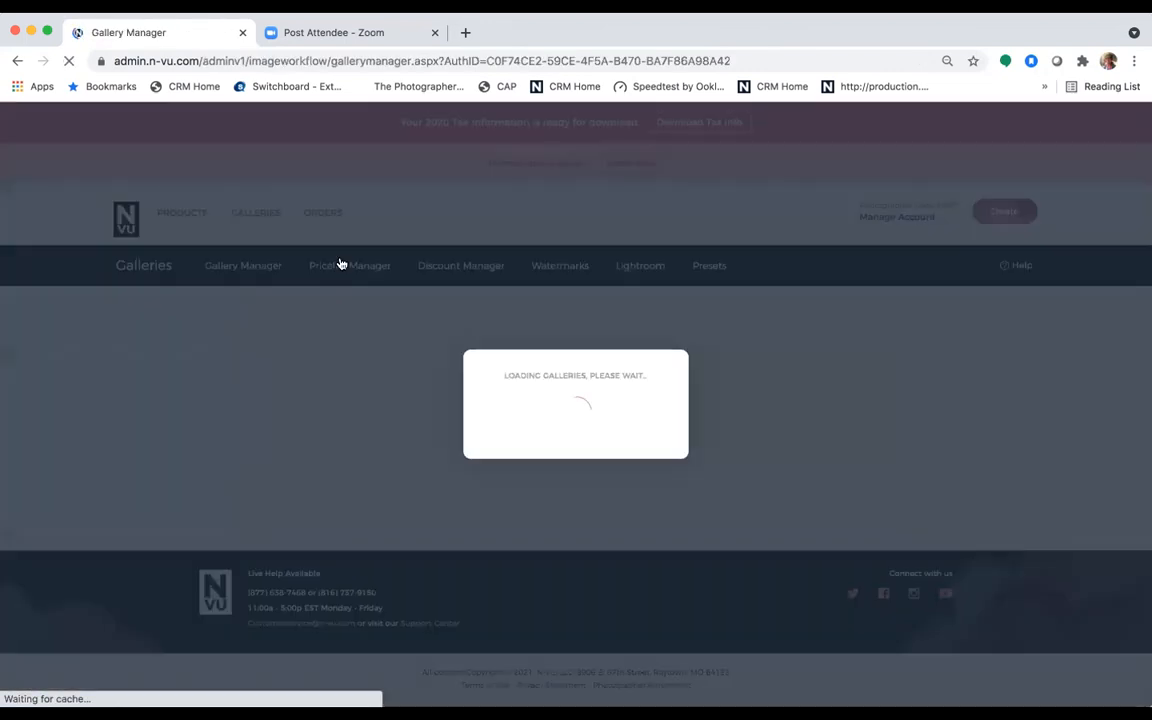
{"action": "mouse_move", "coordinate": [352, 241]}
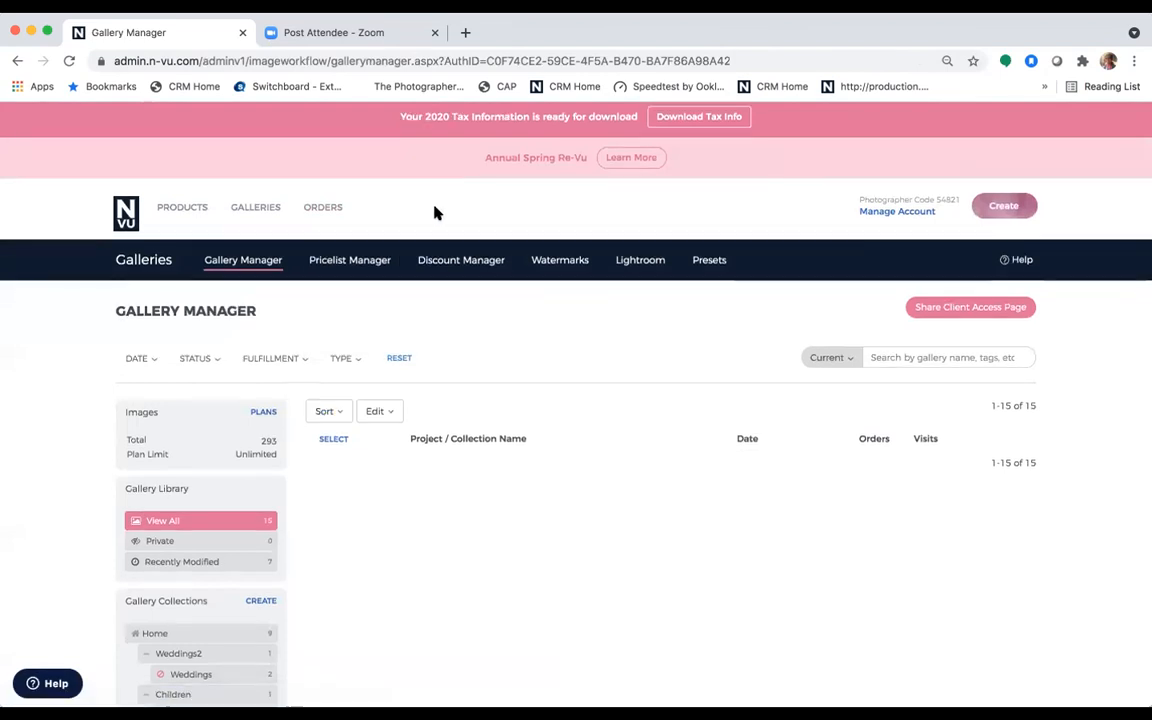
{"action": "scroll", "coordinate": [434, 213], "scroll_direction": "down", "scroll_amount": 1}
{"action": "mouse_move", "coordinate": [255, 187]}
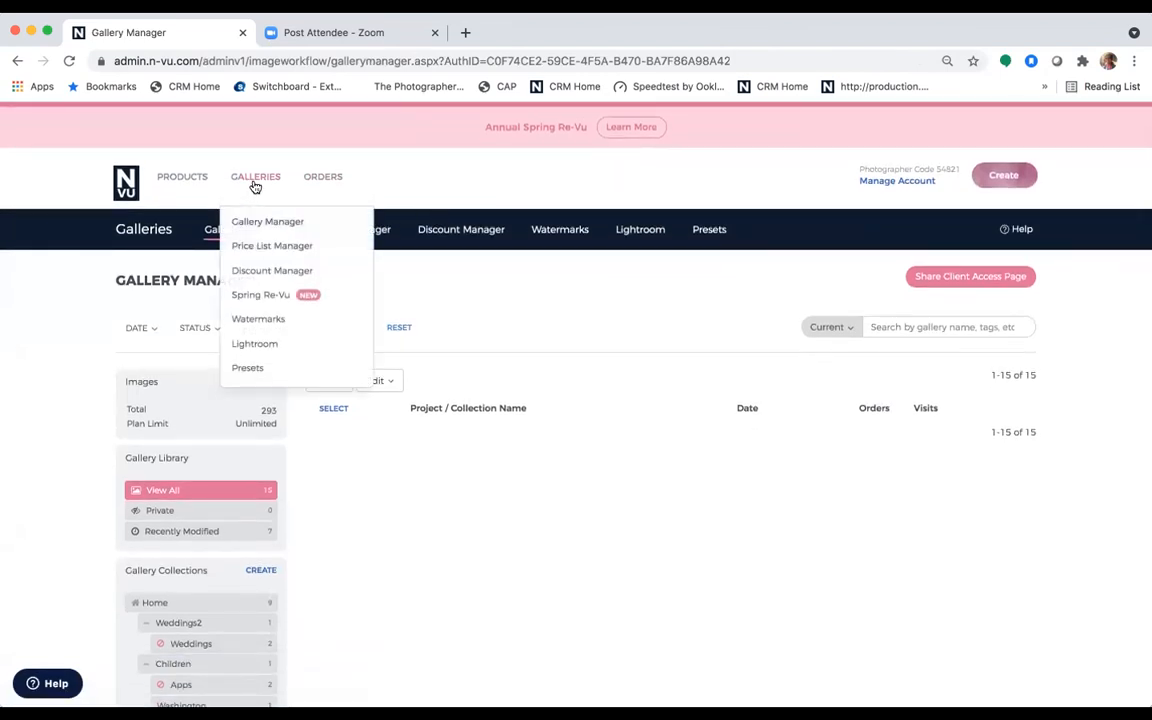
{"action": "left_click", "coordinate": [266, 250]}
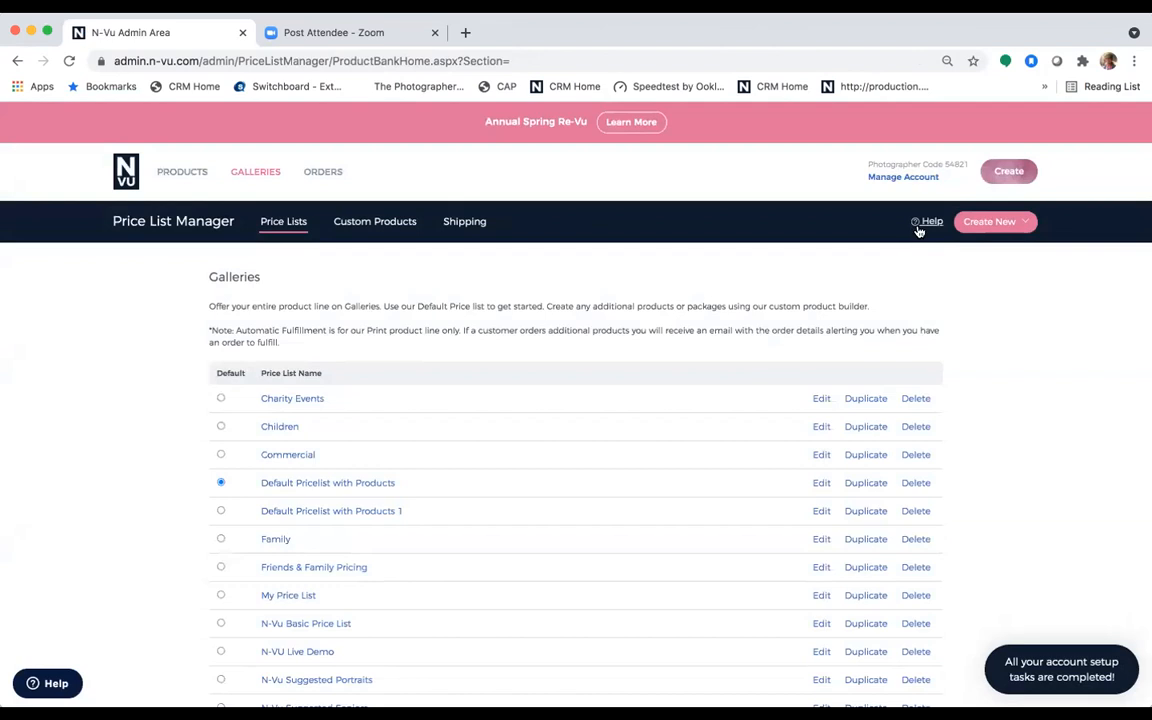
Open the Support Center, search for "pro custom", and open the article on creating custom categories for custom products on the price list.
{"action": "left_click", "coordinate": [917, 228]}
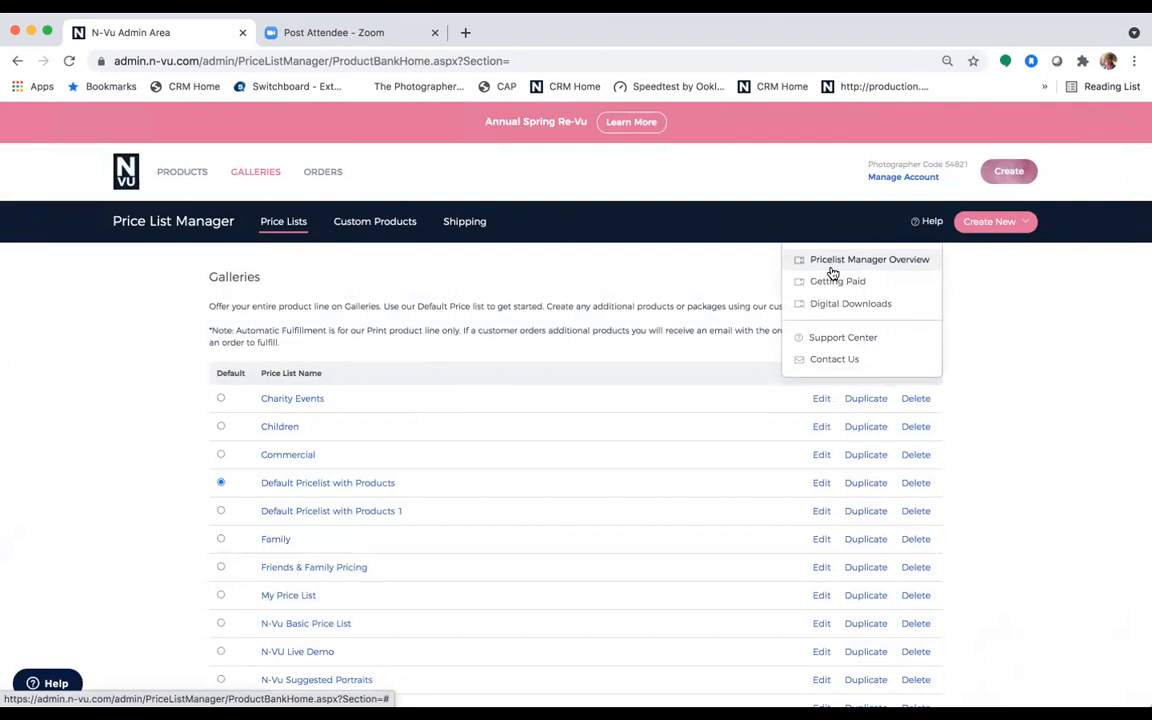
{"action": "left_click", "coordinate": [853, 338]}
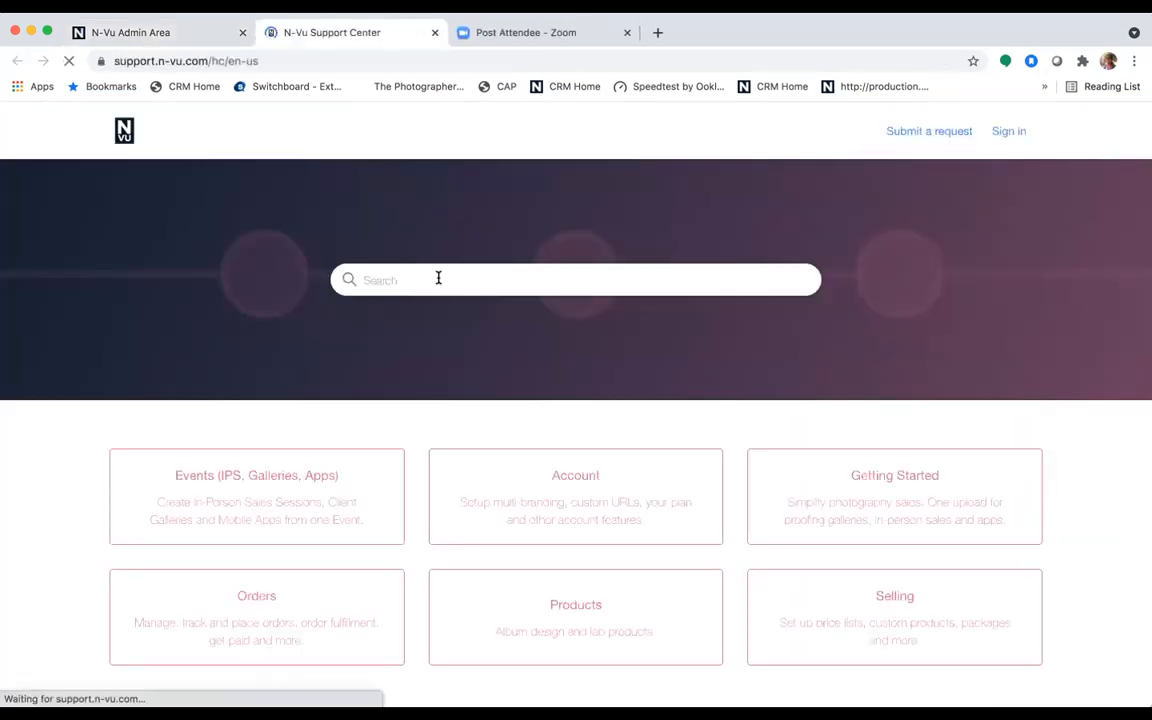
{"action": "left_click", "coordinate": [438, 278]}
{"action": "type", "text": "pro"}
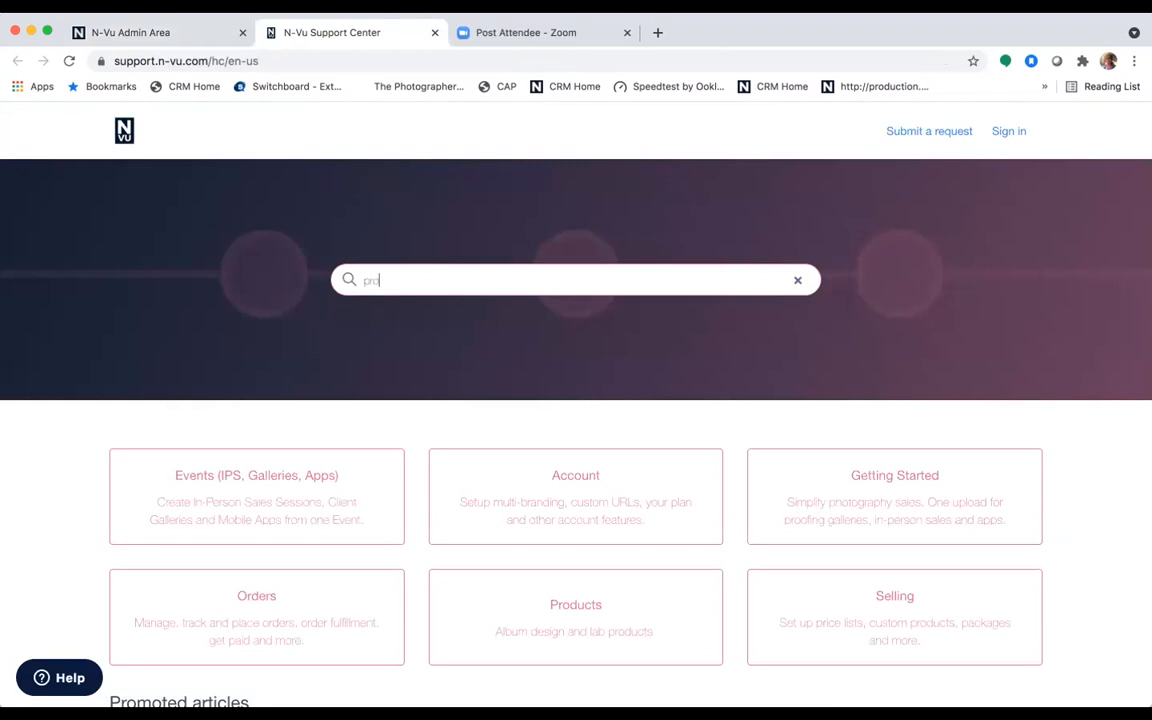
{"action": "type", "text": " custom"}
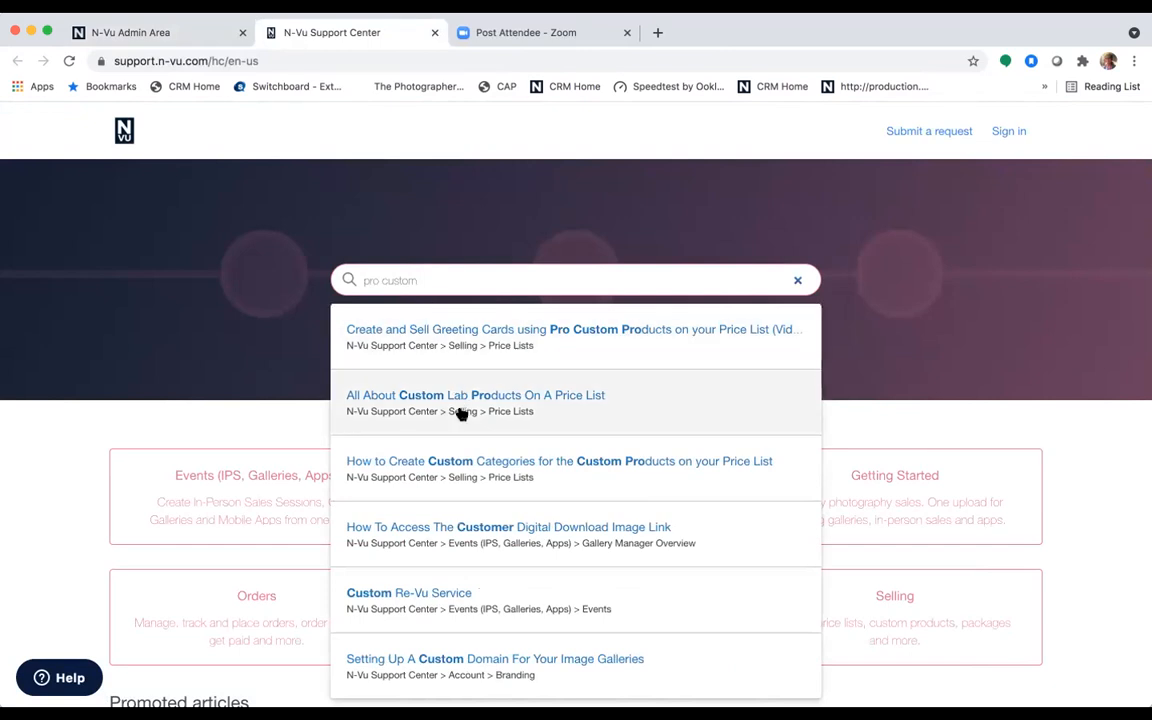
{"action": "left_click", "coordinate": [450, 461]}
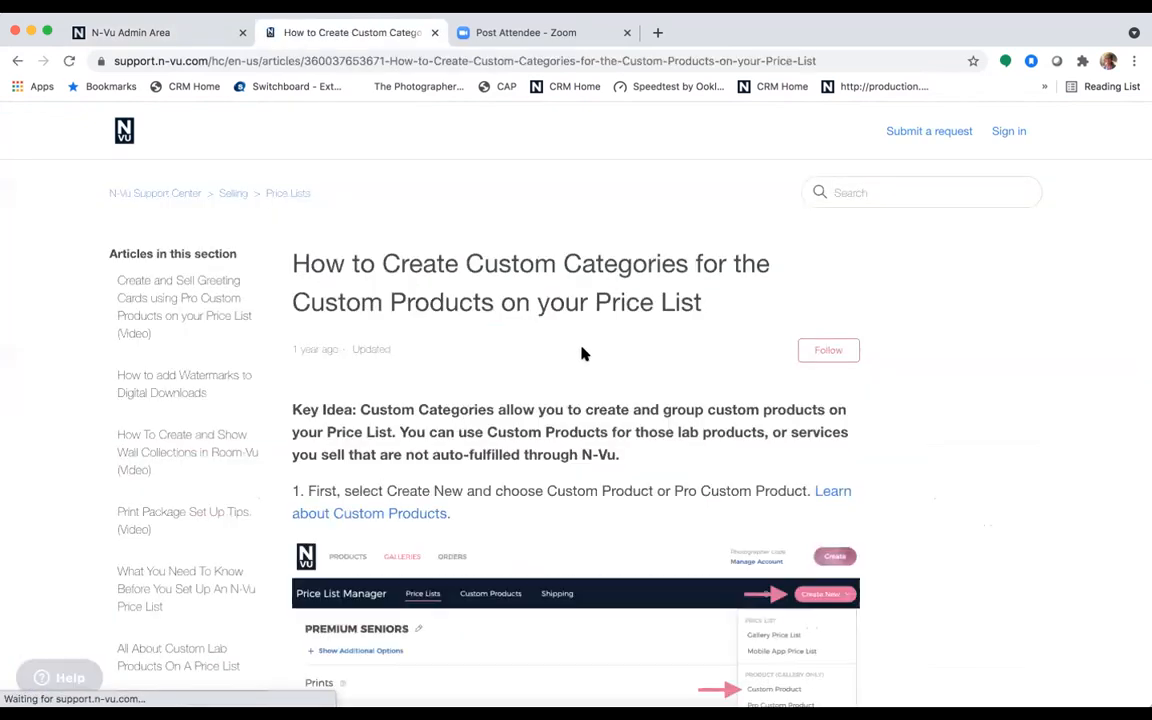
Read through the custom categories article's steps, example screenshots and closing tip, and return to its opening instructions.
{"action": "scroll", "coordinate": [584, 354], "scroll_direction": "down", "scroll_amount": 4}
{"action": "scroll", "coordinate": [584, 354], "scroll_direction": "down", "scroll_amount": 5}
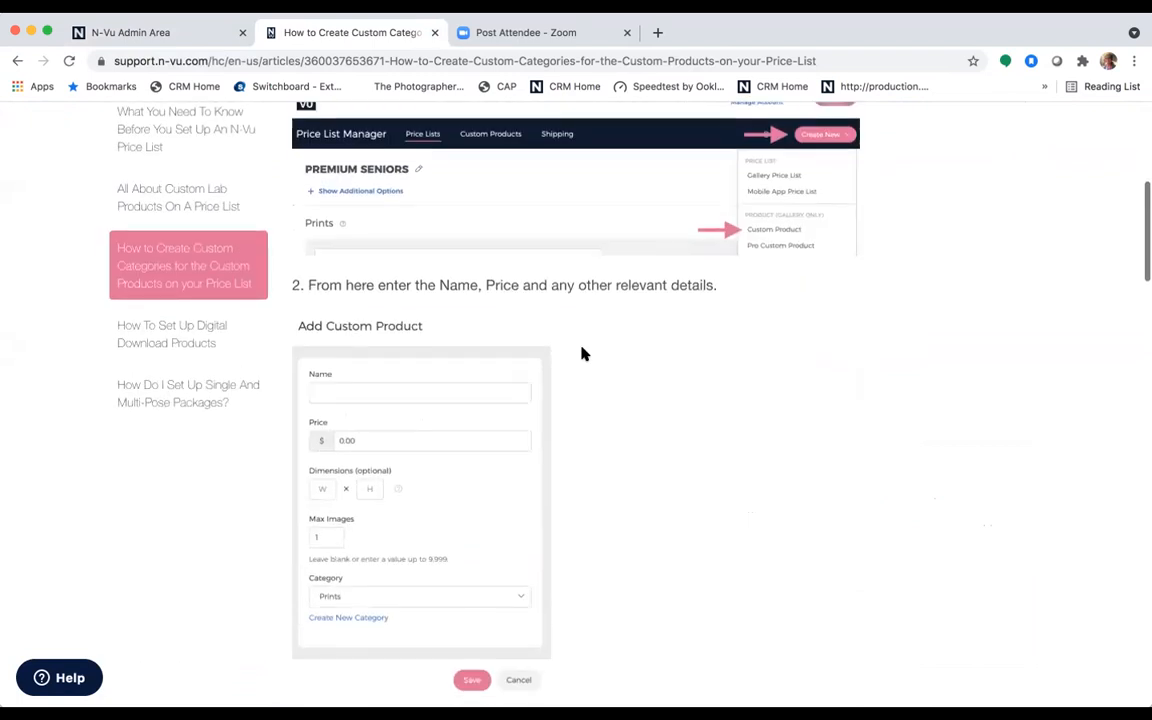
{"action": "scroll", "coordinate": [584, 354], "scroll_direction": "down", "scroll_amount": 4}
{"action": "scroll", "coordinate": [584, 354], "scroll_direction": "down", "scroll_amount": 10}
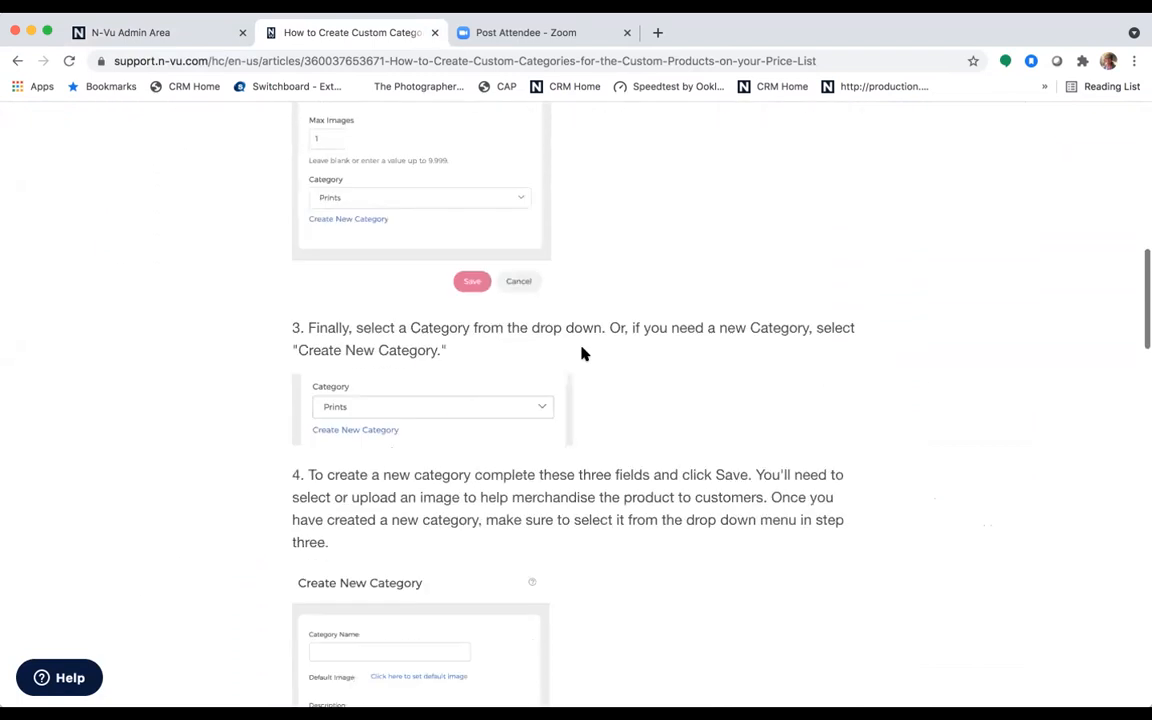
{"action": "scroll", "coordinate": [563, 386], "scroll_direction": "down", "scroll_amount": 11}
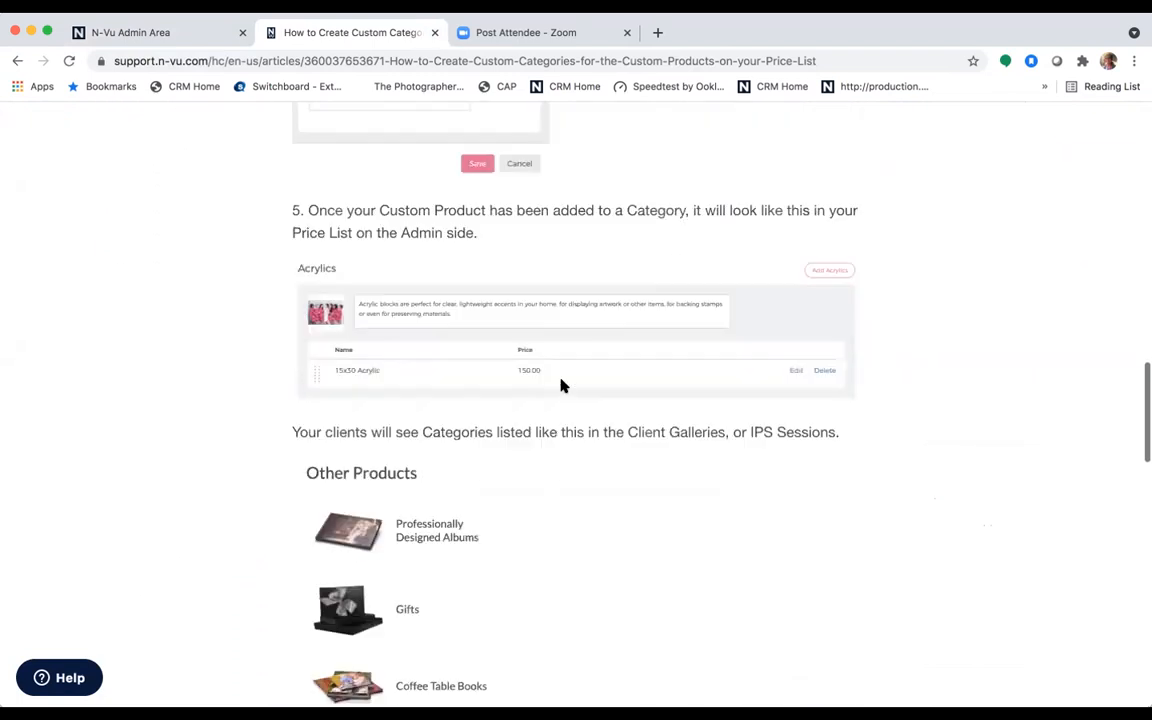
{"action": "scroll", "coordinate": [563, 386], "scroll_direction": "down", "scroll_amount": 5}
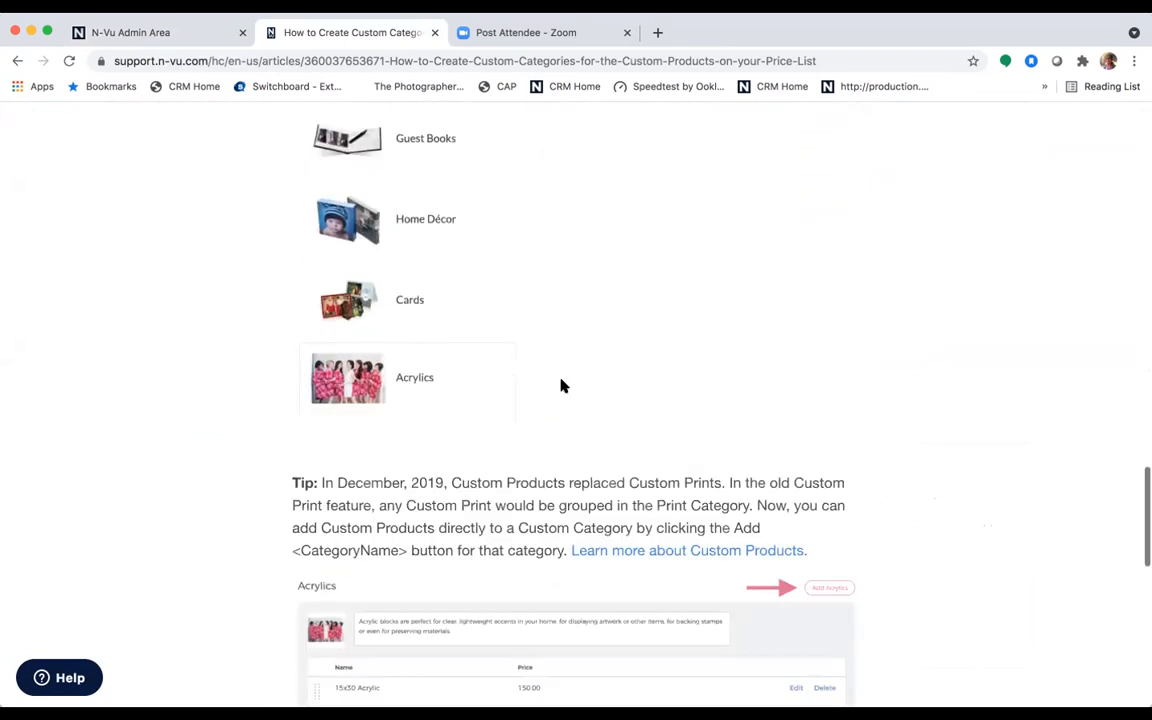
{"action": "scroll", "coordinate": [563, 386], "scroll_direction": "down", "scroll_amount": 5}
{"action": "scroll", "coordinate": [563, 386], "scroll_direction": "up", "scroll_amount": 20}
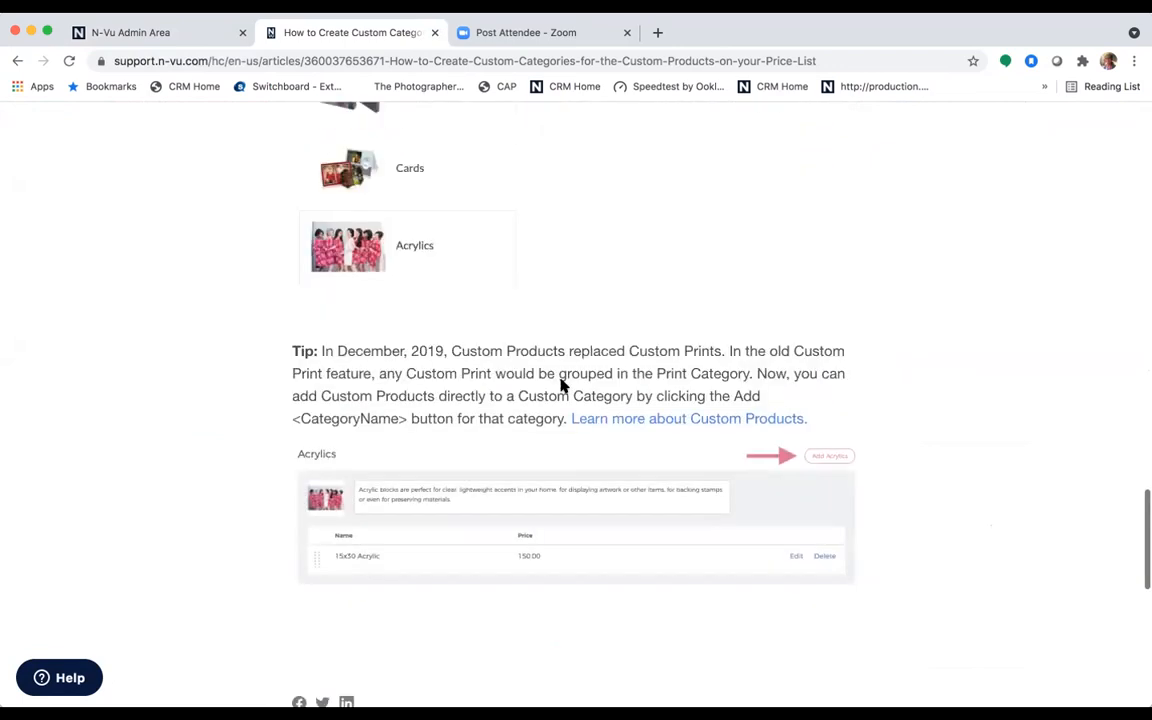
{"action": "scroll", "coordinate": [563, 386], "scroll_direction": "up", "scroll_amount": 4}
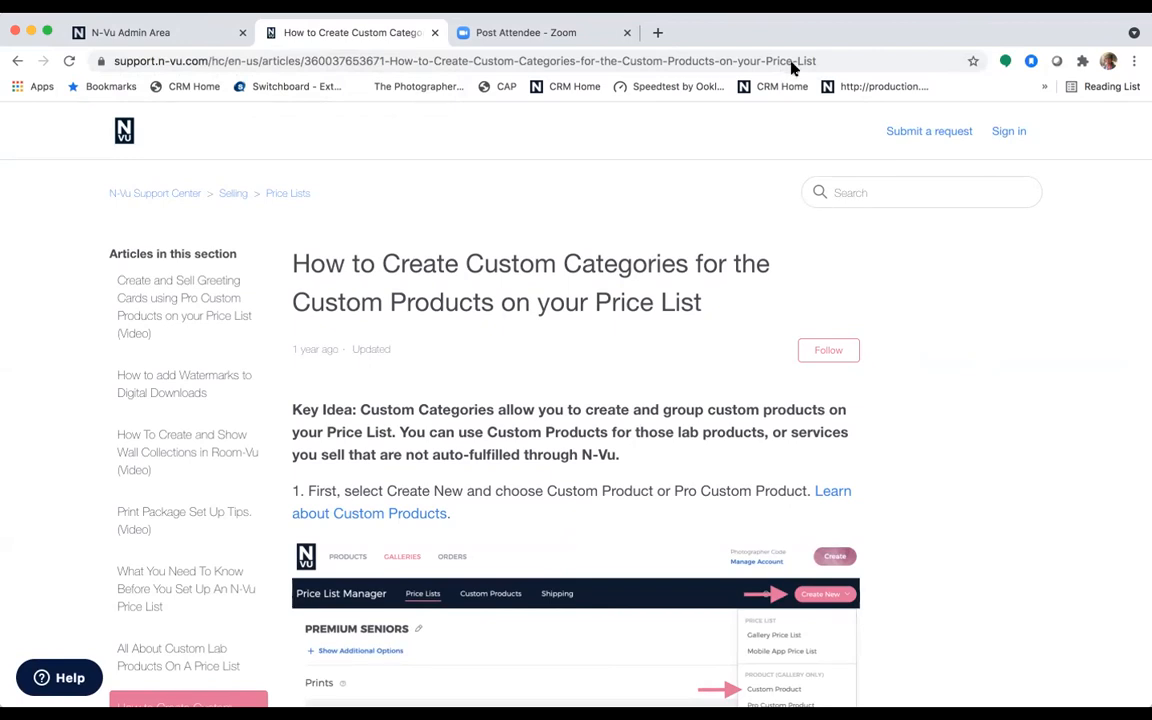
{"action": "scroll", "coordinate": [636, 497], "scroll_direction": "down", "scroll_amount": 5}
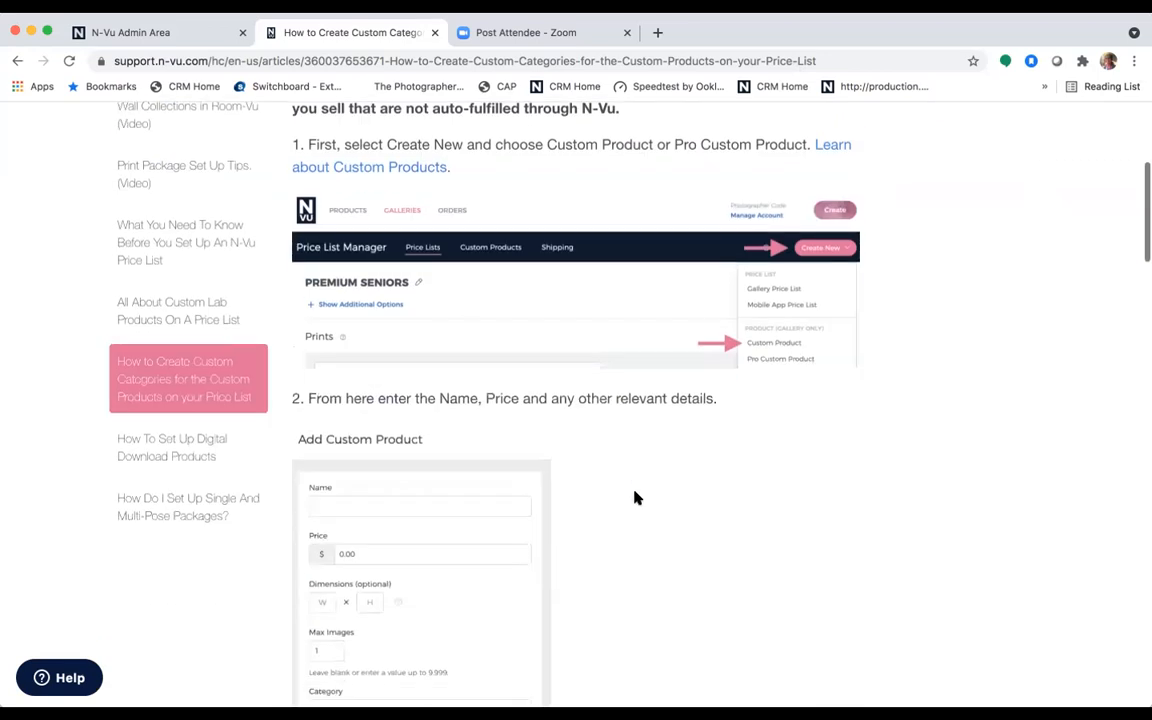